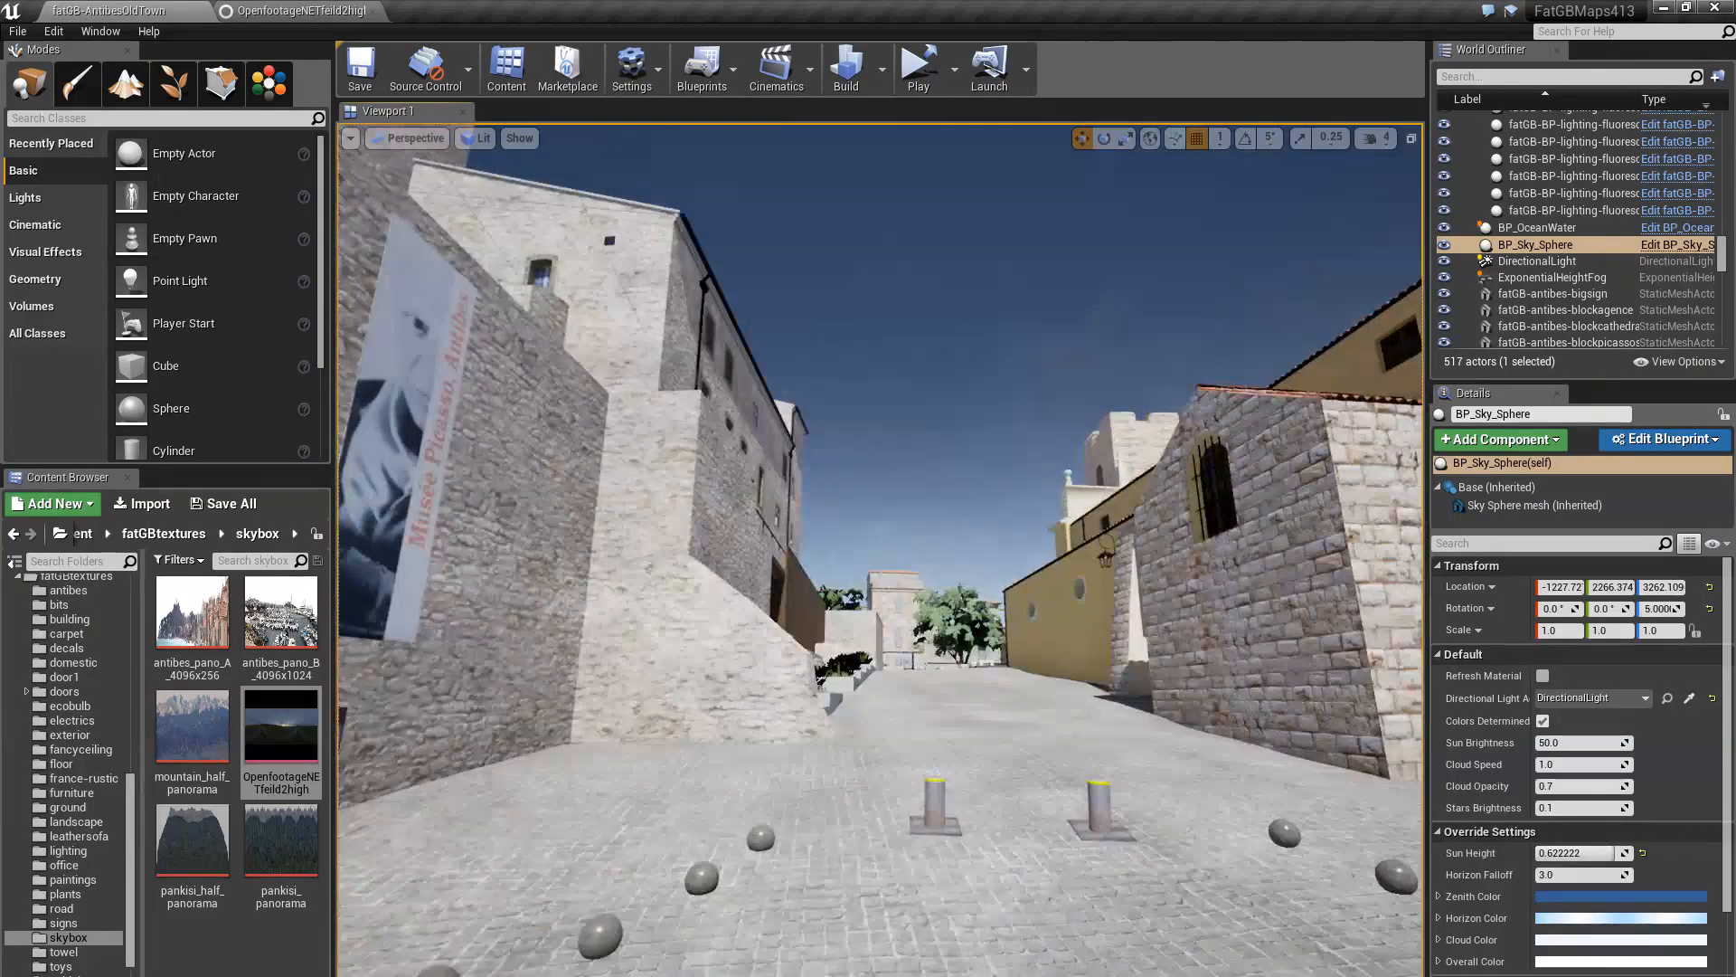
Select the ocean water plane beyond the promenade wall
key("w")
key("s")
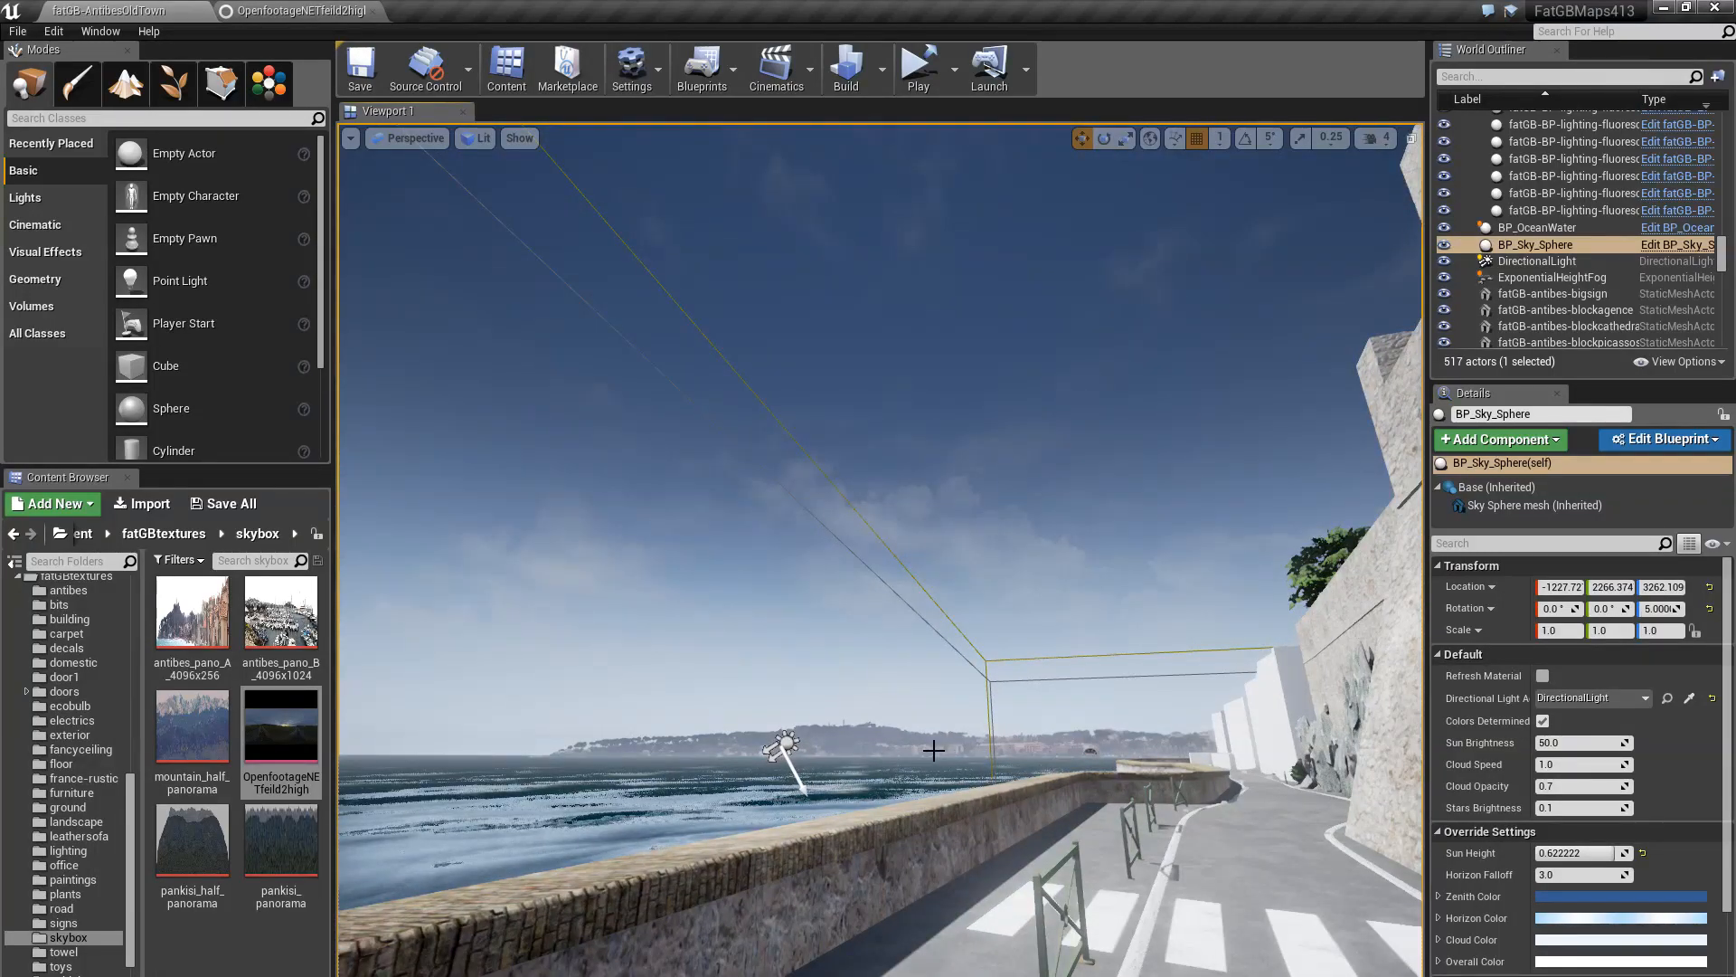
right_click_drag(892, 747, 884, 740)
left_click(883, 741)
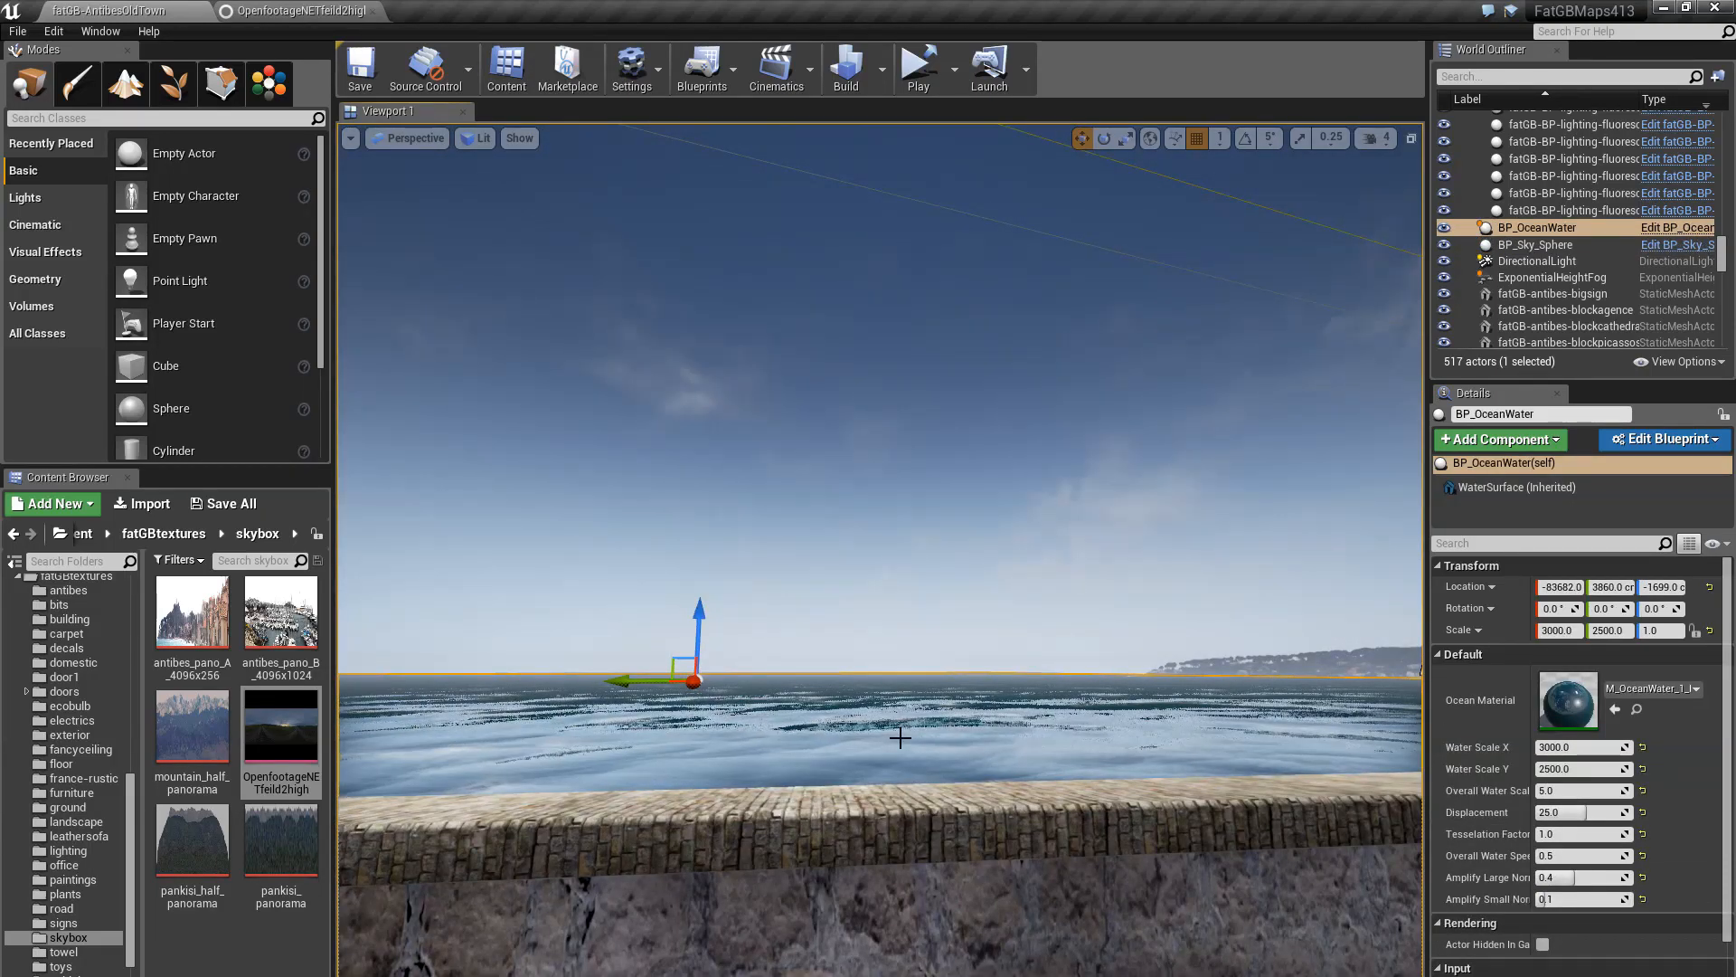
Examine the ocean water surface from above, following the rocky shoreline below the sea wall
right_click_drag(901, 738, 1136, 708)
key("w")
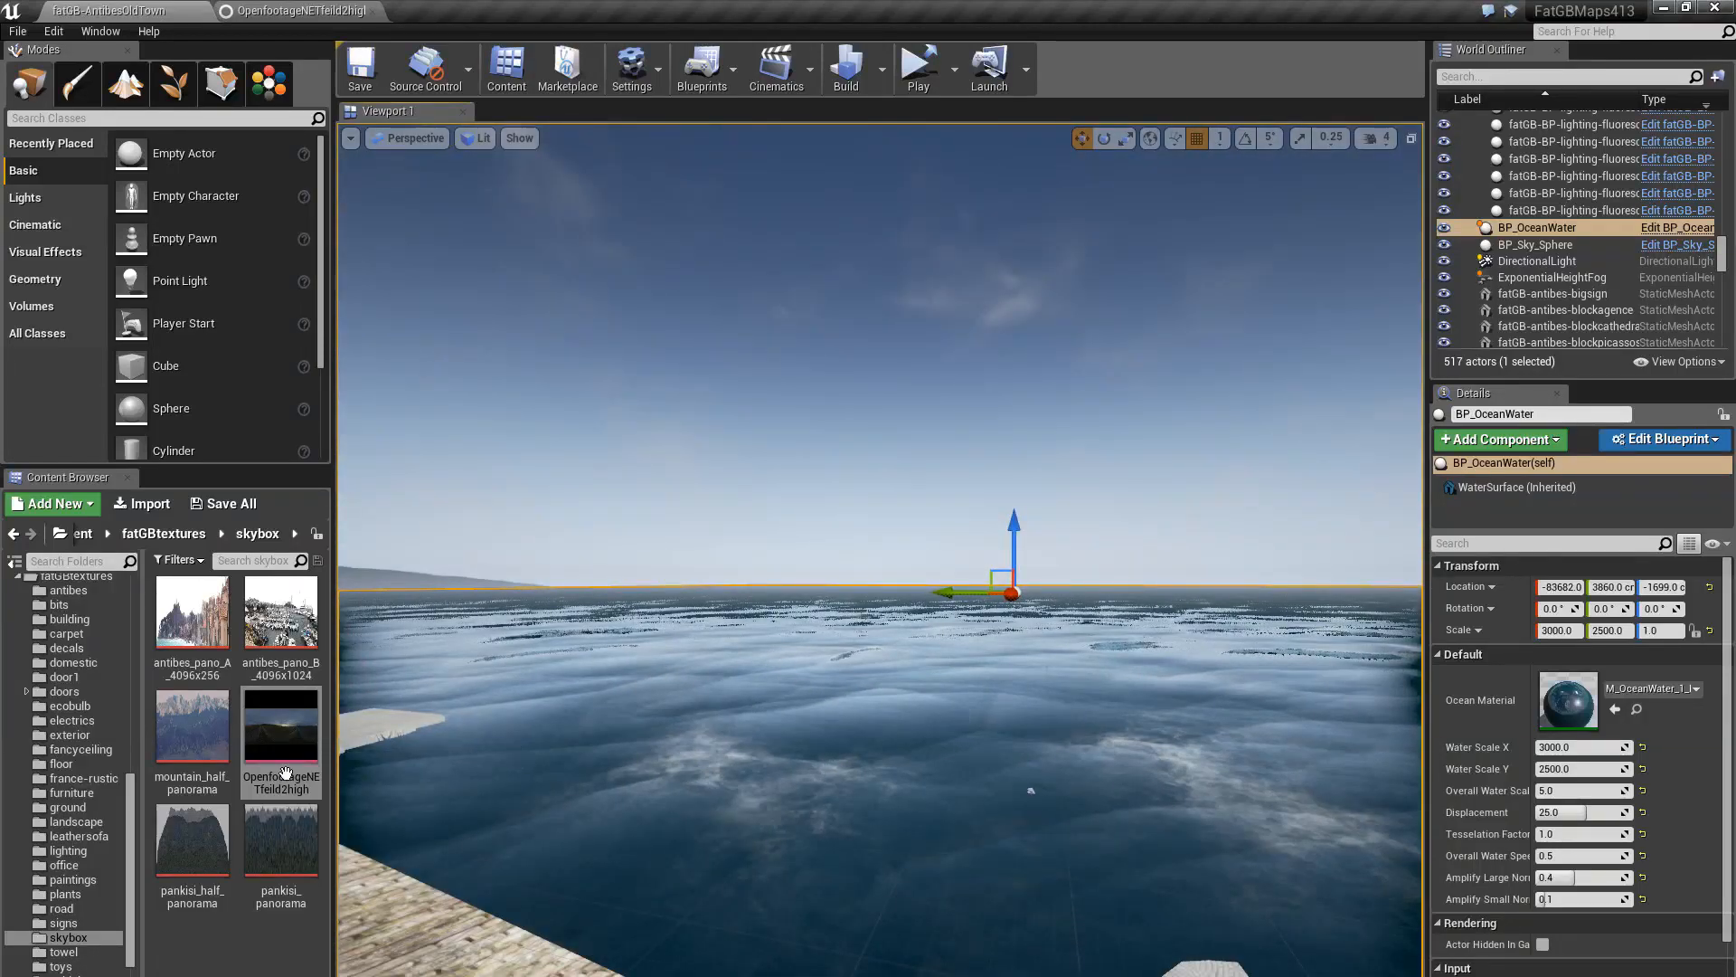
right_click_drag(566, 736, 434, 814)
key("w")
key("d")
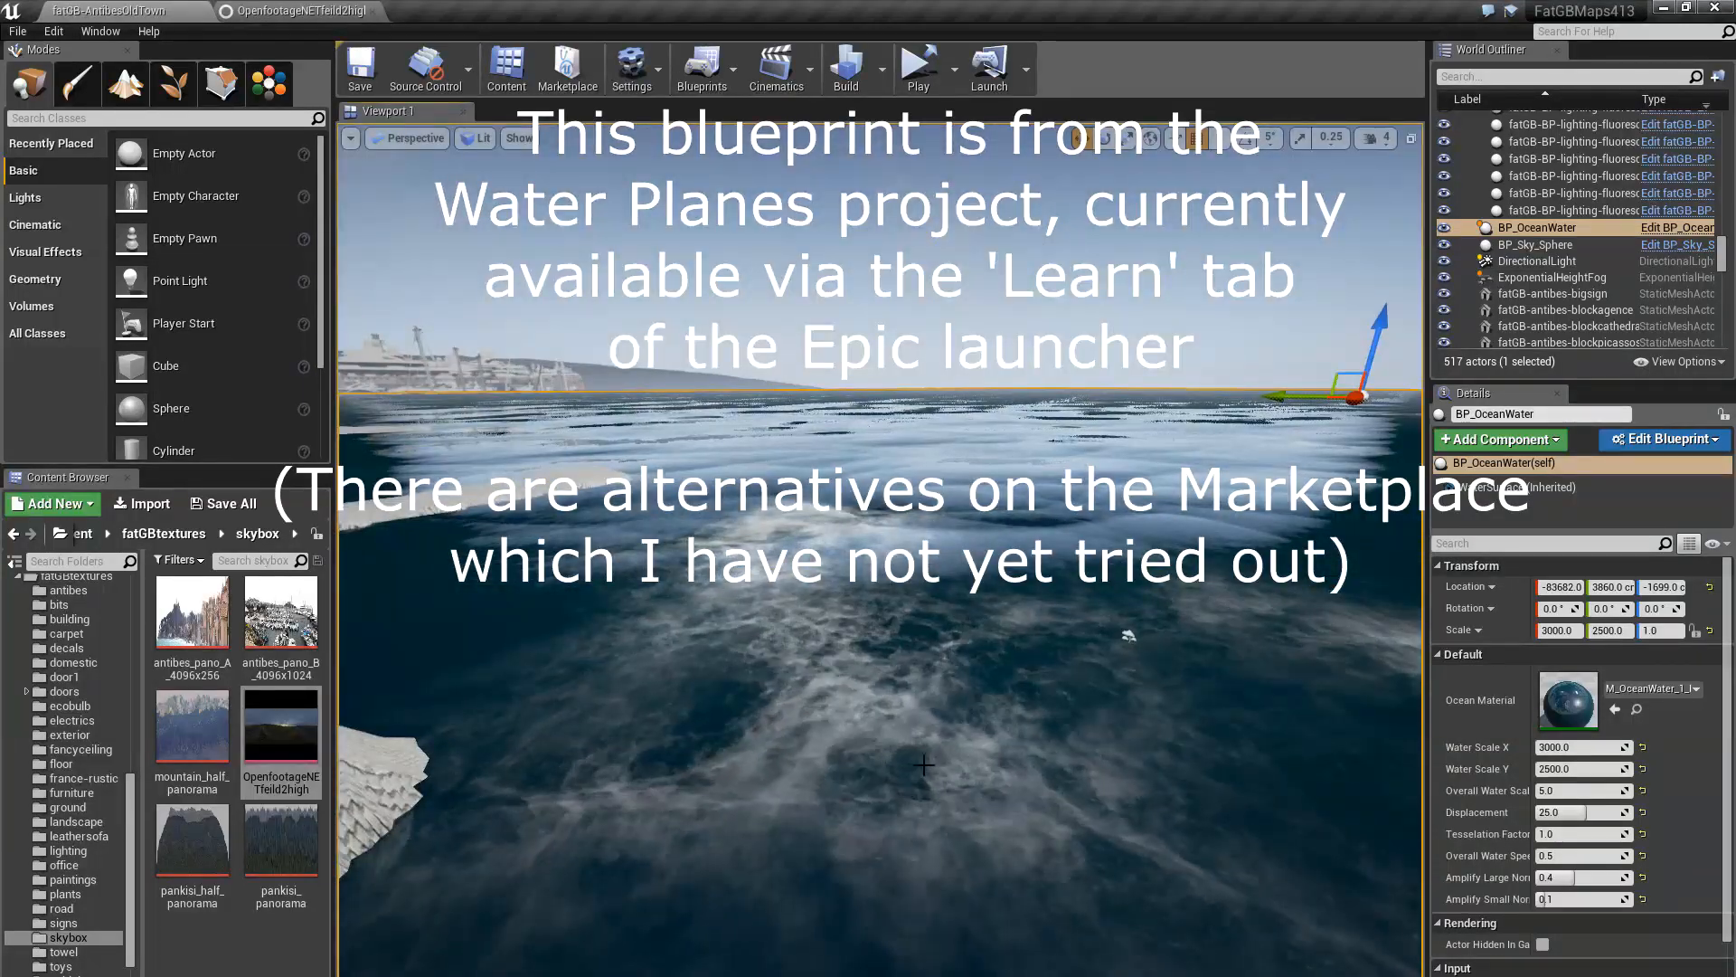
right_click_drag(924, 765, 783, 778)
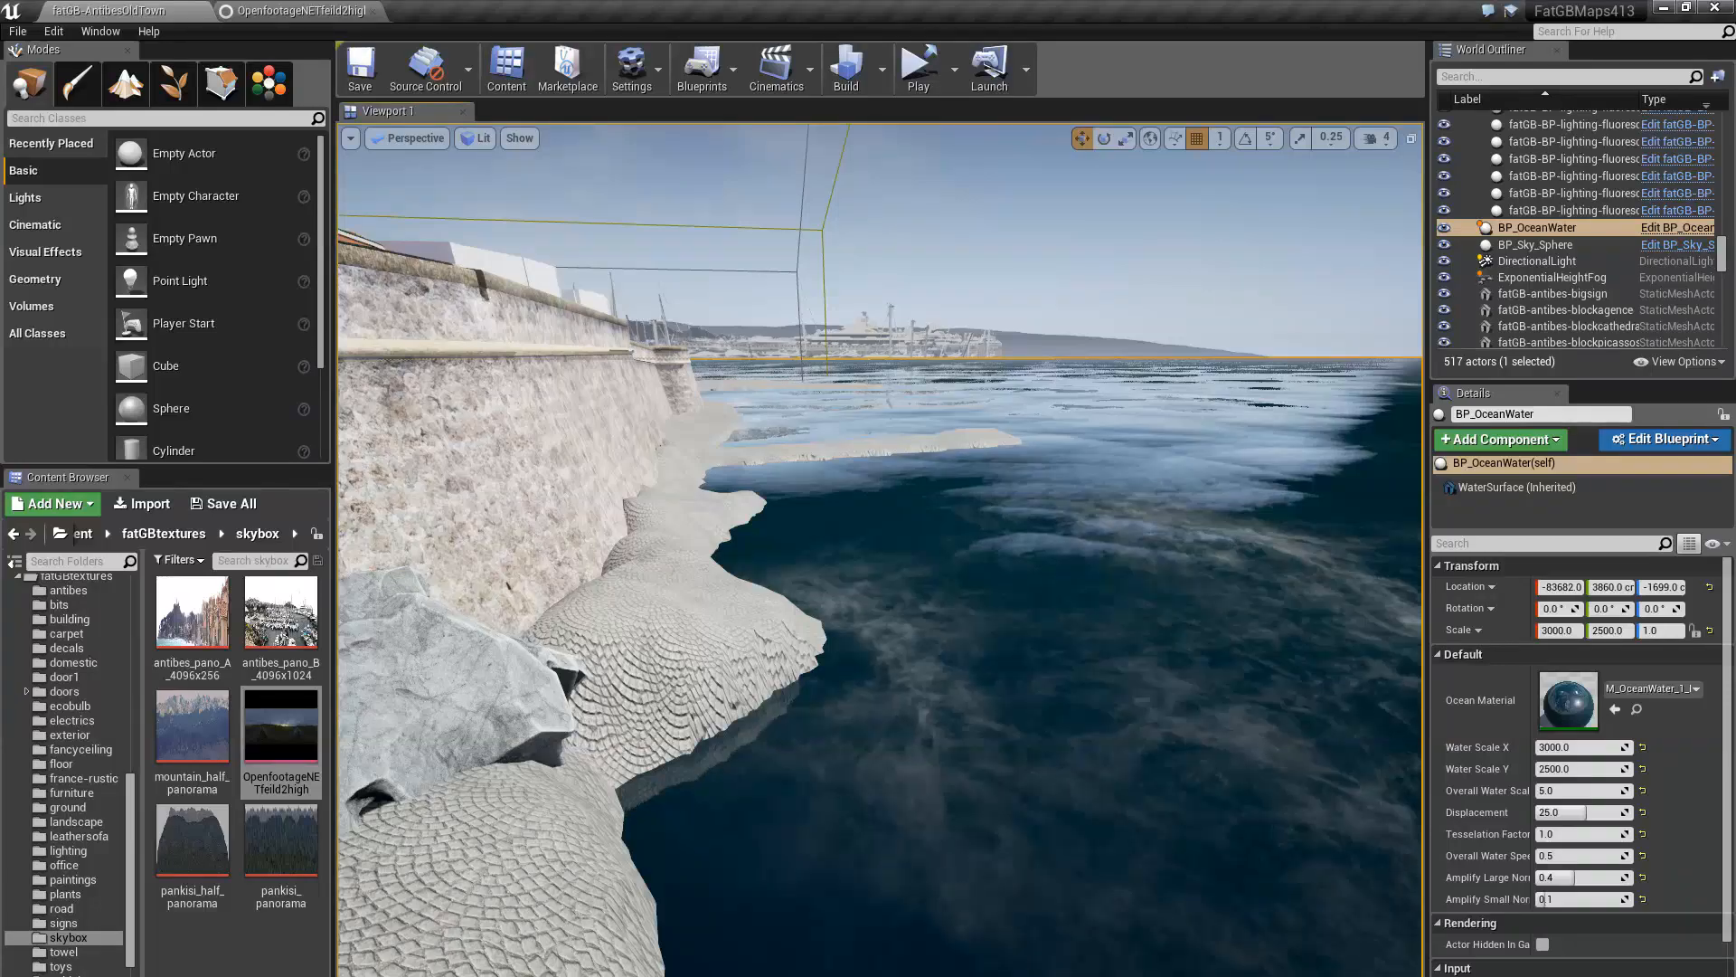
right_click_drag(806, 682, 724, 803)
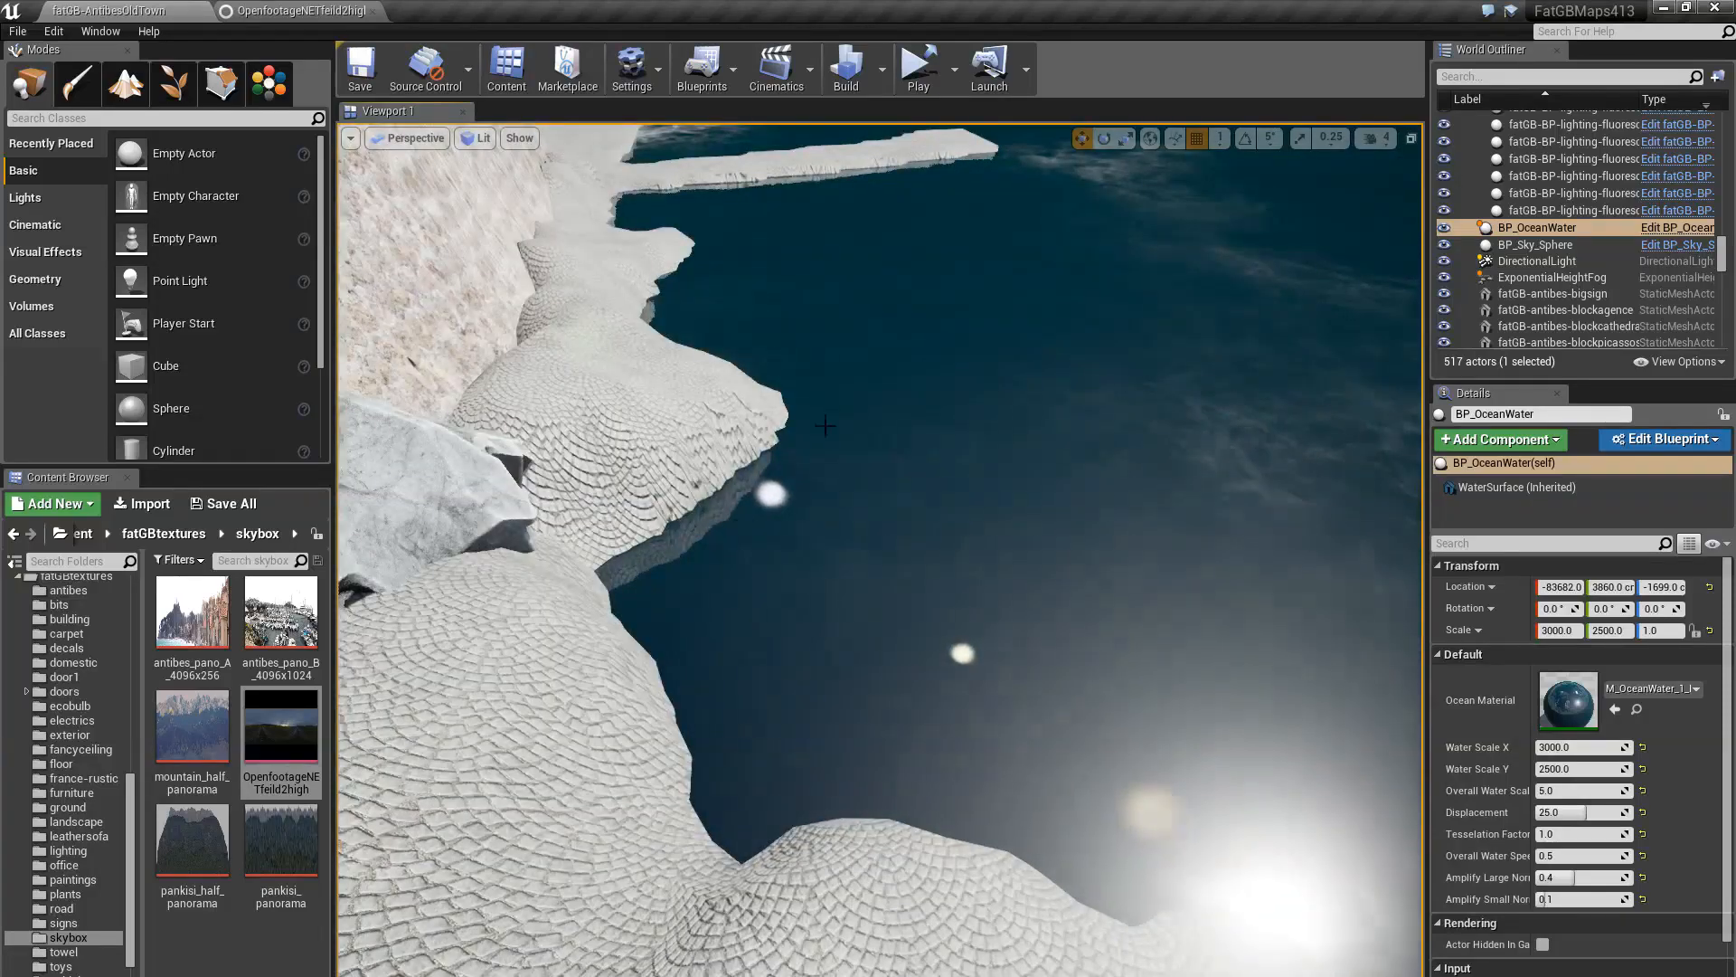
Inspect the ocean plane from beneath and at water level beside the shoreline, and return above the surface toward the sun
right_click_drag(697, 562, 1185, 299)
key("w")
right_click_drag(705, 529, 849, 555)
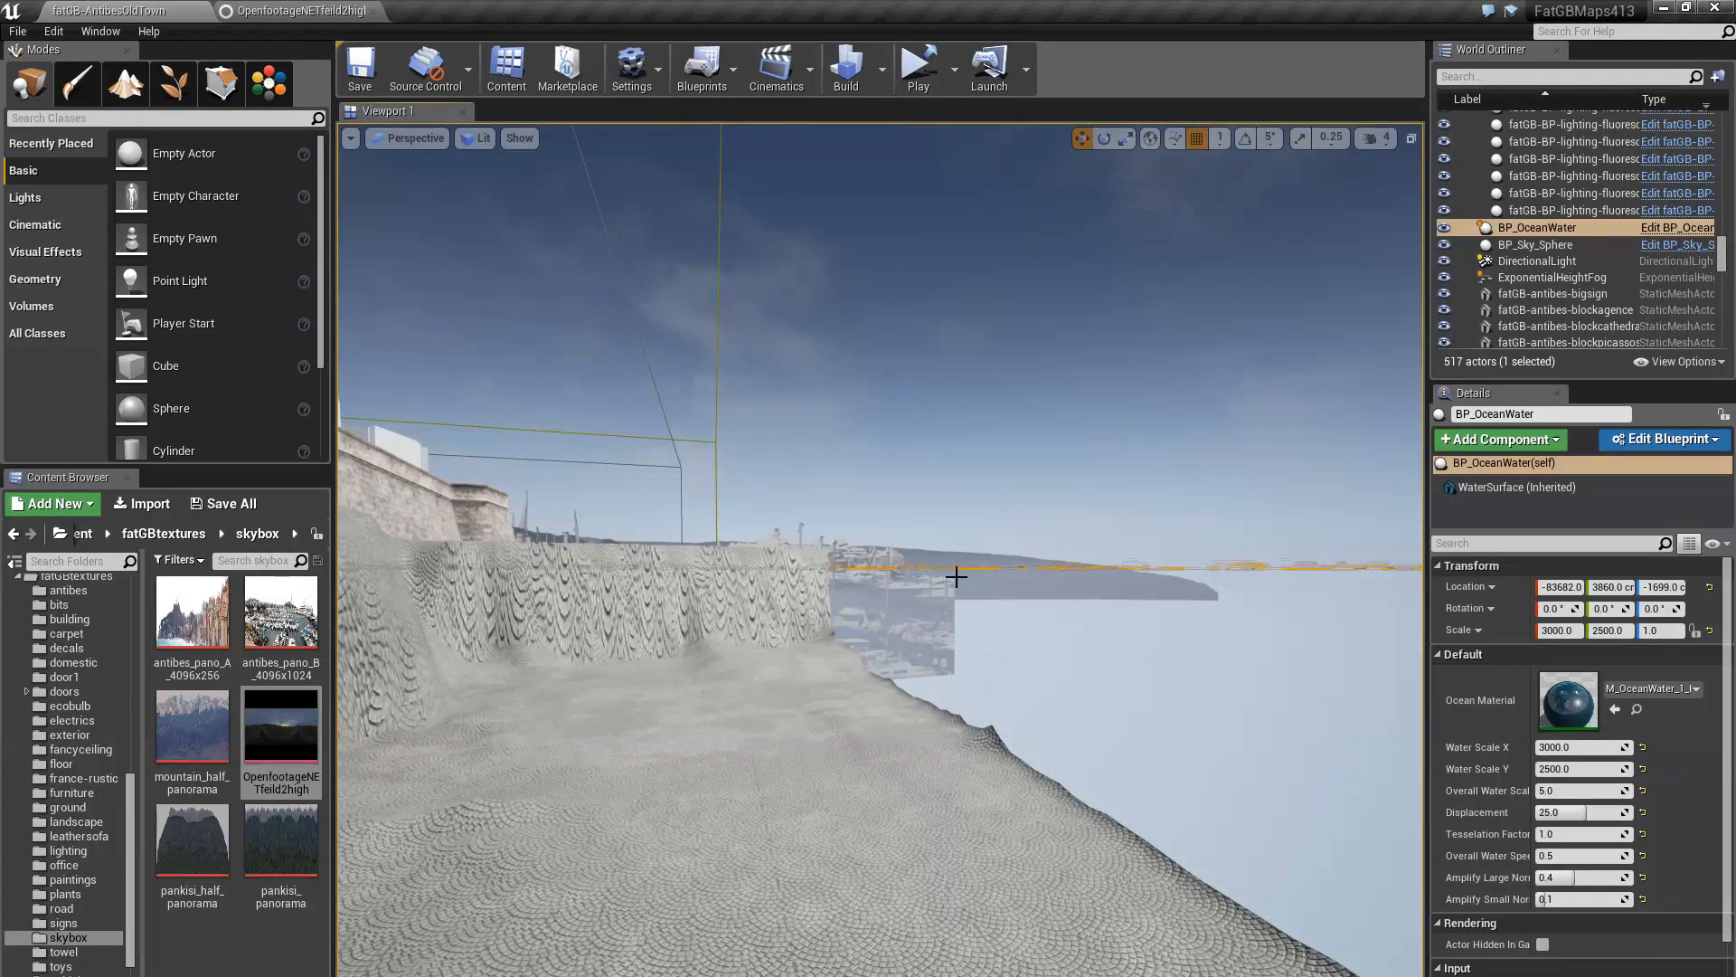
mouse_move(896, 585)
right_mouse_down()
mouse_move(874, 607)
mouse_move(871, 574)
right_mouse_up()
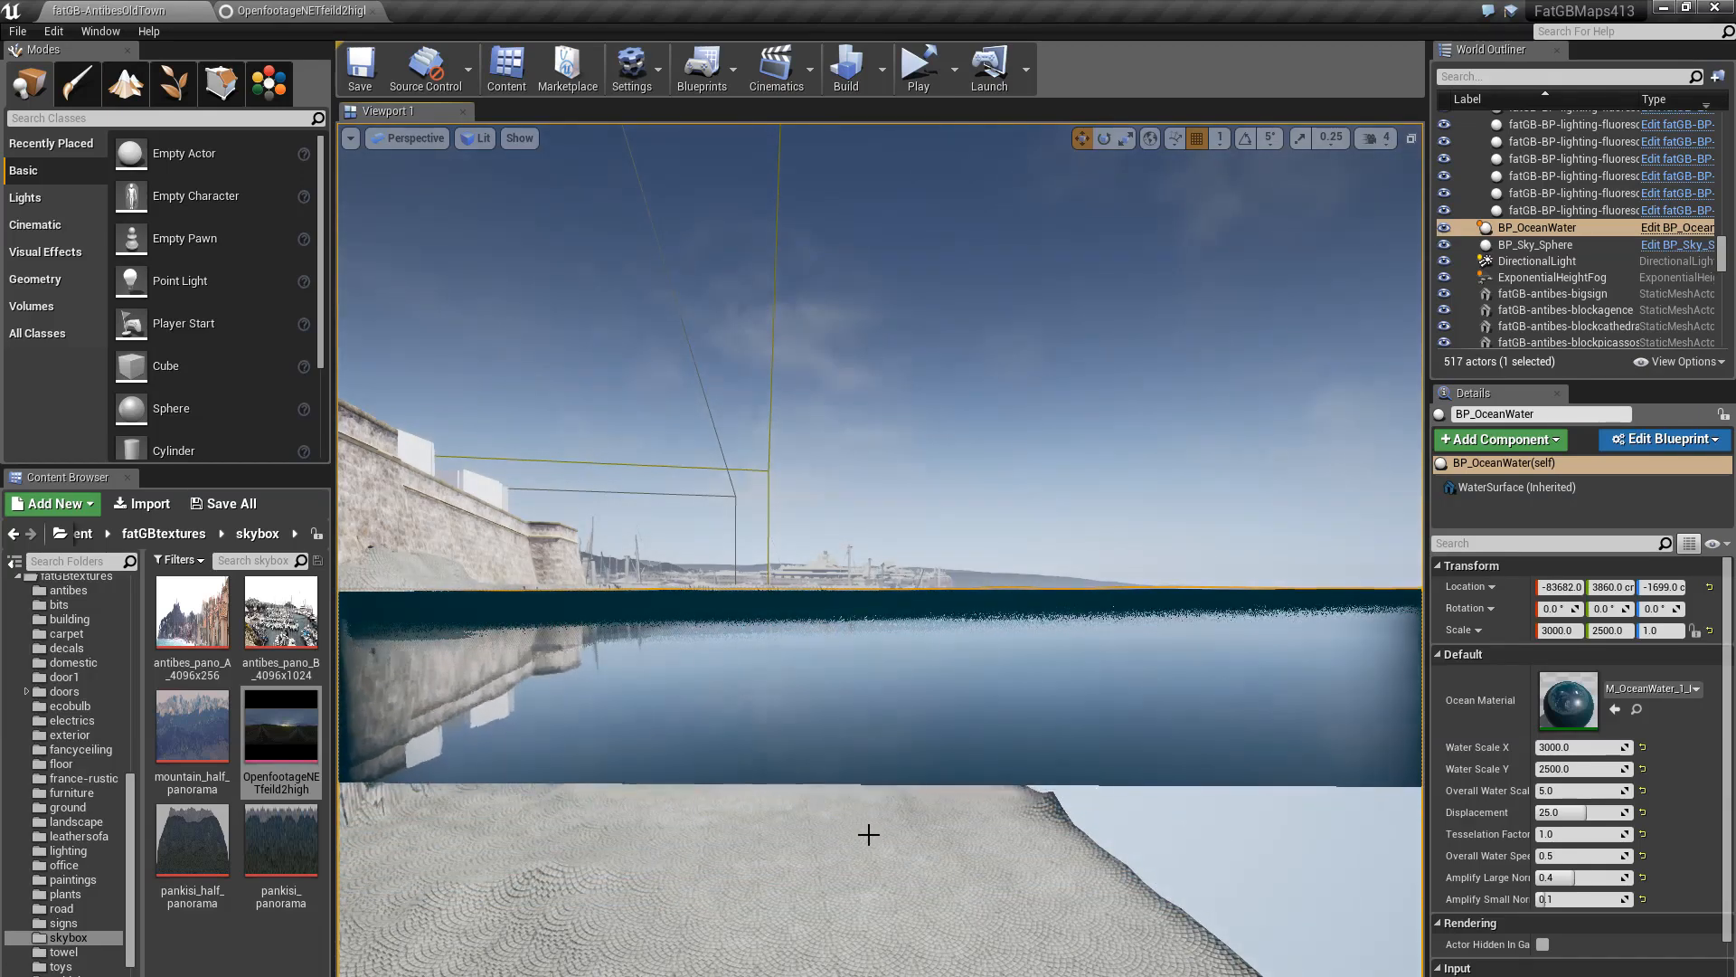
right_click_drag(868, 835, 653, 783)
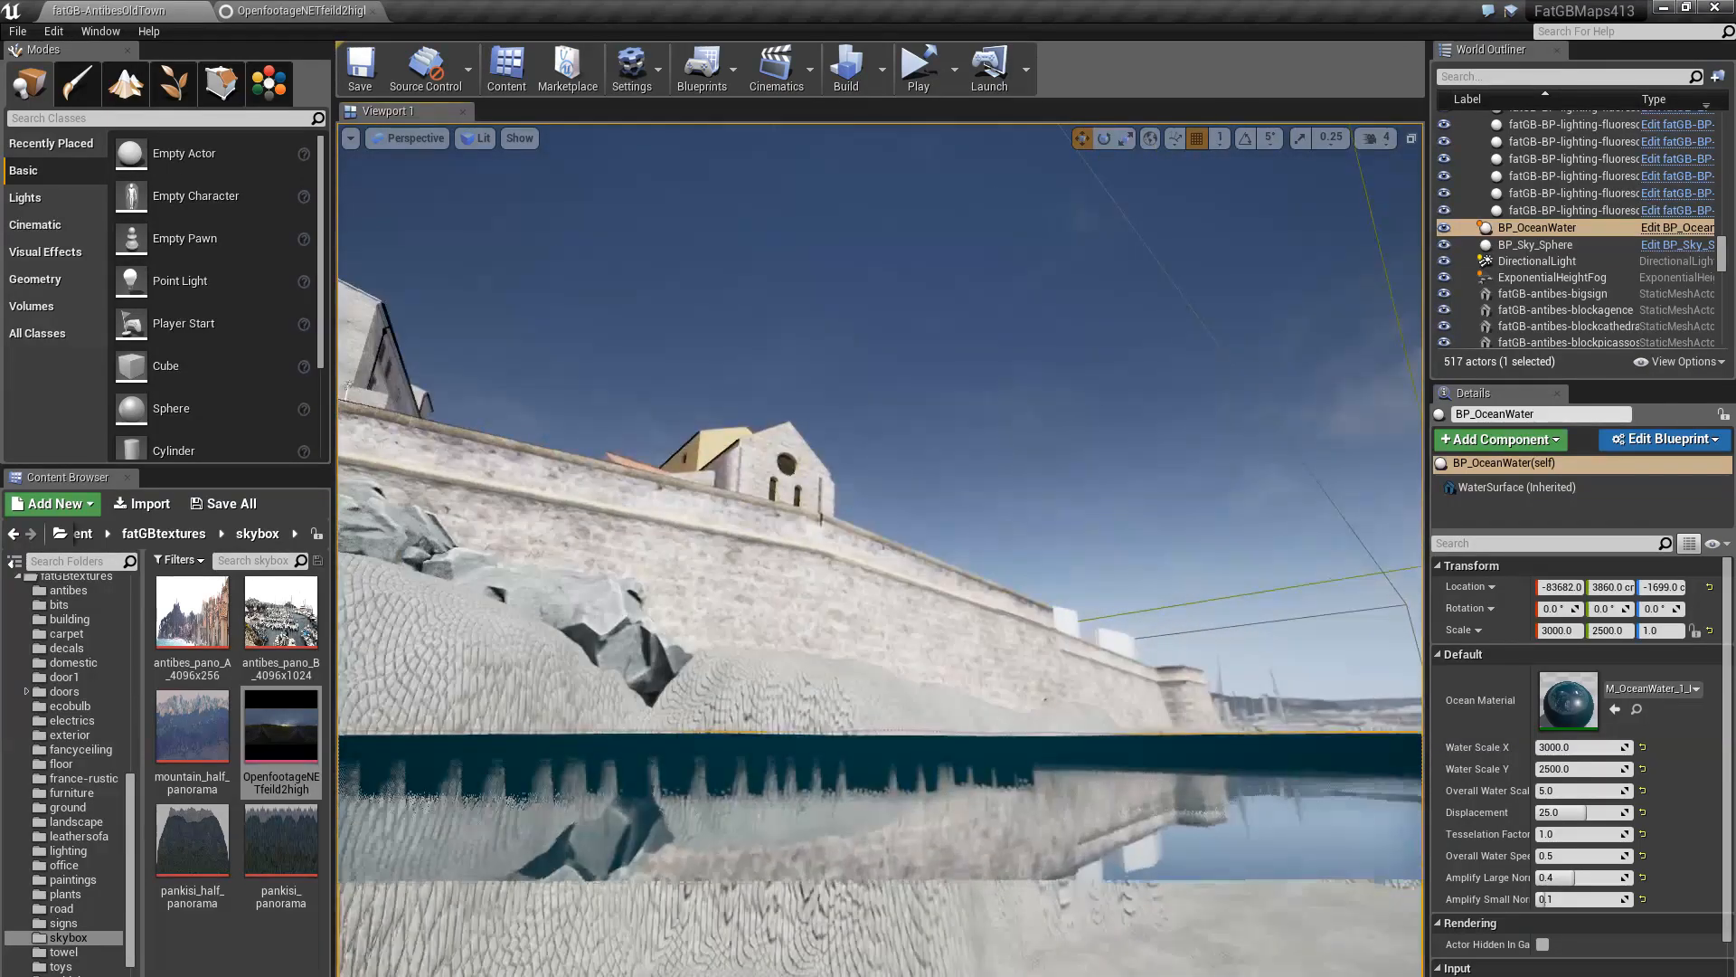
key("q")
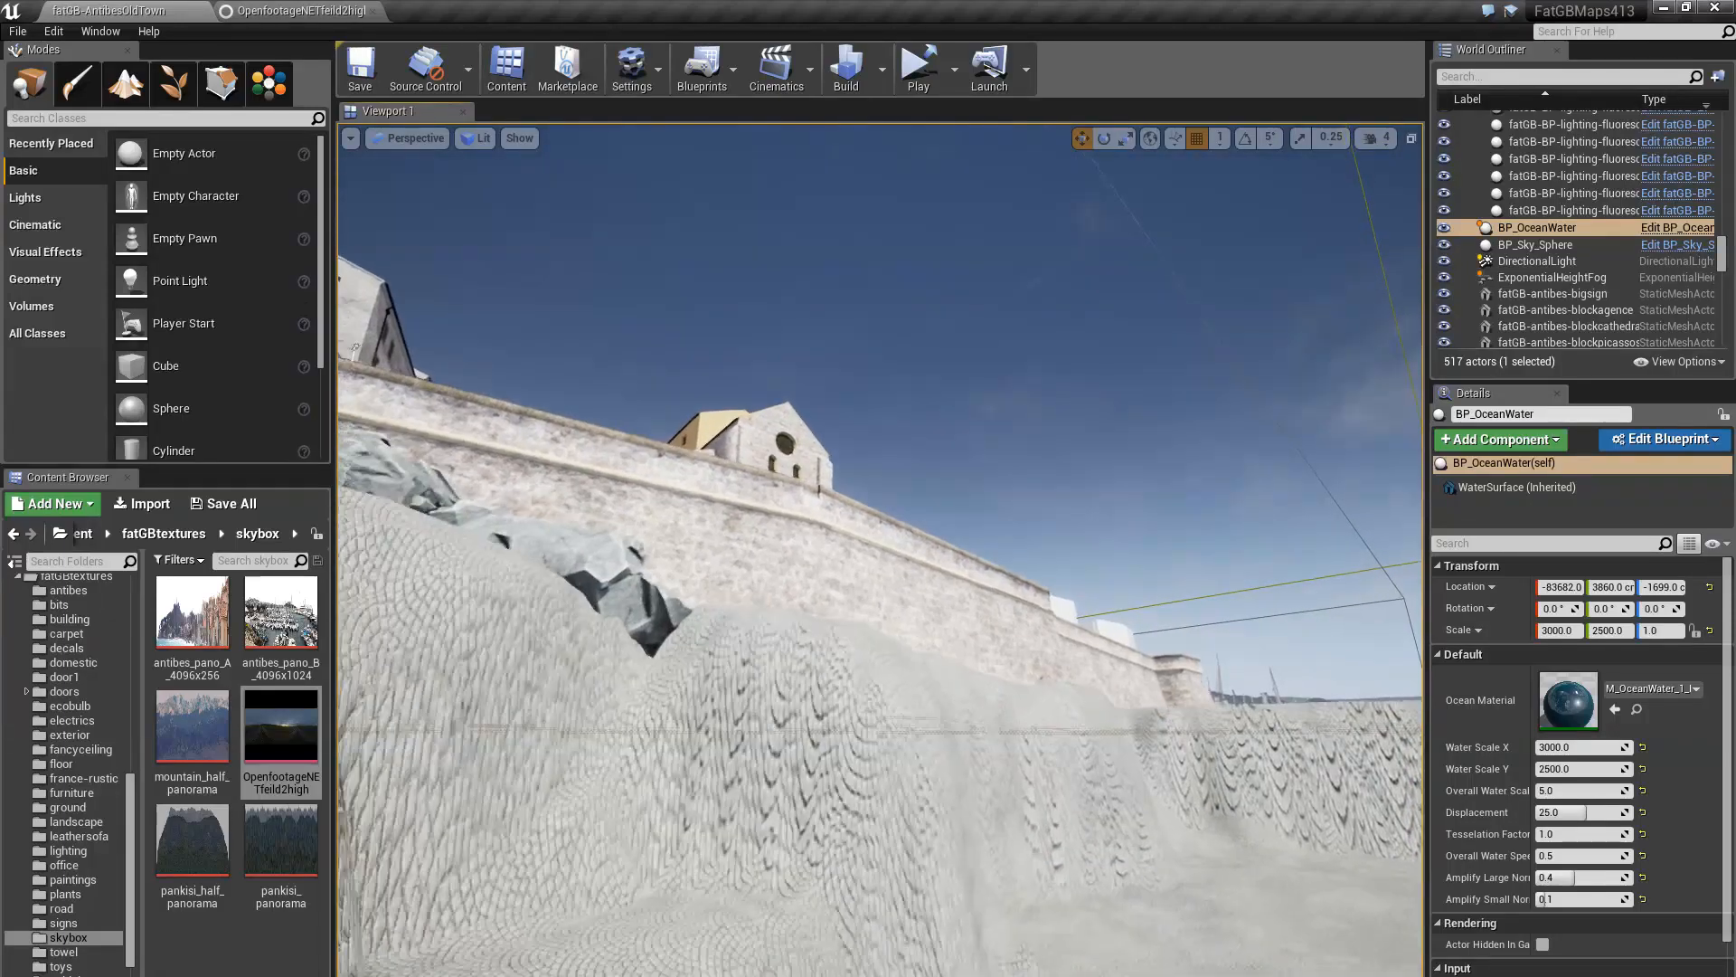
right_click_drag(653, 782, 769, 760)
key("e")
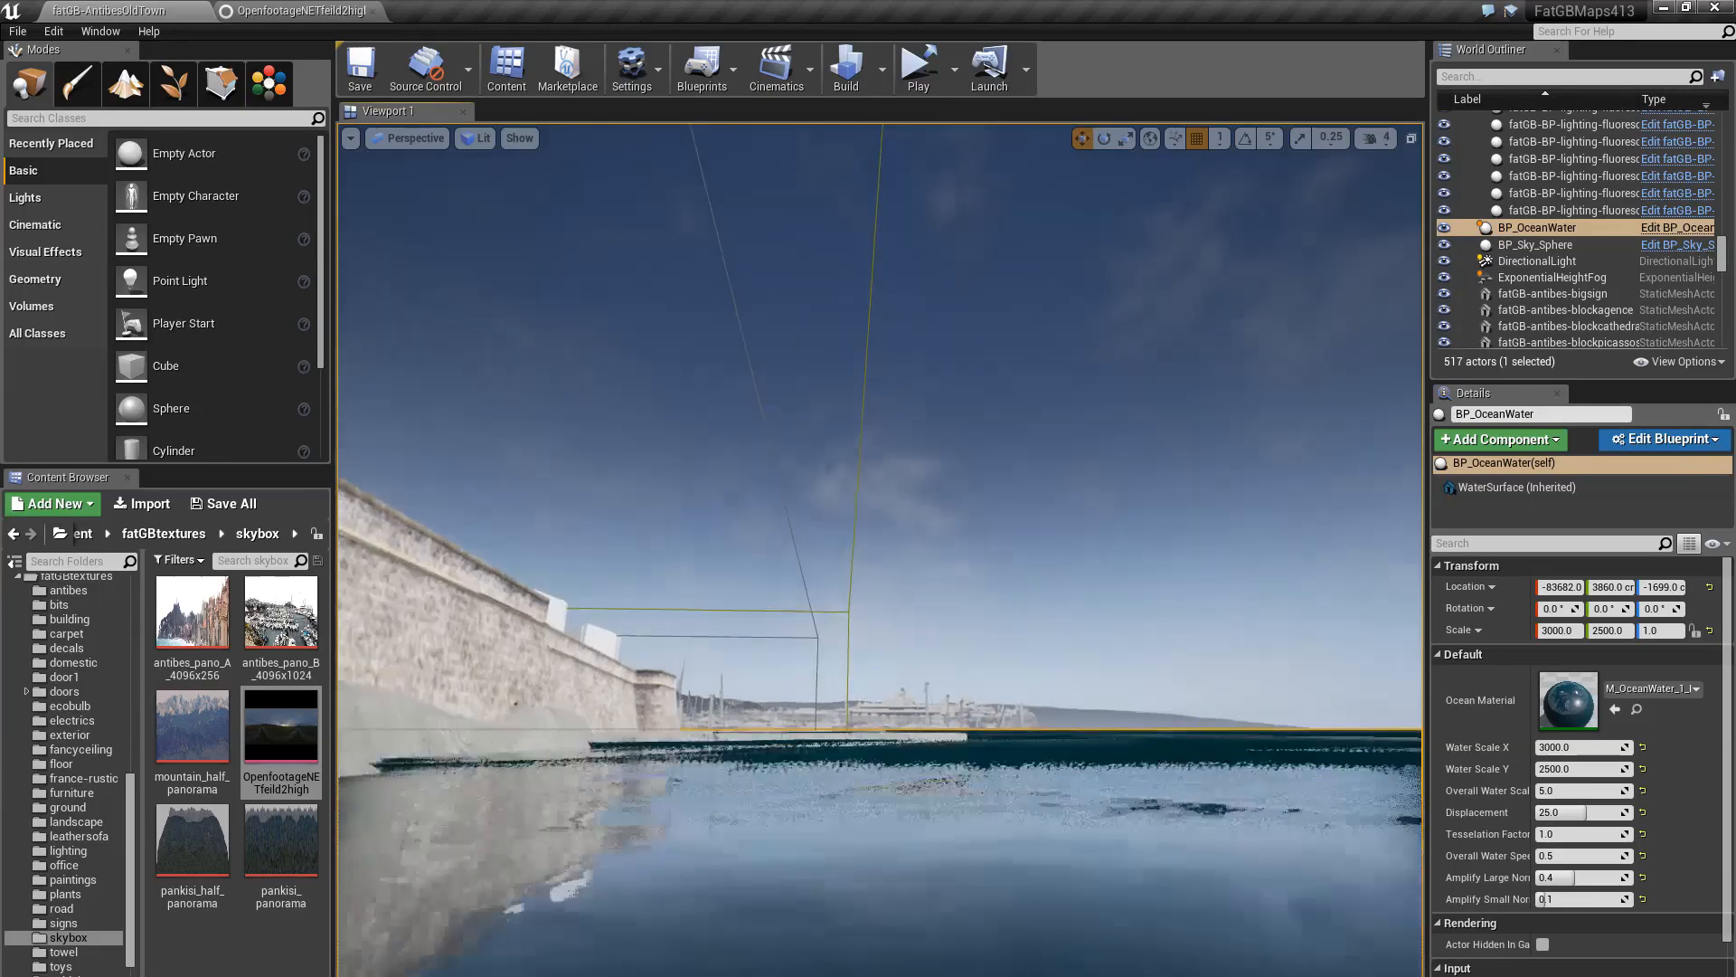
key("e")
right_click_drag(769, 760, 687, 796)
key("s")
key("d")
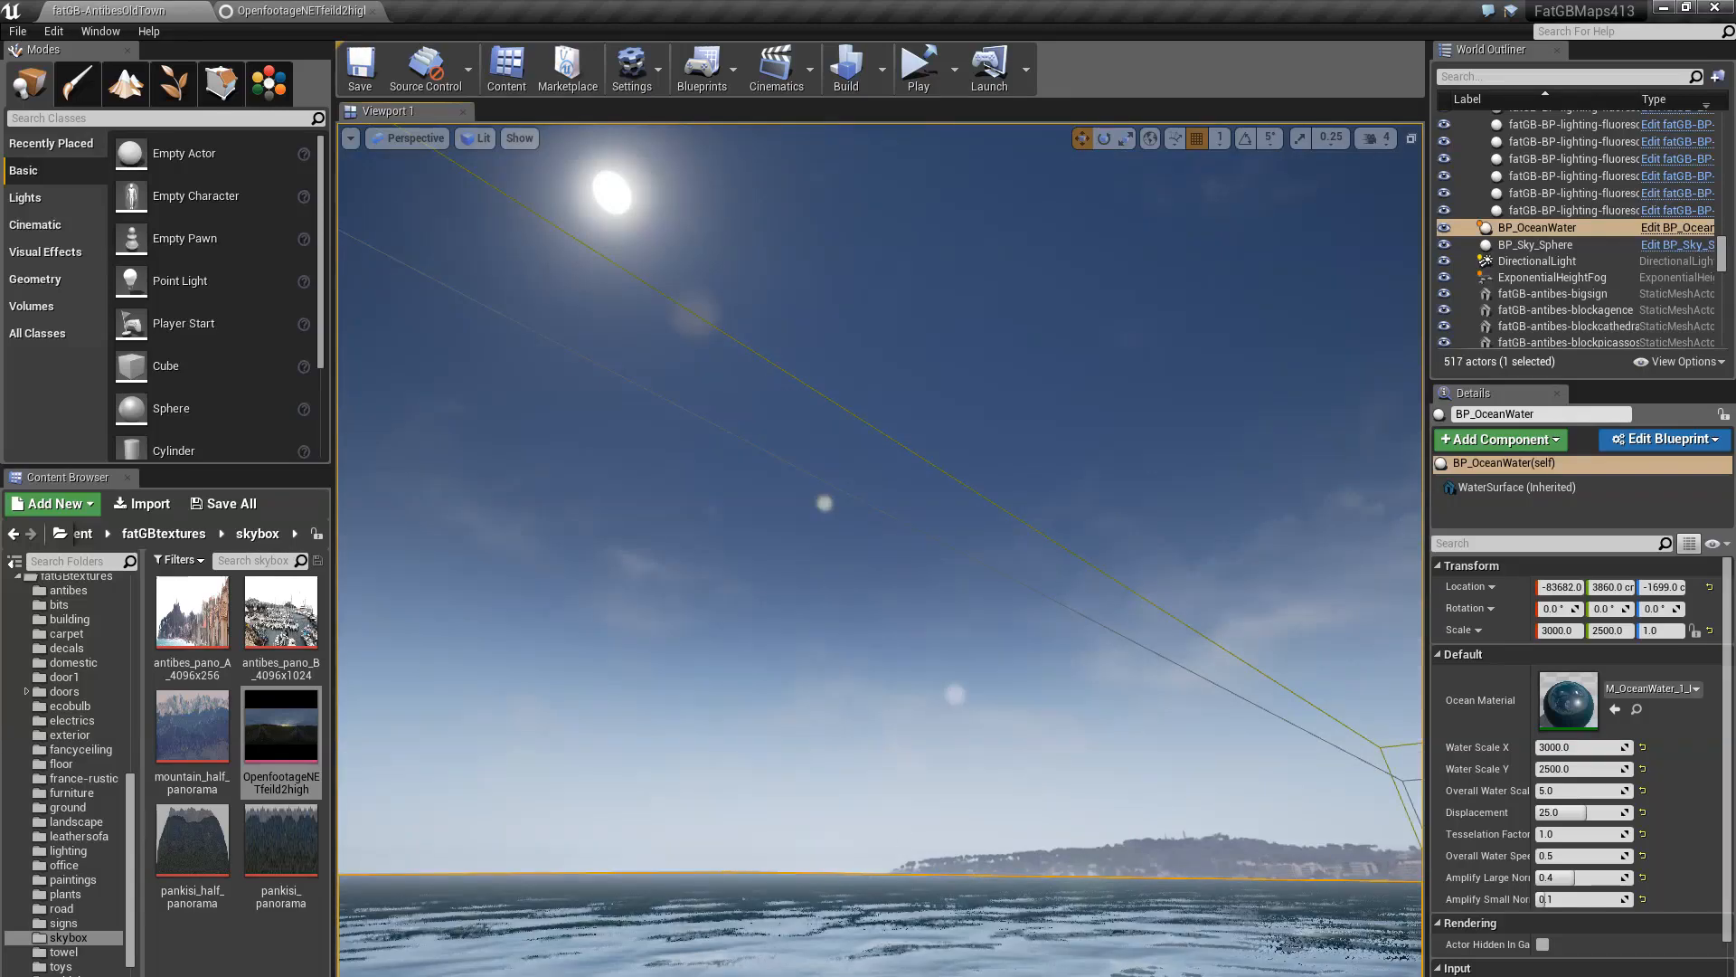
Select BP_Sky_Sphere and look over the sky around the sun and down to the horizon
left_click(806, 569)
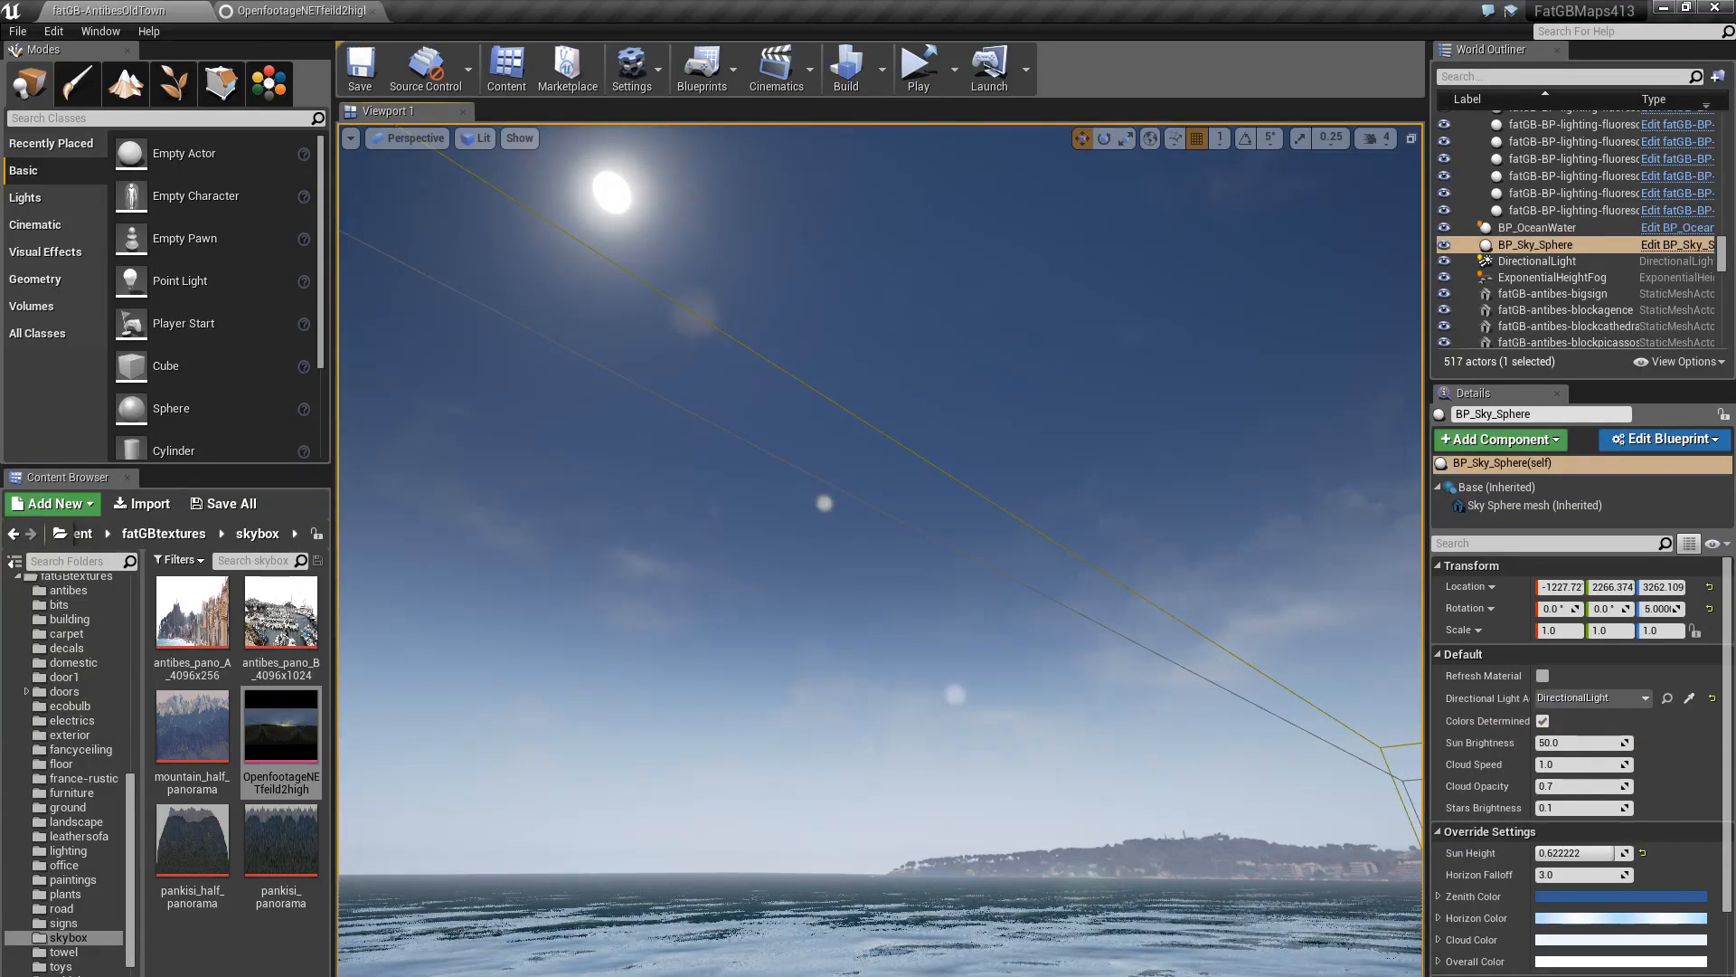
right_click_drag(806, 569, 803, 501)
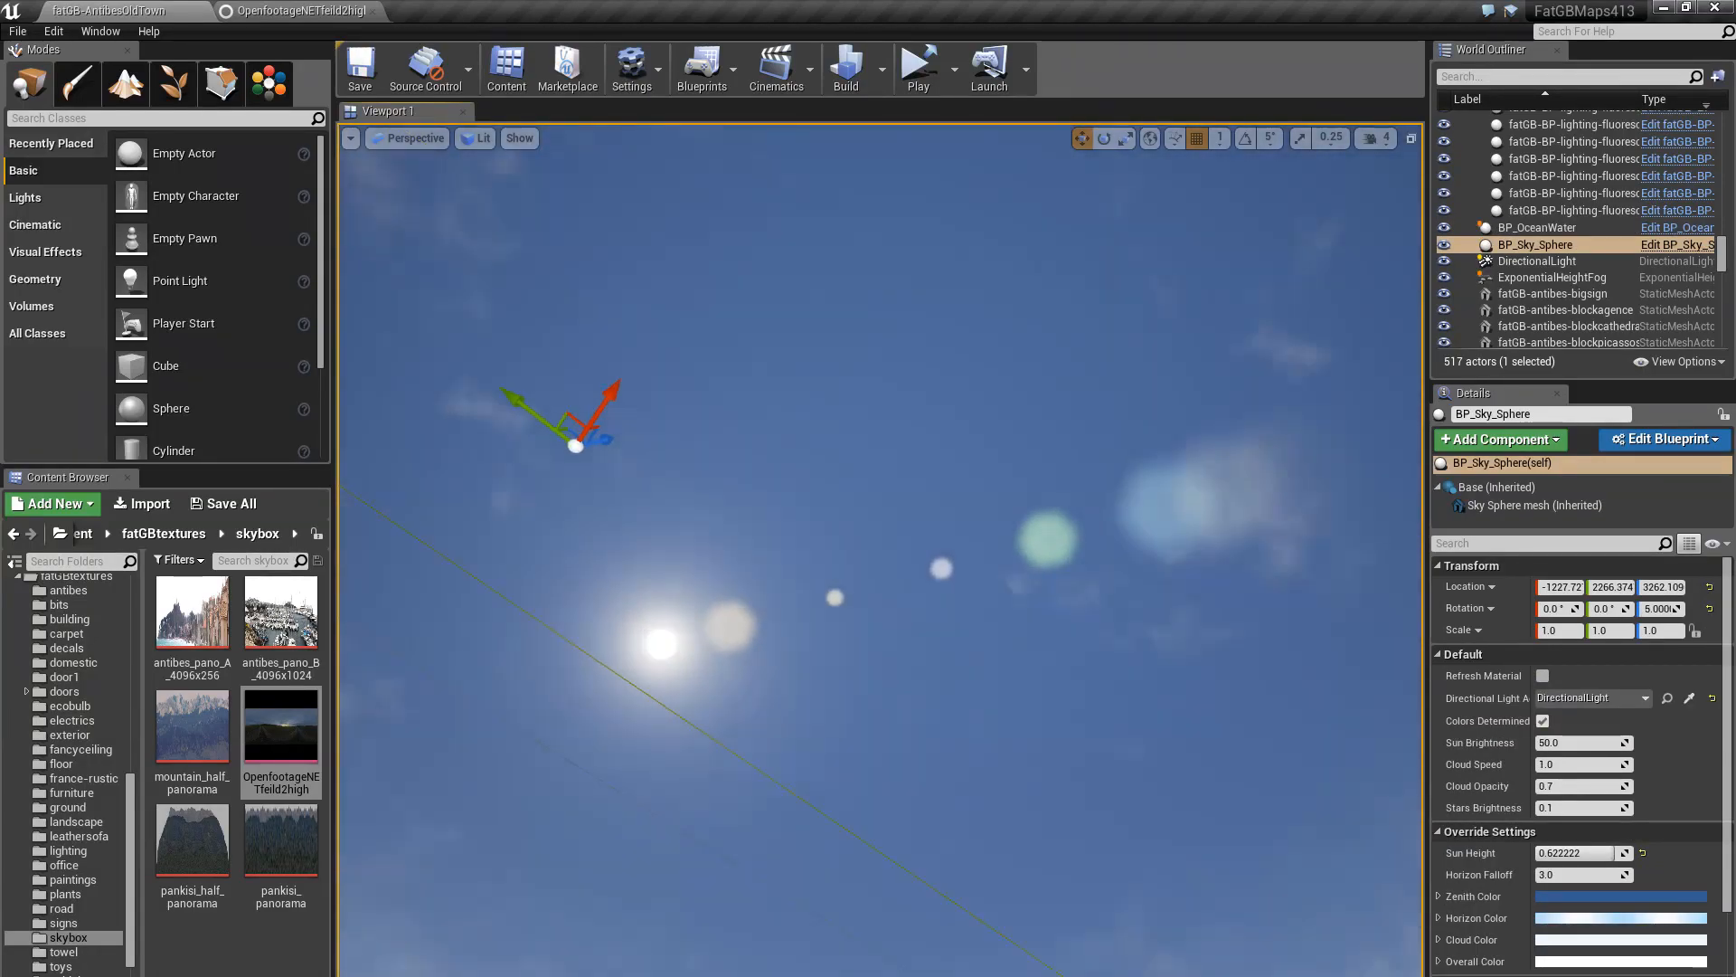
right_click_drag(1038, 512, 1039, 588)
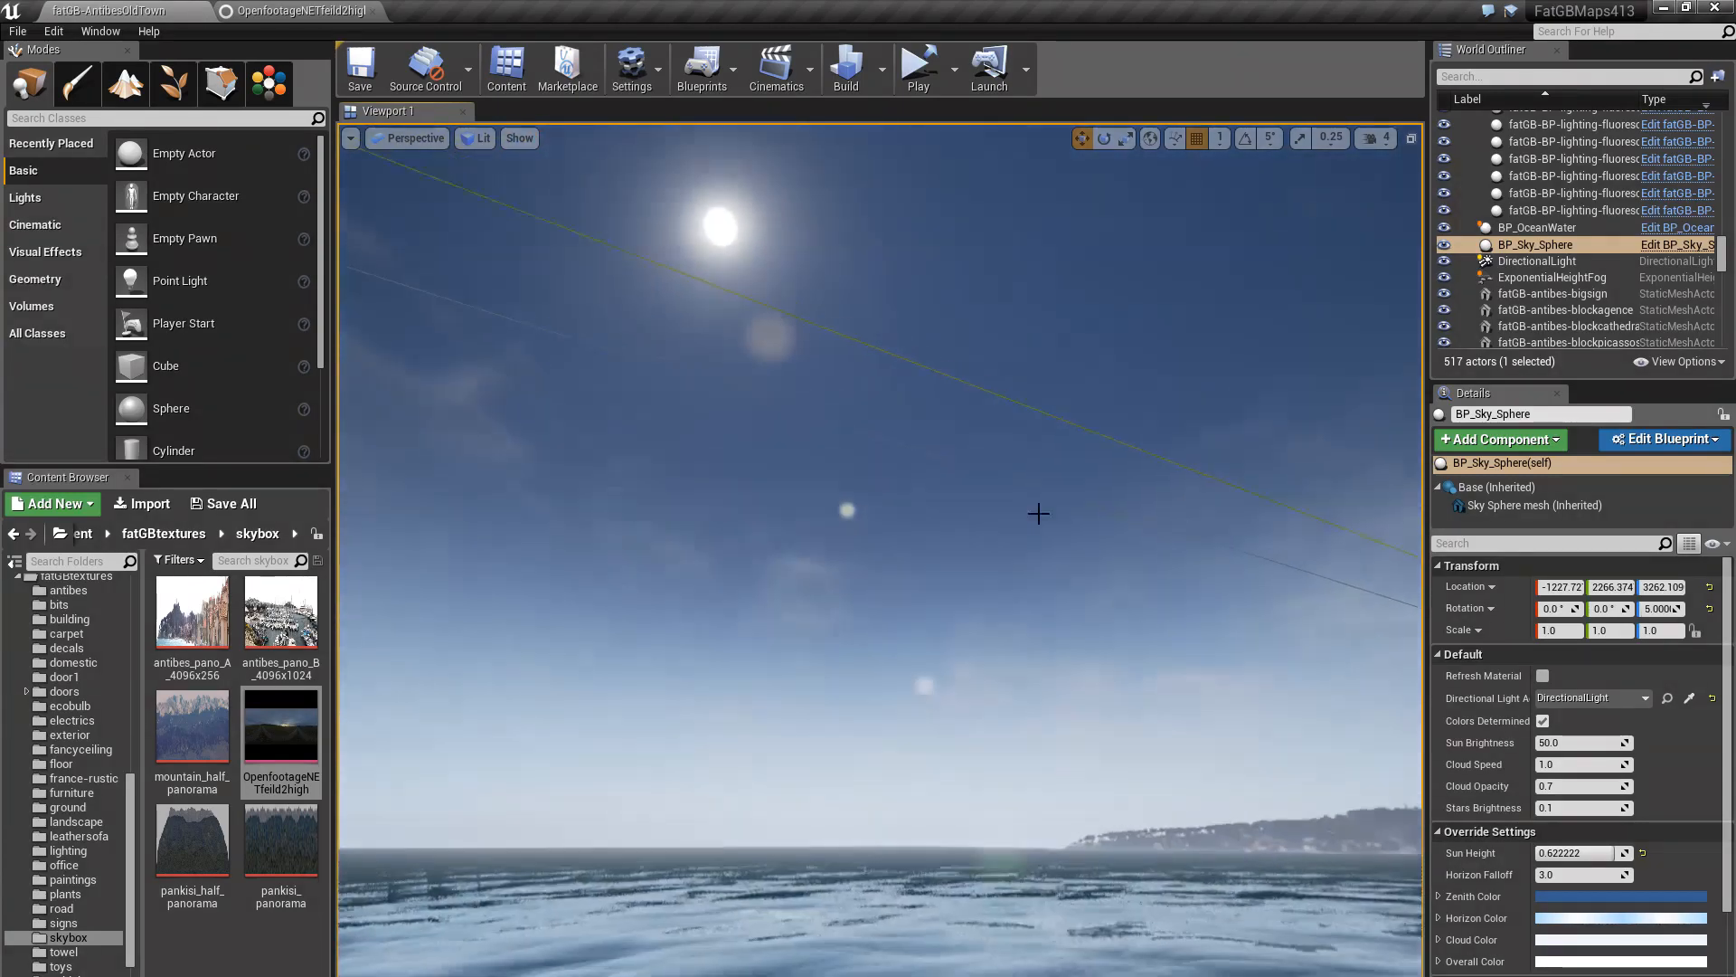
left_click(1549, 248)
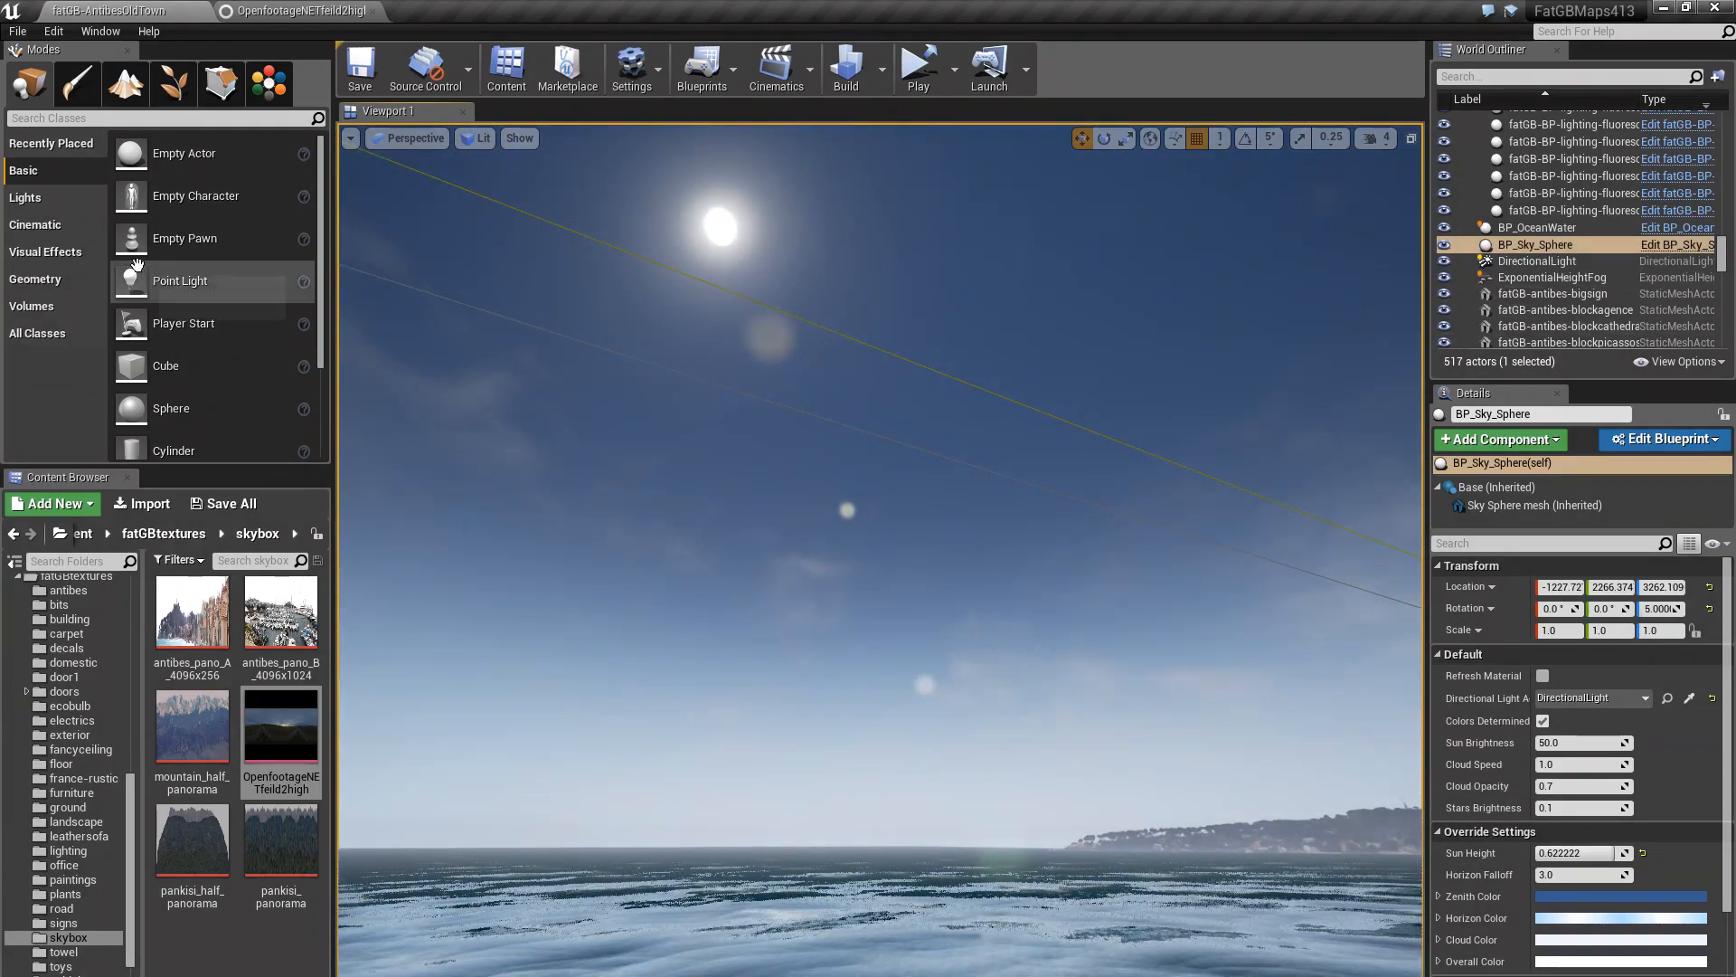
Search the placeable actors for "sky"
left_click(101, 119)
type("skysphere")
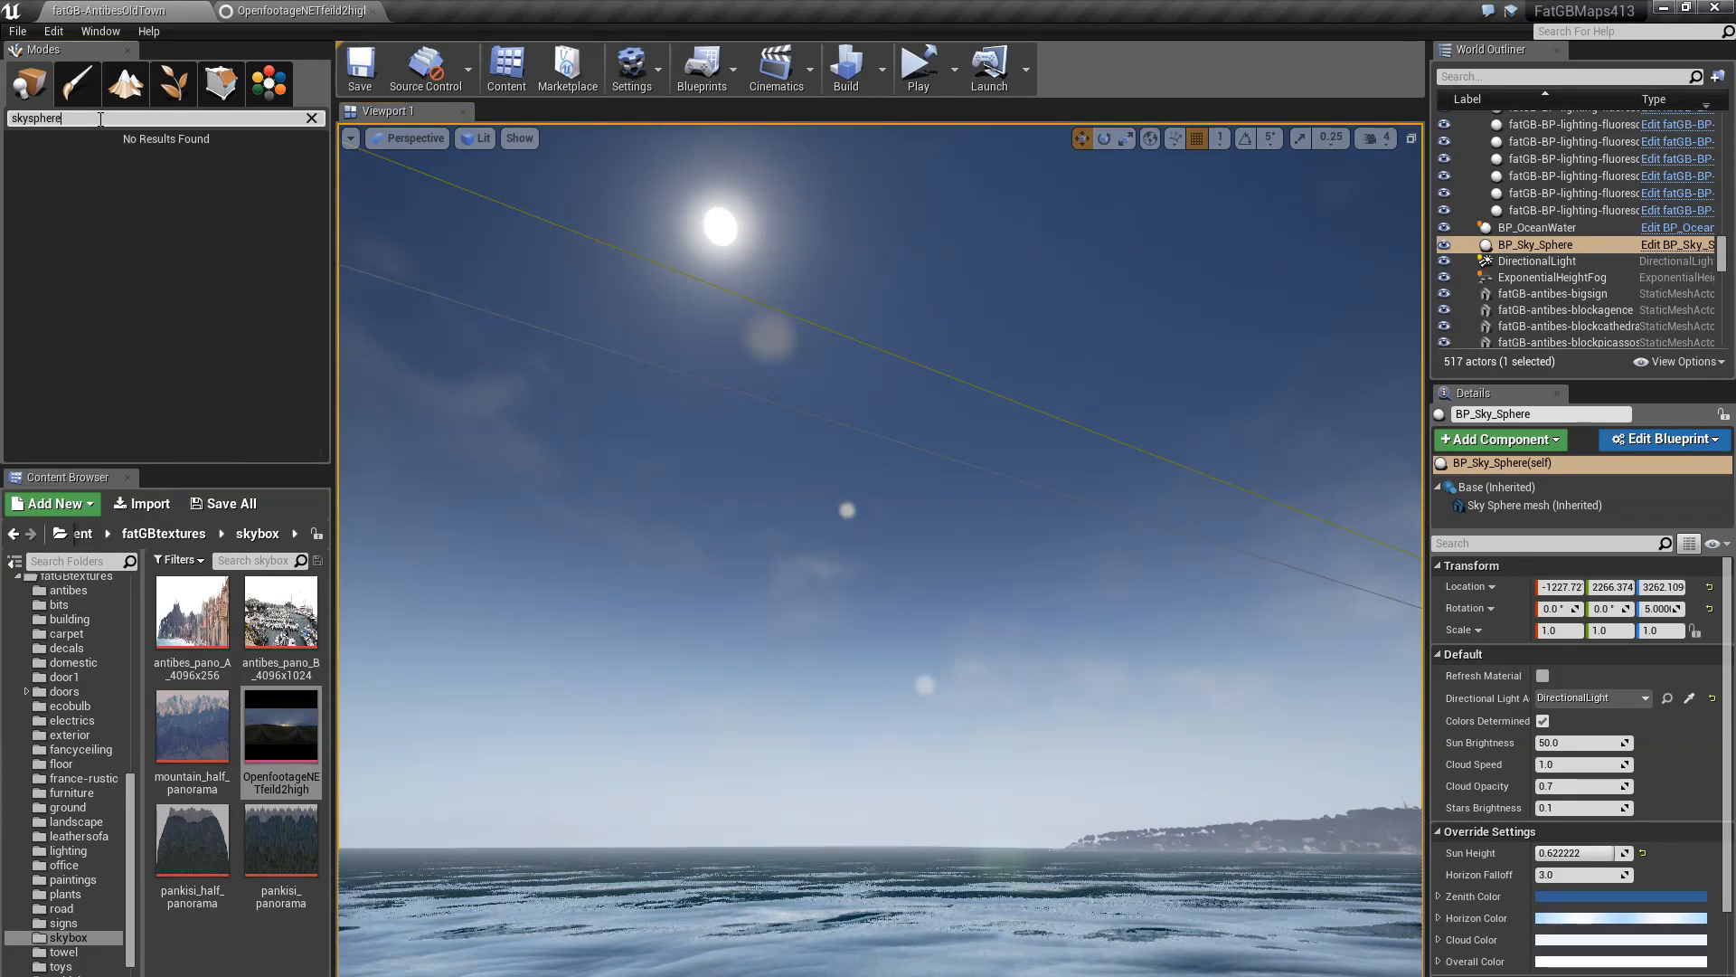
key("BackSpace")
key("BackSpace")
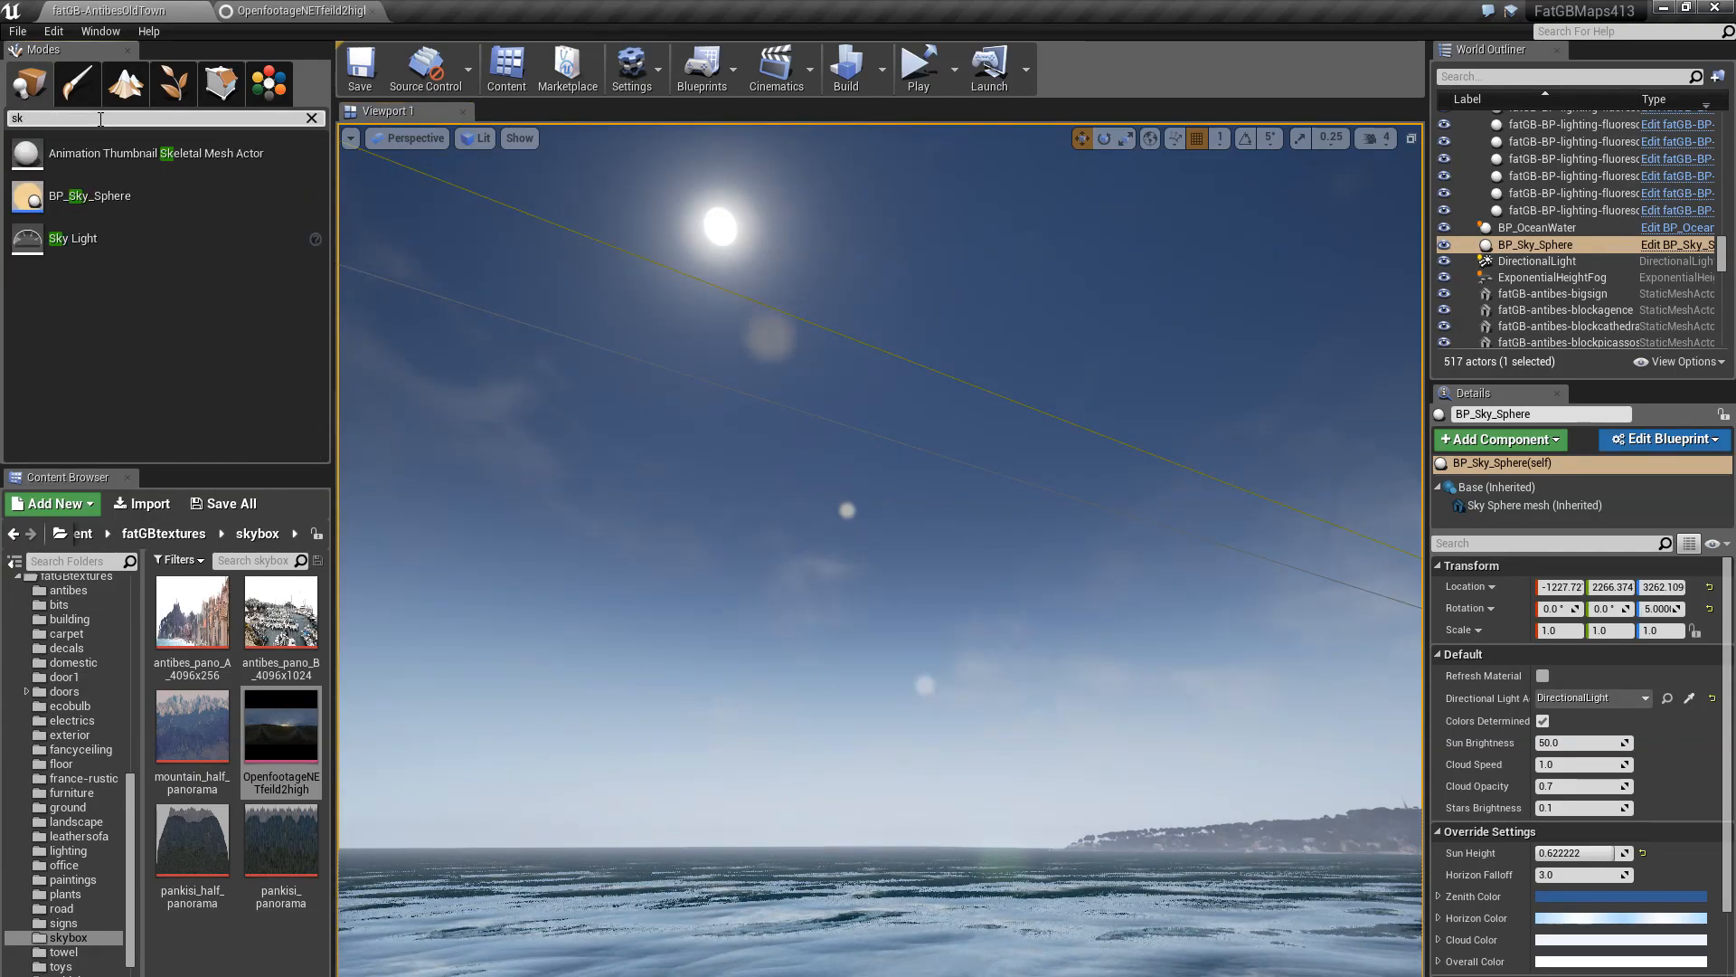
type("u")
key("BackSpace")
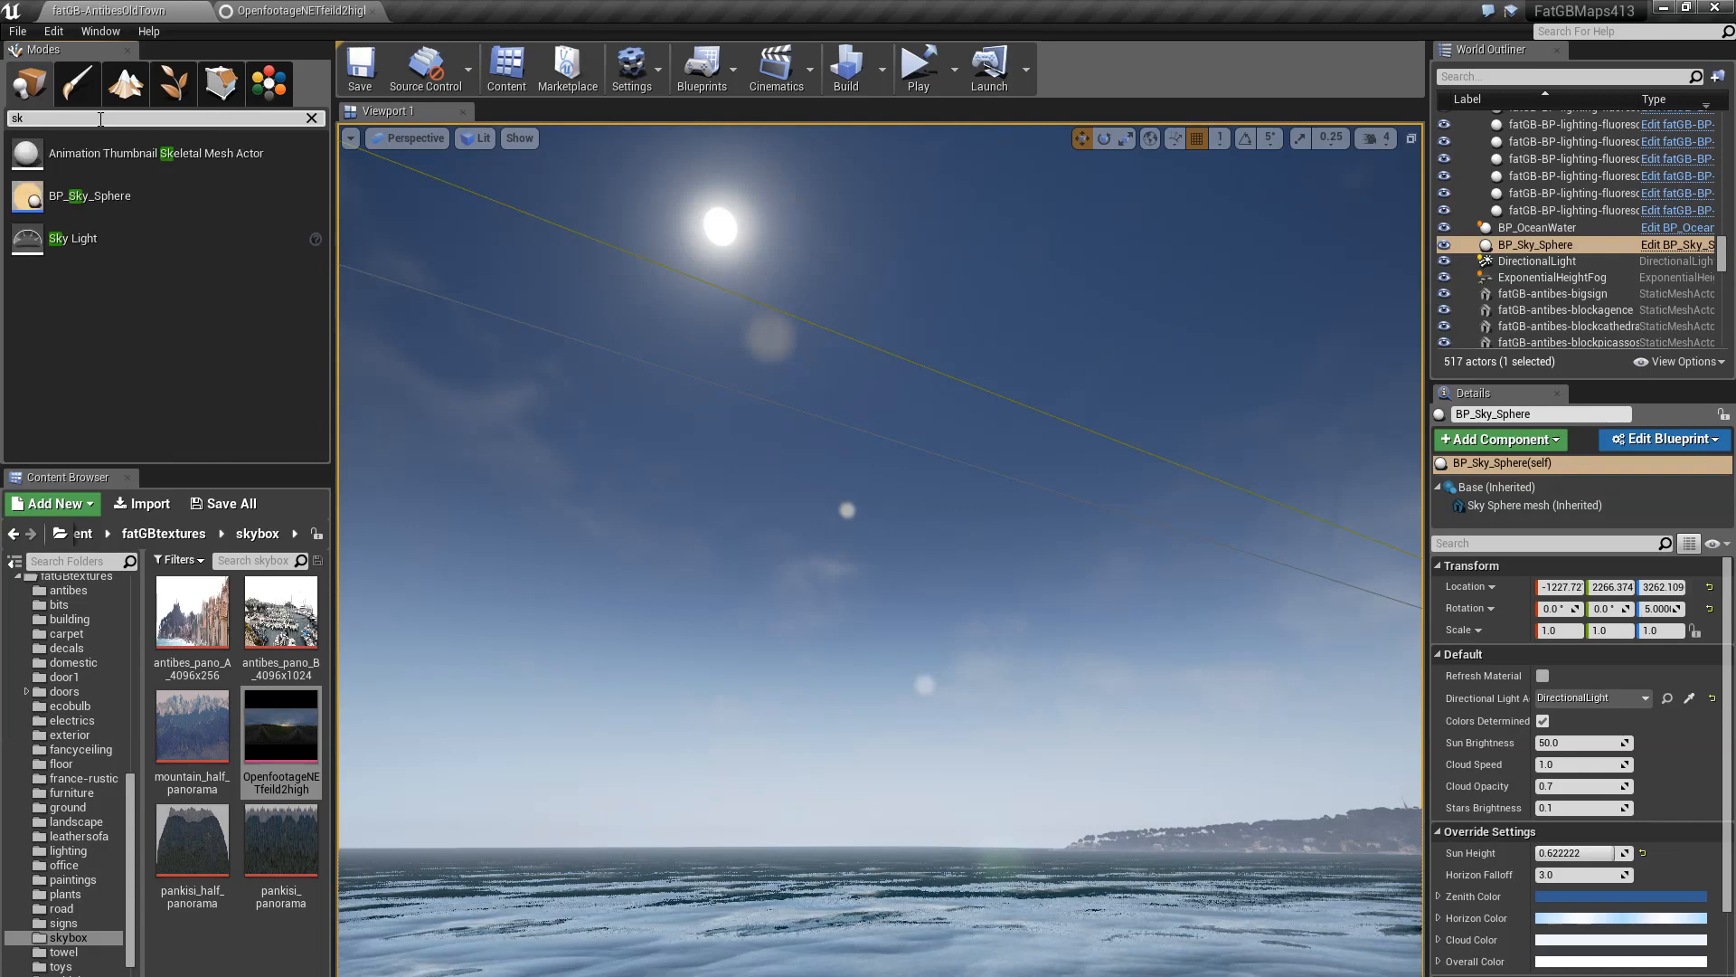
type("y")
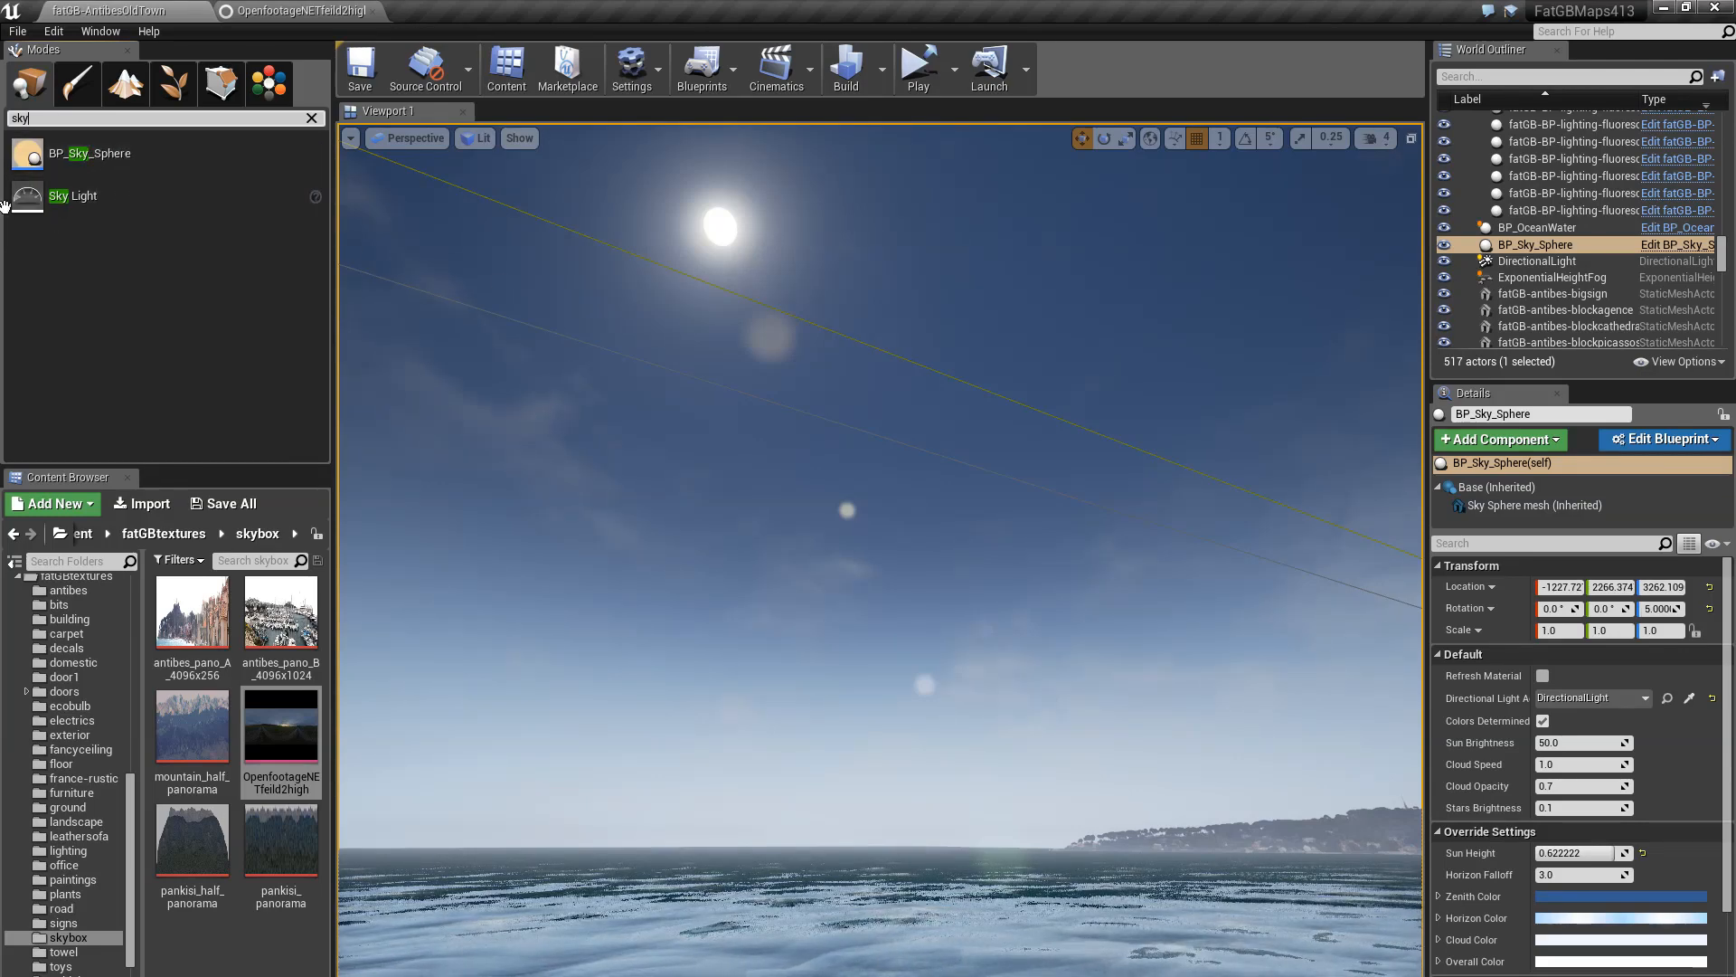
Review the Default, Override and Rendering settings of BP_Sky_Sphere
left_click(1478, 248)
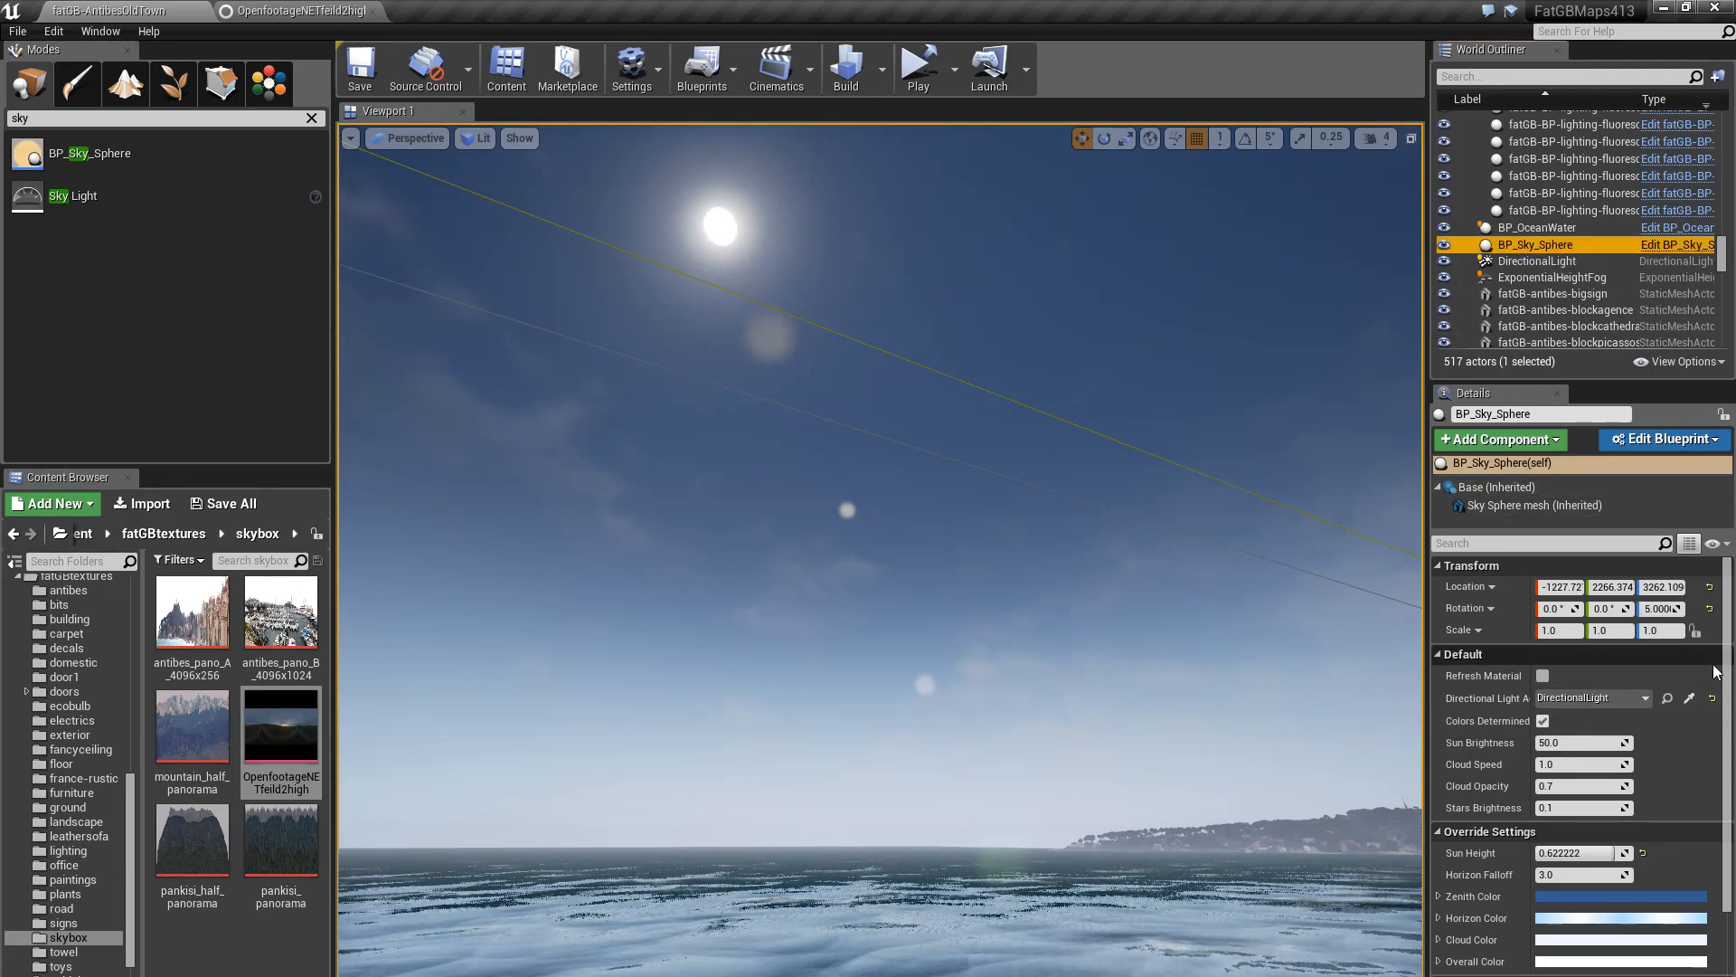
left_click_drag(1728, 671, 1729, 773)
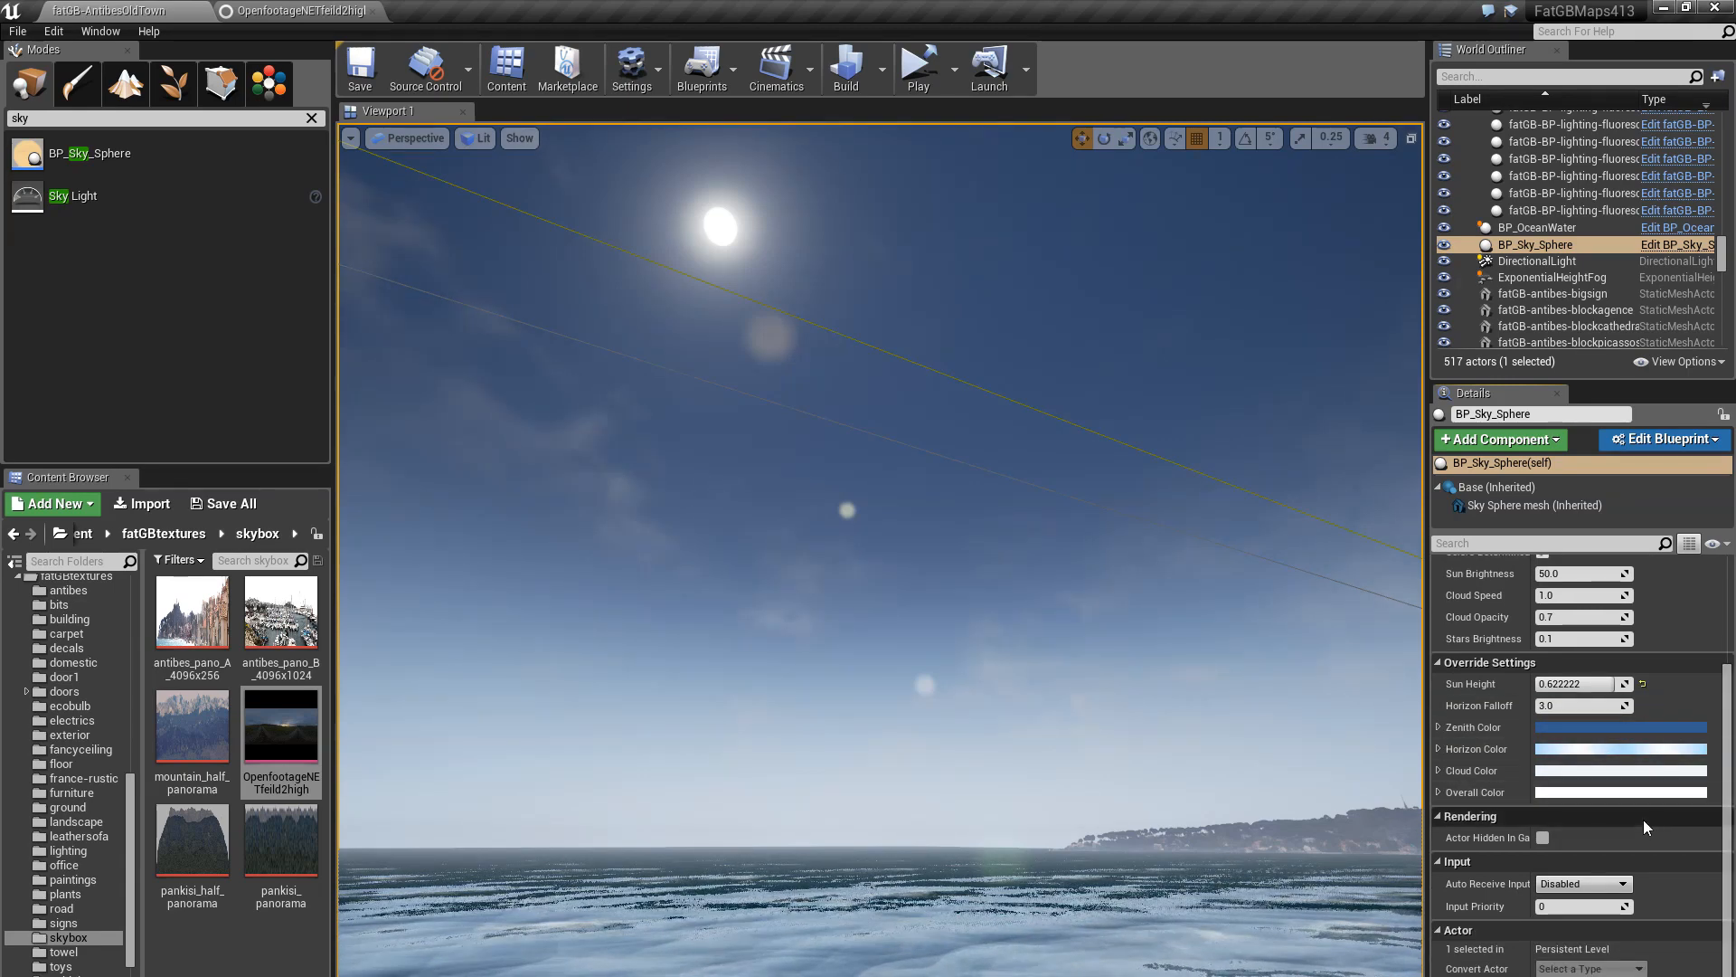
left_click_drag(1728, 823, 1729, 713)
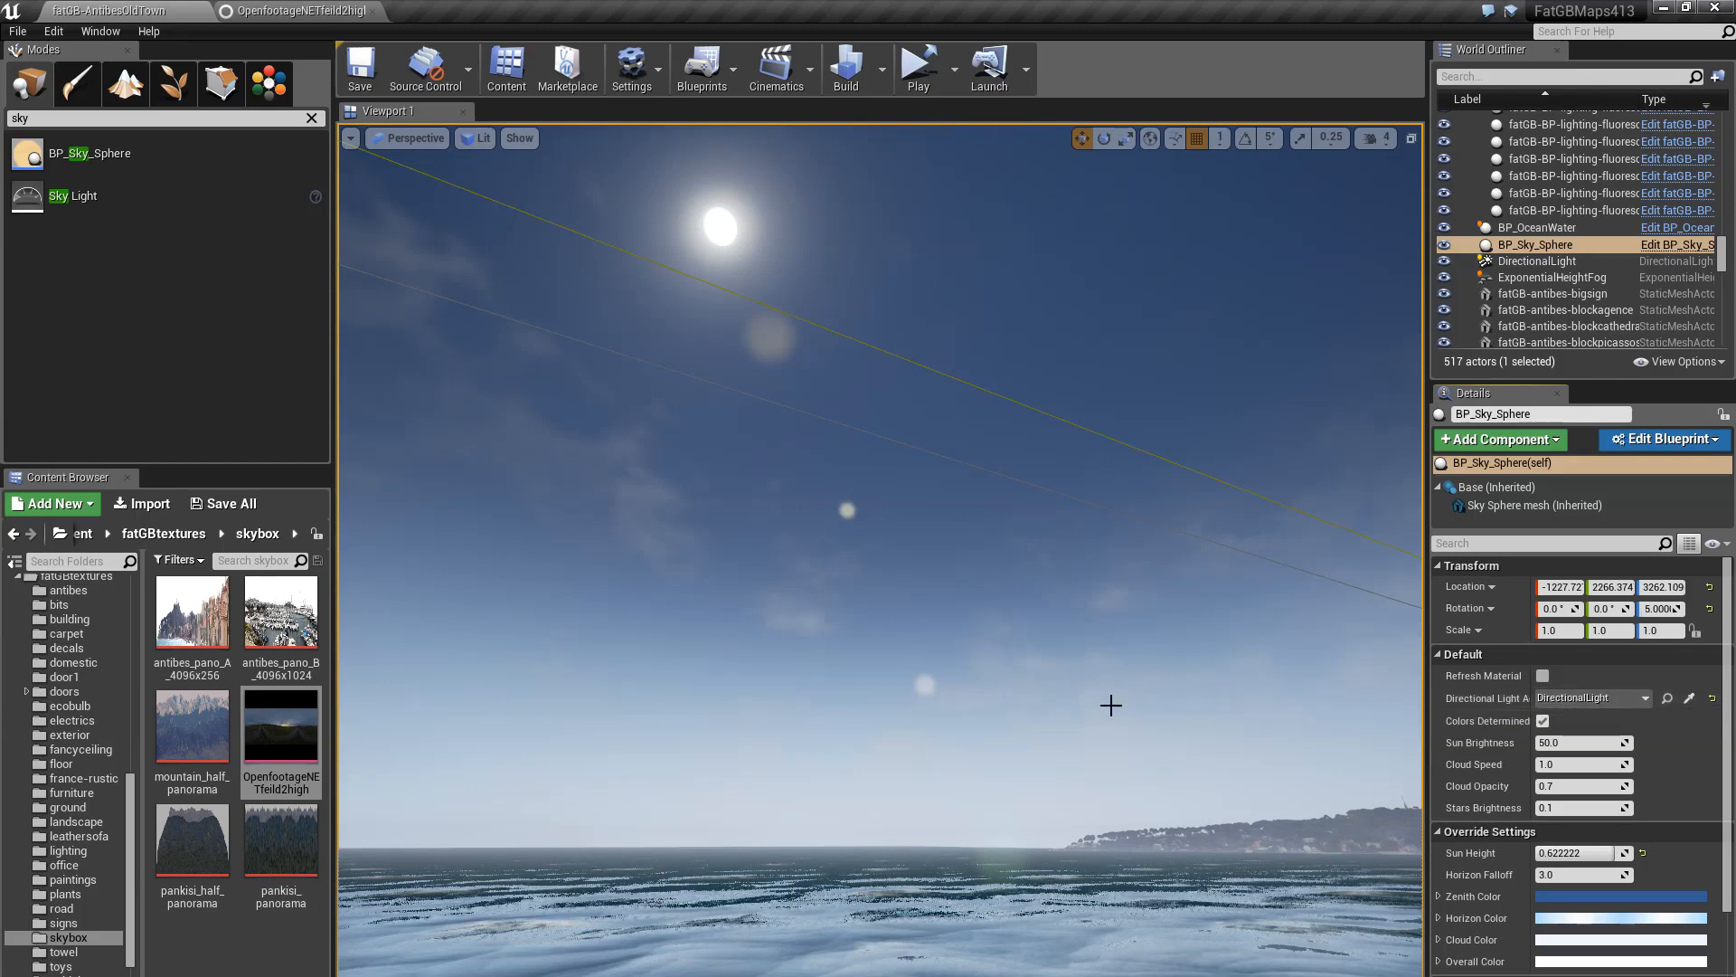
Try tilting the directional light over the sea to pitches of about -24° and -49°, and undo the rotations
right_click_drag(1111, 706, 1039, 809)
left_click(1040, 805)
right_click_drag(887, 760, 913, 723)
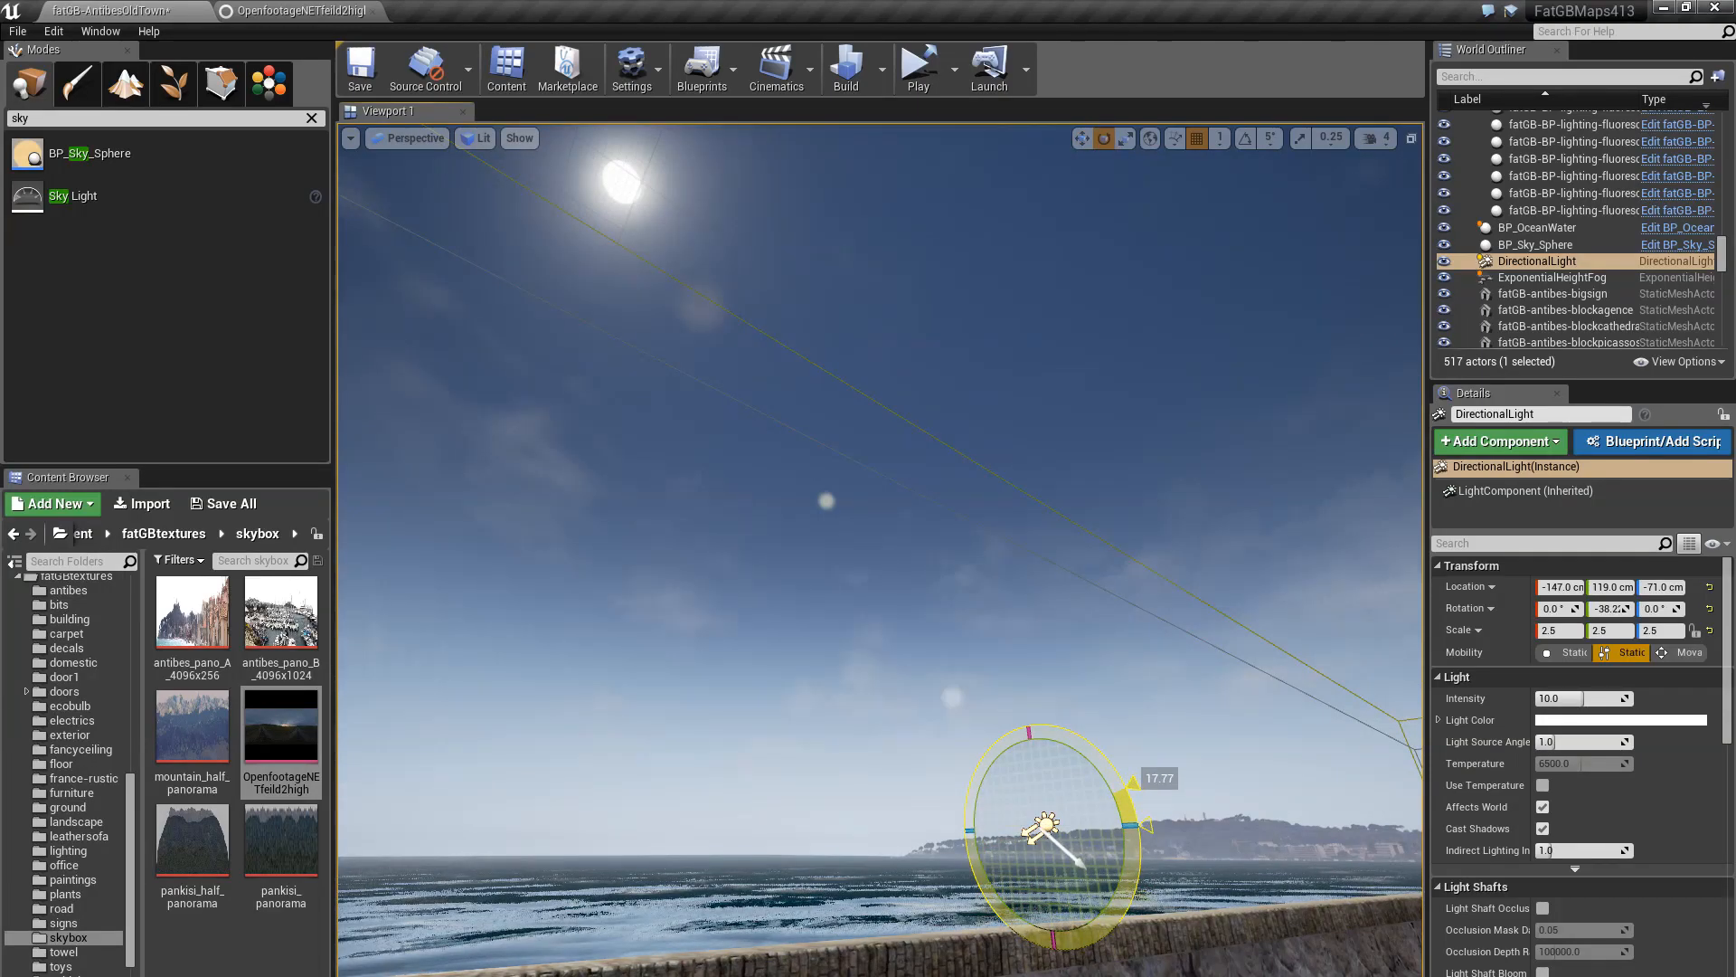
left_click_drag(1138, 865, 1141, 801)
right_click_drag(829, 745, 737, 751)
key("d")
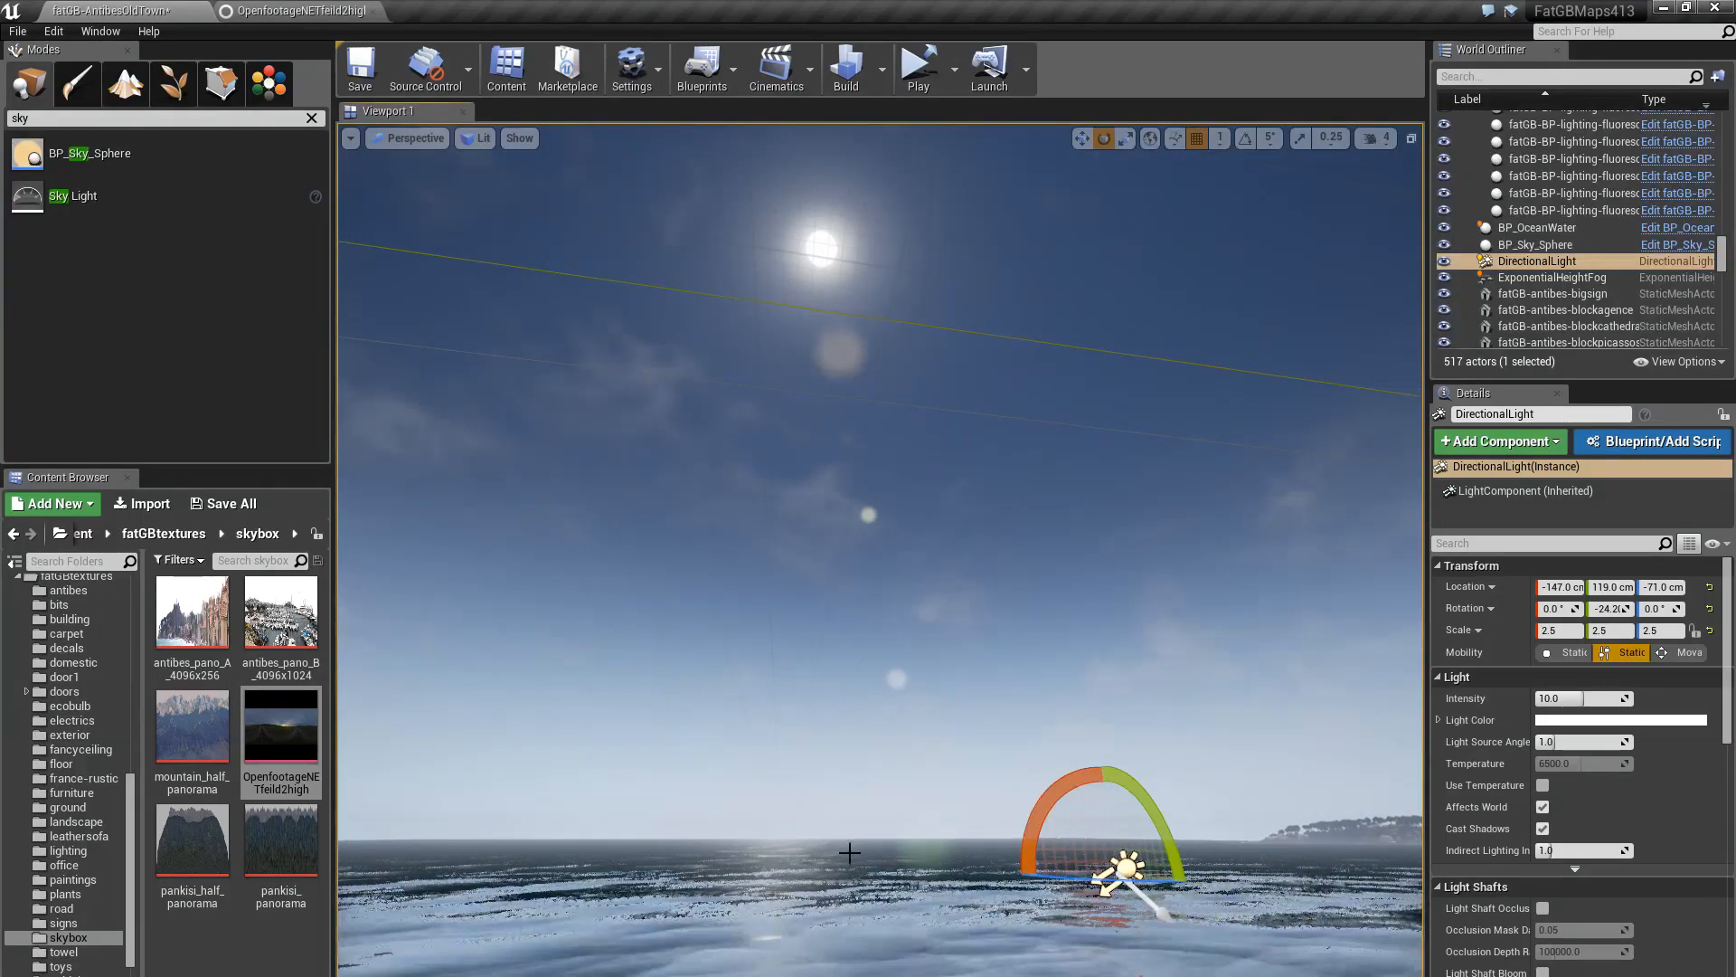
right_click_drag(850, 853, 882, 853)
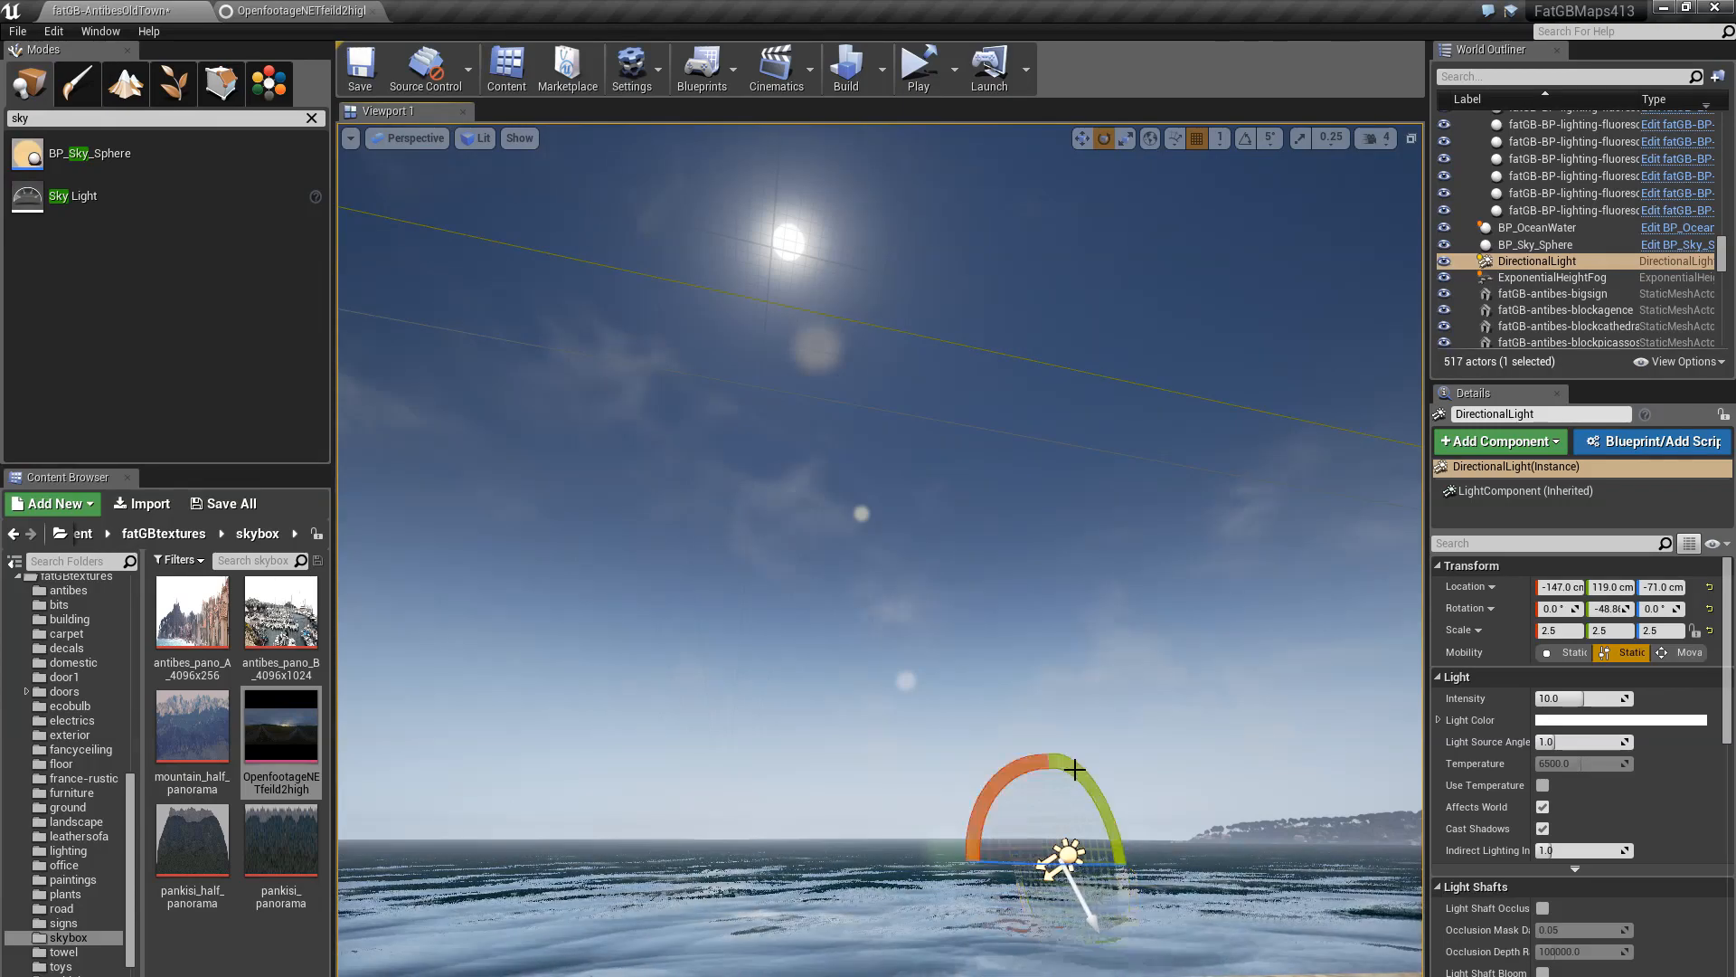
key("ctrl+z")
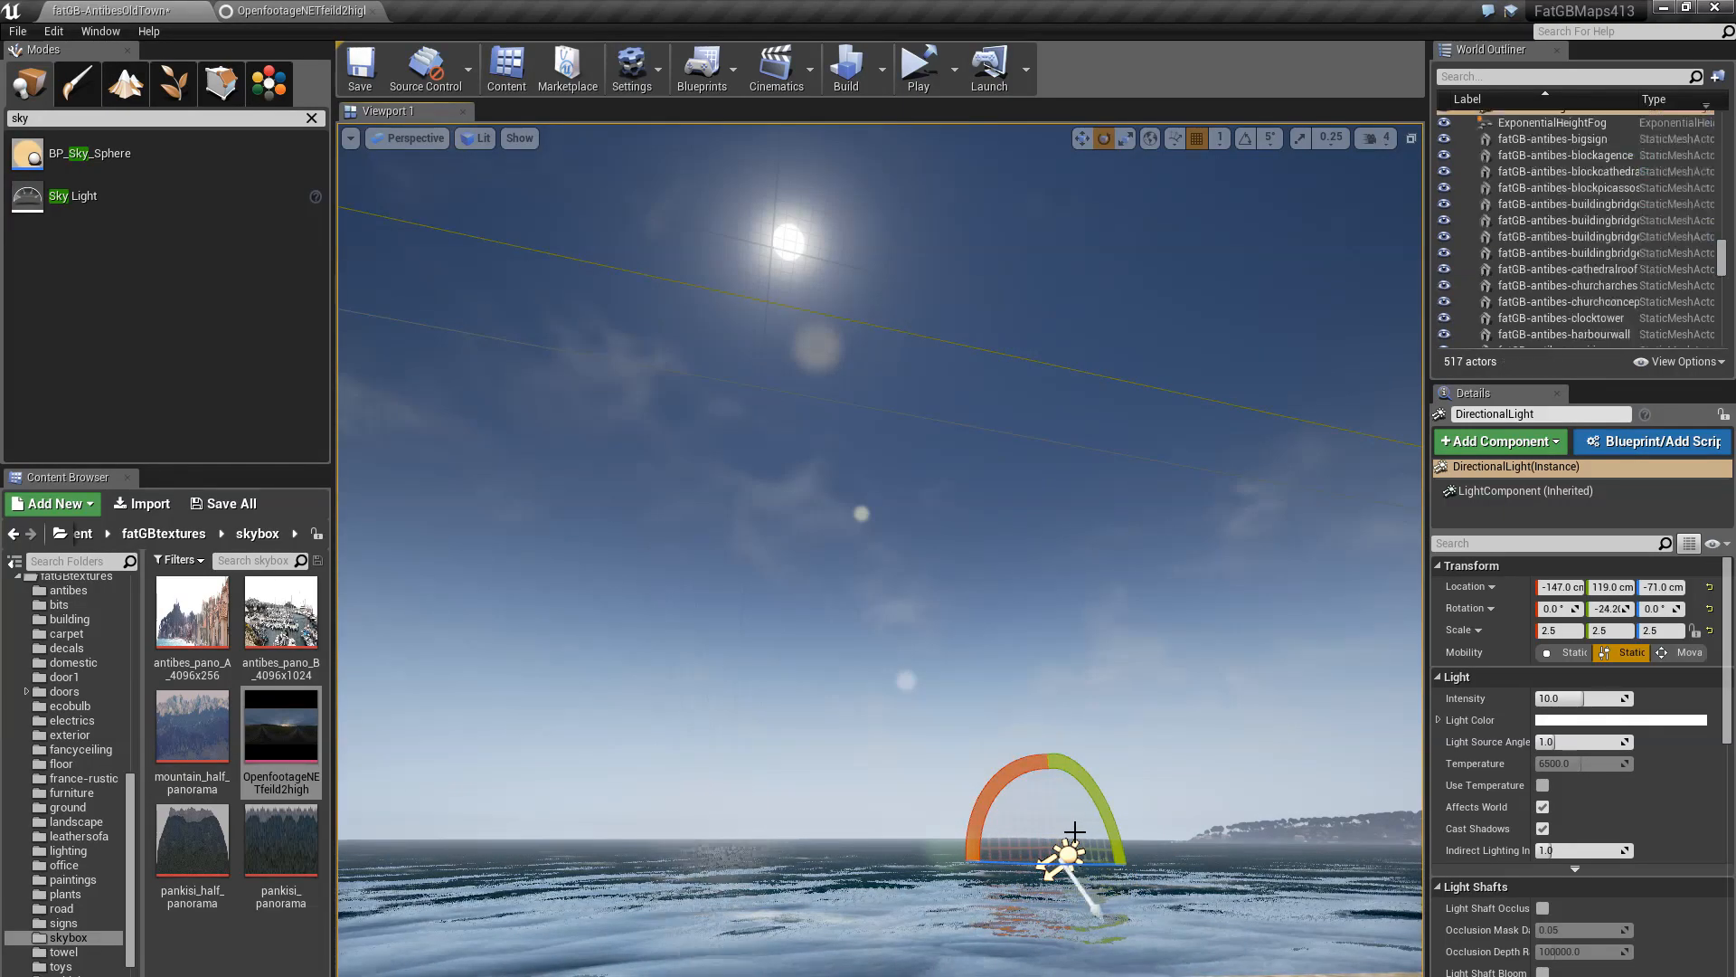
key("ctrl+z")
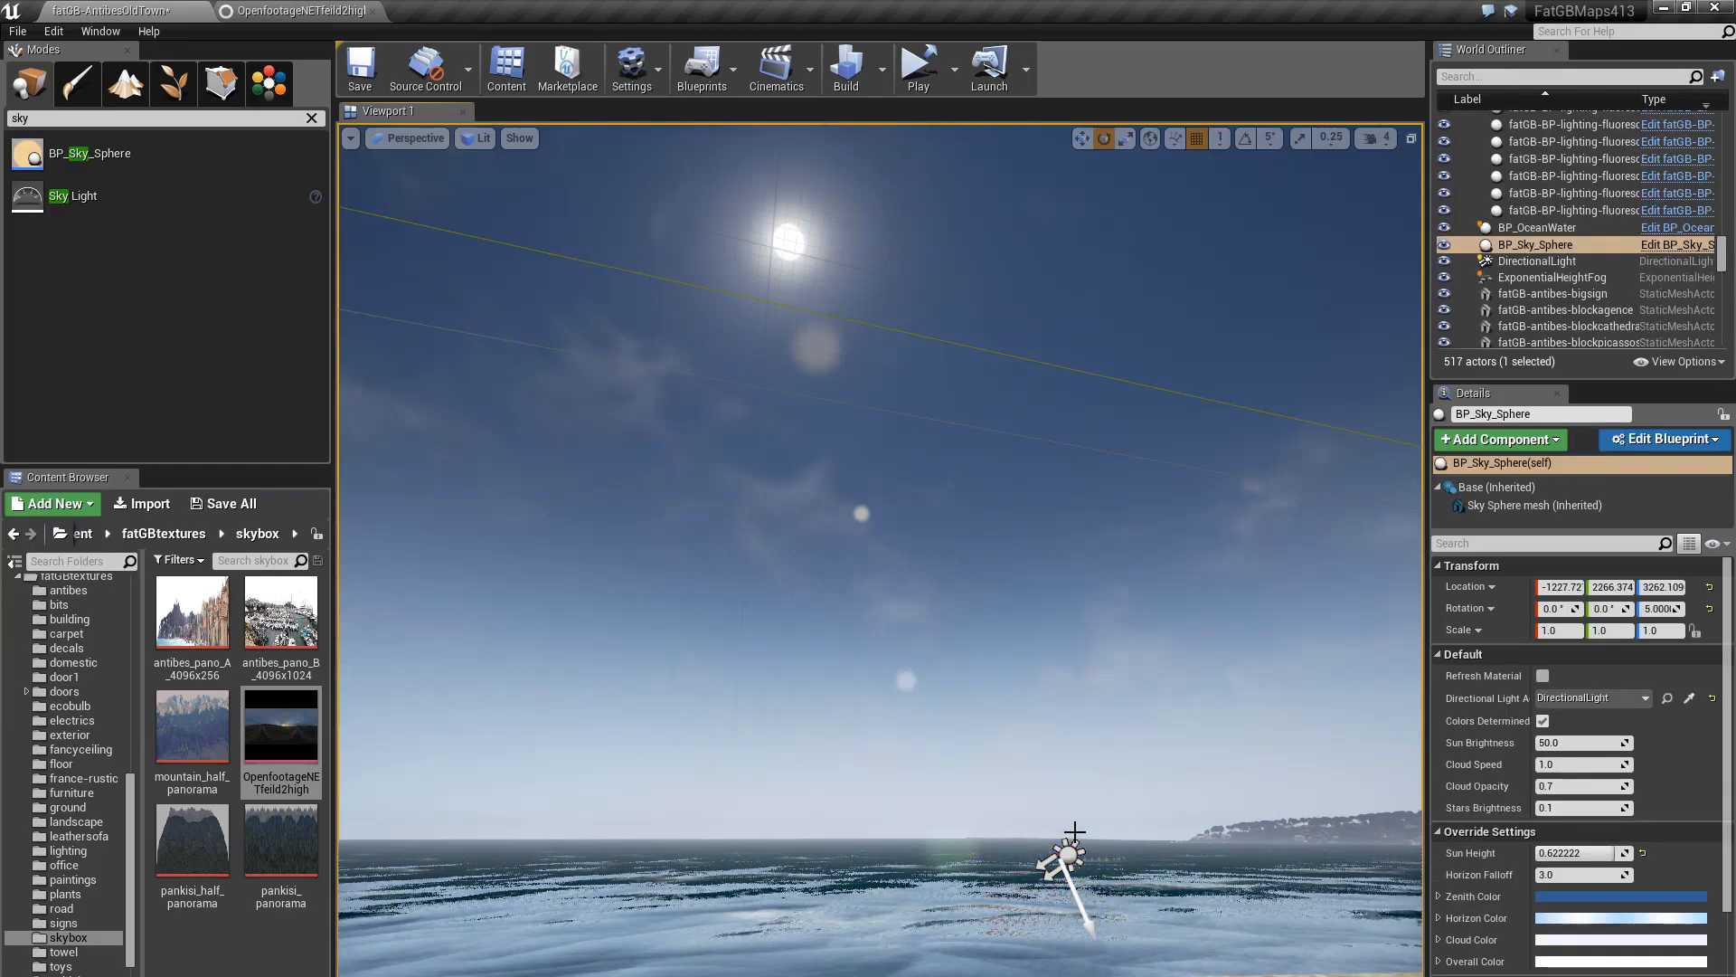
Reframe the sky above the sea and recheck the sky sphere's sun, cloud and colour override settings
left_click_drag(756, 717, 791, 681)
left_click_drag(843, 580, 796, 586)
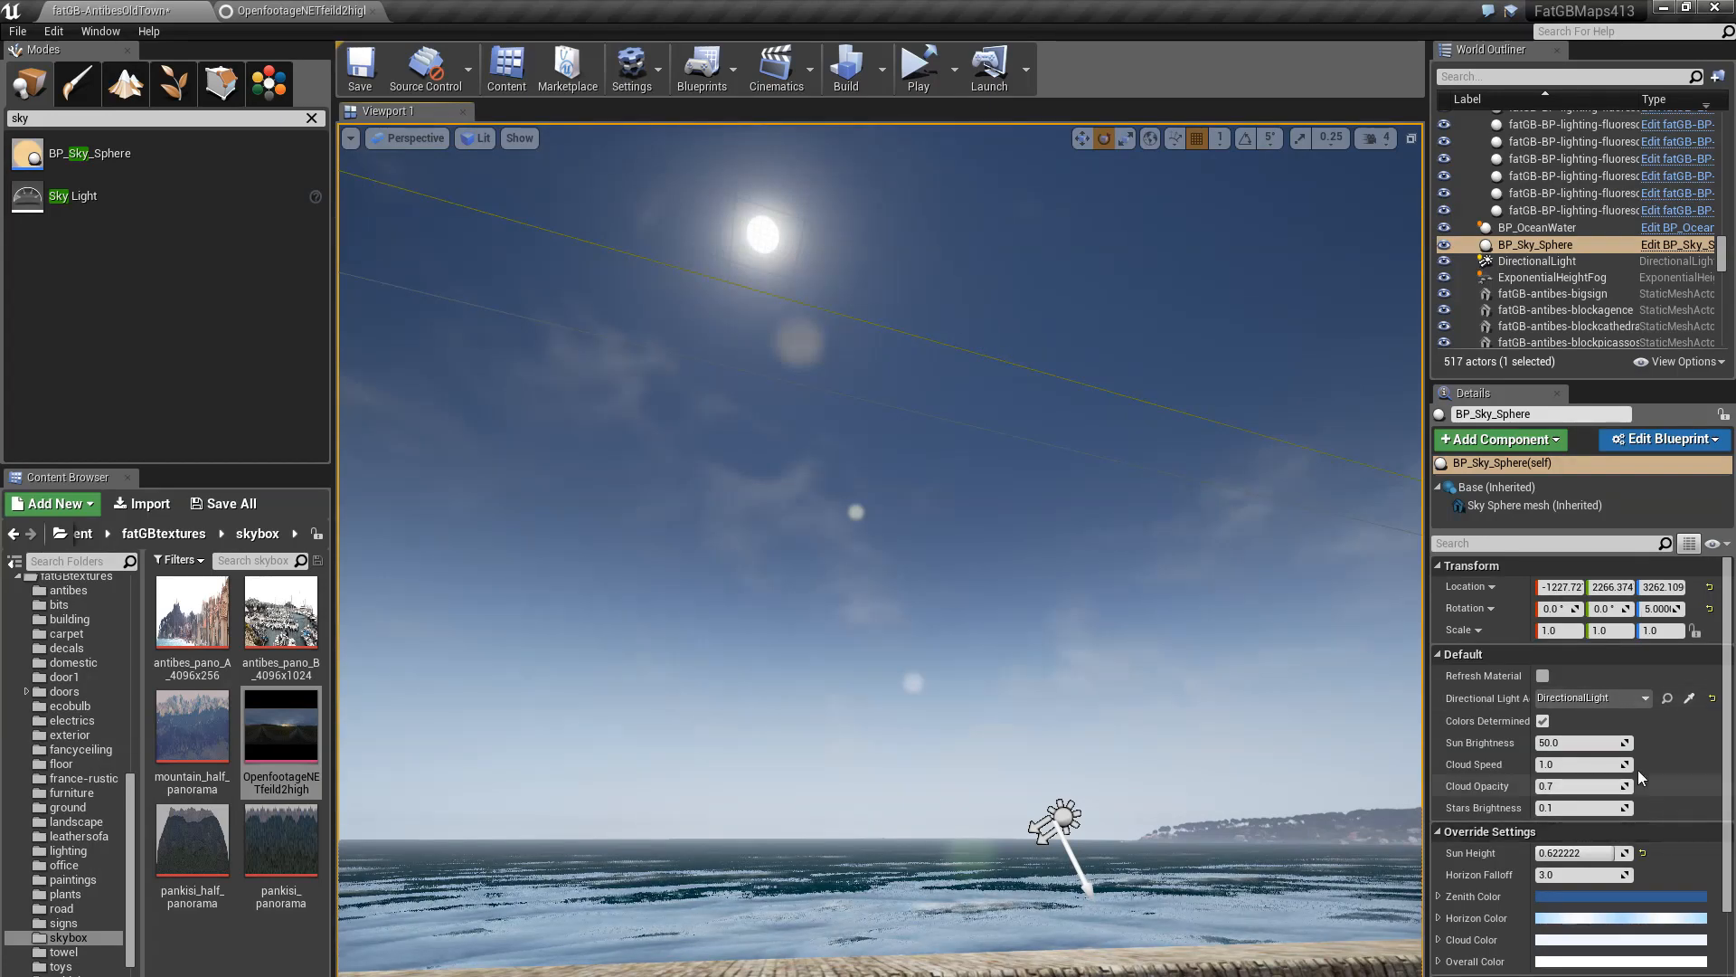
scroll(1672, 844, "down", 5)
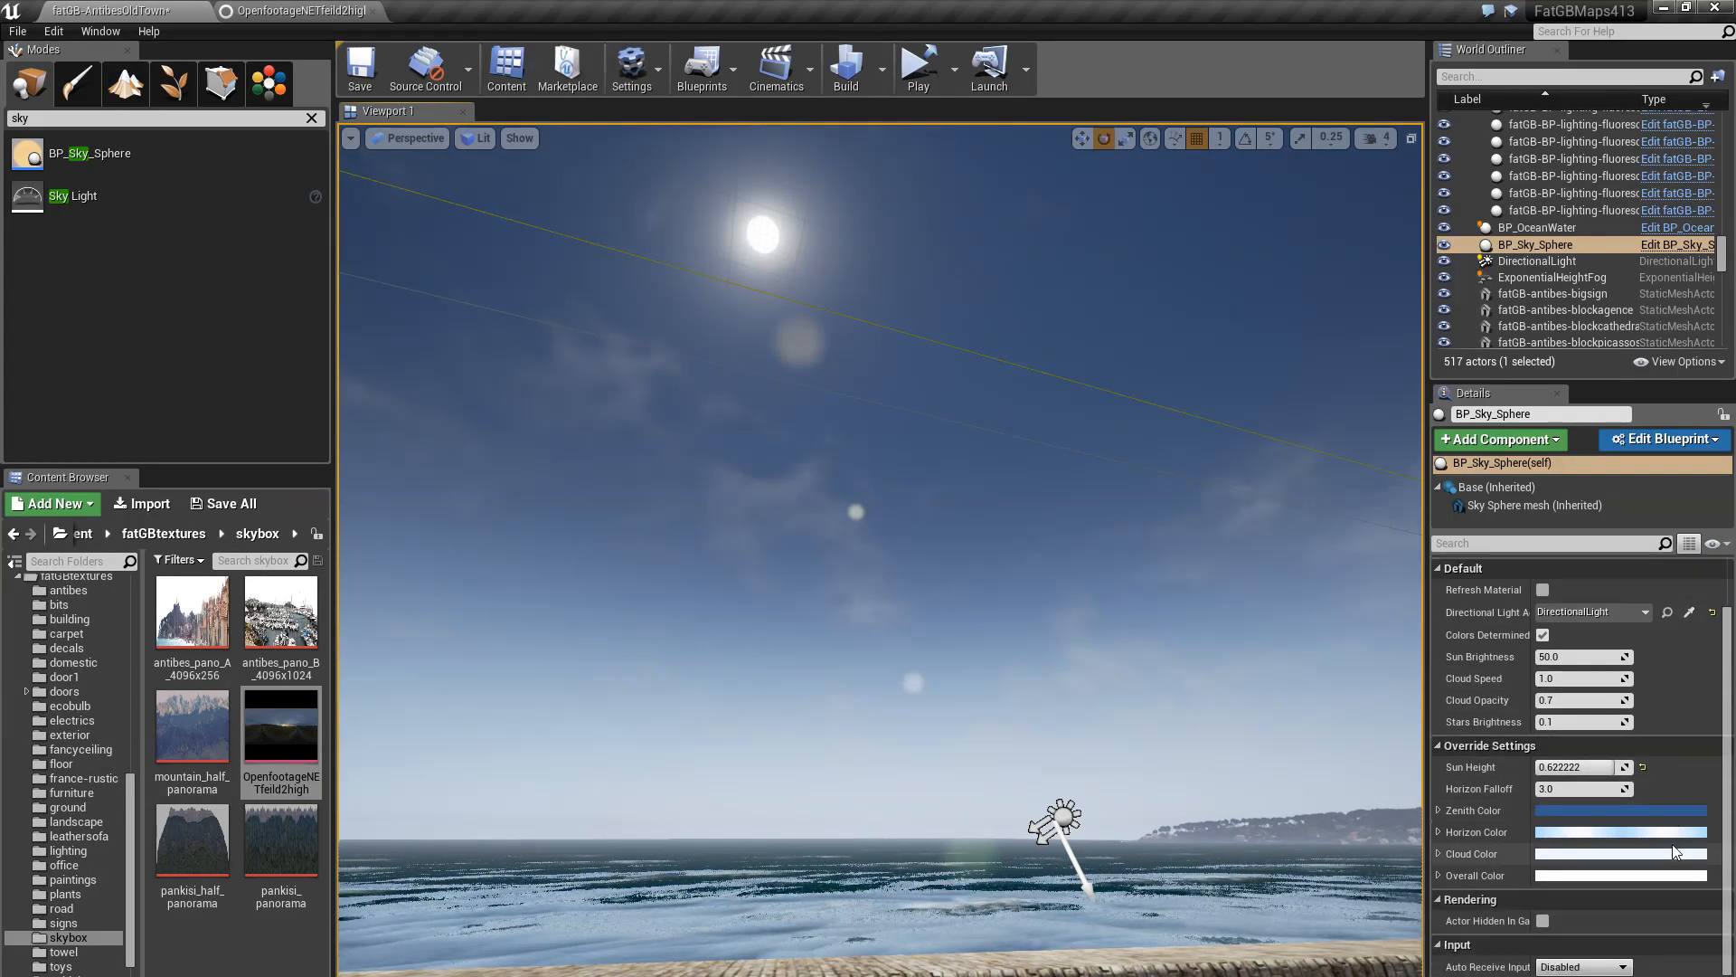
scroll(1669, 881, "up", 5)
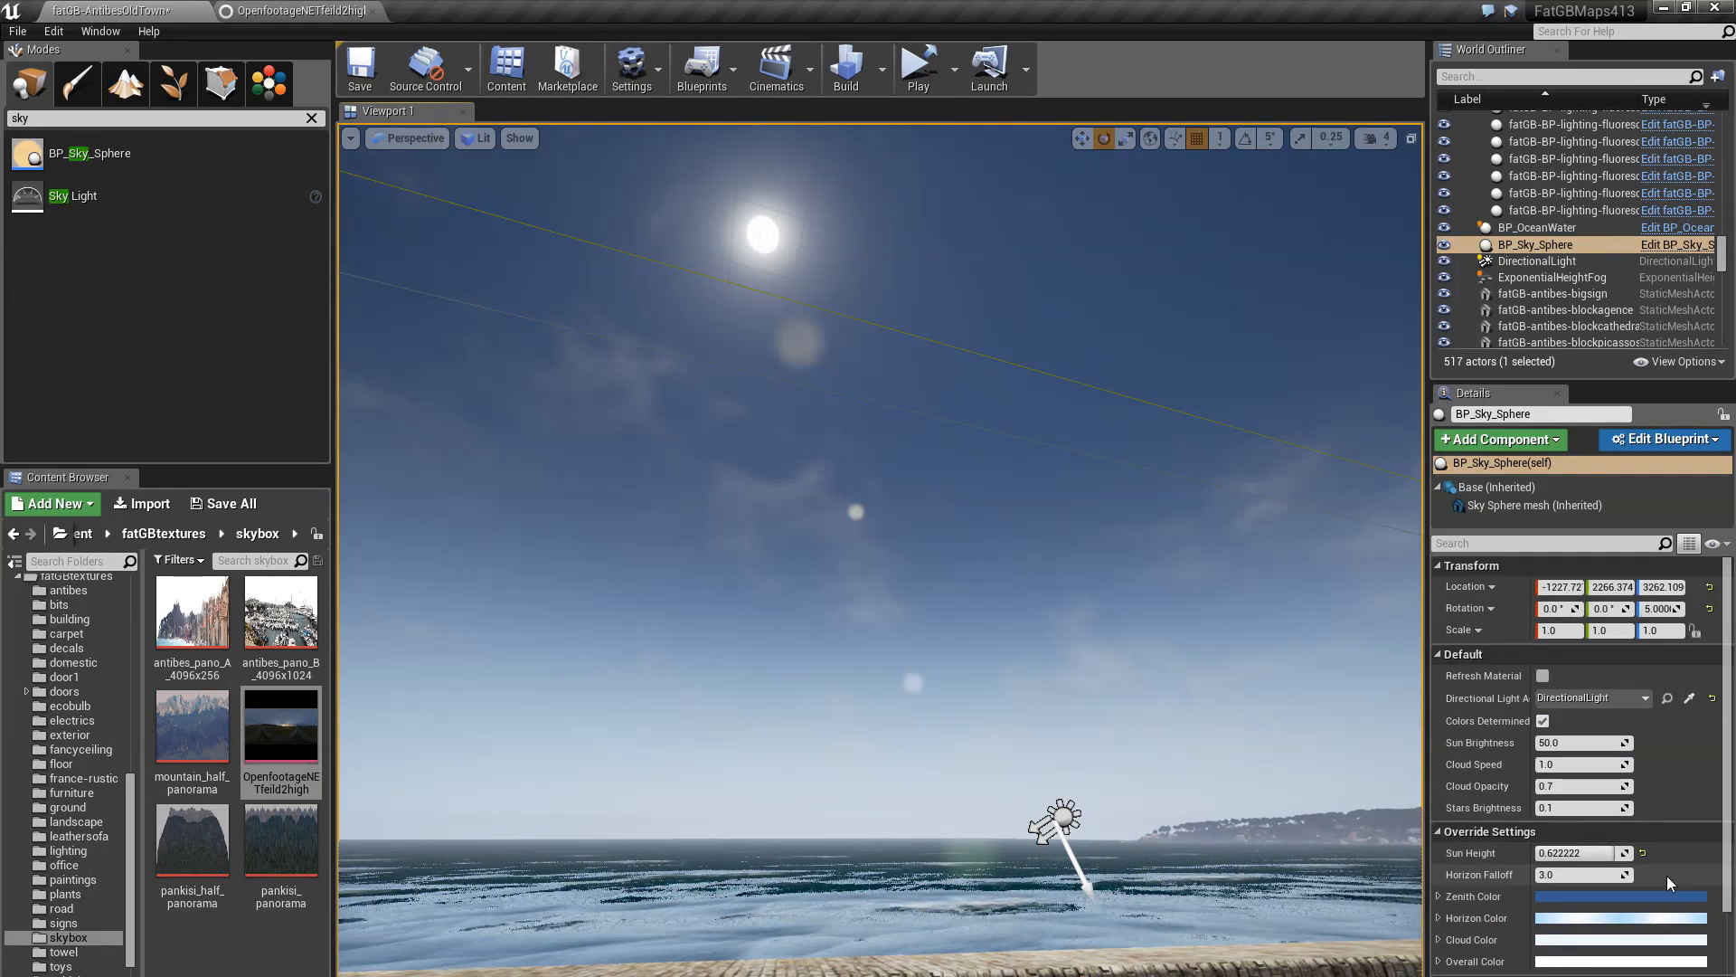
scroll(1089, 744, "up", 2)
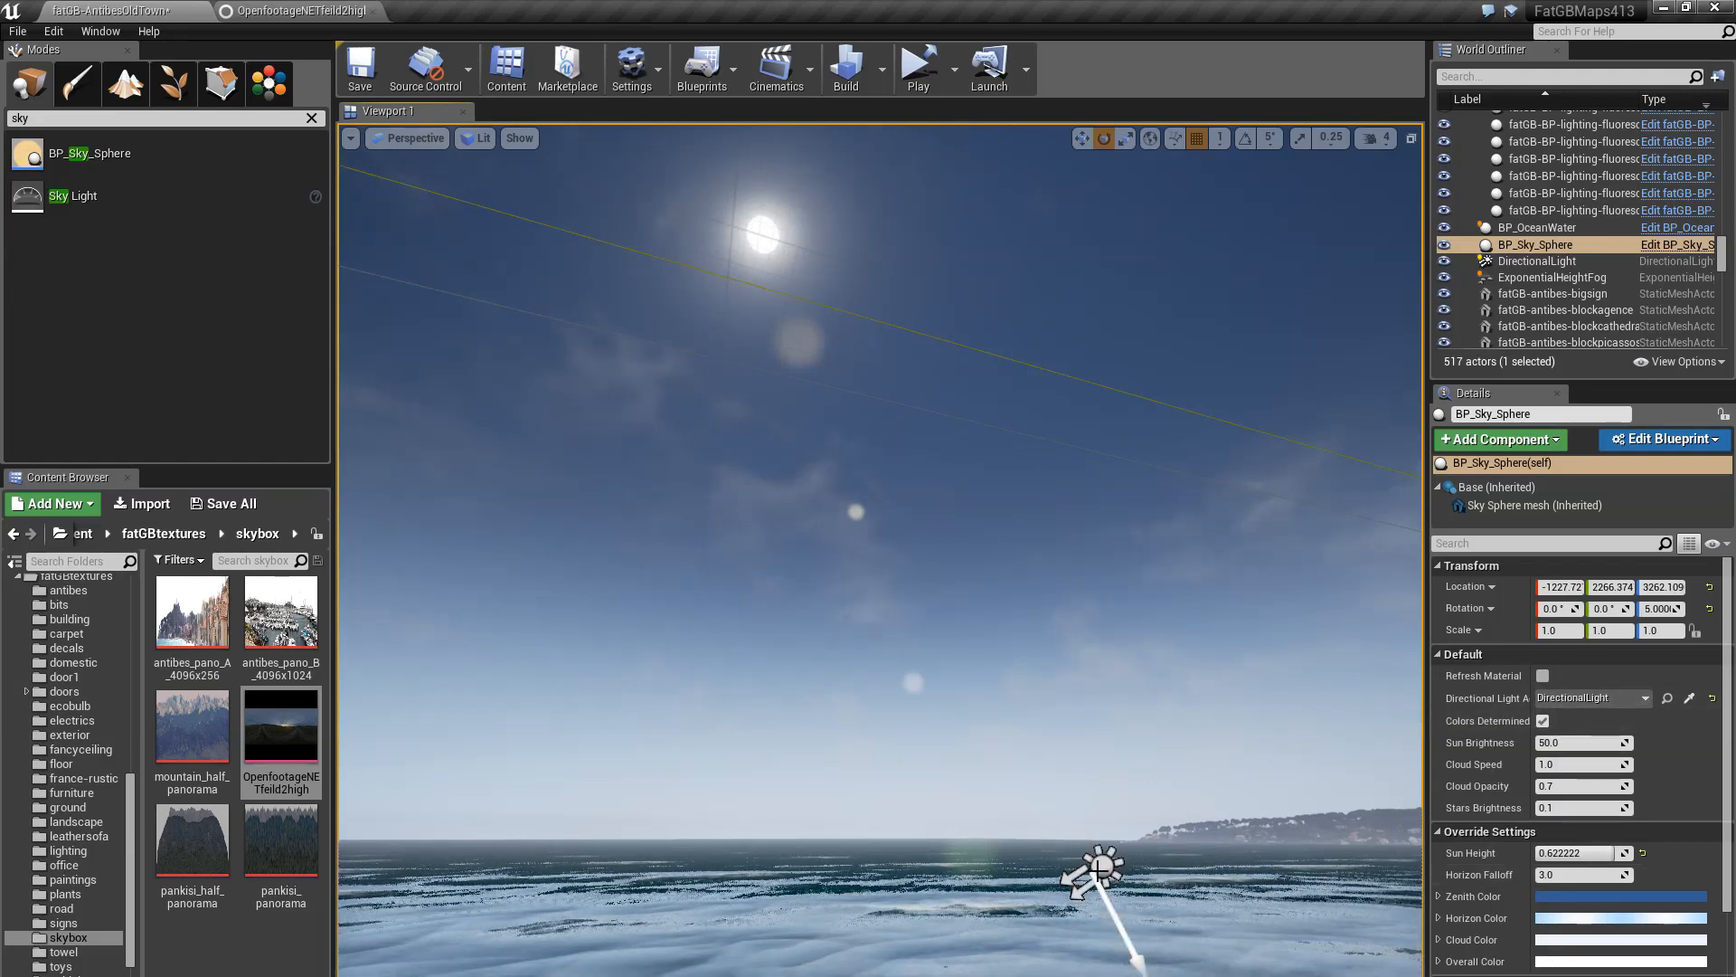
Rotate the directional light to a pitch of about -33° and view its effect on the castle and promenade
left_click(1099, 869)
right_click_drag(1099, 869, 1248, 941)
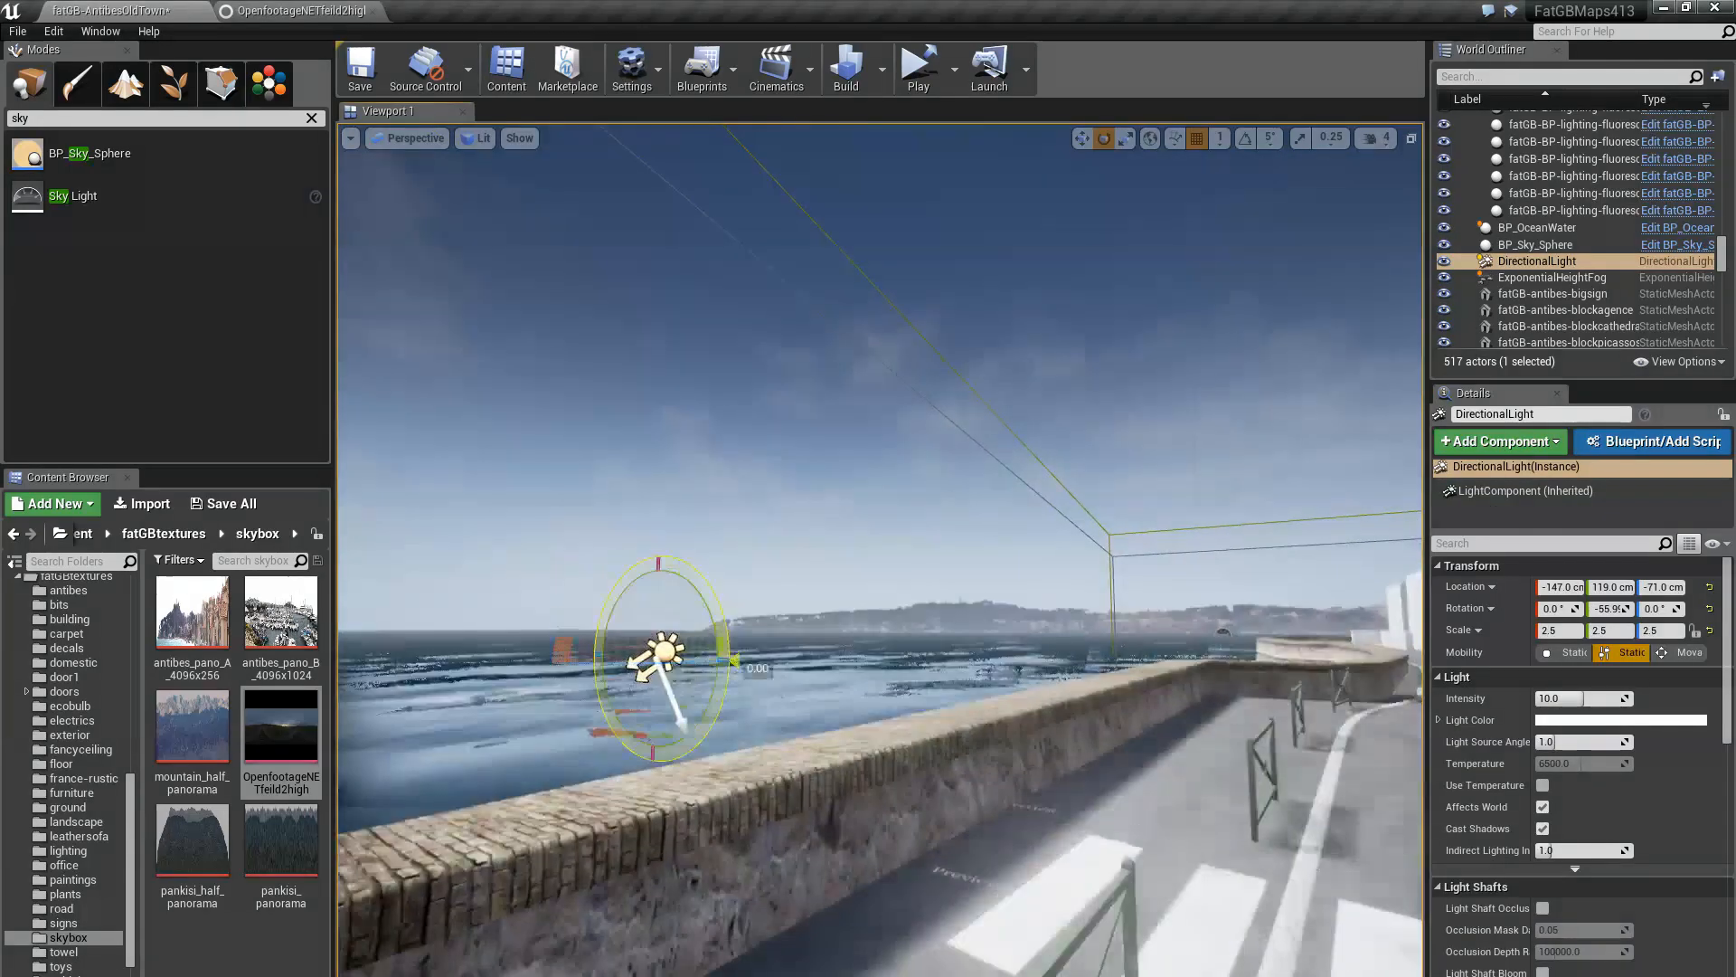
mouse_move(724, 644)
left_mouse_down()
mouse_move(713, 581)
mouse_move(727, 621)
left_mouse_up()
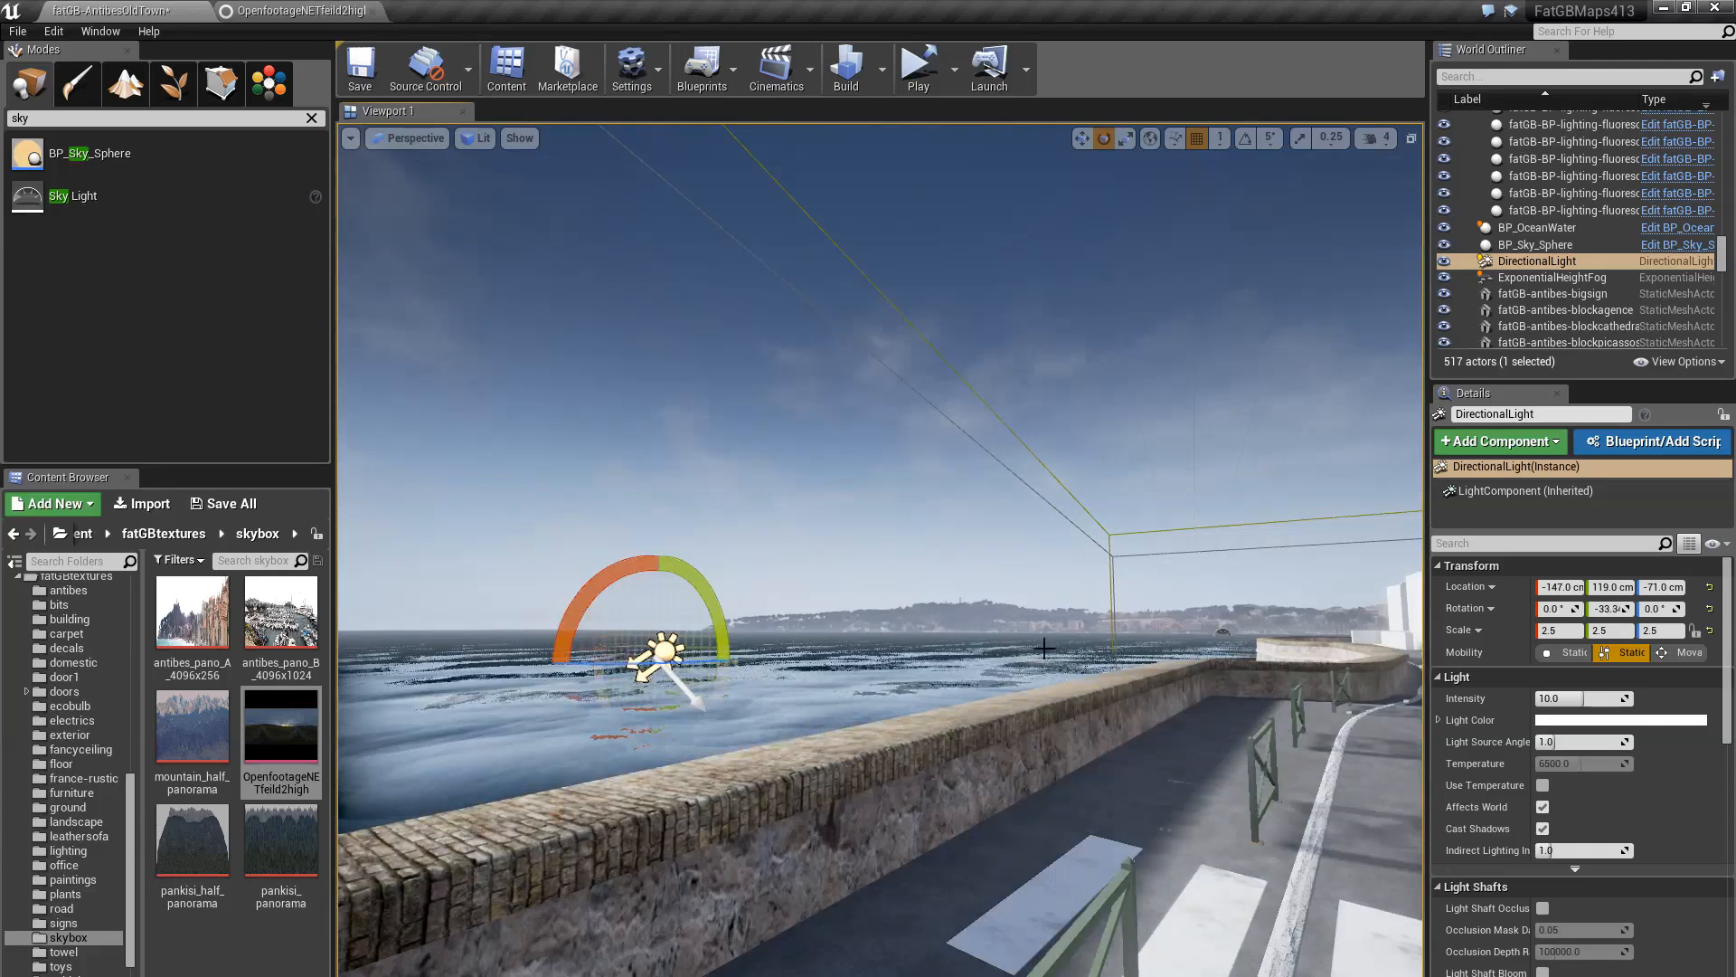
right_click_drag(1045, 648, 1275, 633)
right_click_drag(766, 785, 783, 788)
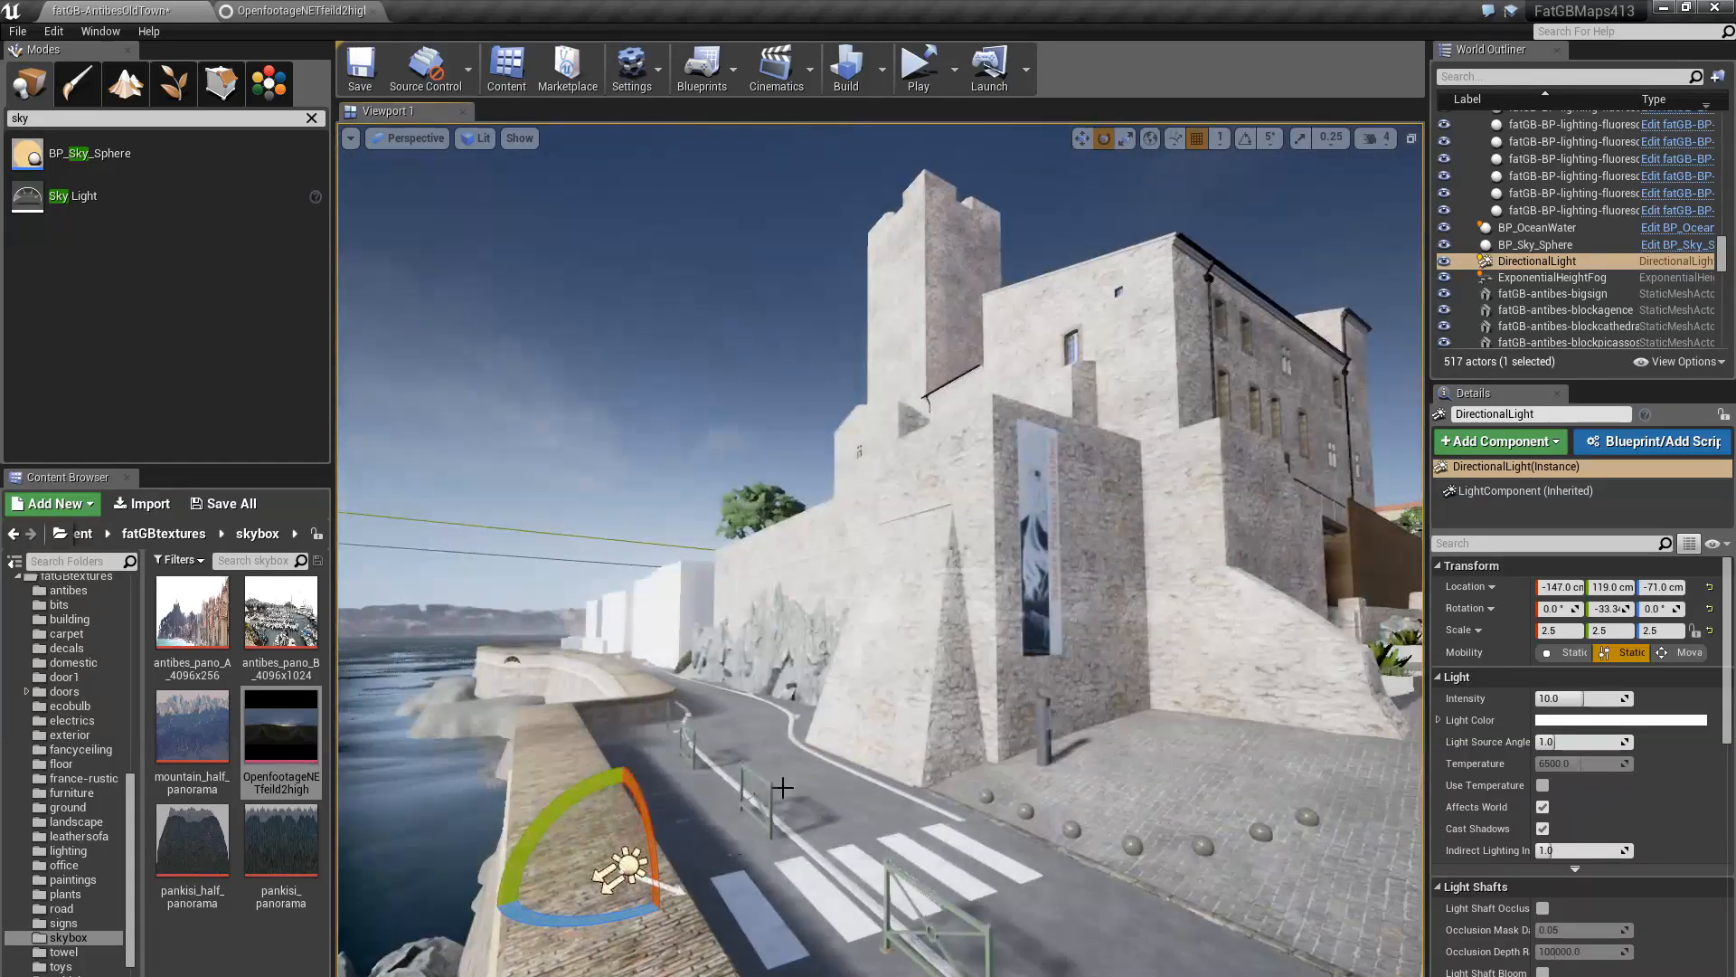
Rotate the directional light to a pitch of about -56° and review its light, shadow, Lightmass and rendering settings
left_click_drag(565, 808, 721, 840)
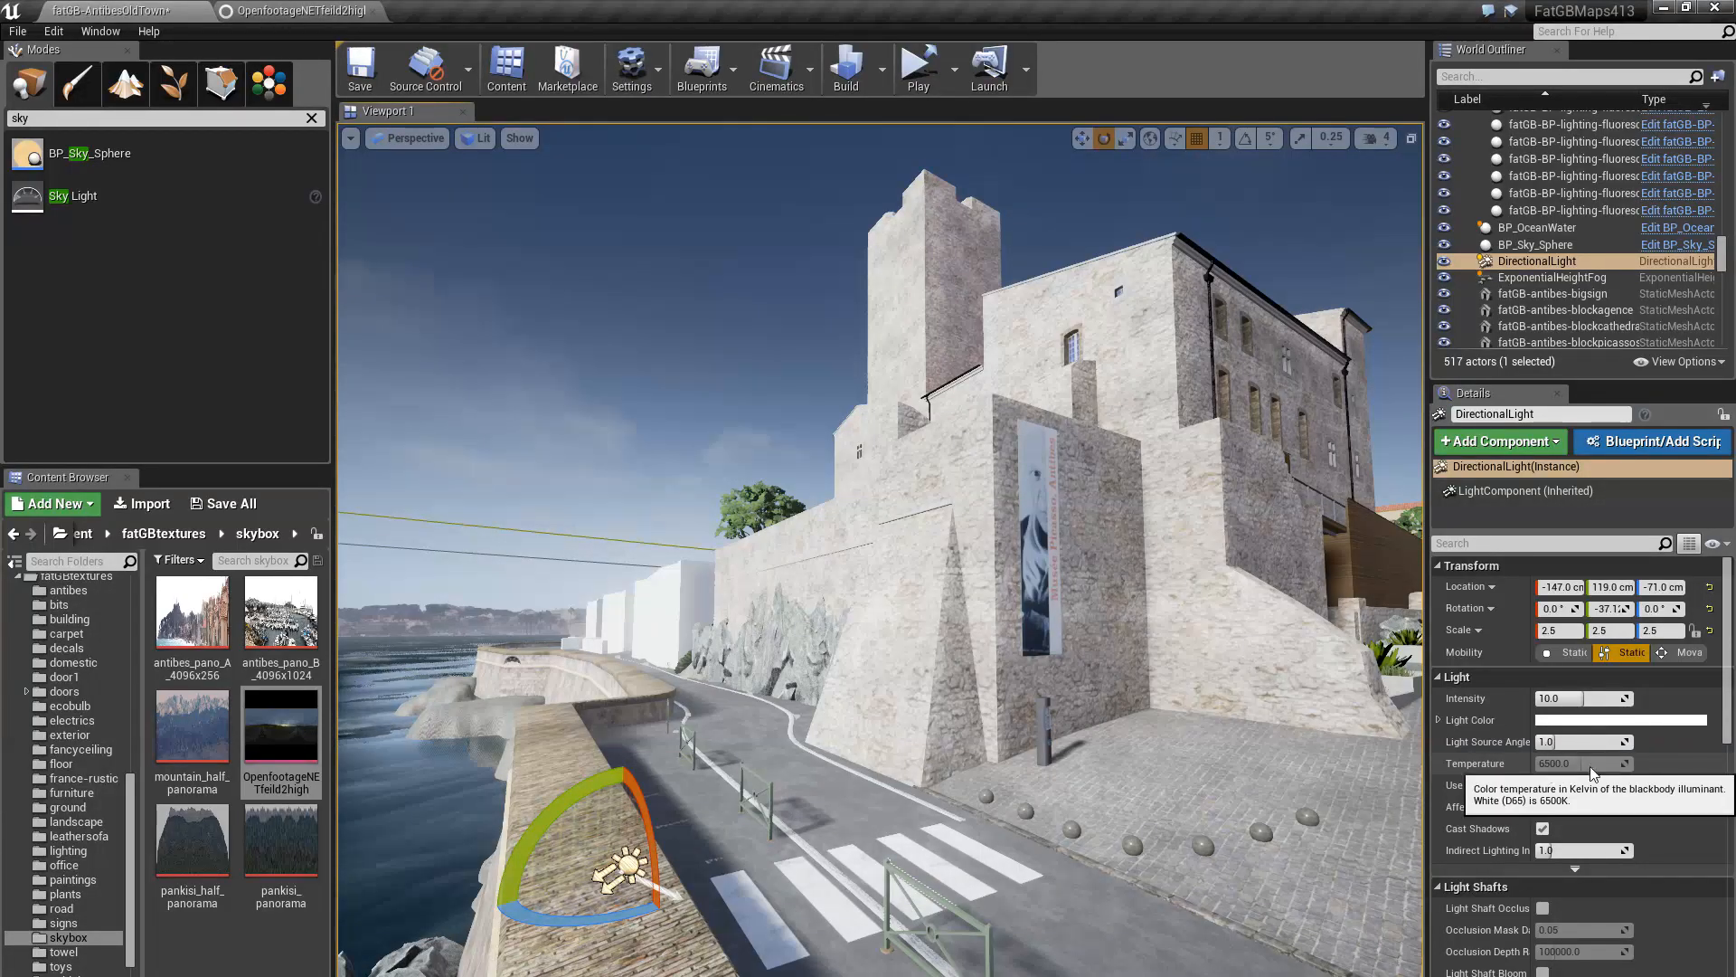
scroll(1635, 854, "down", 5)
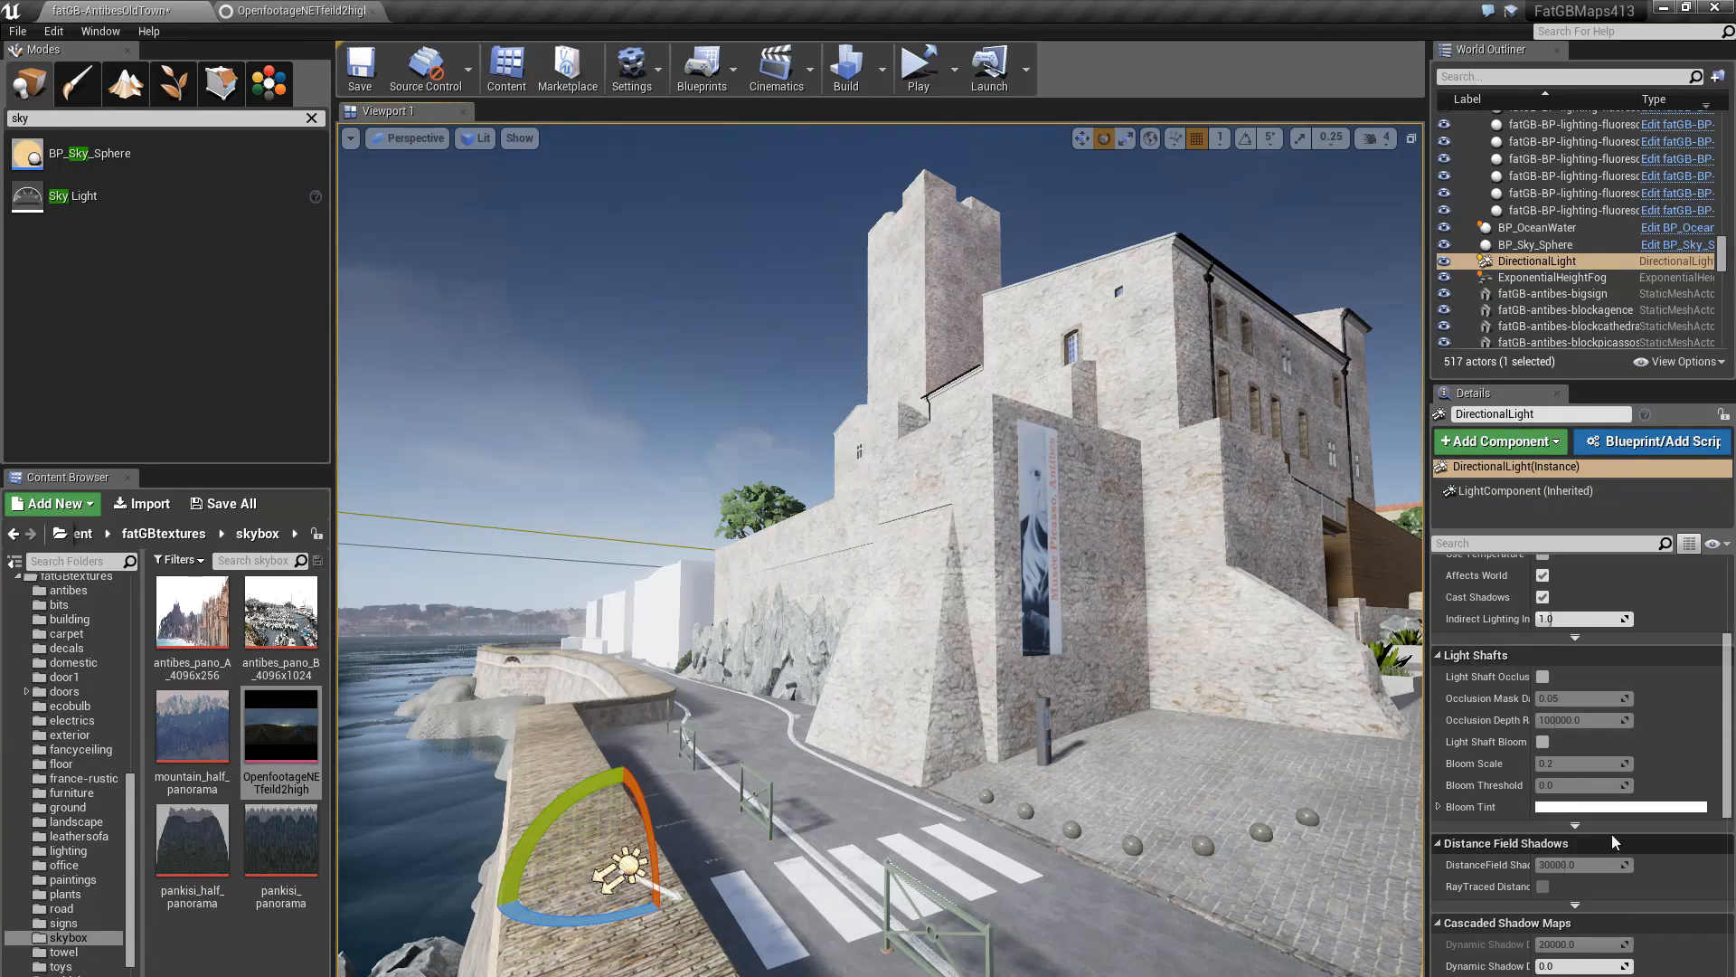
scroll(1601, 836, "down", 2)
scroll(1593, 832, "down", 8)
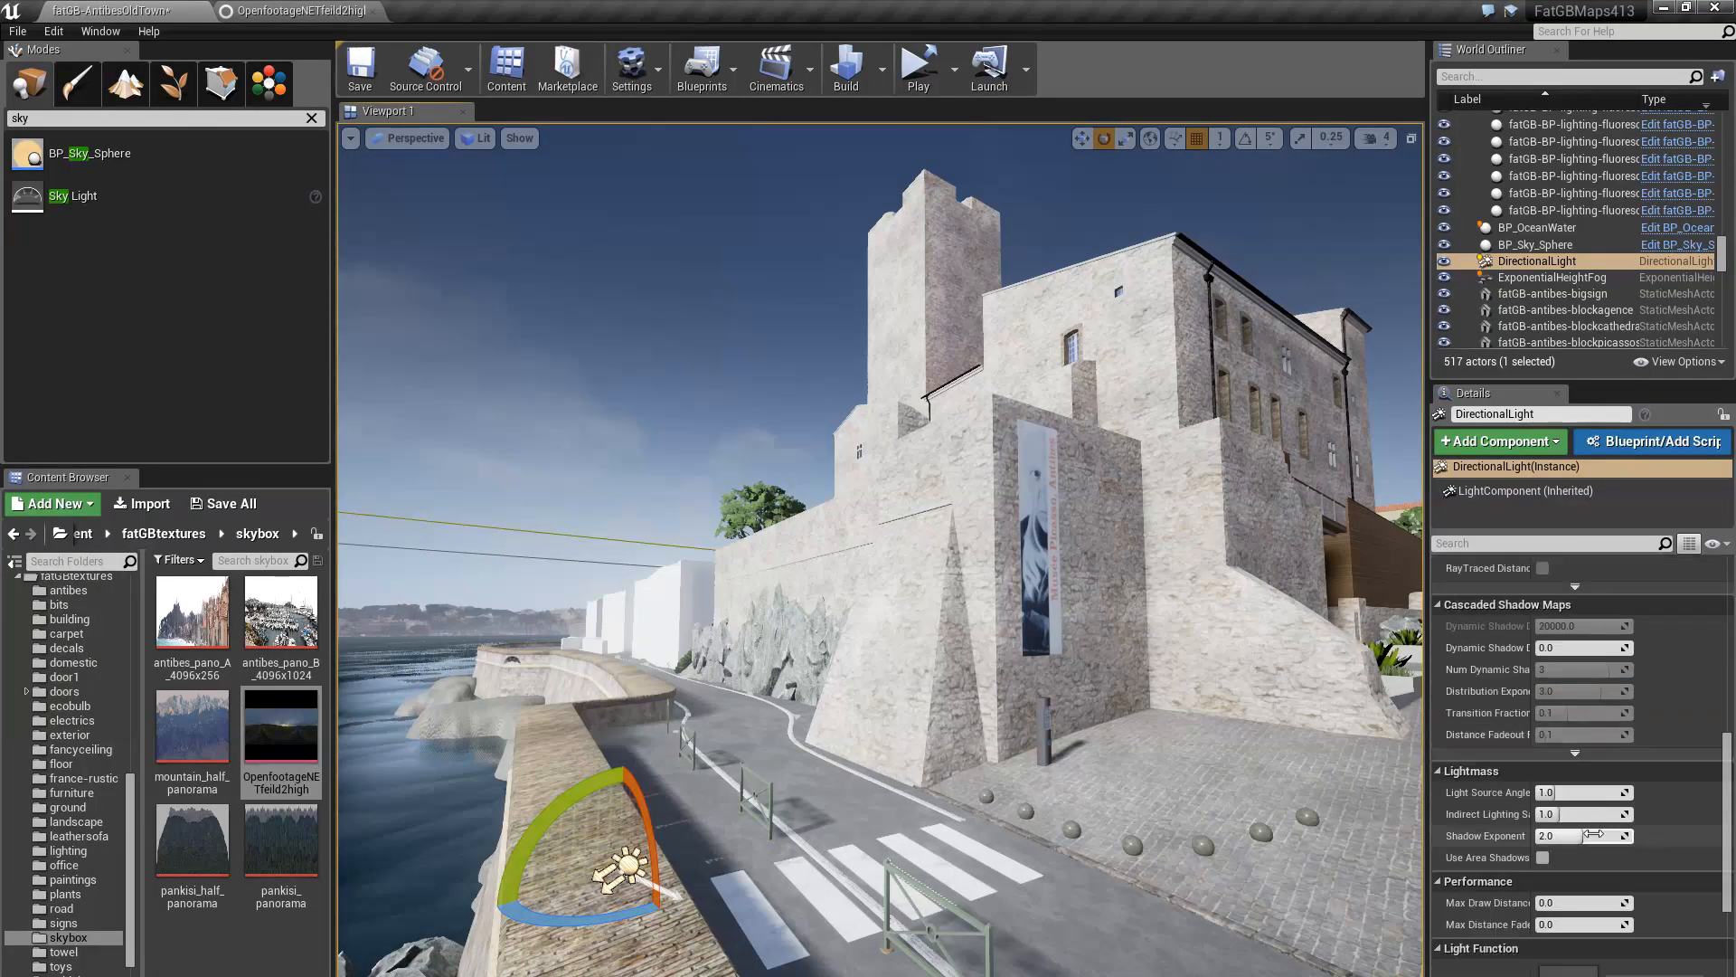
scroll(1640, 861, "down", 5)
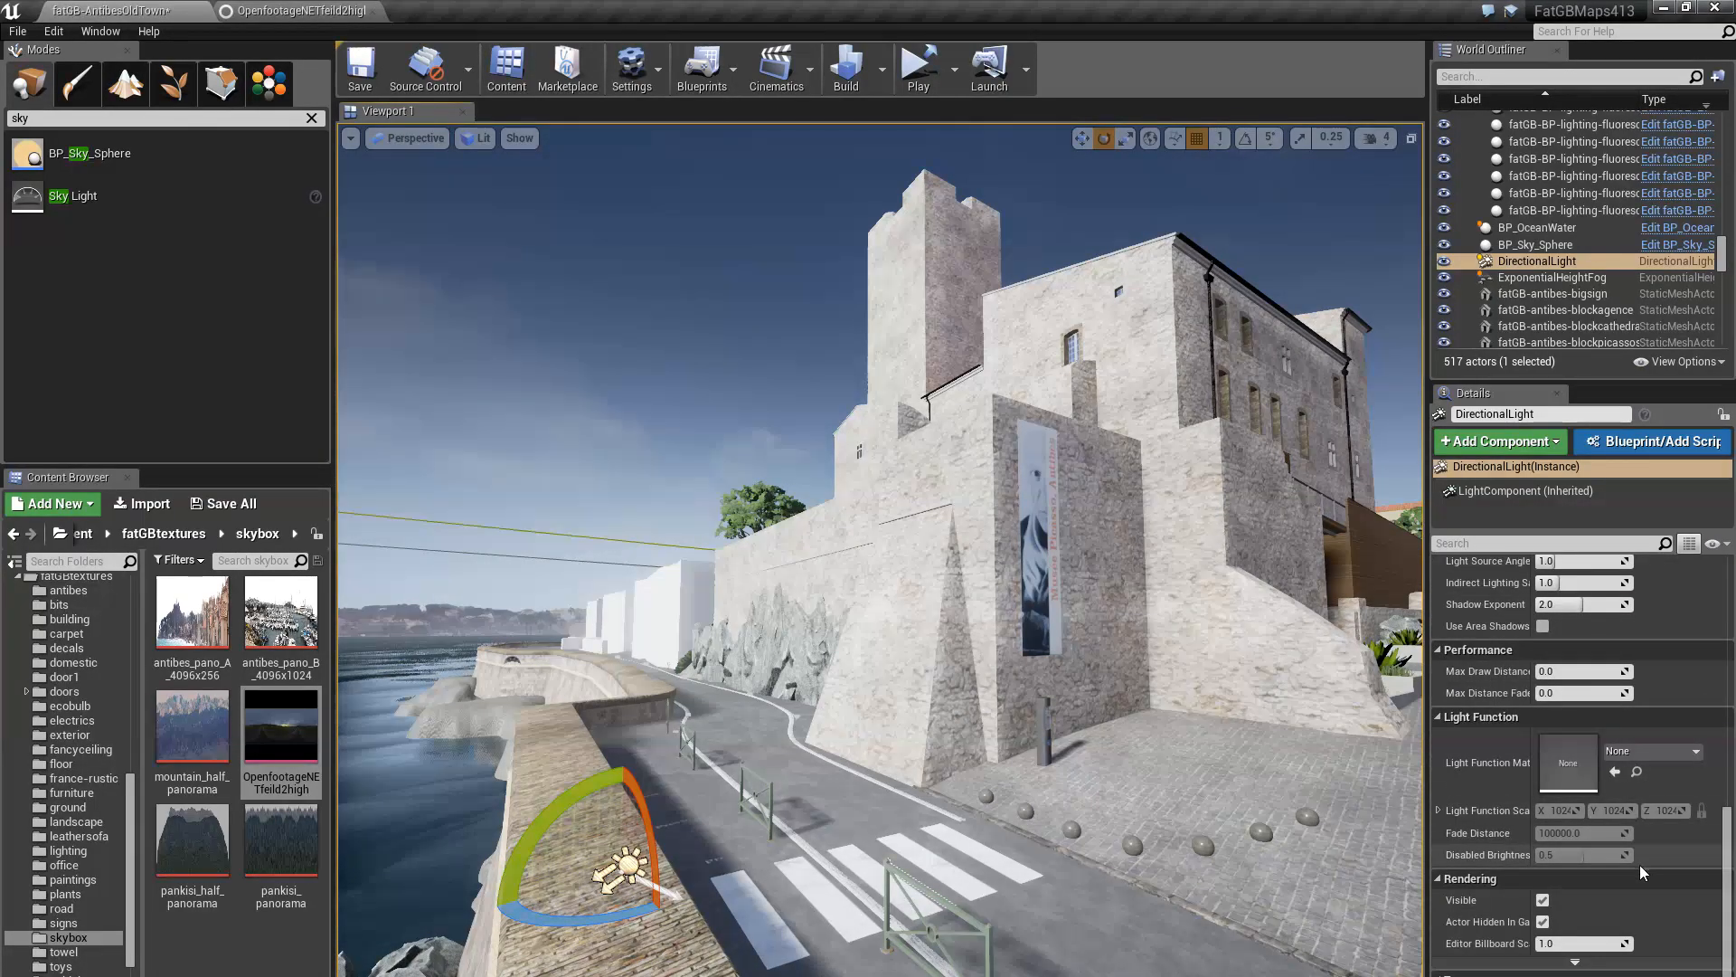
scroll(1637, 865, "up", 16)
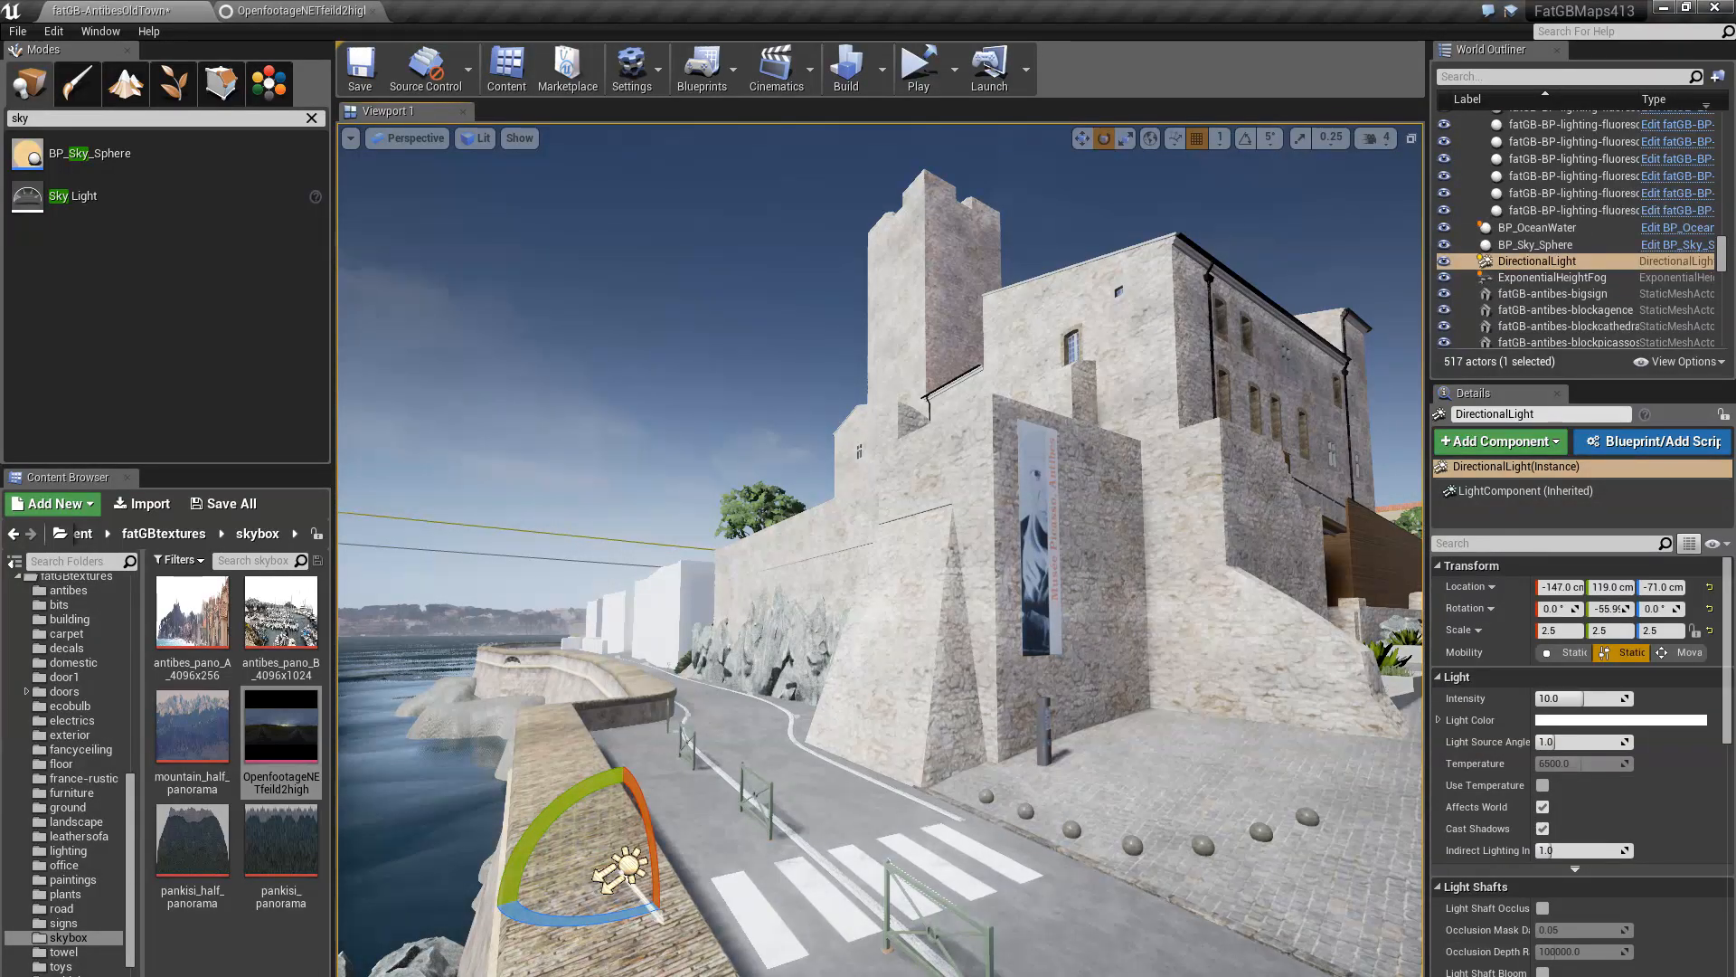
Look along the promenade towards the sea horizon and select the distant coastline panorama mesh
left_click_drag(1072, 844, 1088, 865)
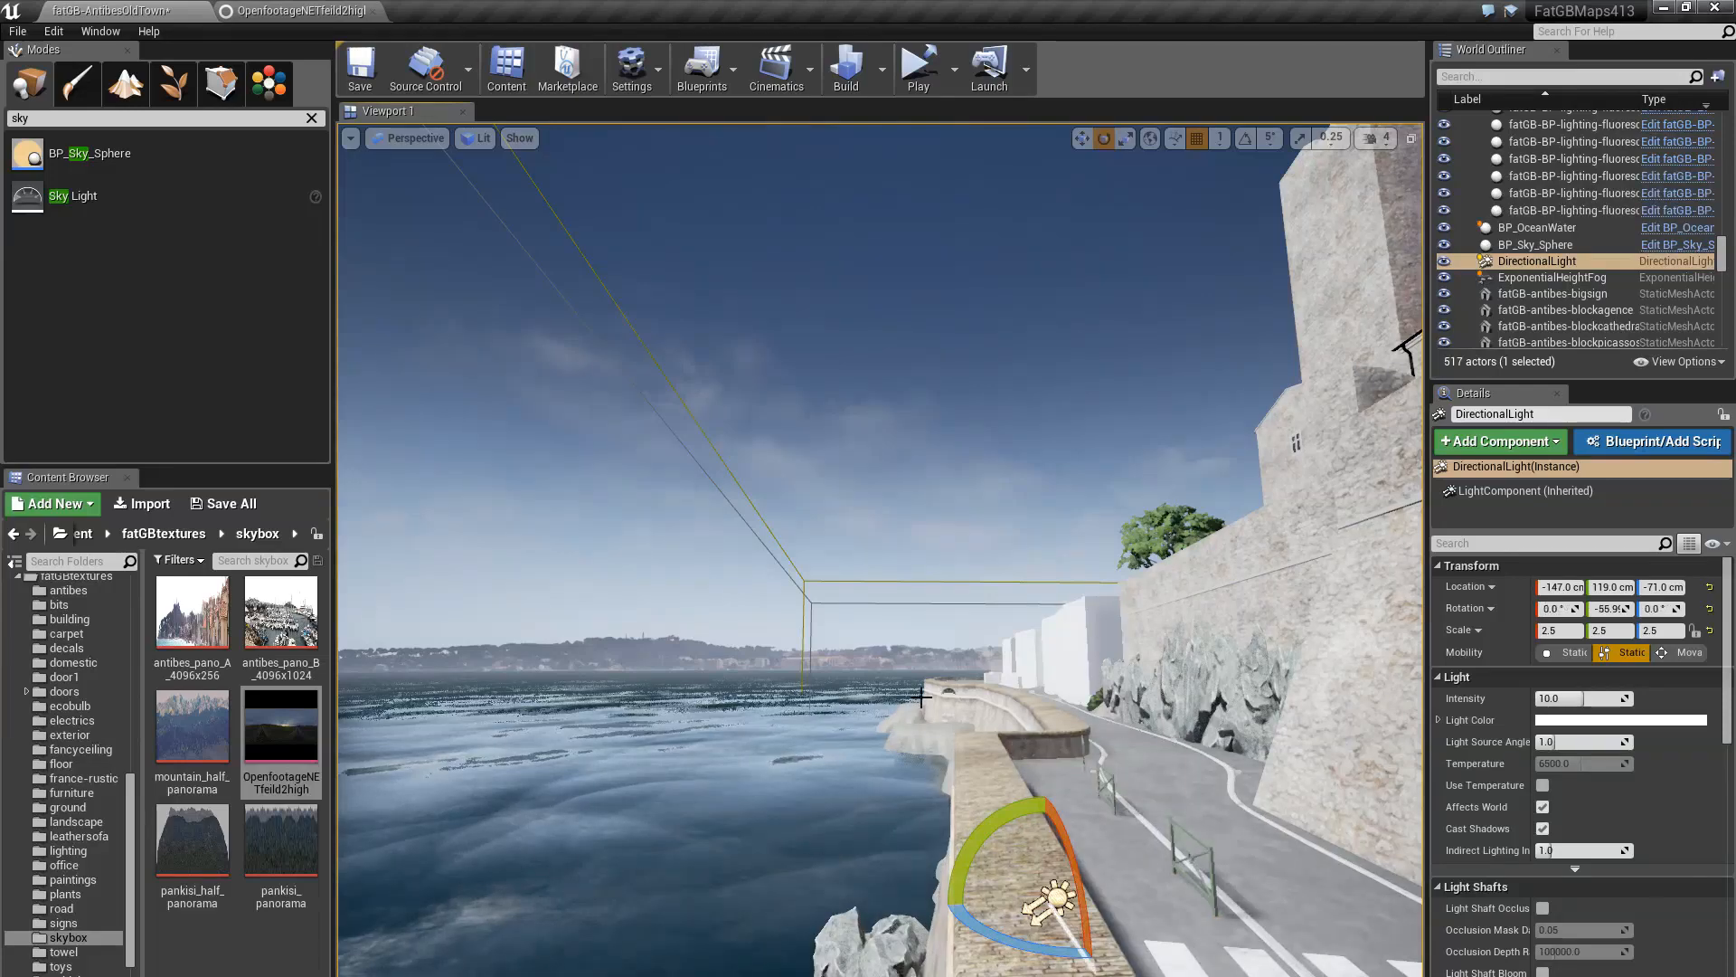
left_click(983, 703)
right_click_drag(885, 530, 1003, 546)
key("w")
right_click_drag(877, 619, 735, 620)
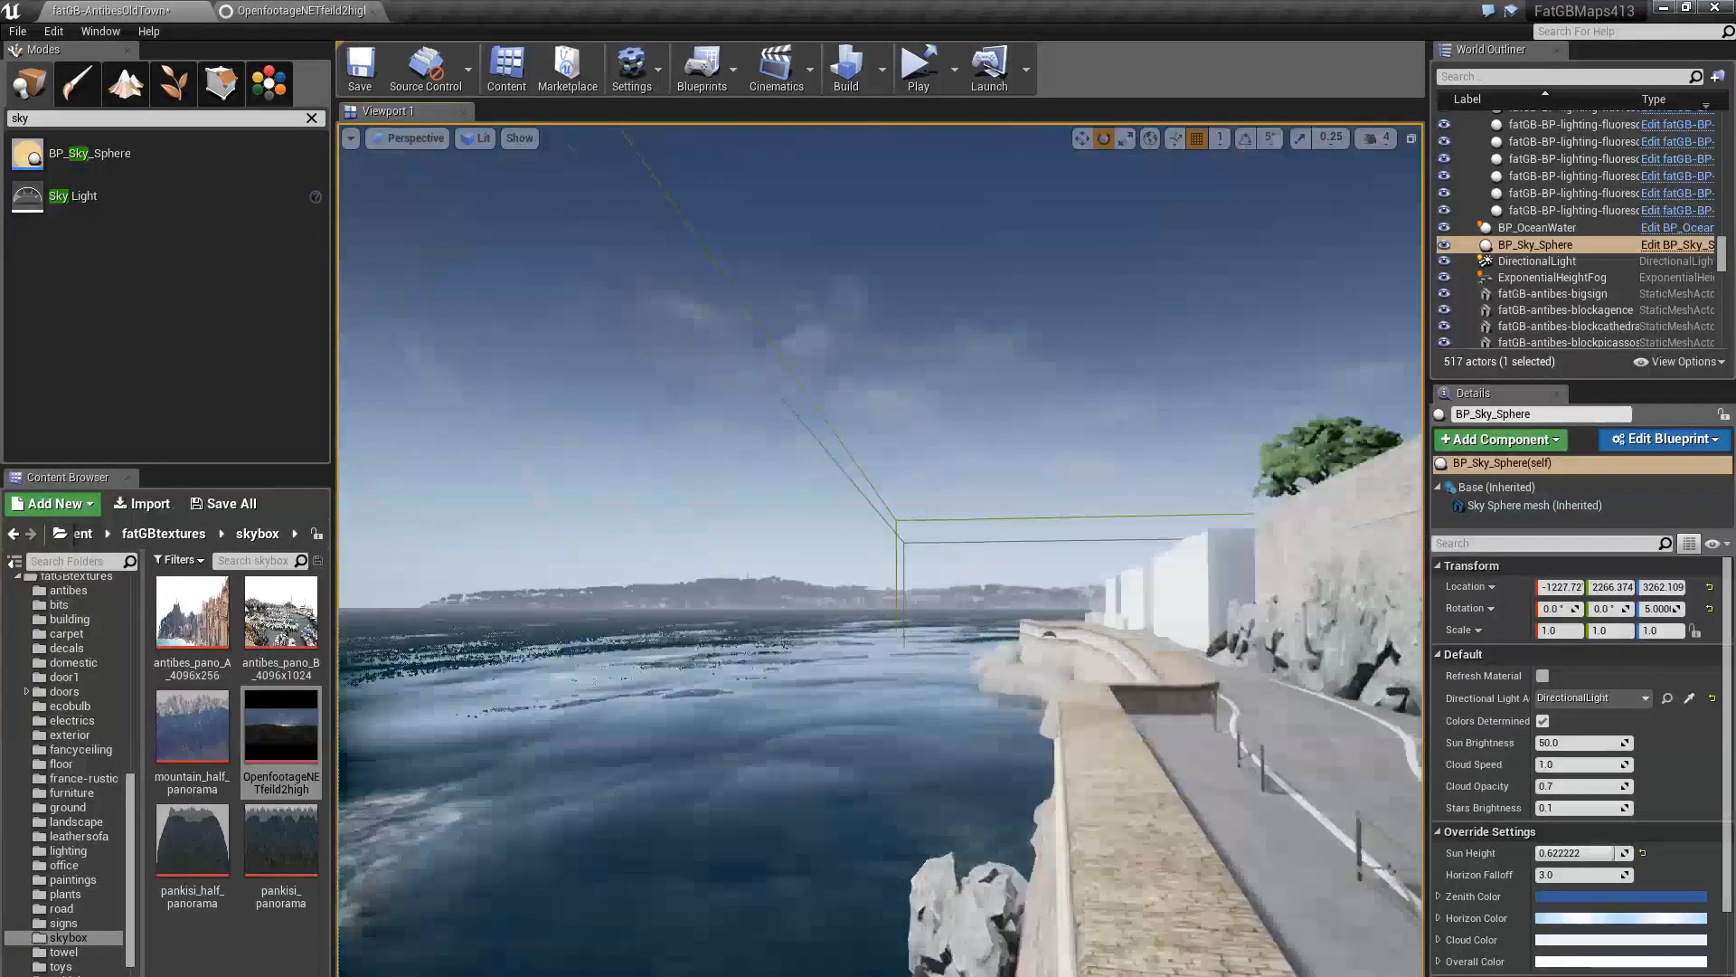
left_click(744, 594)
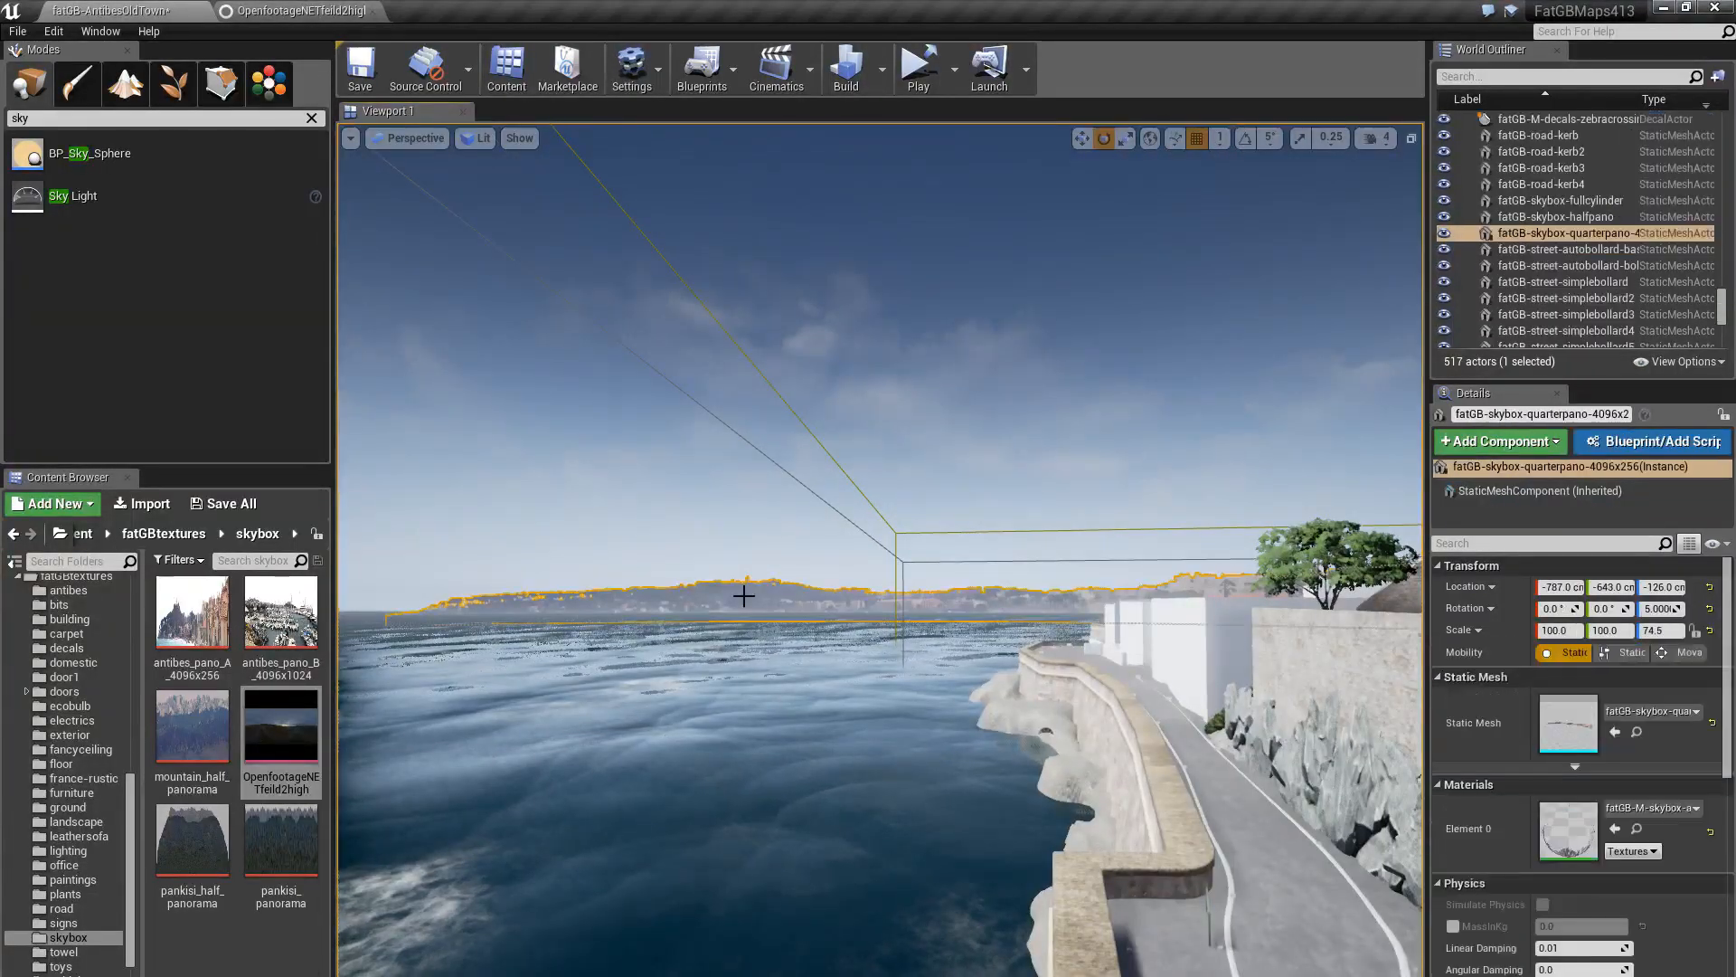
Inspect the coastline panorama from high above the sea, try rotating it to a yaw of about 5.6°, and undo the rotation
right_click_drag(743, 594, 769, 697)
key("w")
key("e")
key("s")
right_click_drag(829, 769, 830, 827)
key("w")
right_click_drag(902, 901, 921, 843)
left_click_drag(796, 679, 797, 681, "ctrl")
key("ctrl+z")
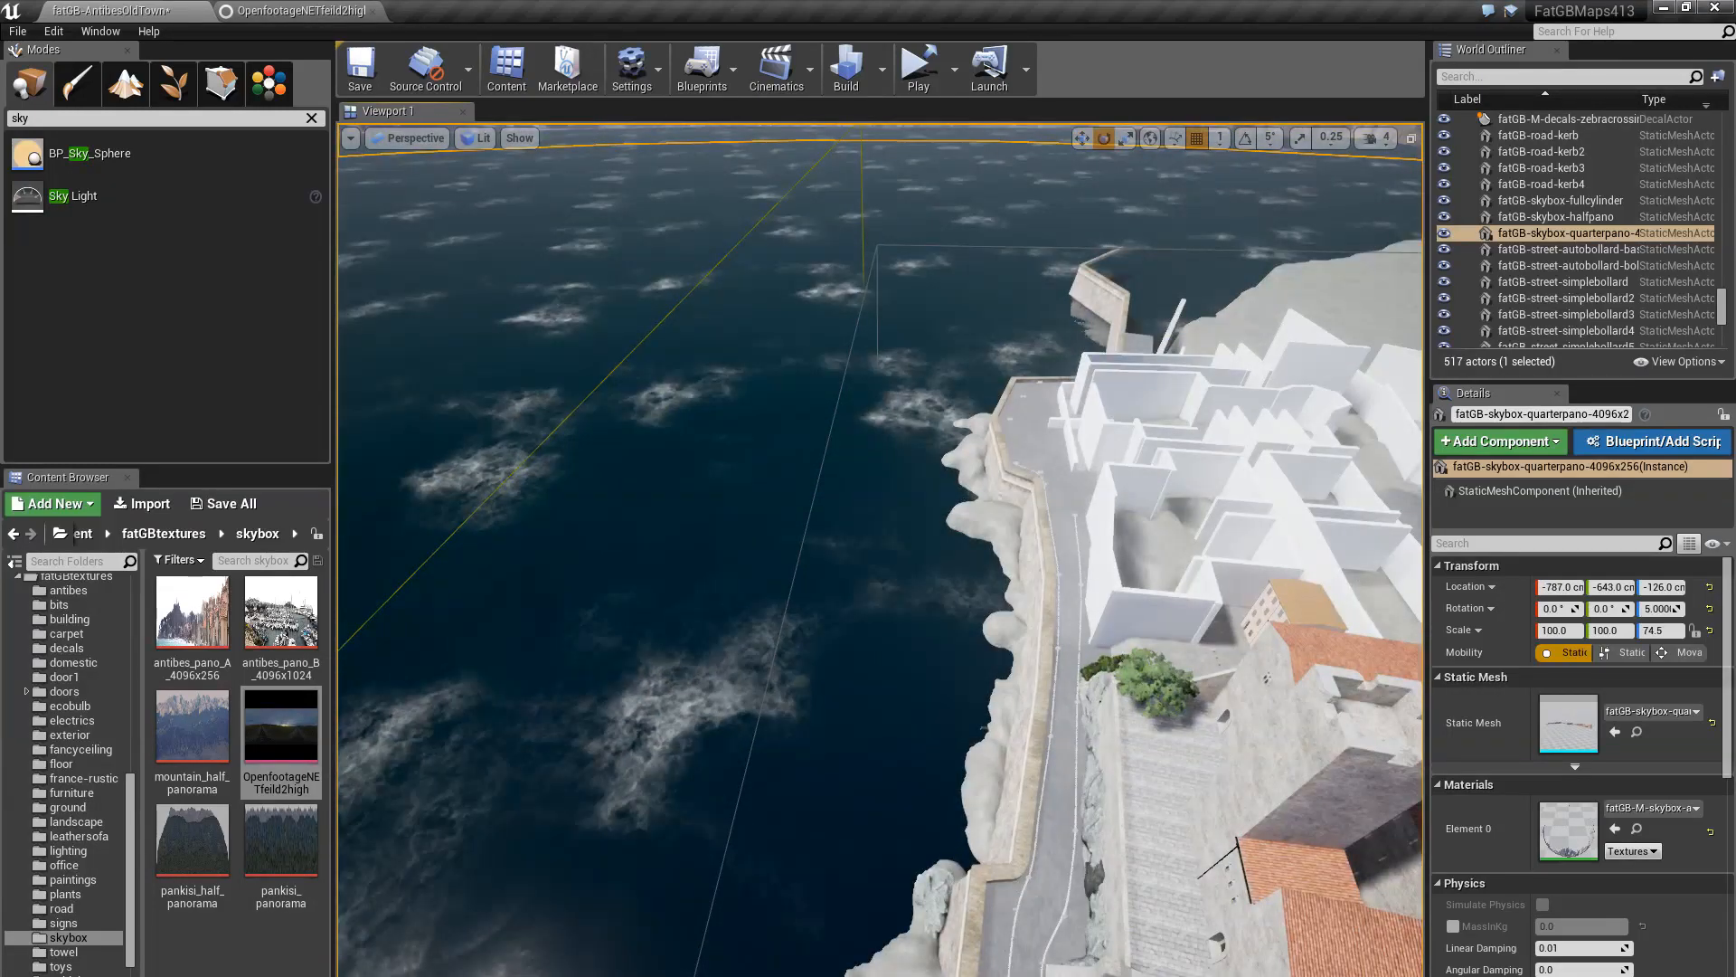
left_click_drag(894, 976, 855, 976)
right_click_drag(827, 811, 827, 750)
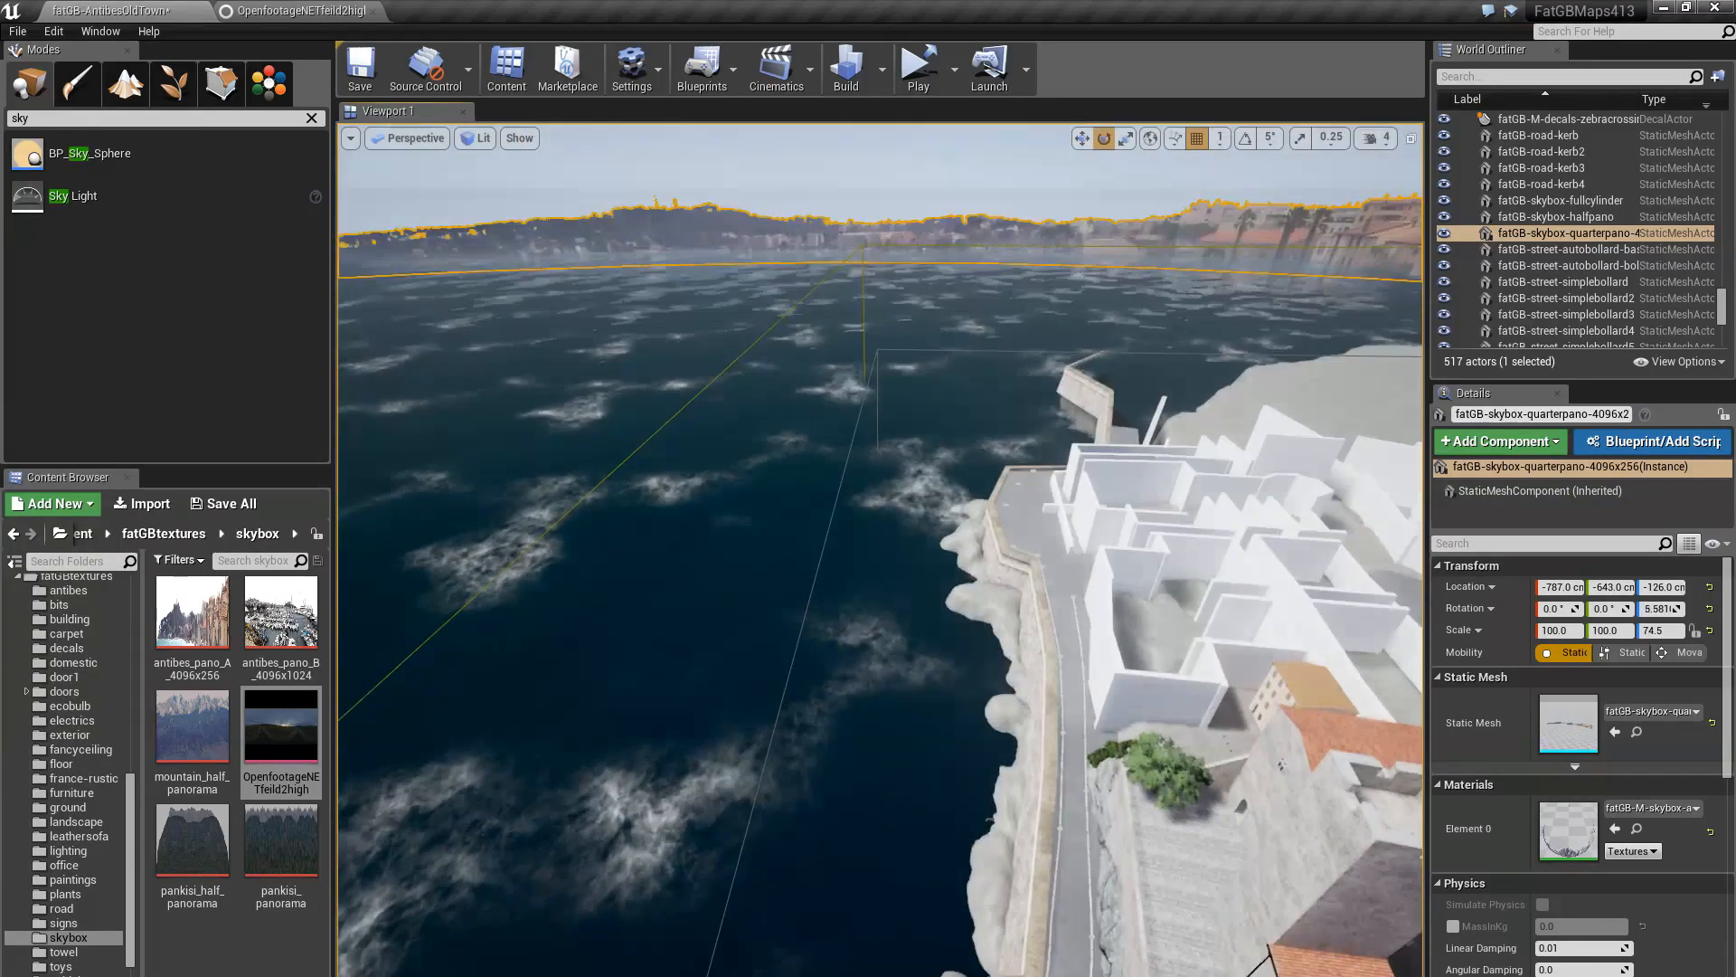
Examine the marina and coastline panoramas around the horizon from above the rooftops, selecting the coastline panorama to check its end edge
left_click(827, 811)
right_click_drag(826, 811, 879, 787)
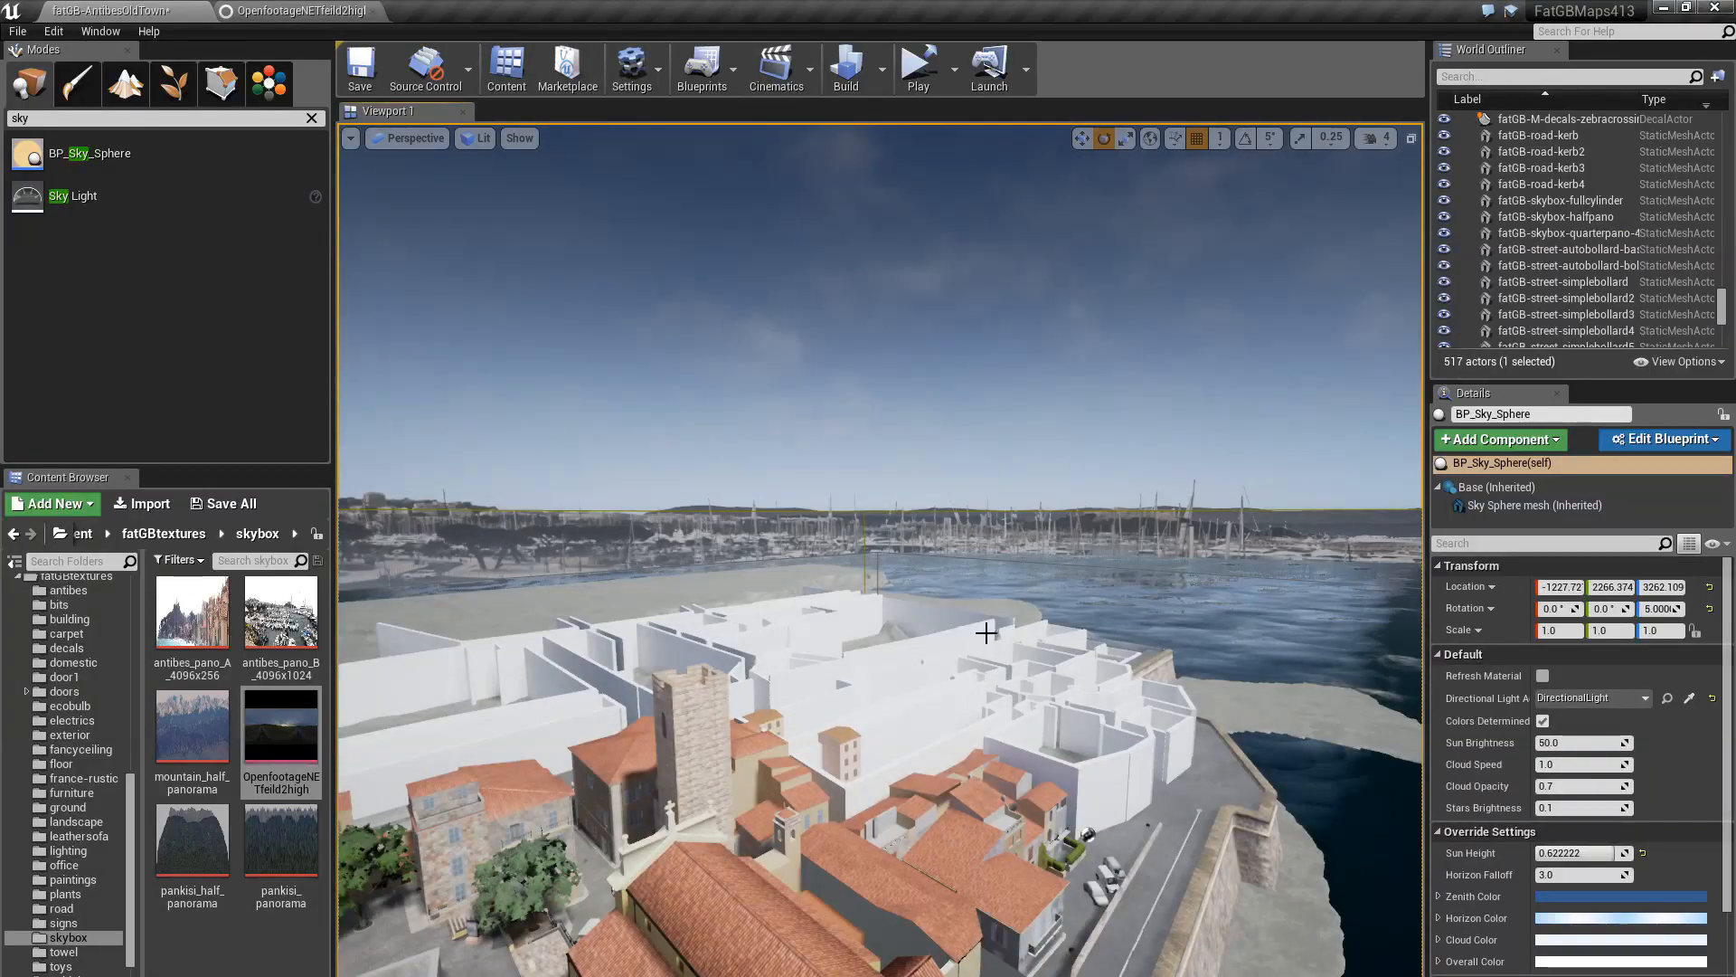
right_click_drag(986, 632, 926, 615)
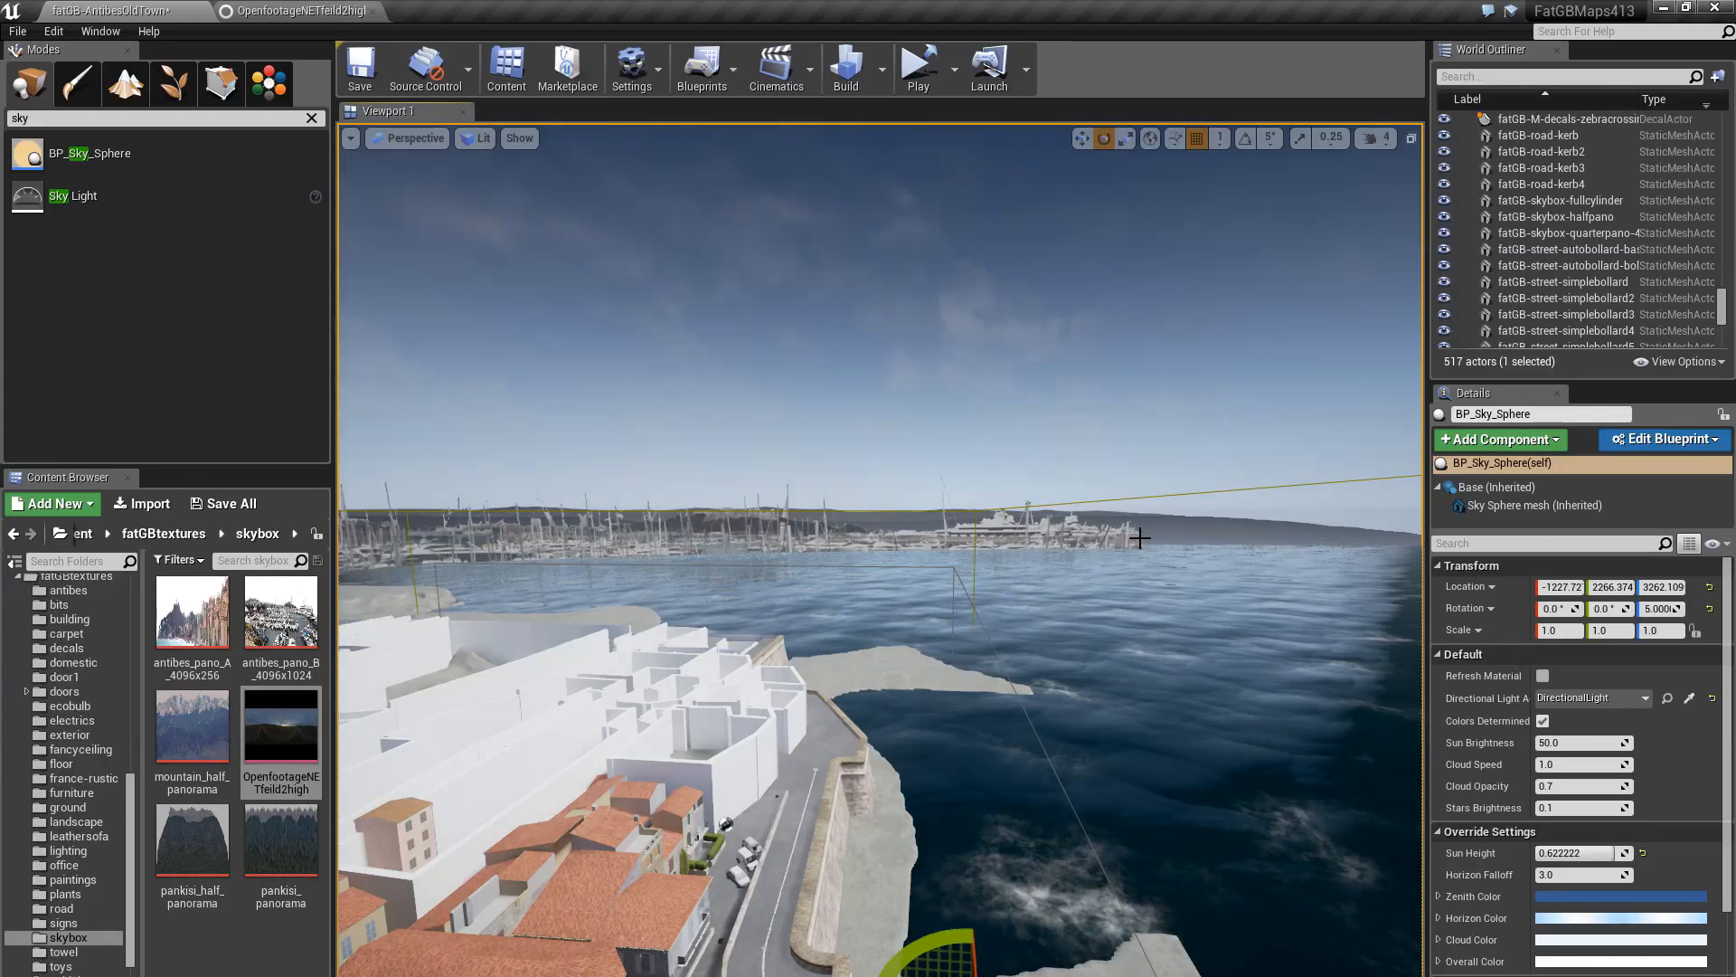
right_click_drag(1051, 590, 871, 497)
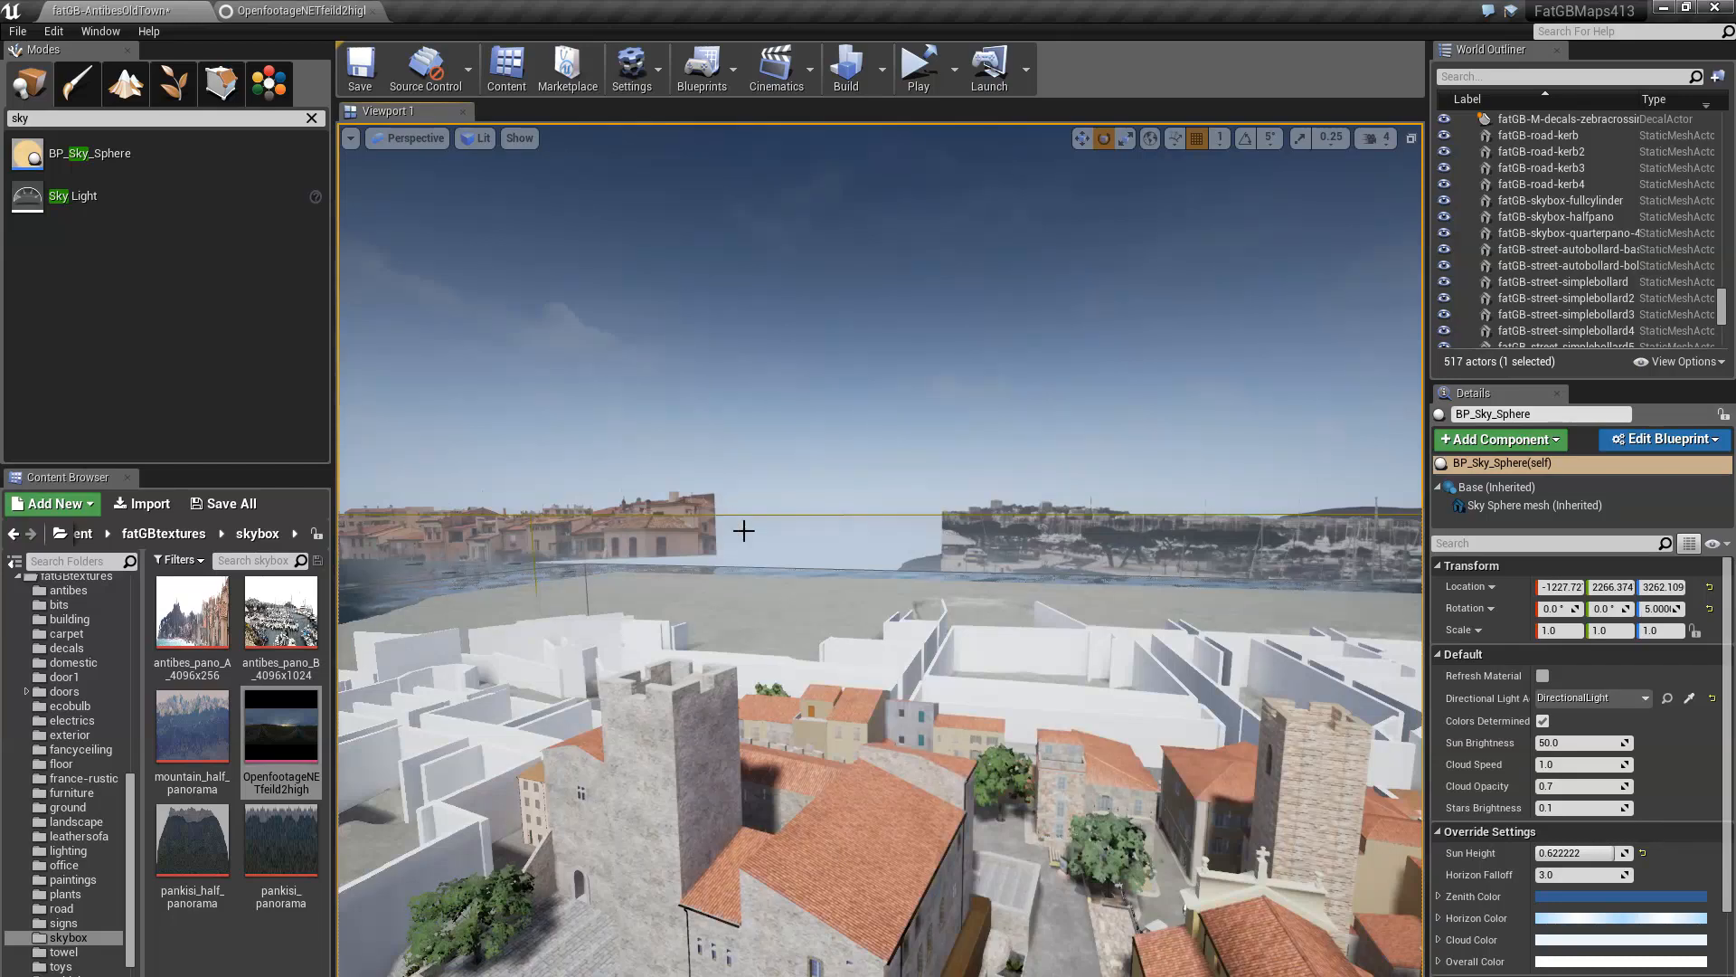
right_click_drag(754, 541, 624, 546)
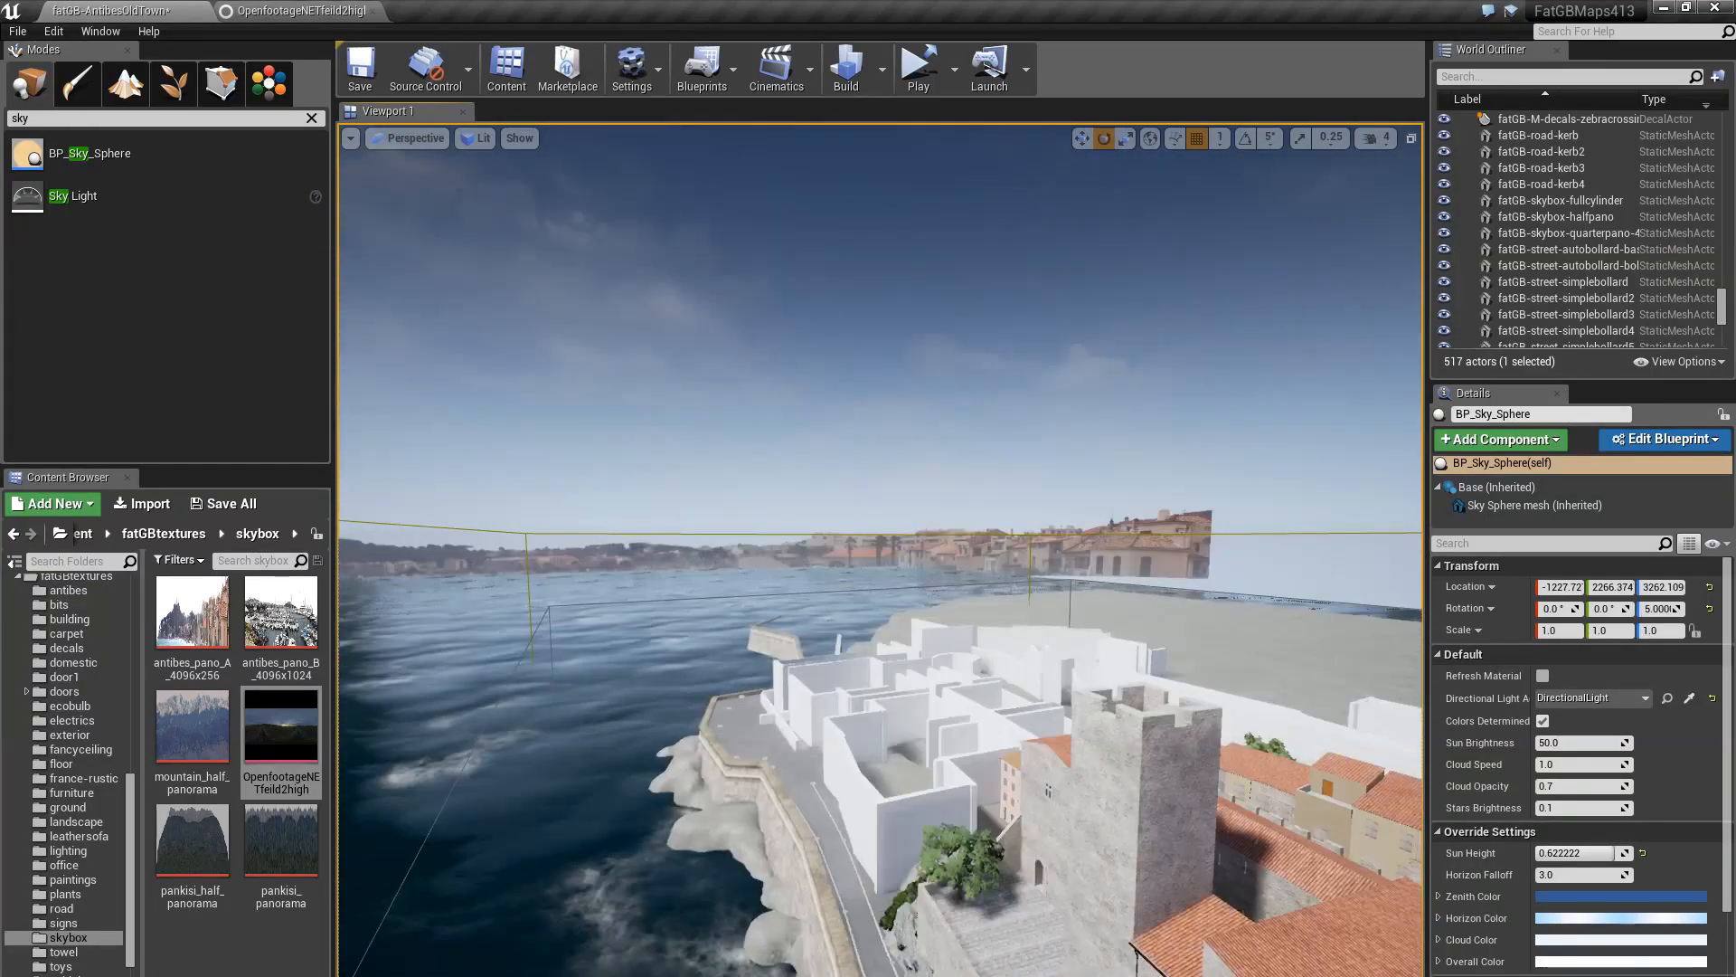
left_click(1158, 564)
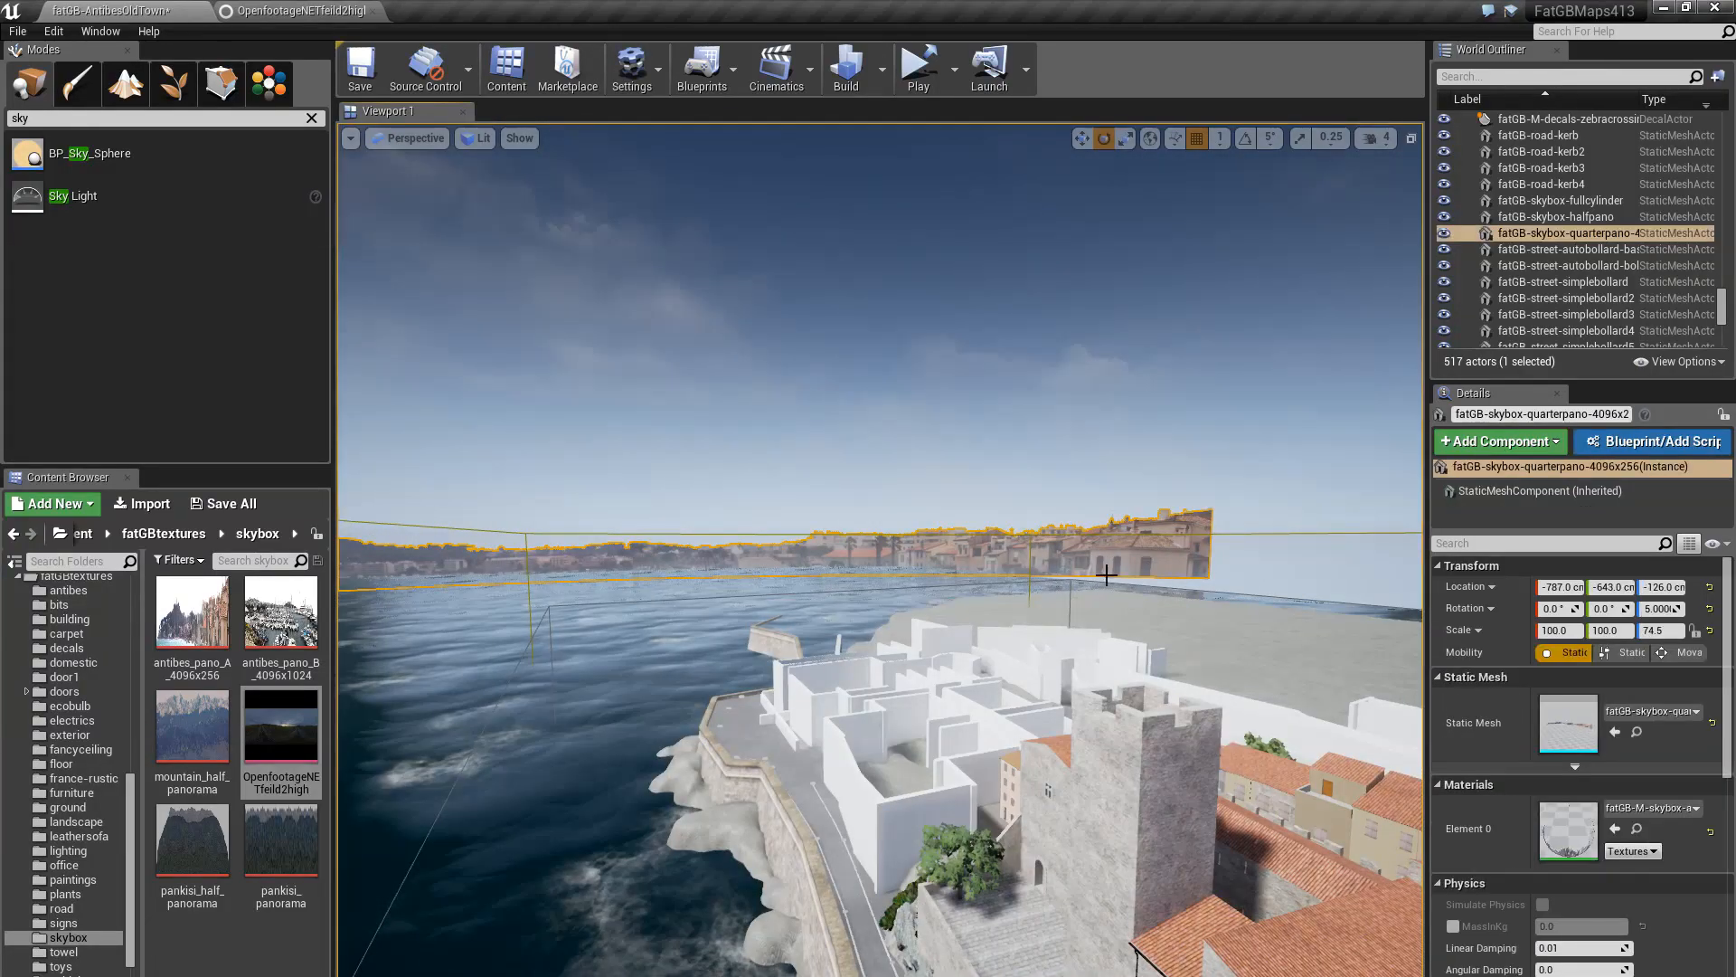
left_click(1214, 590)
right_click_drag(1233, 573, 1356, 578)
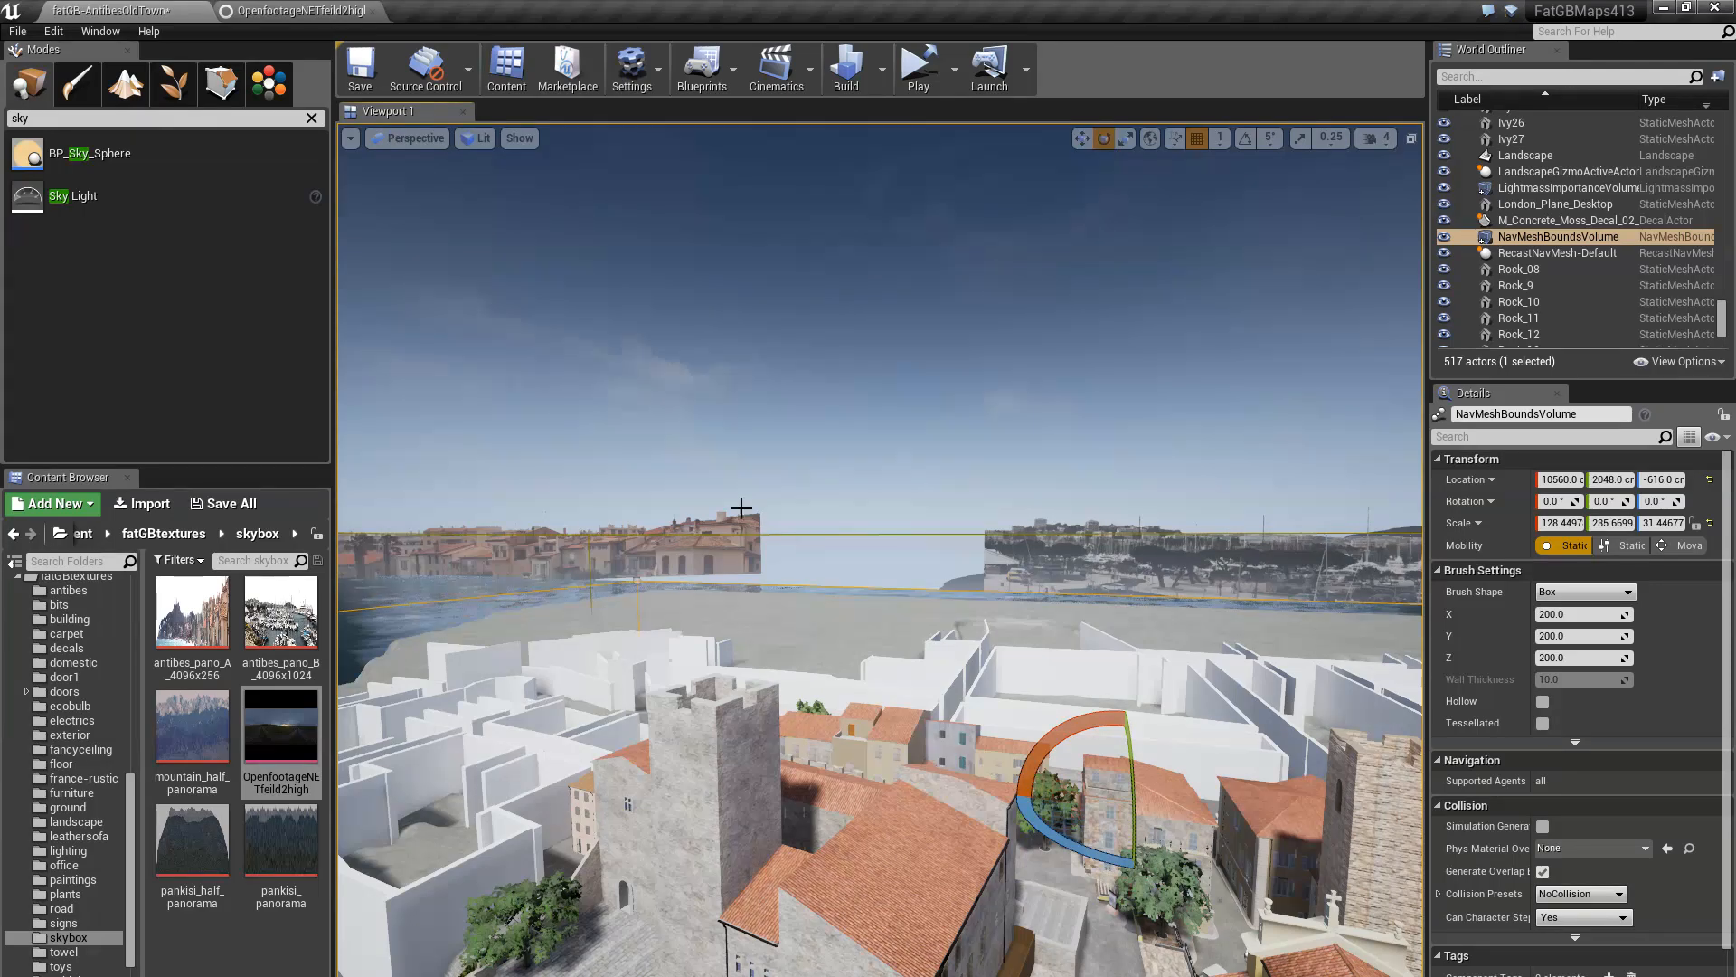
Select the marina panorama mesh fatGB-skybox-fullcylinder and examine how it reads from the rooftops and from street level
right_click_drag(857, 563, 960, 554)
left_click(779, 551)
left_click(1100, 583)
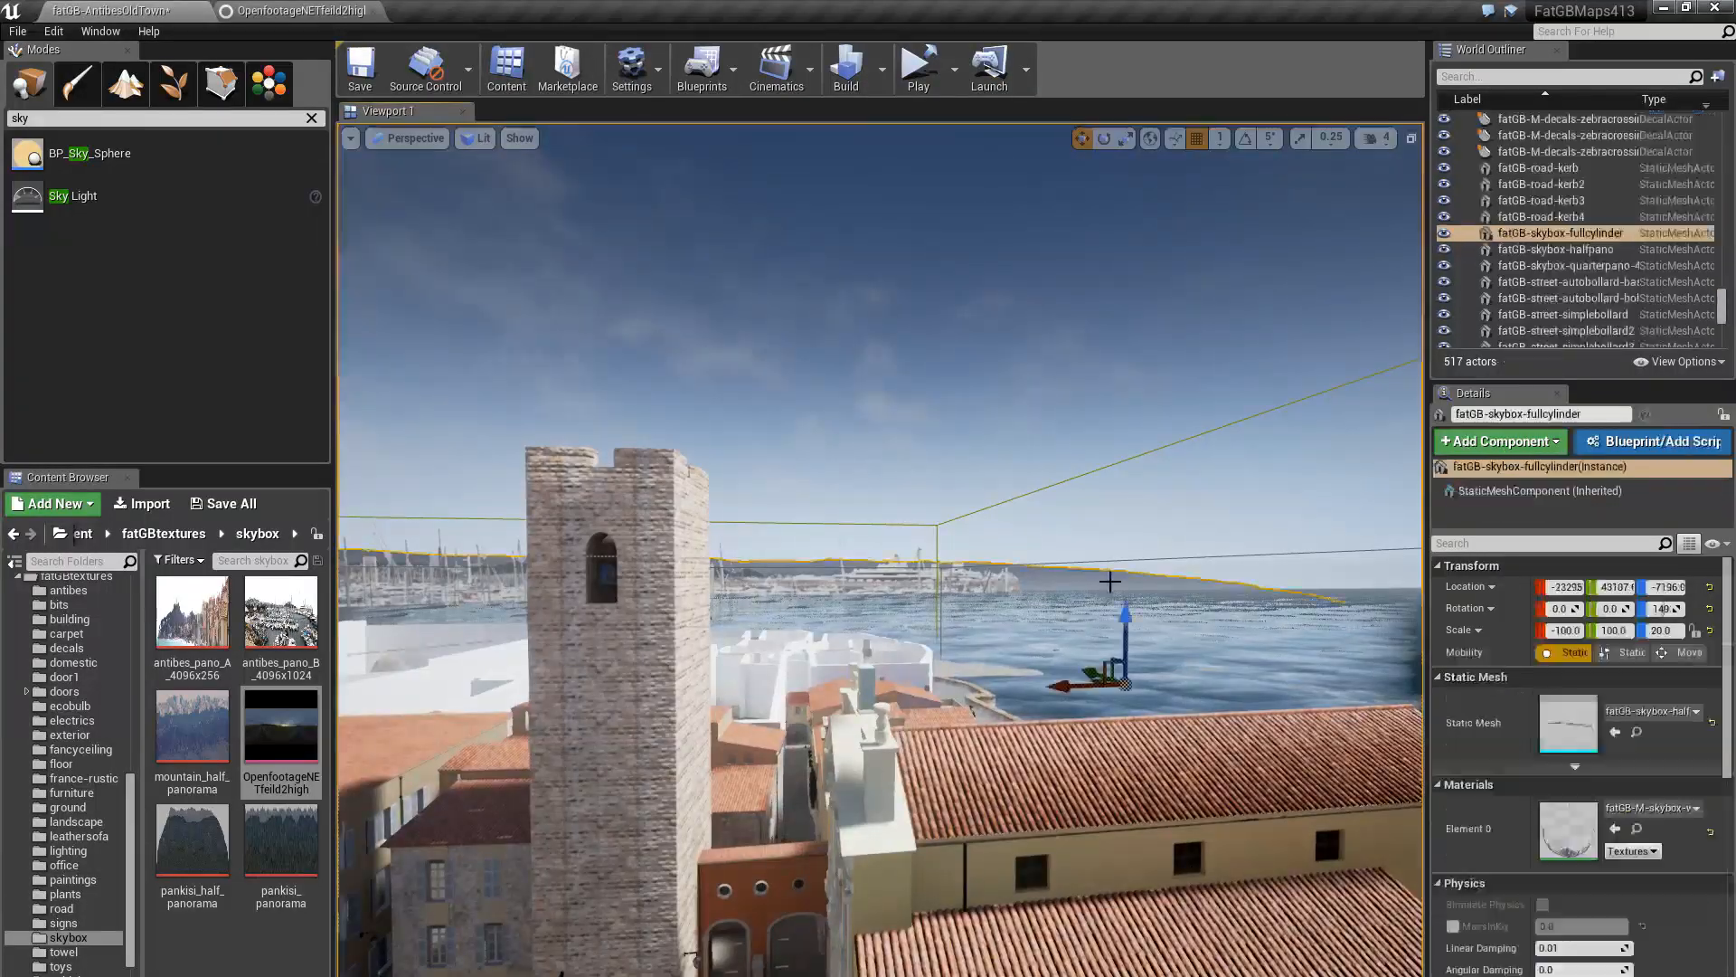
right_click_drag(1100, 583, 1100, 584)
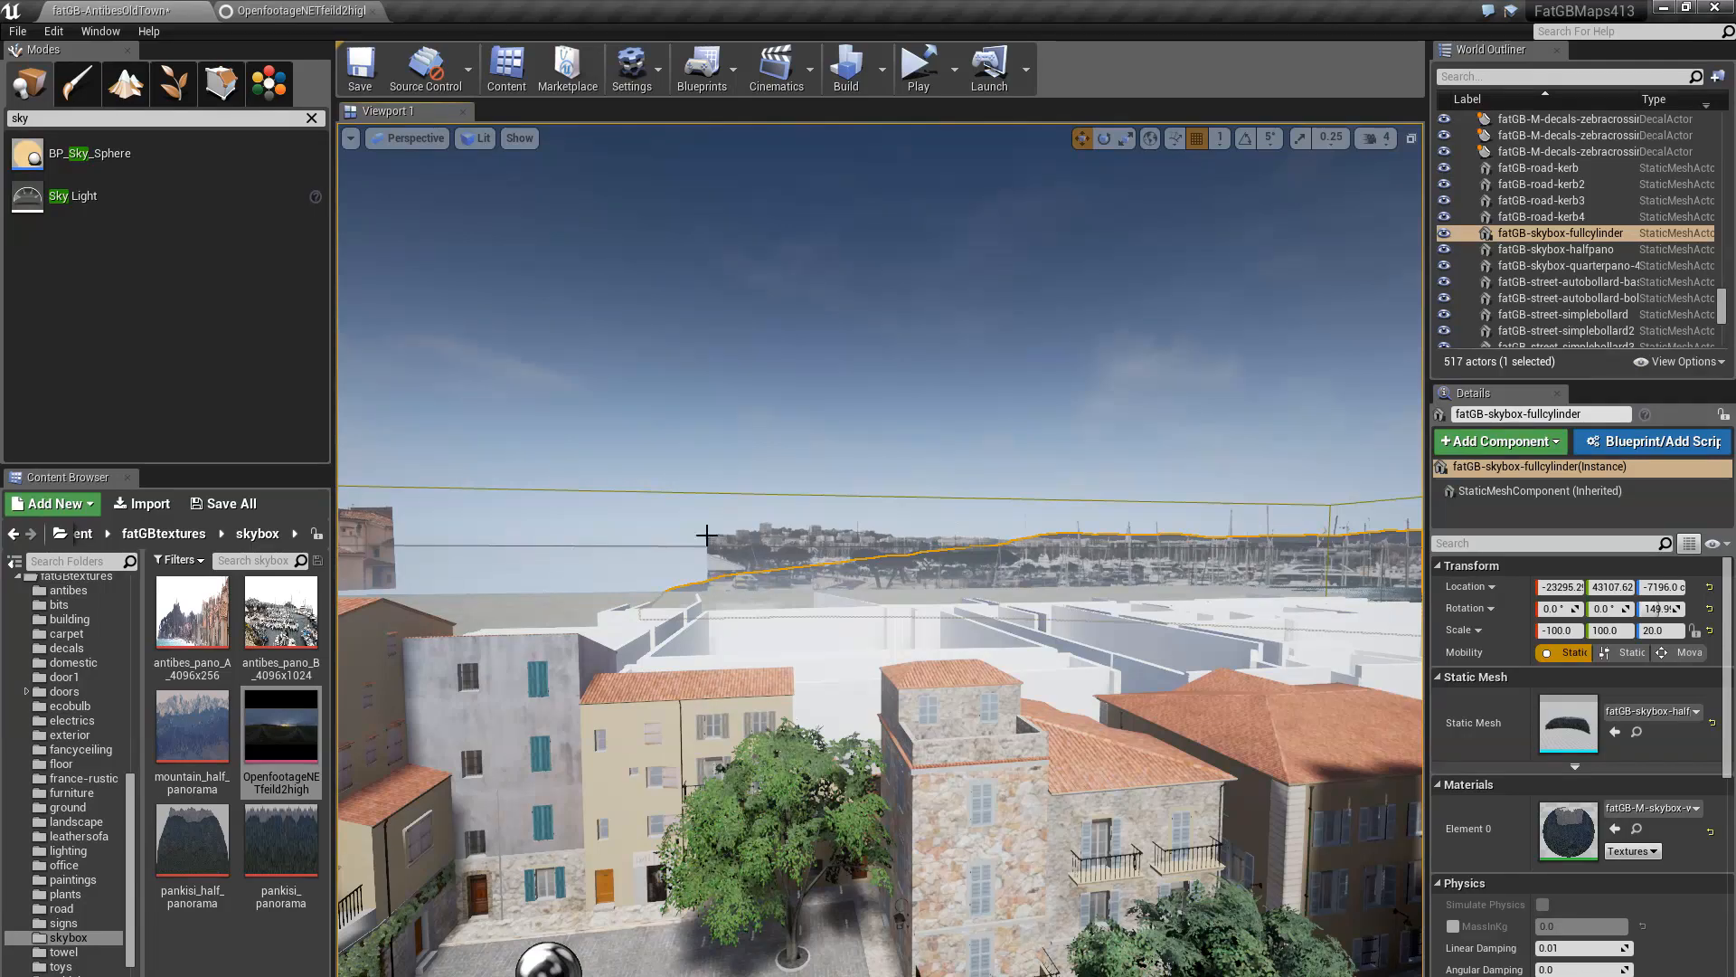
right_click_drag(781, 633, 781, 633)
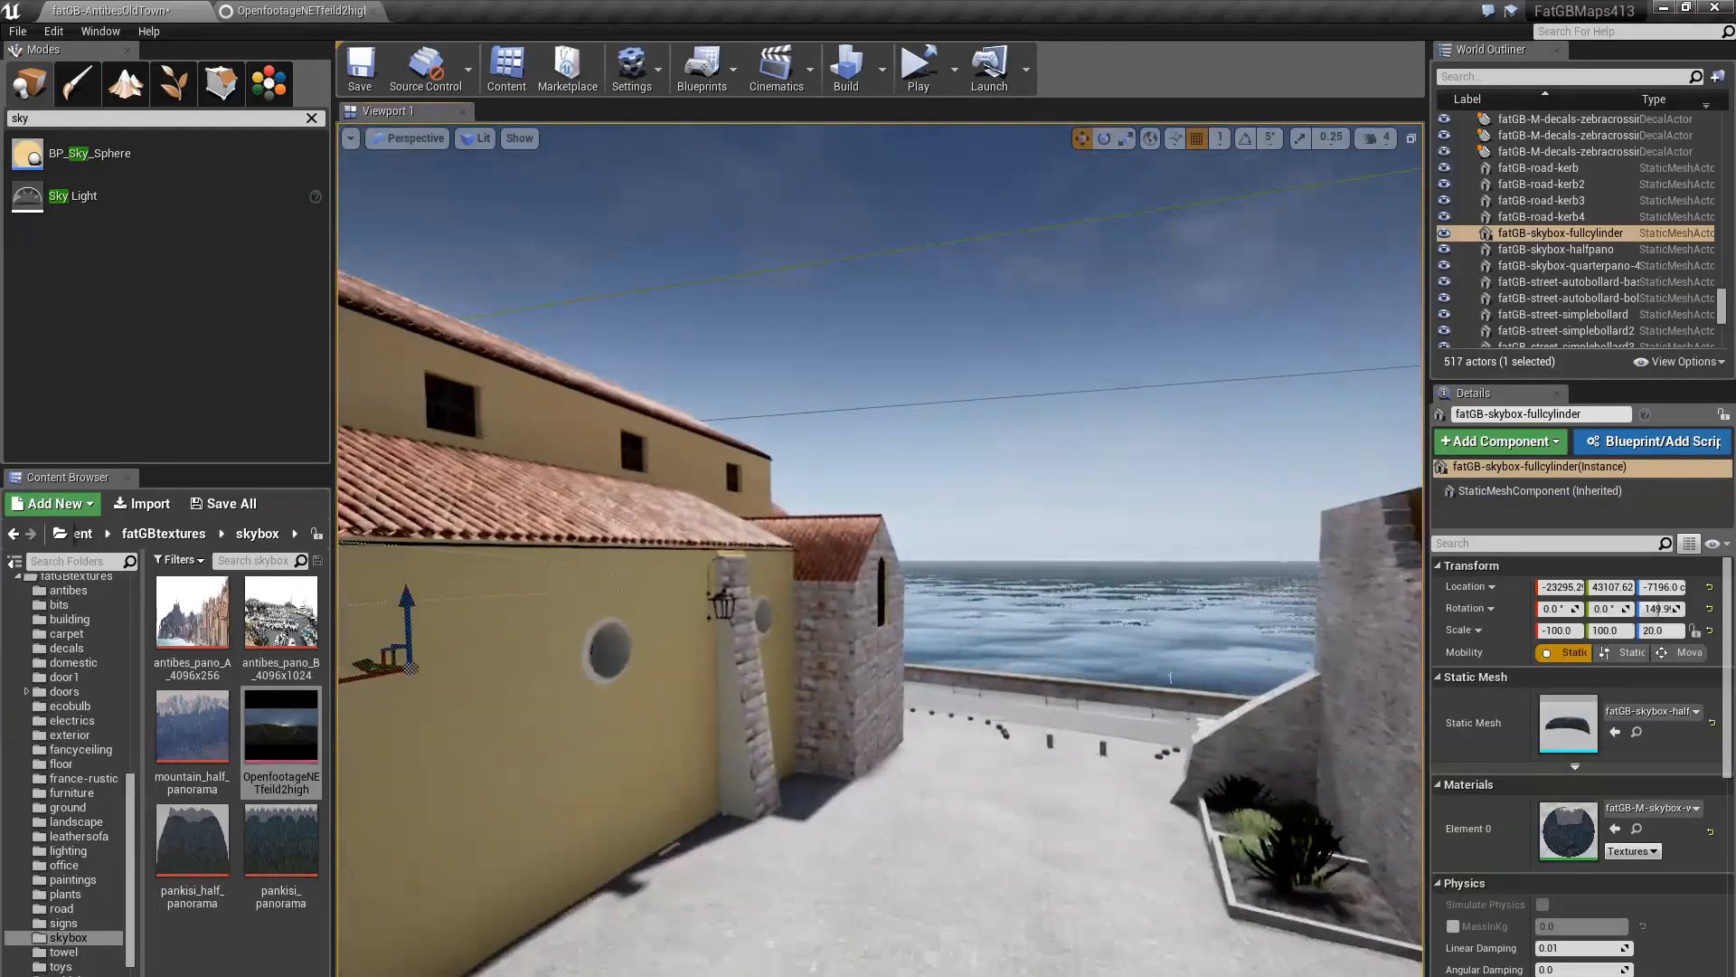
Open the fatGB-Pankisi2 level from the fatGBmaps folder without saving the changes to fatGB-AntibesOldTown
left_click(18, 31)
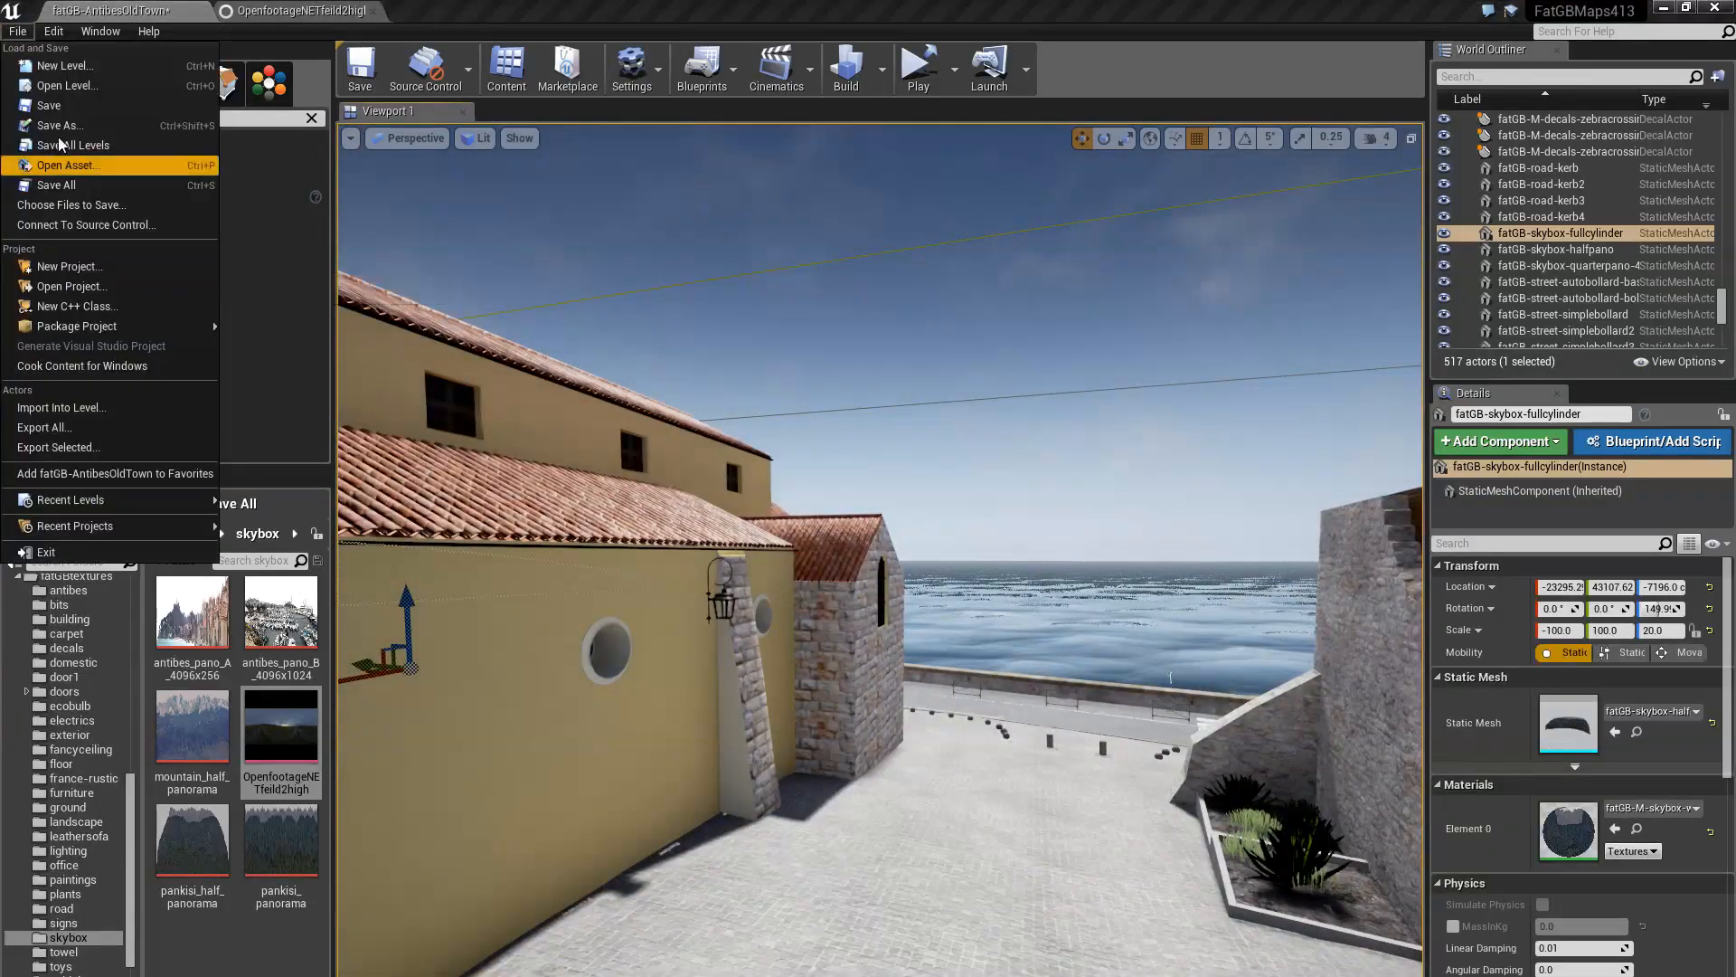
left_click(64, 85)
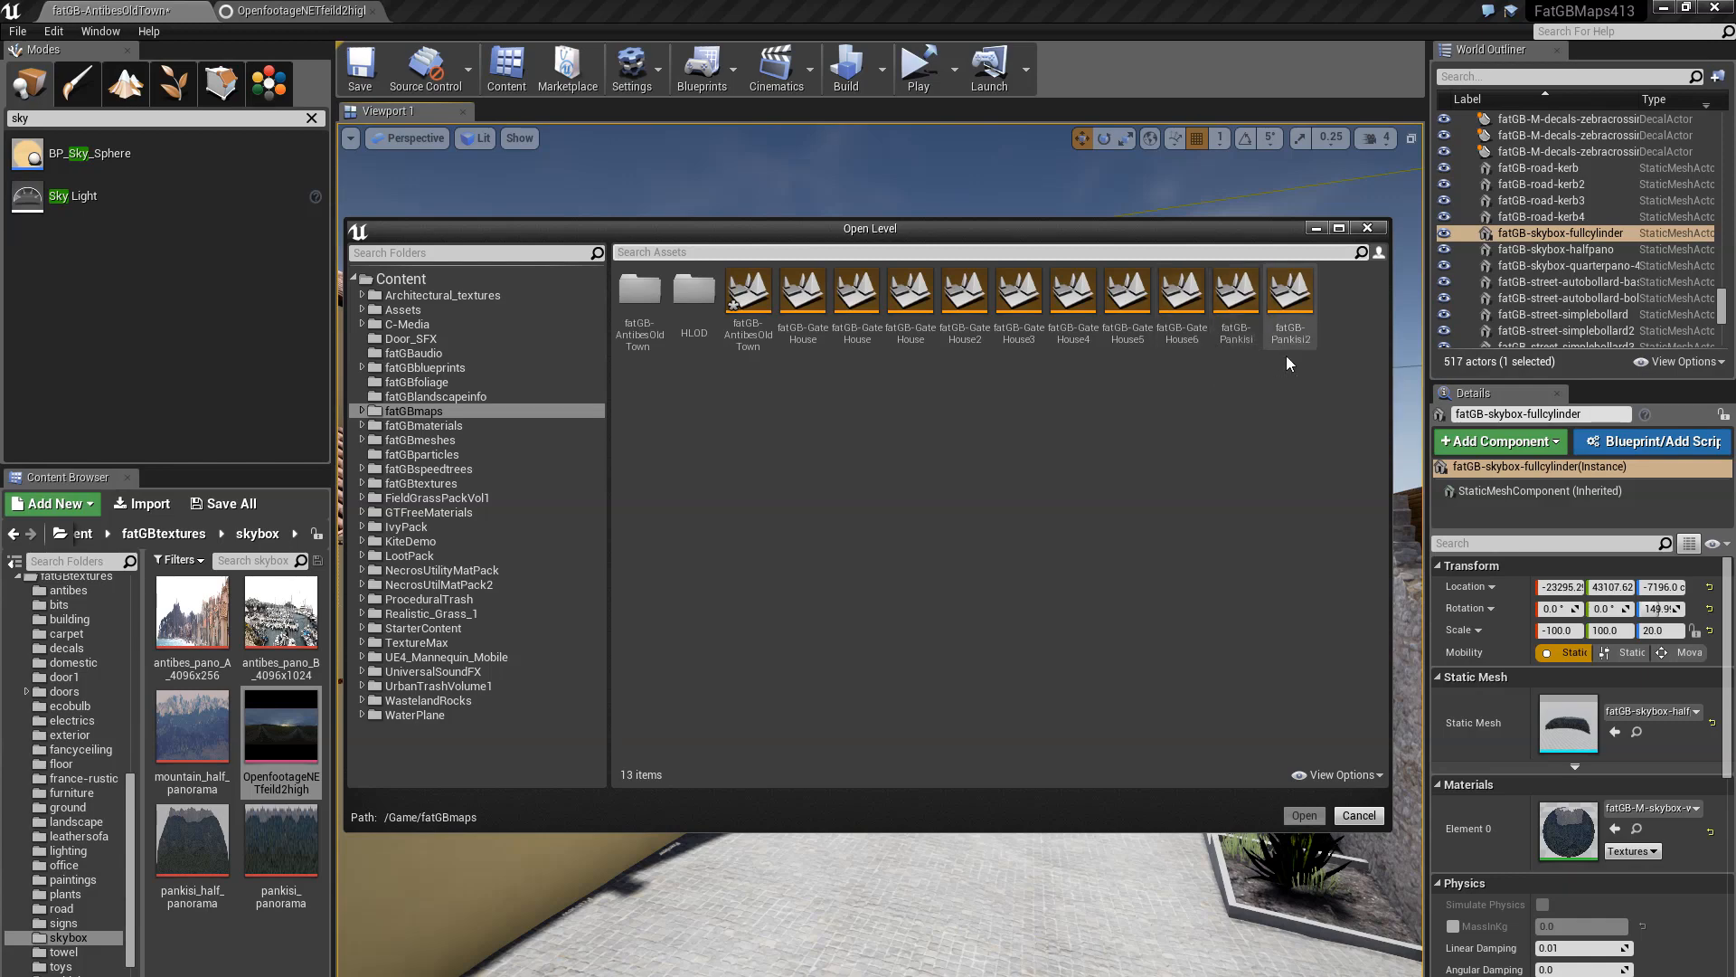
double_click(1299, 301)
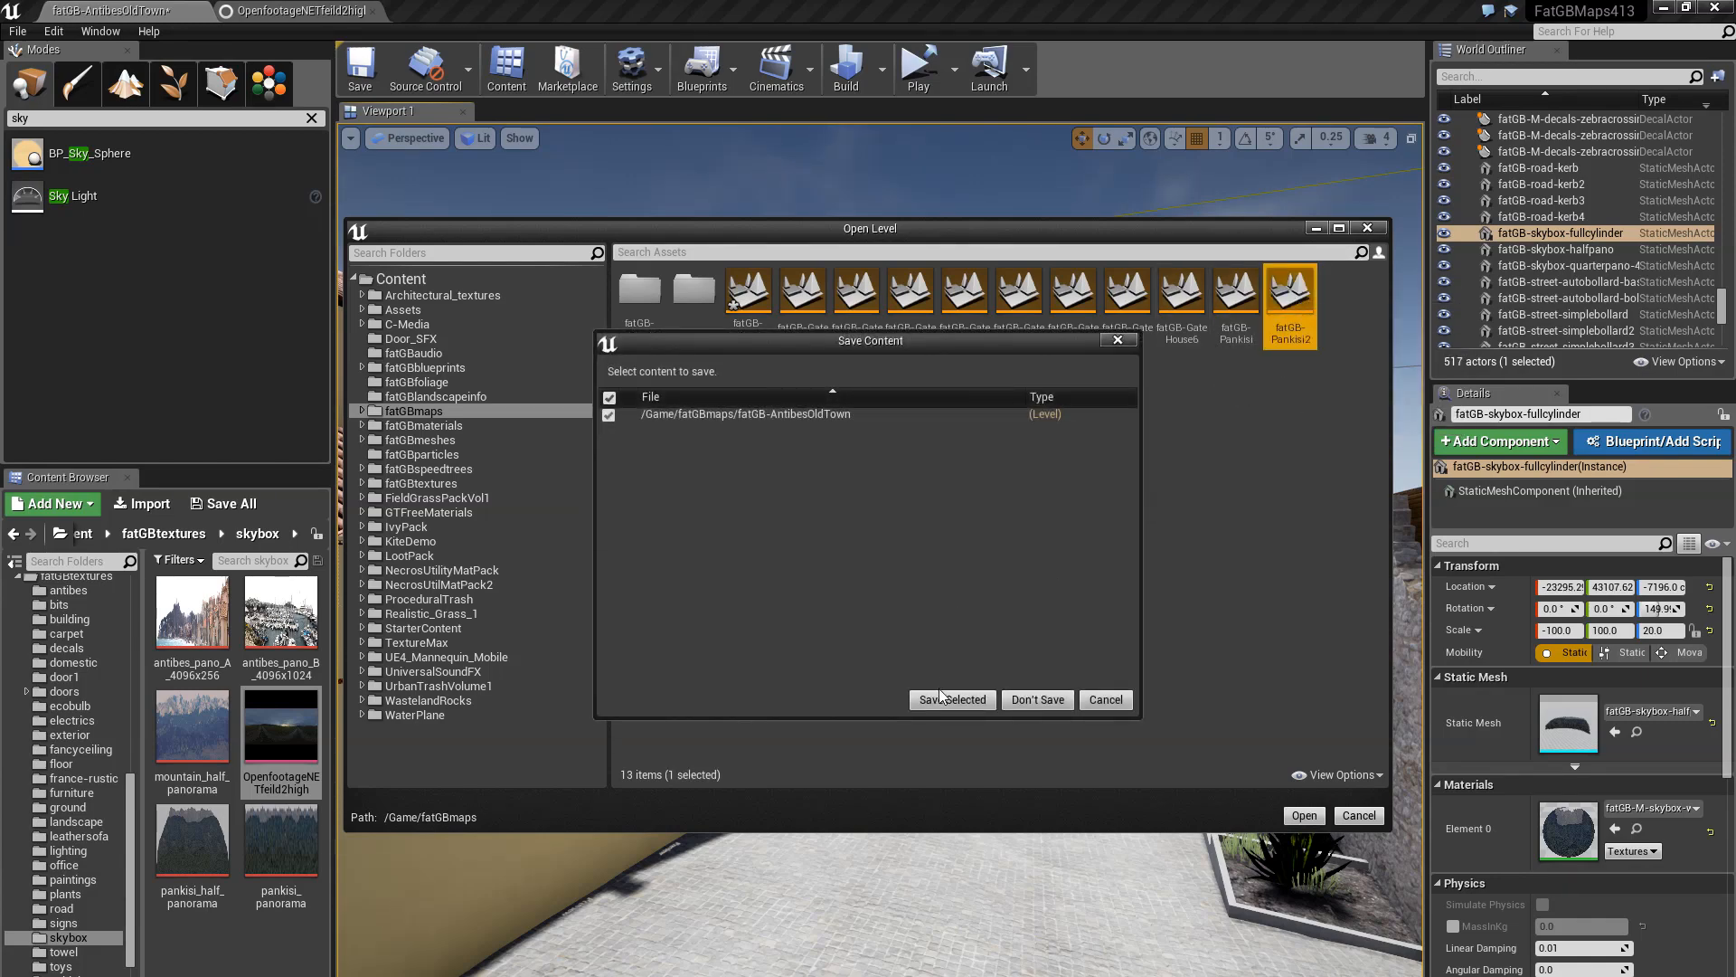
left_click(1039, 700)
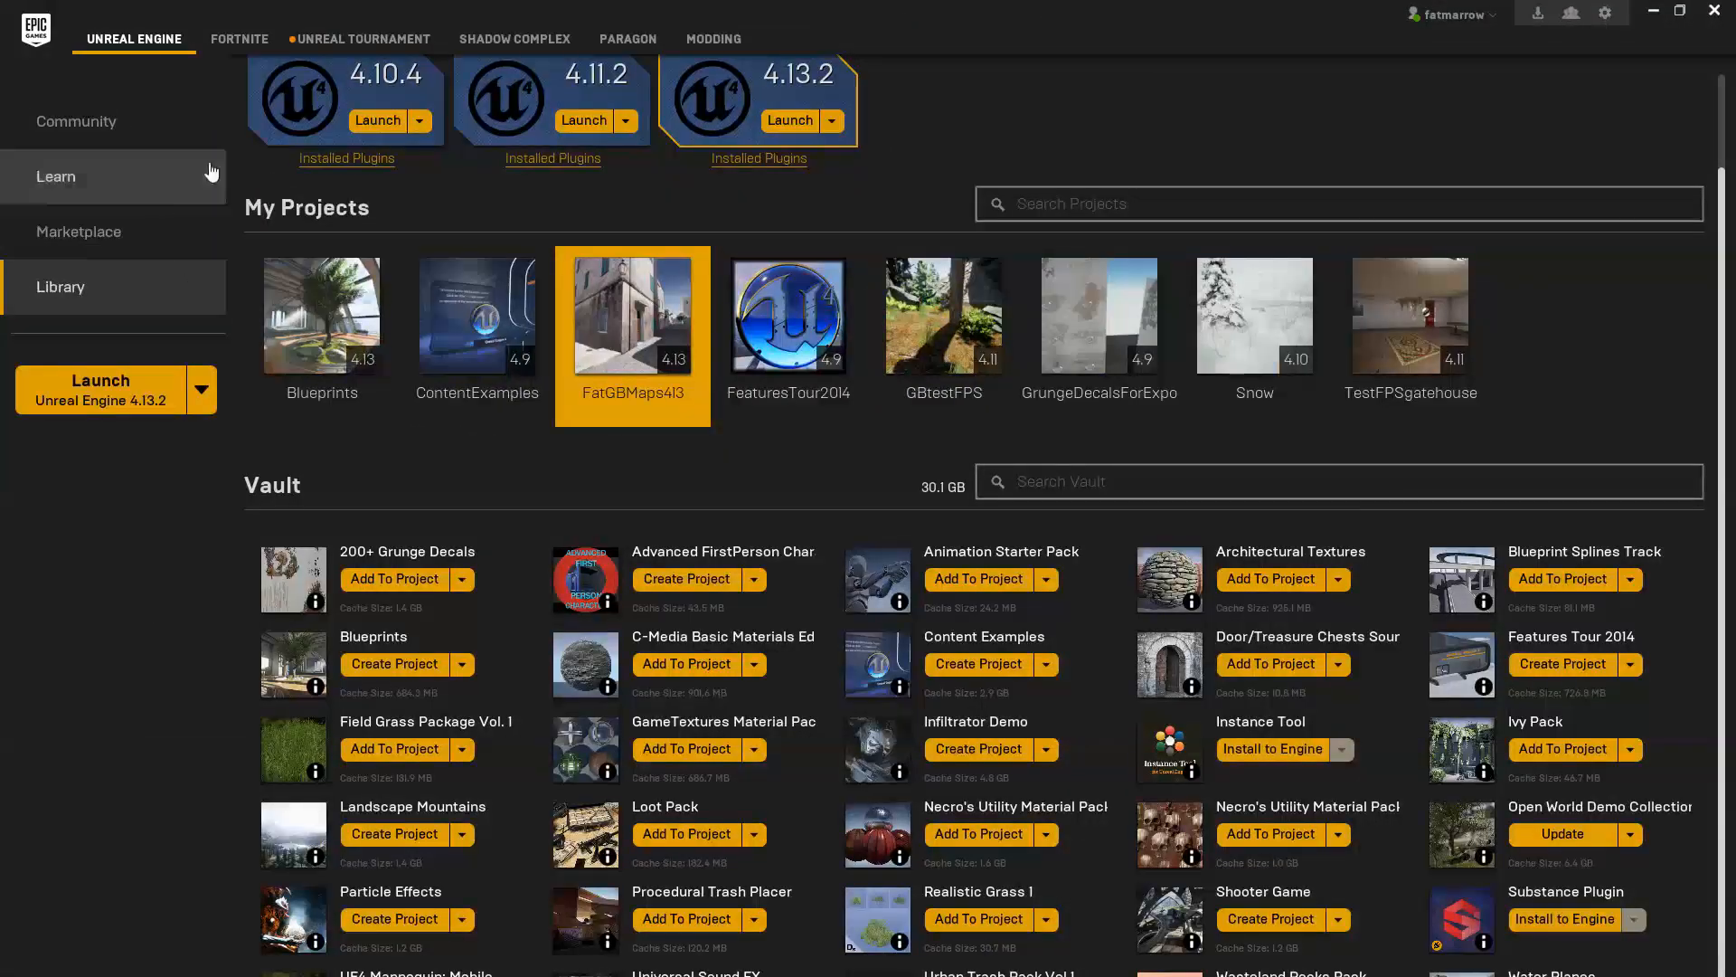
In the Epic Games Launcher, search the Marketplace for "mountain" and browse down to the background mountain packs
left_click(145, 235)
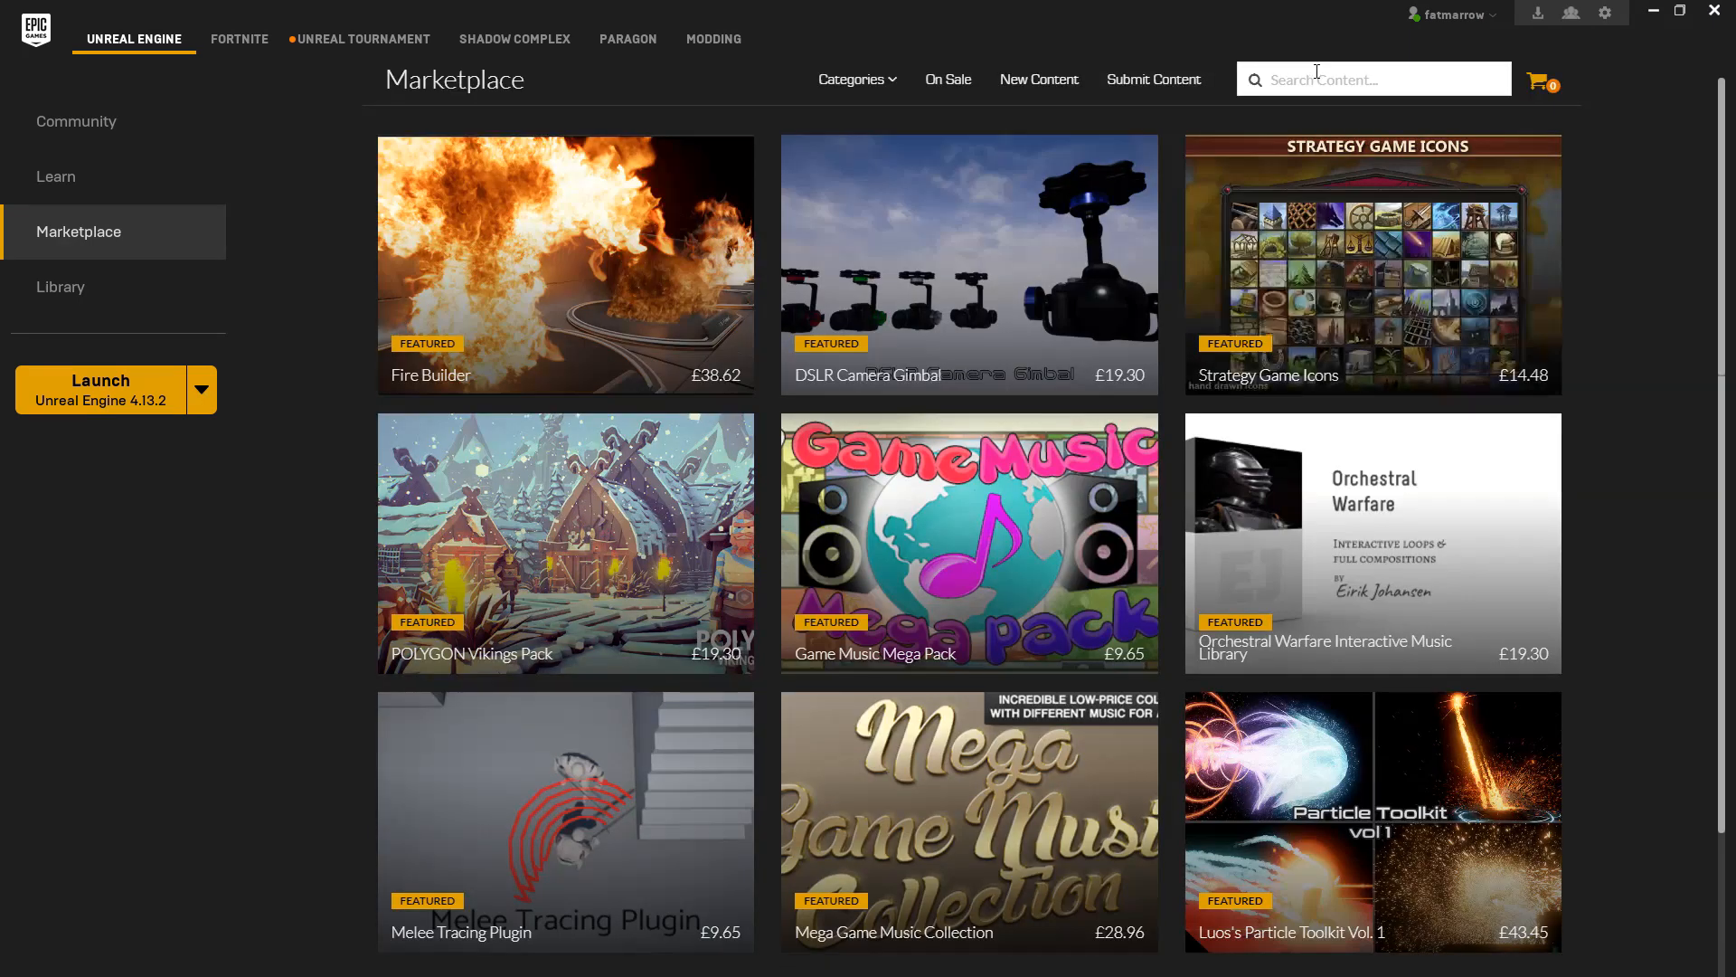
mouse_move(1492, 174)
type("mountain")
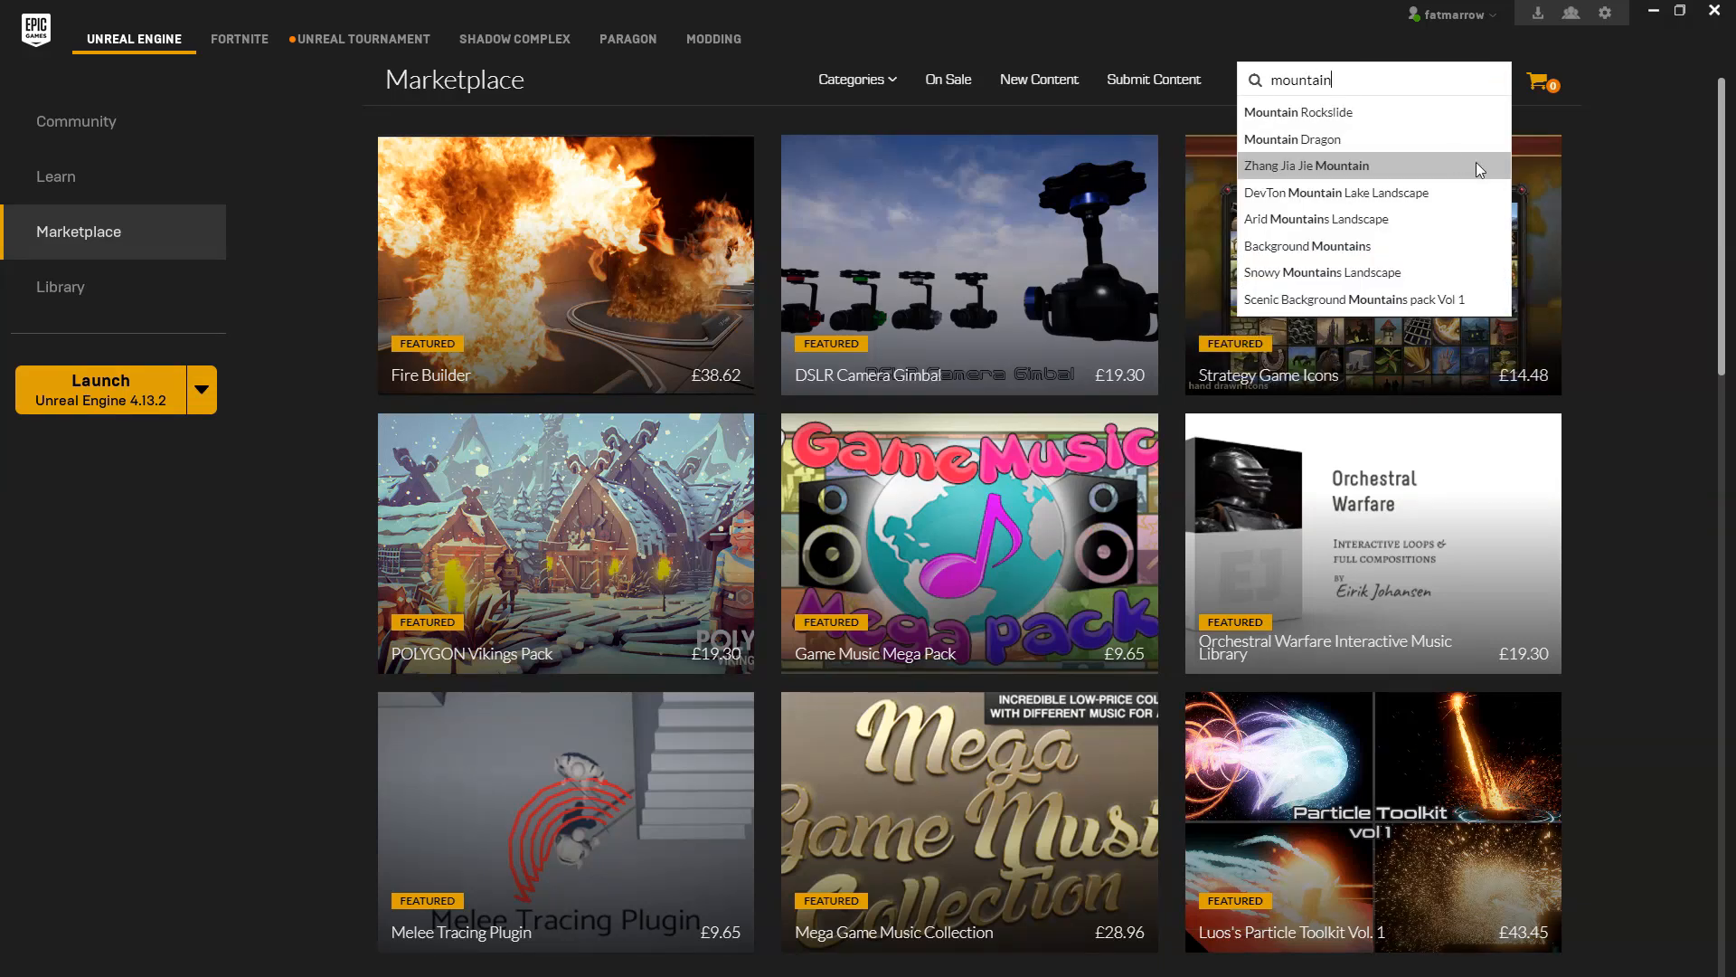
key("Return")
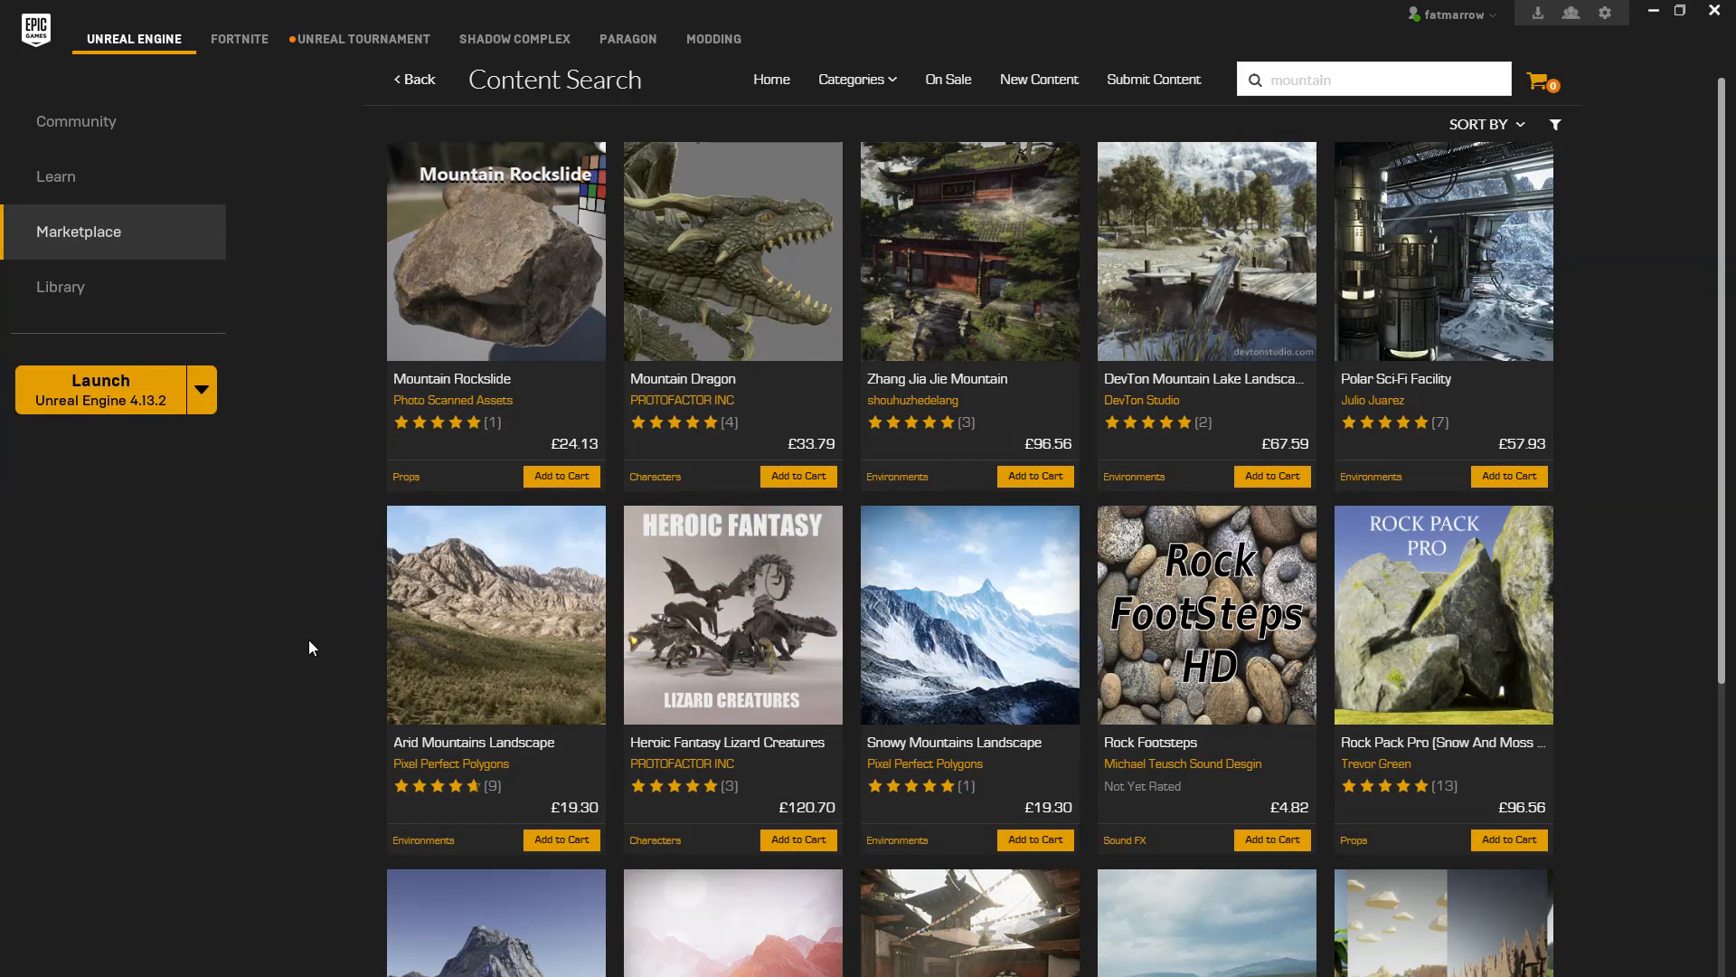
scroll(310, 647, "down", 3)
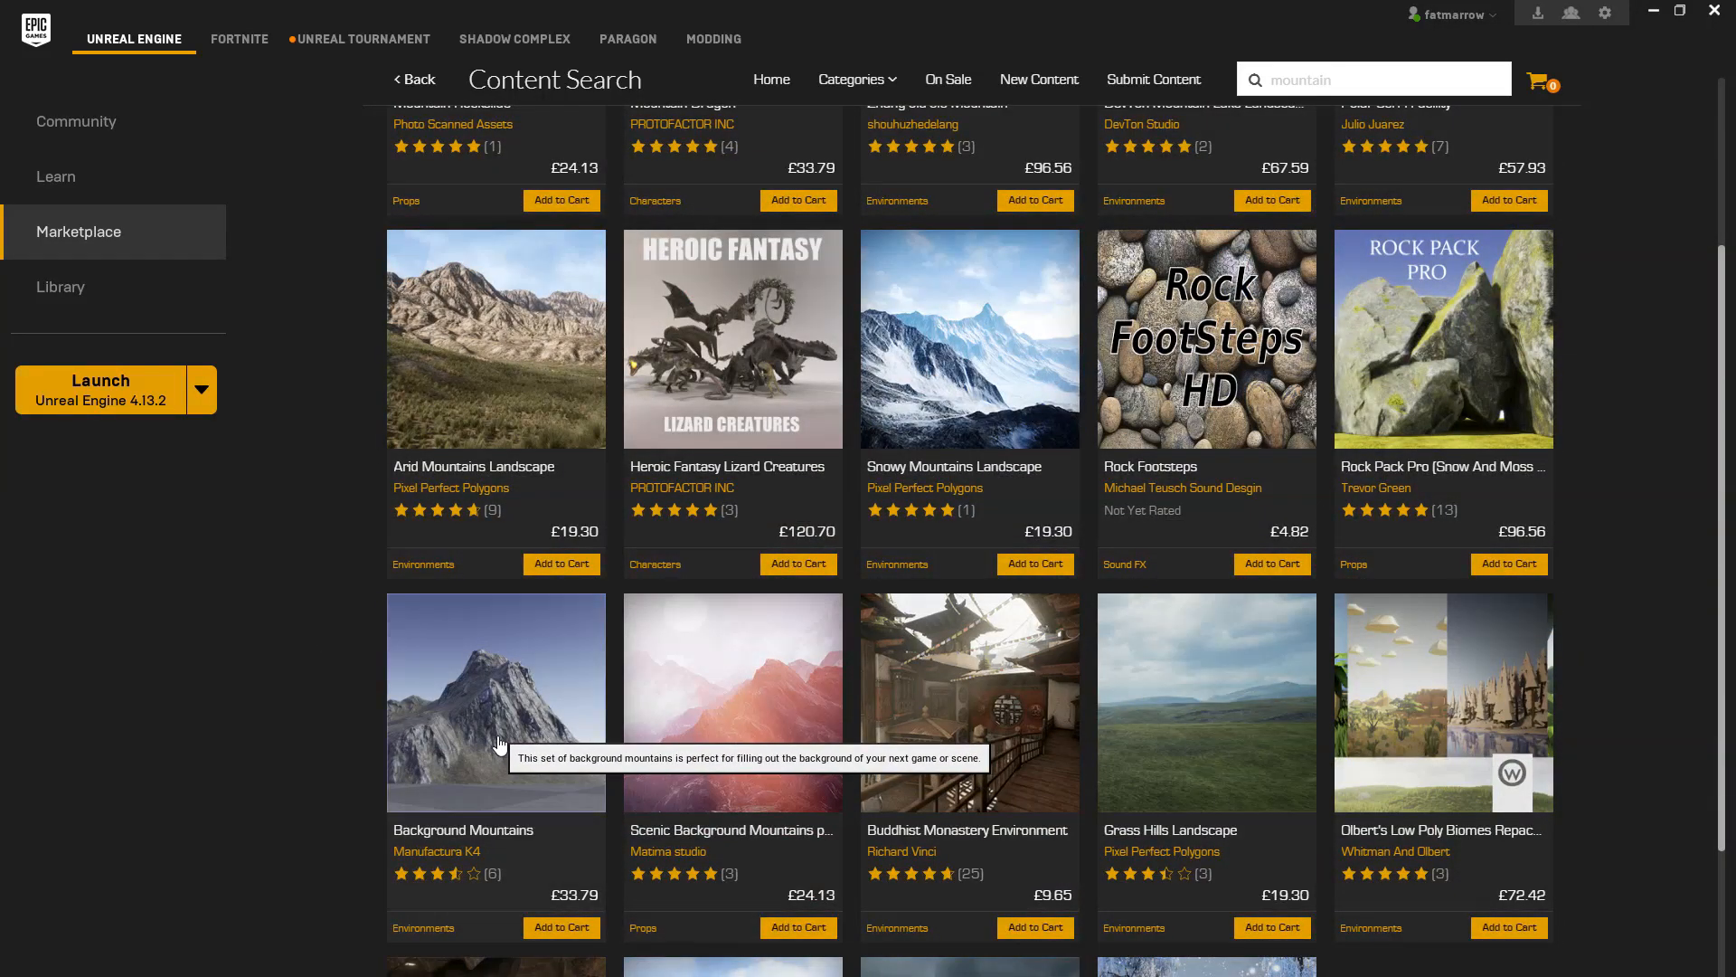
Open the Background Mountains pack's details and look through its preview images, returning to the first one
left_click(498, 735)
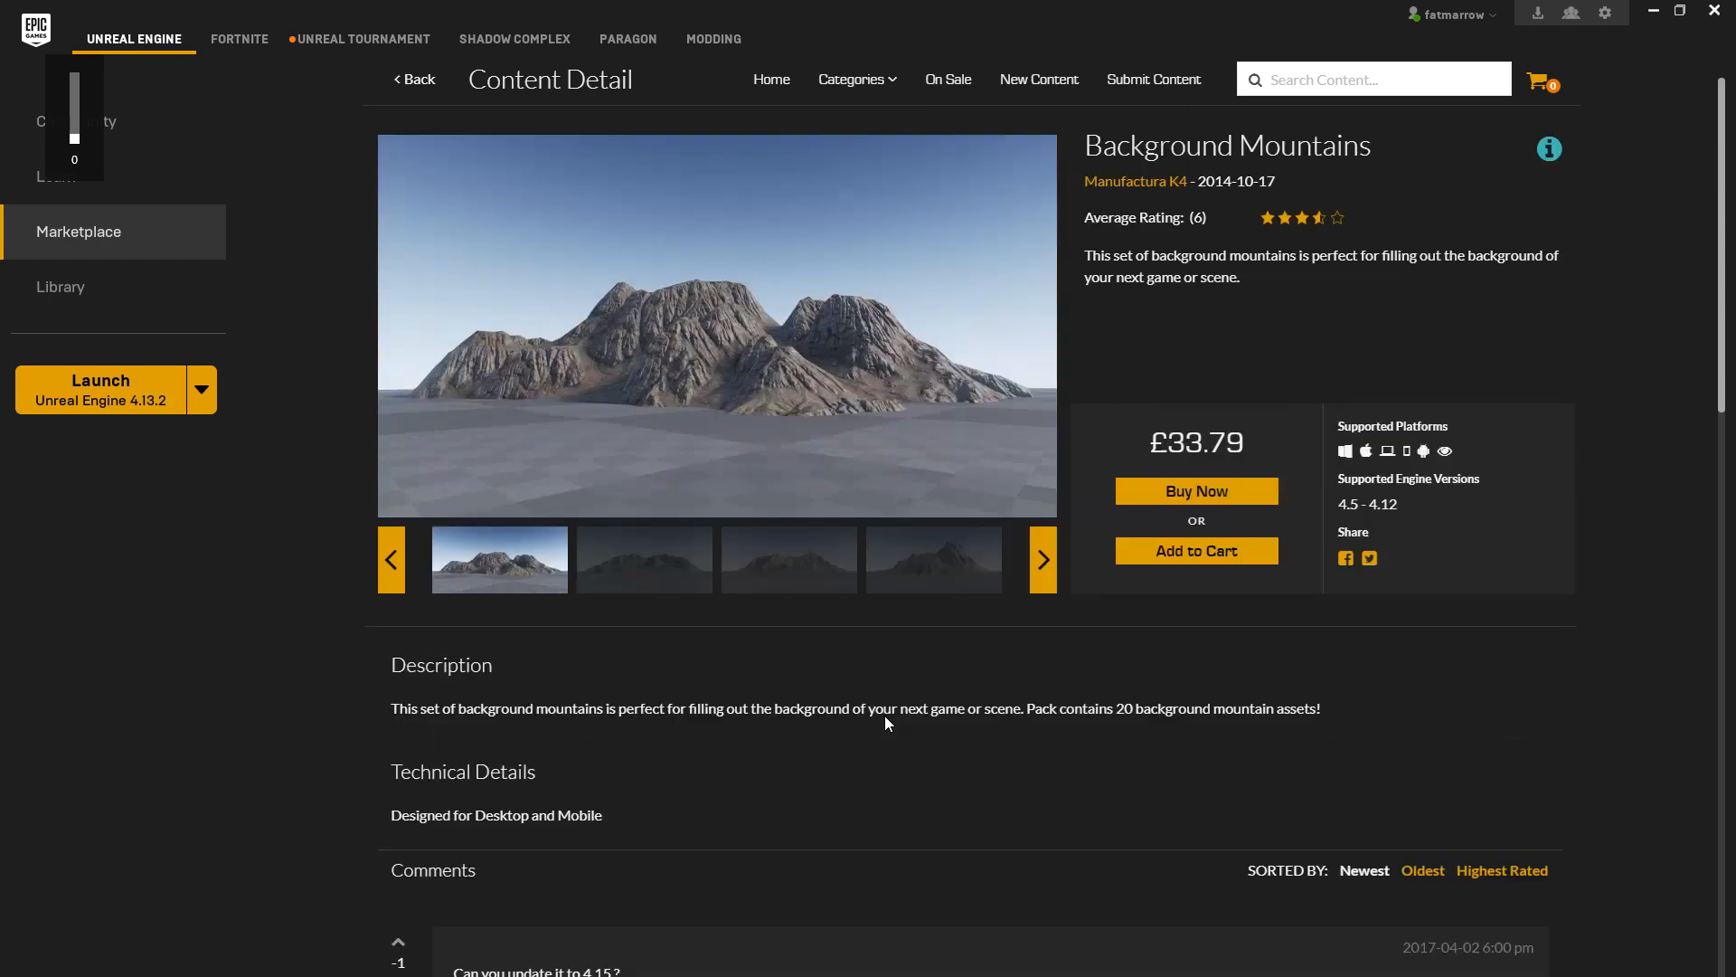
left_click(674, 571)
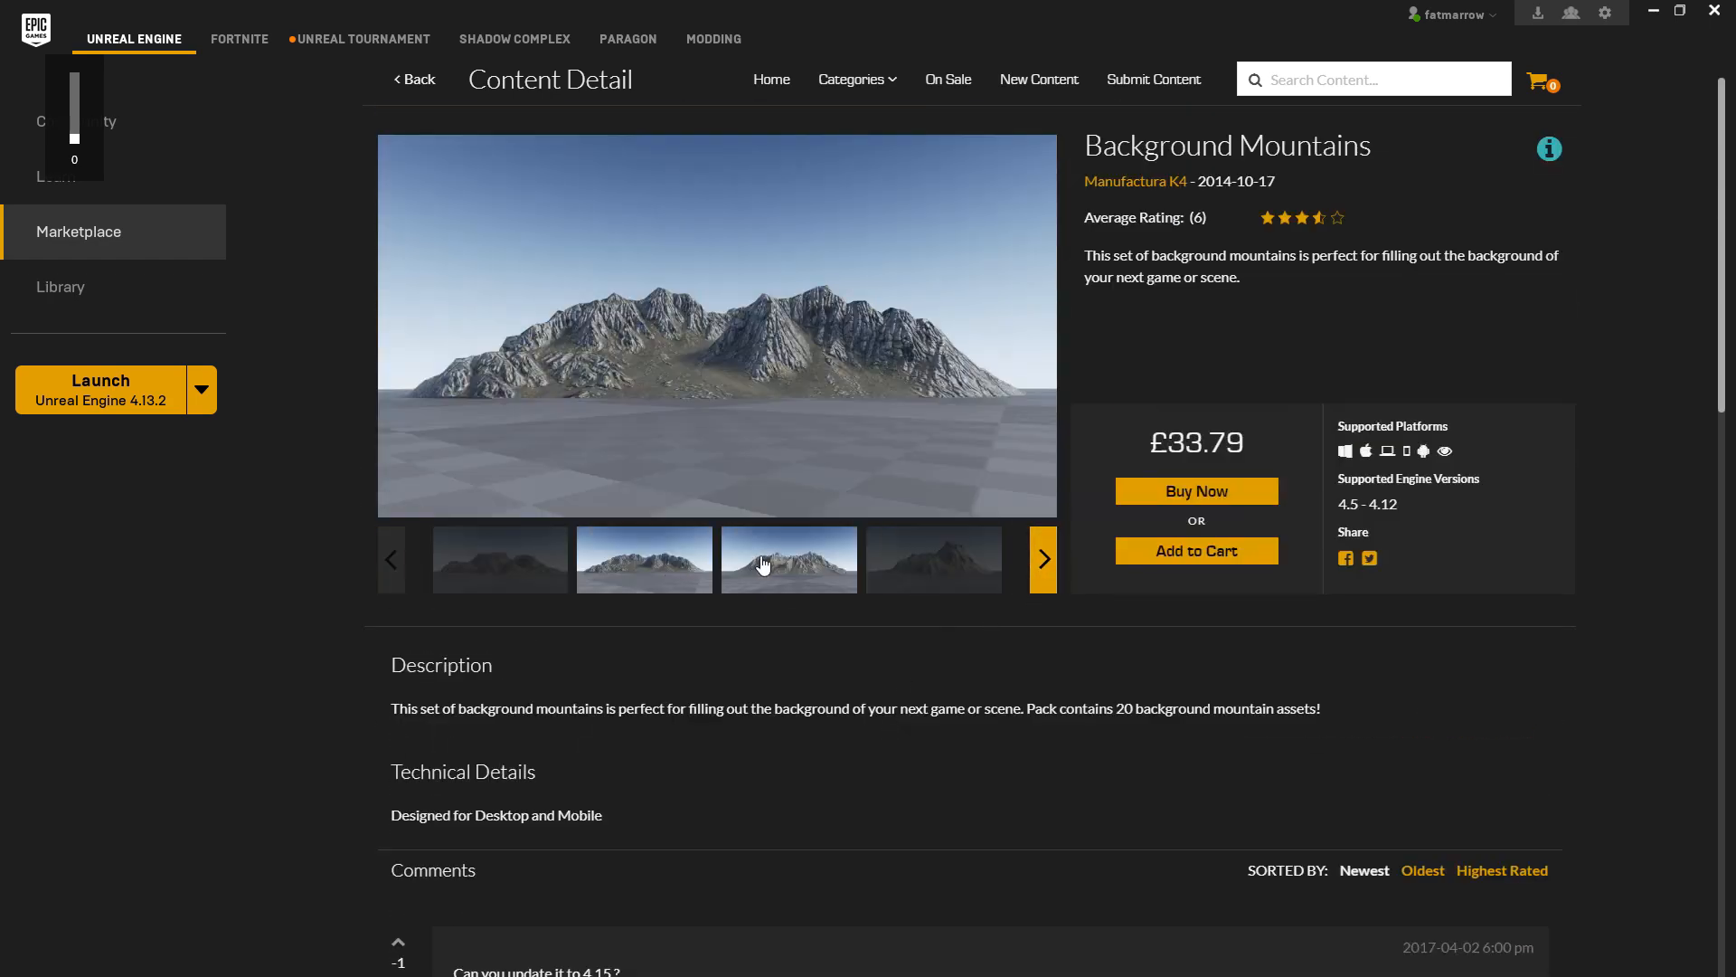
left_click(794, 568)
left_click(918, 581)
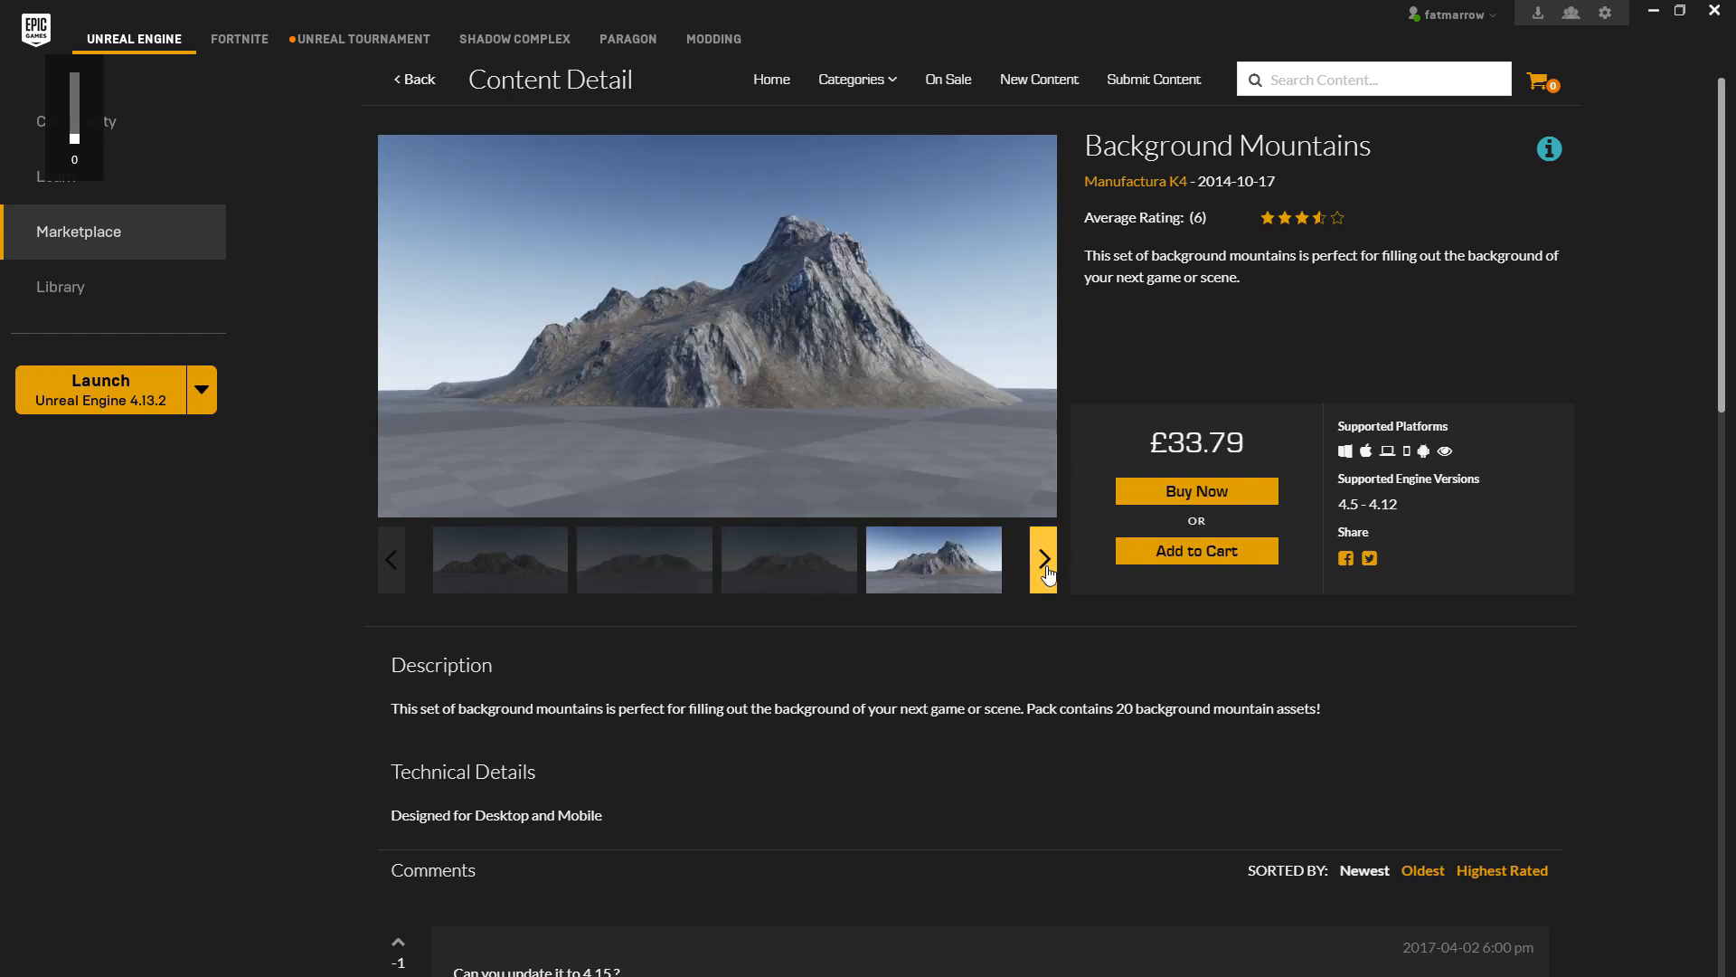
left_click(914, 569)
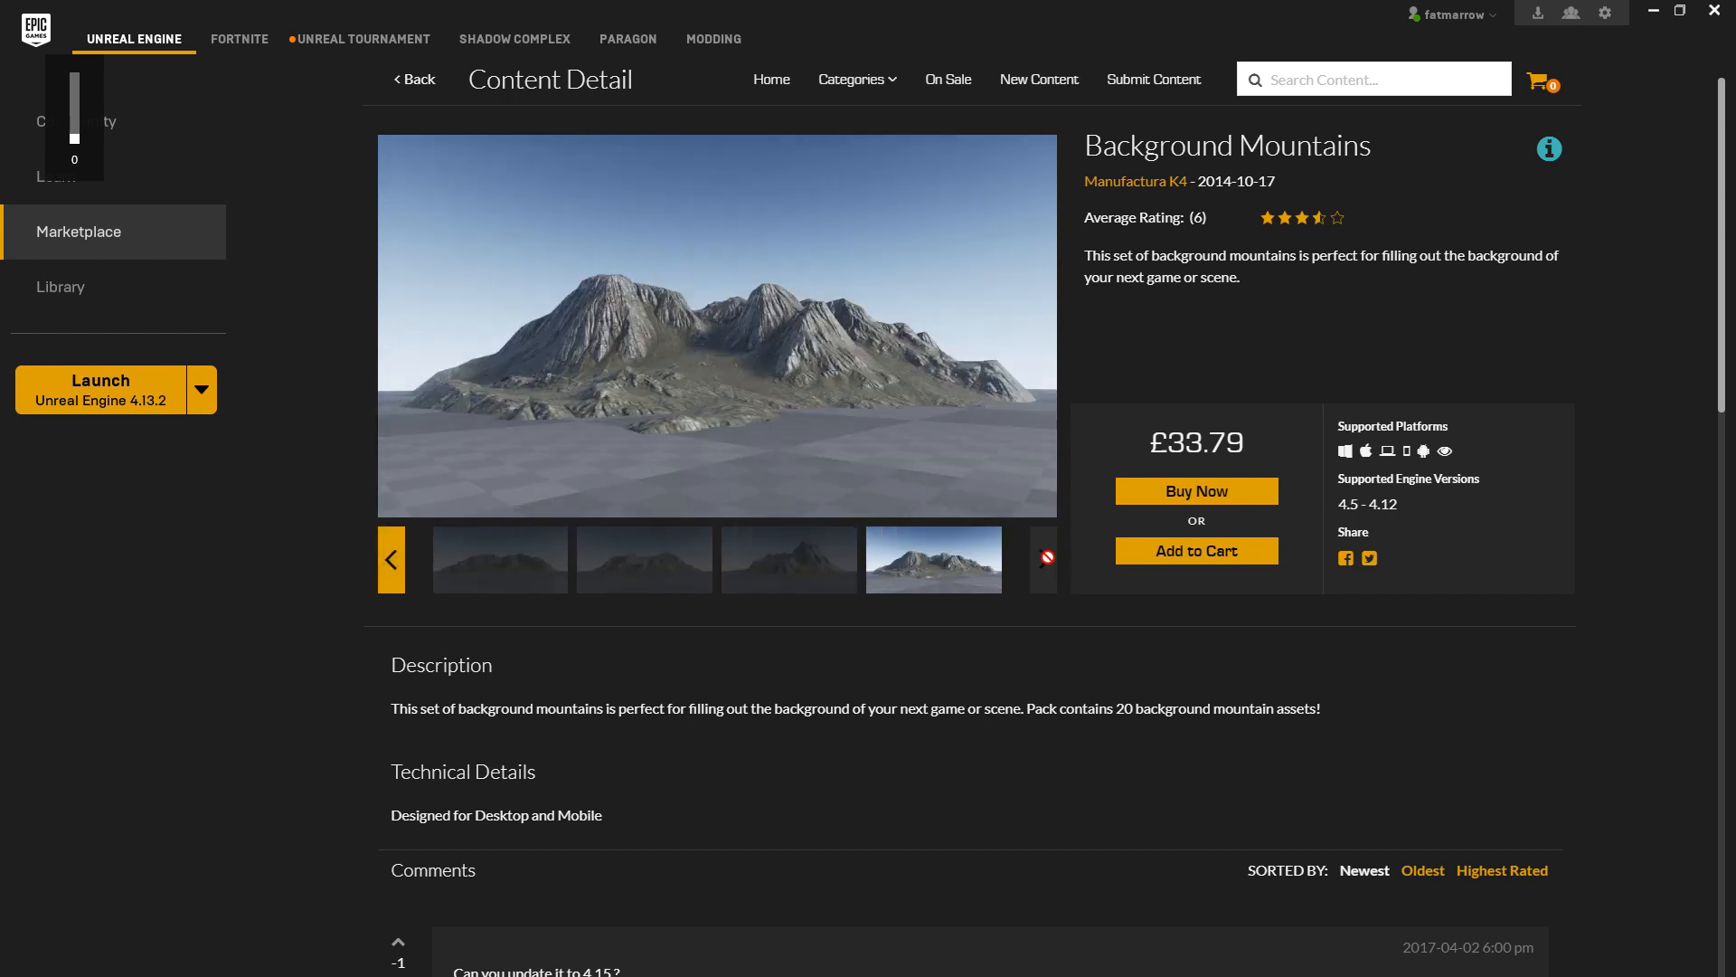
left_click(493, 577)
left_click(464, 581)
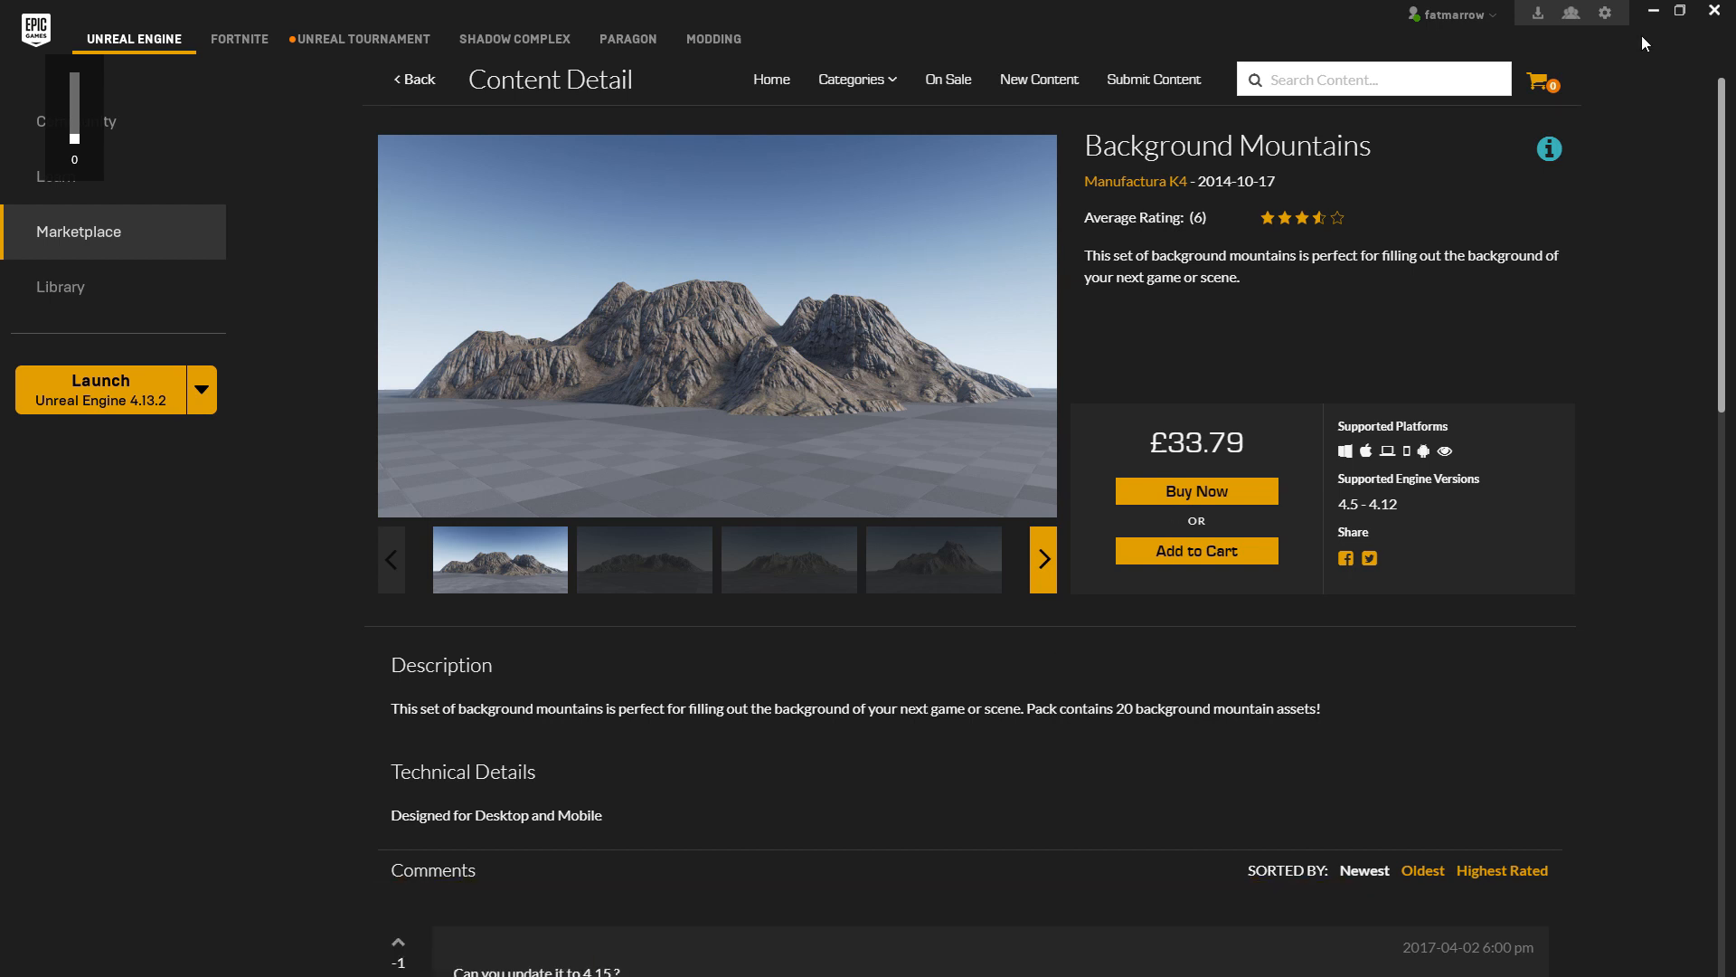
Switch back to the Unreal Editor and examine the Pankisi2 canyon at ground level, around the block walls and along the rocky path
left_click(1655, 13)
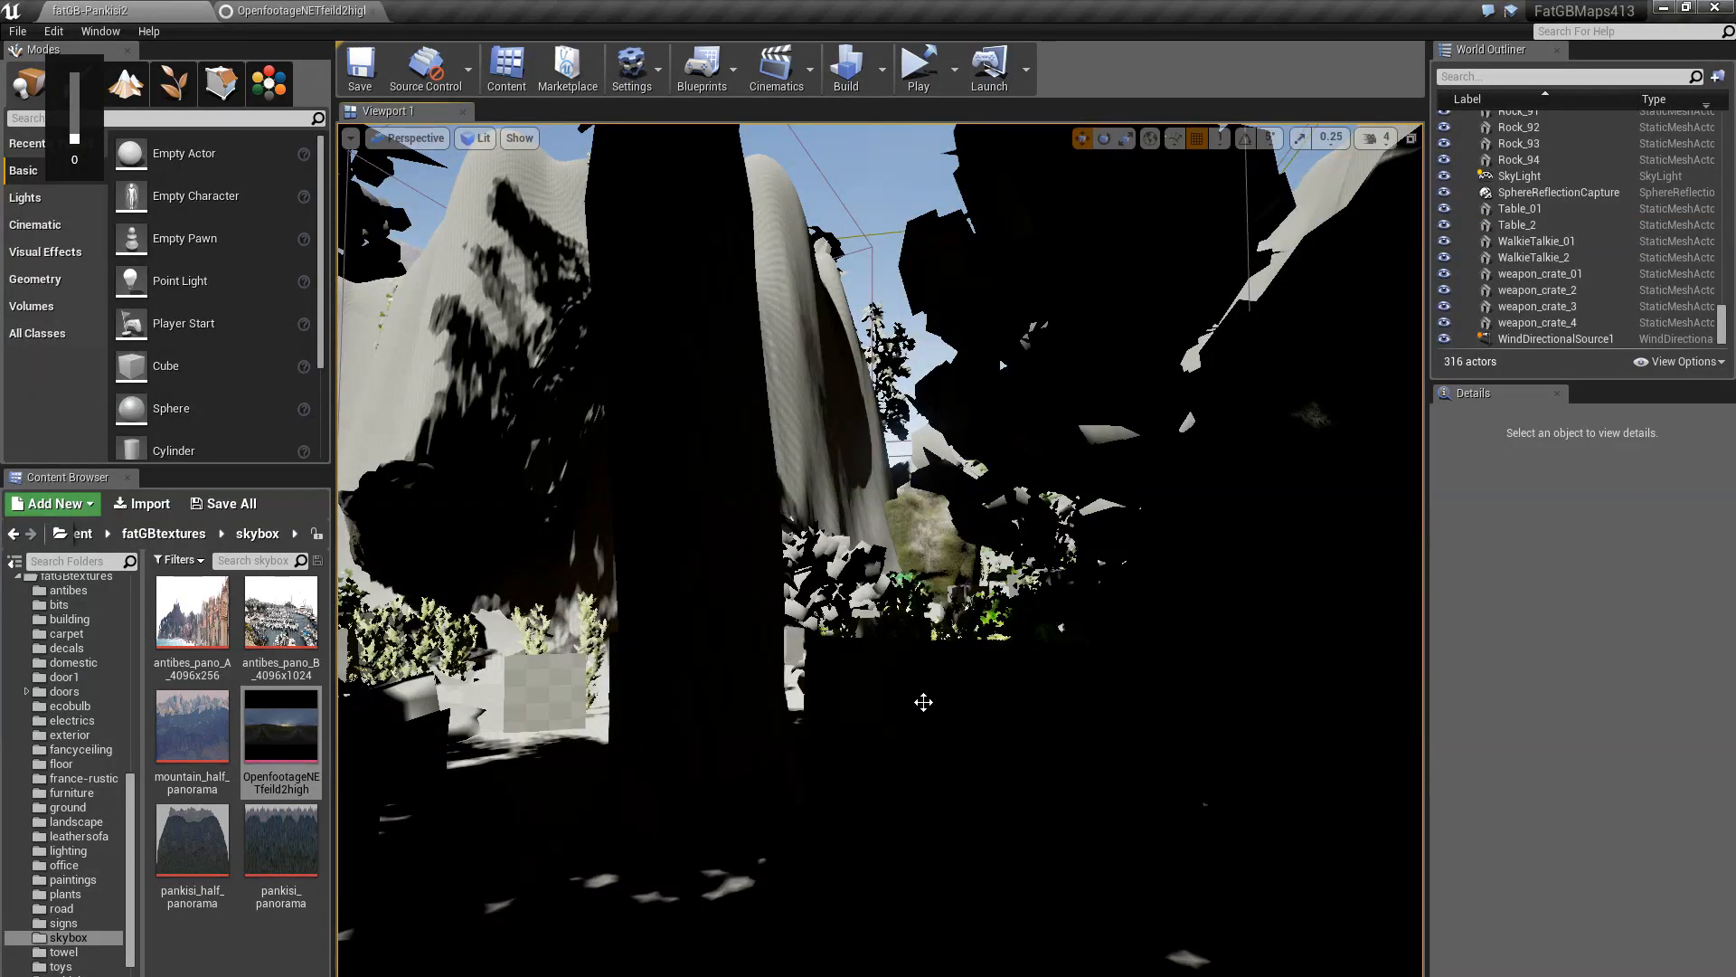
right_click_drag(977, 724, 801, 705)
key("w")
key("w")
key("s")
key("w")
key("XF86AudioLowerVolume")
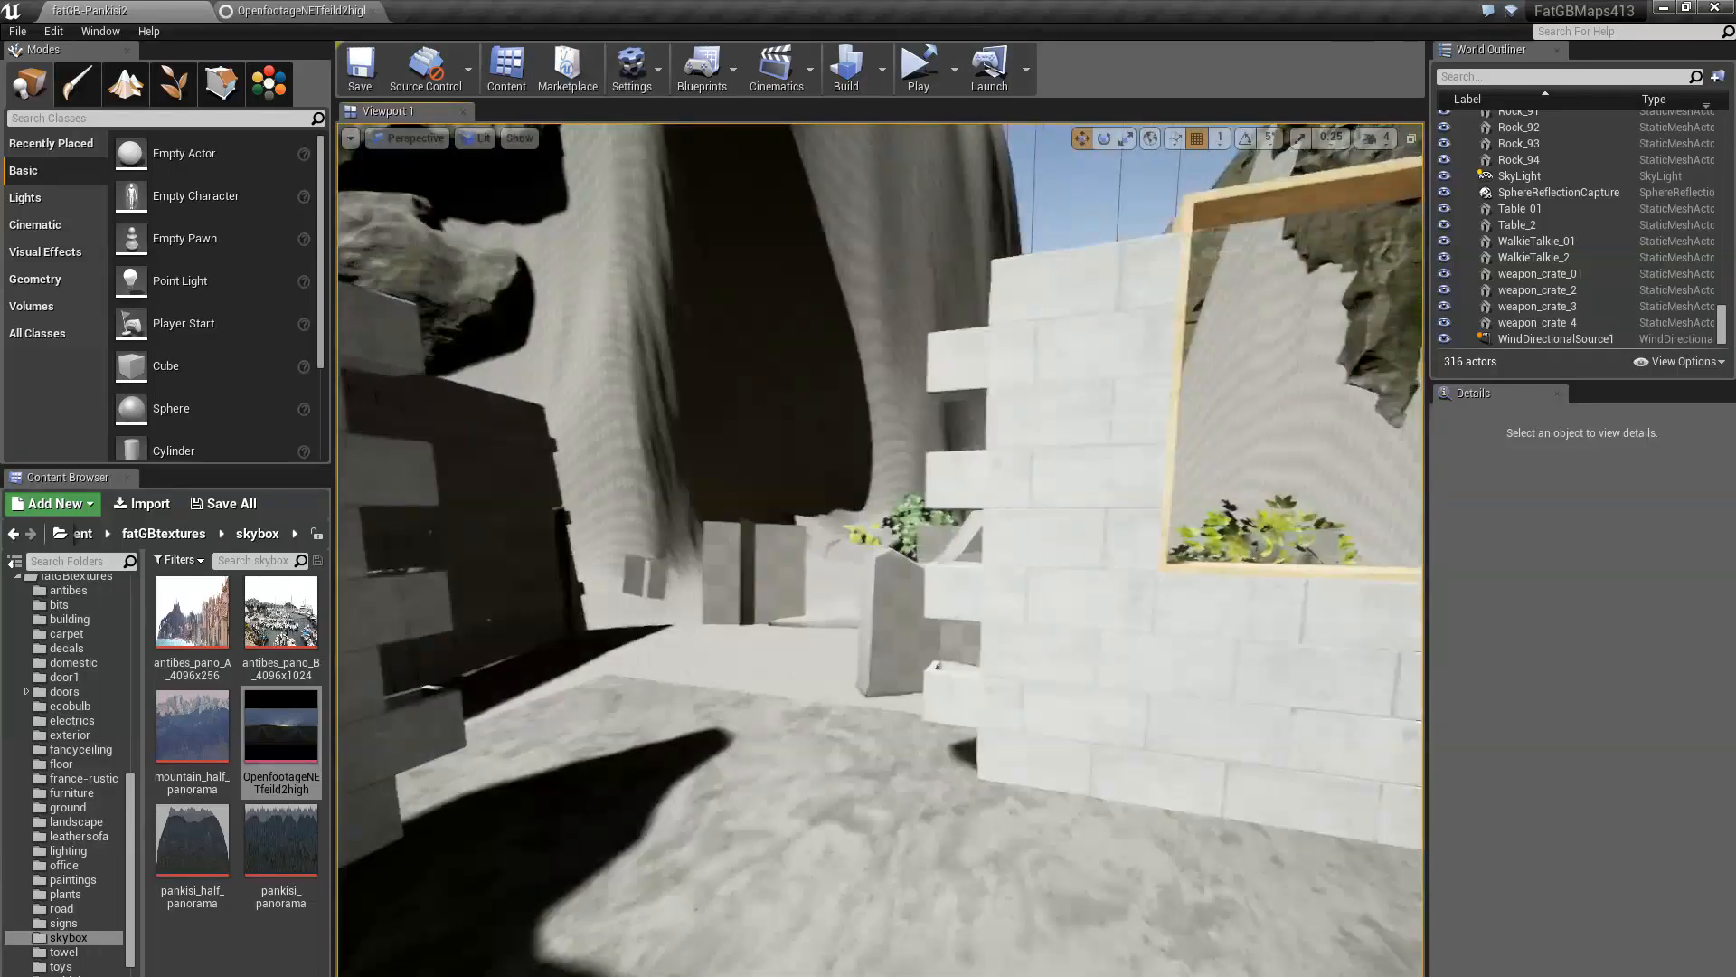
right_click_drag(800, 706, 746, 706)
key("w")
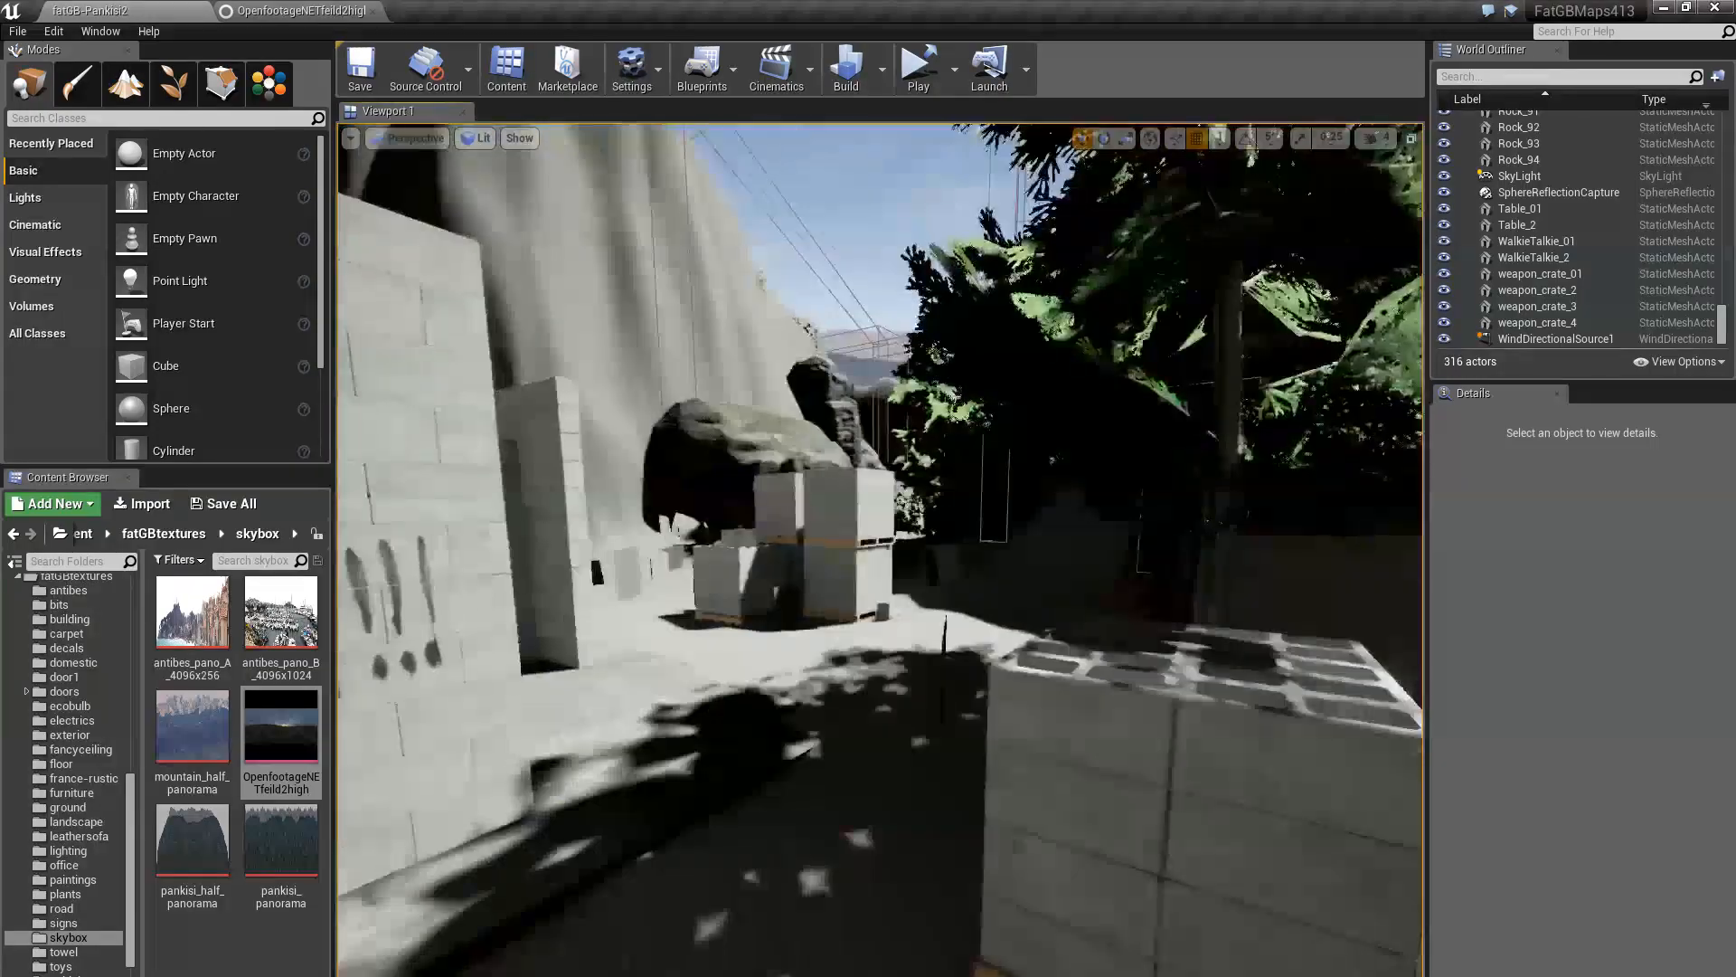
right_click_drag(880, 550, 814, 550)
key("w")
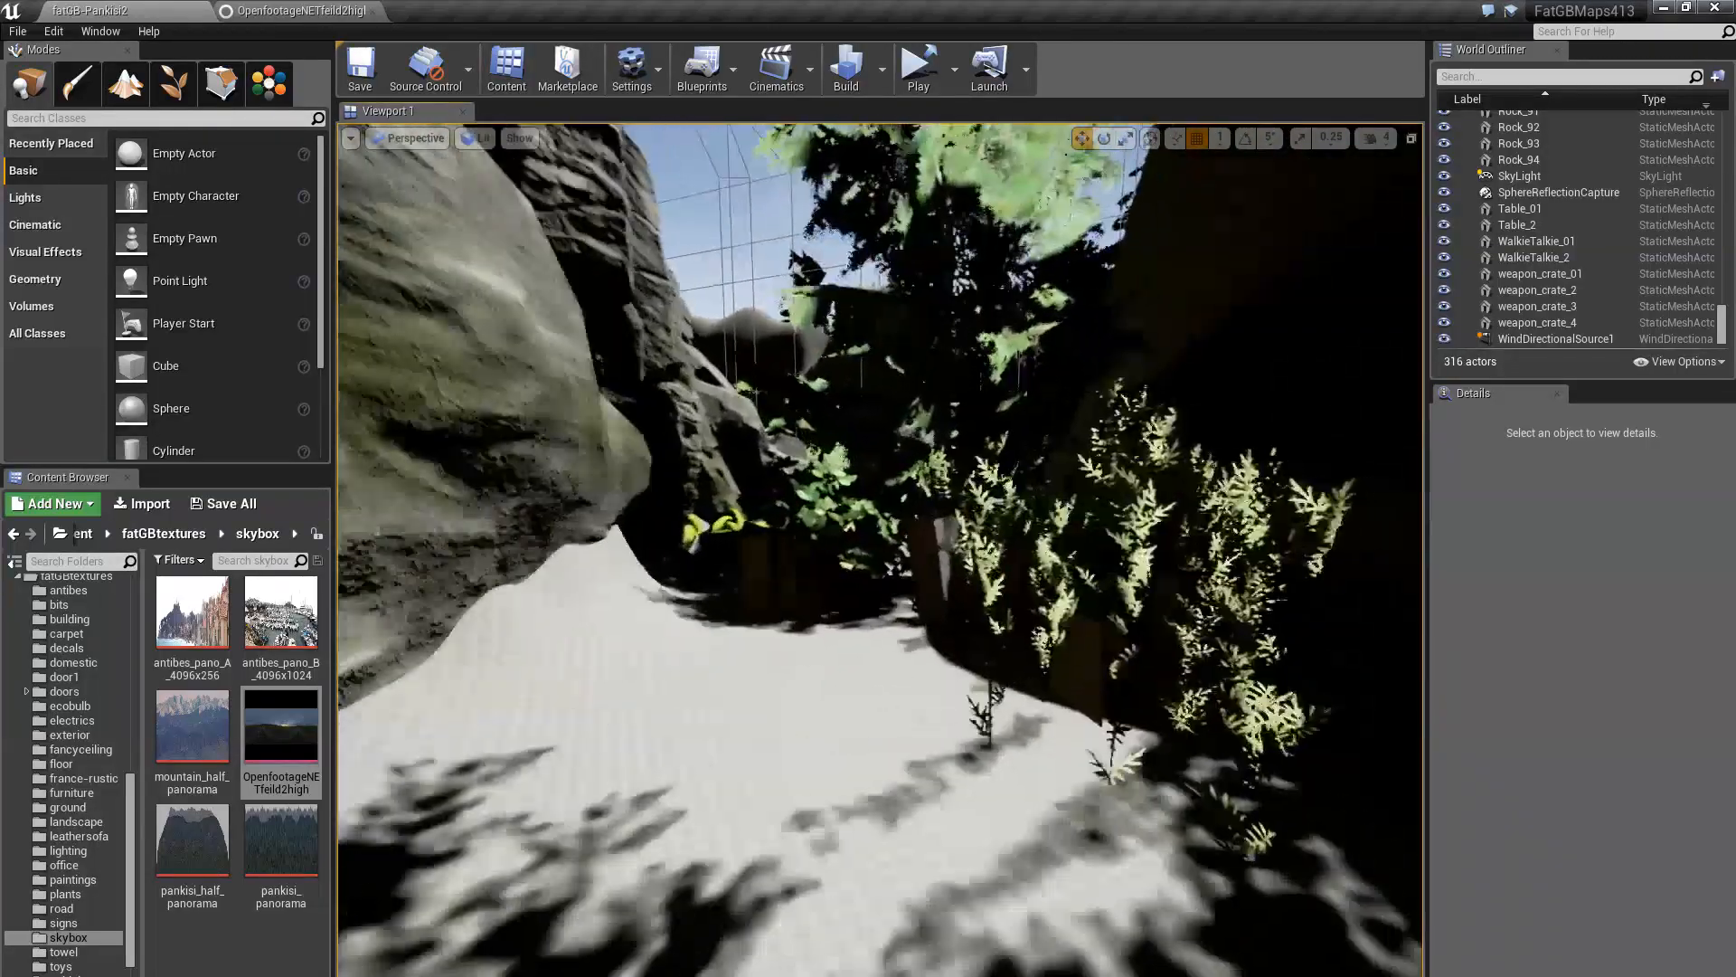
key("w")
Examine the canyon layout from overhead and from beside the ruined building on the valley floor
mouse_move(880, 550)
right_mouse_down()
mouse_move(874, 526)
mouse_move(879, 579)
right_mouse_up()
key("w")
key("XF86AudioLowerVolume")
key("w")
key("w")
key("s")
right_click_drag(584, 338, 589, 333)
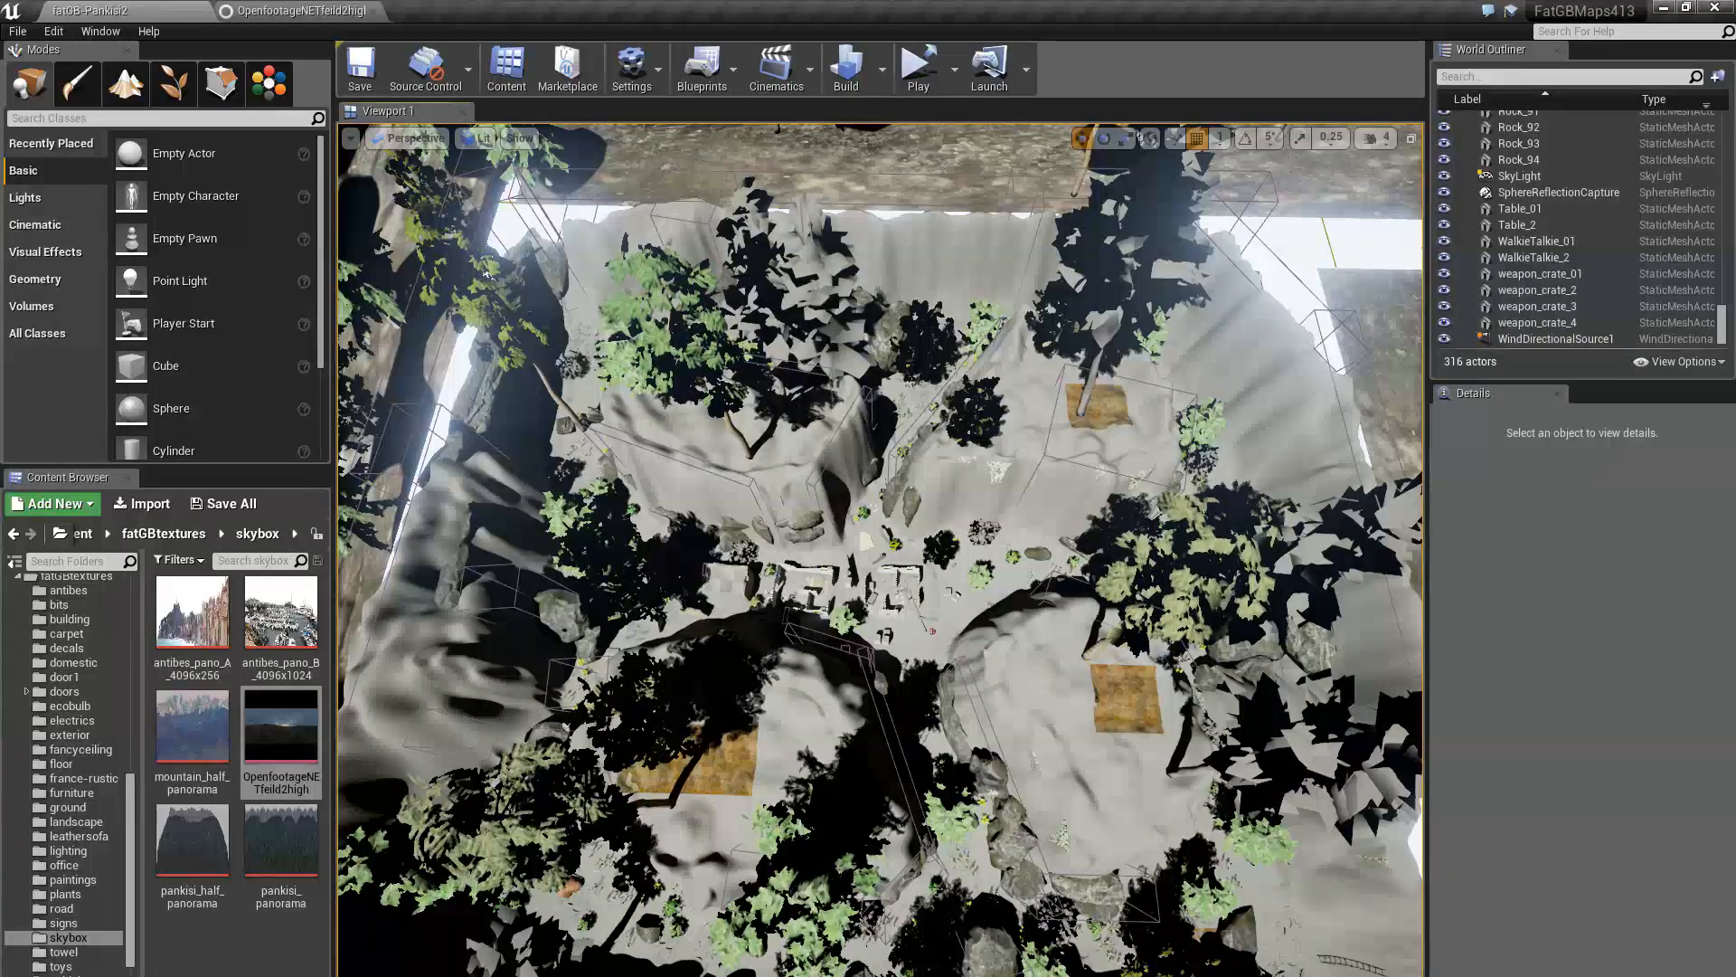
key("w")
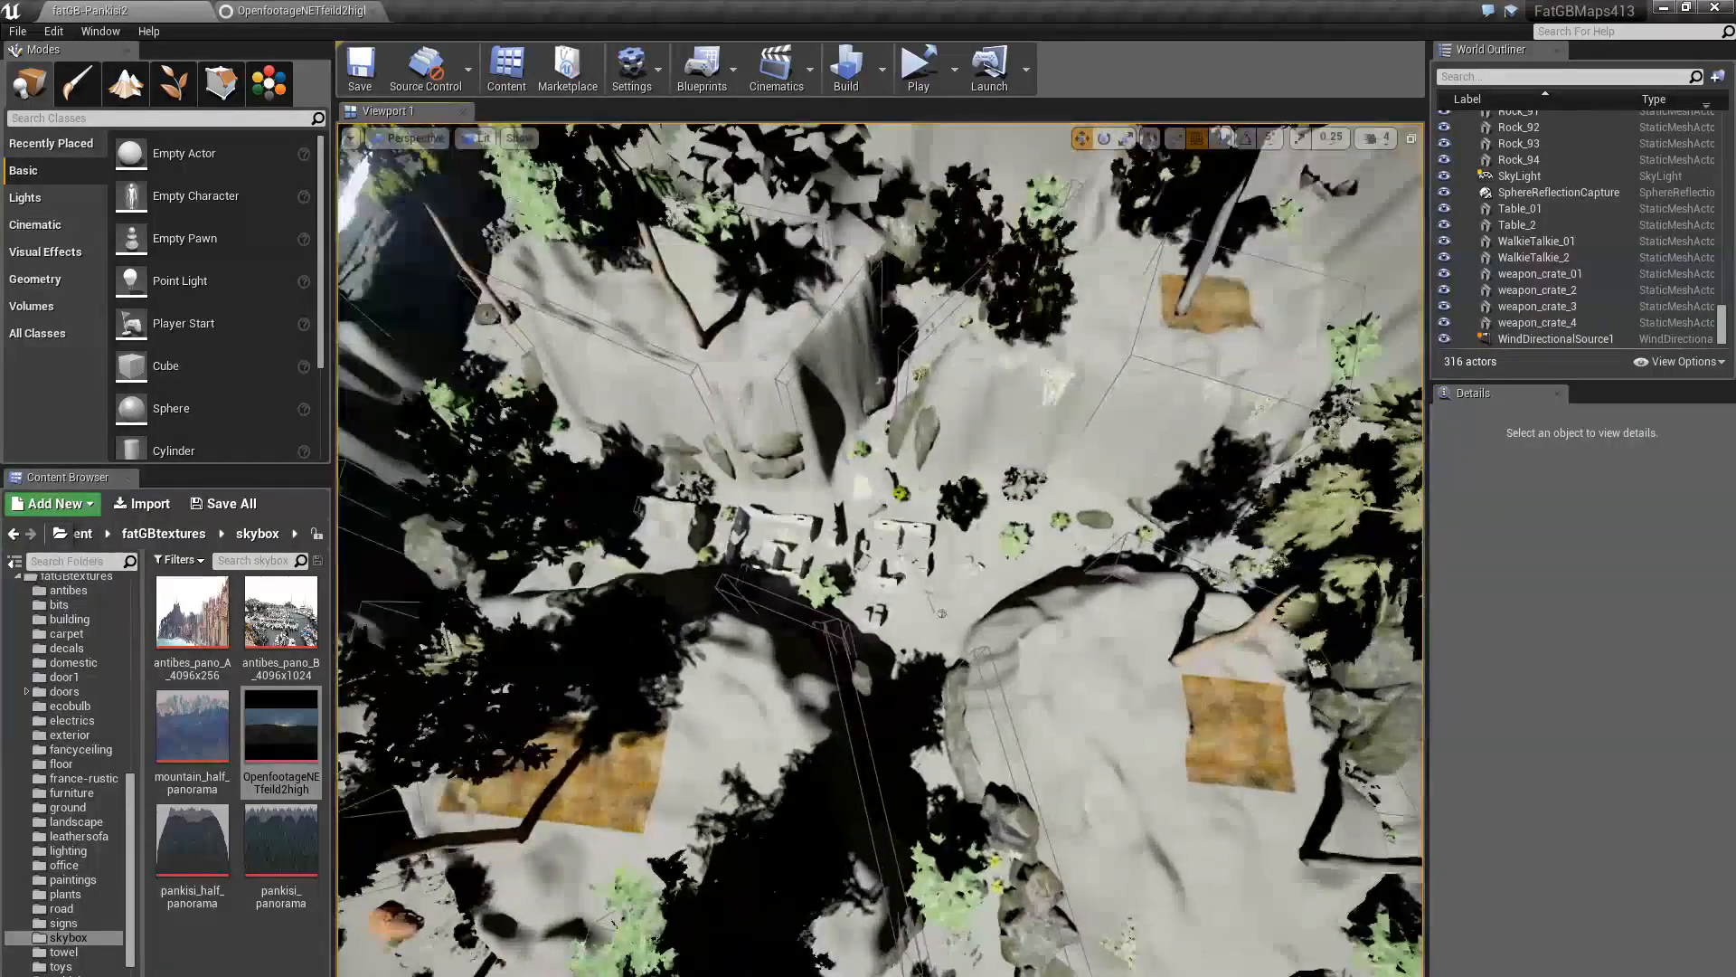
key("w")
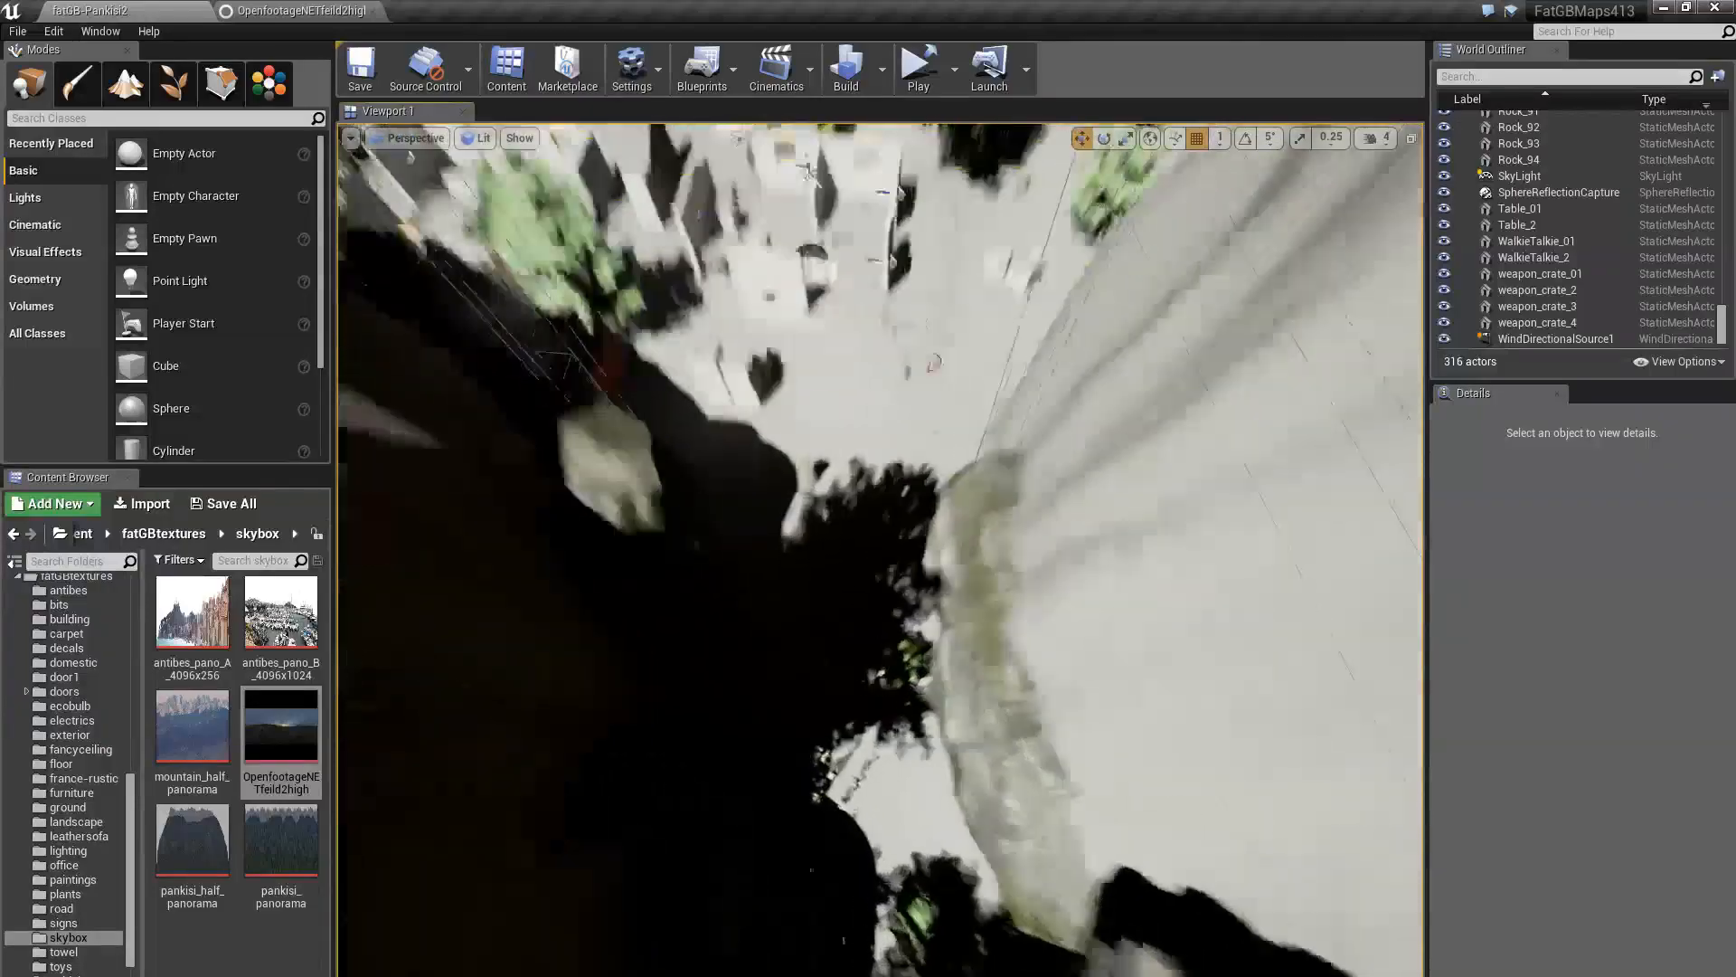
key("w")
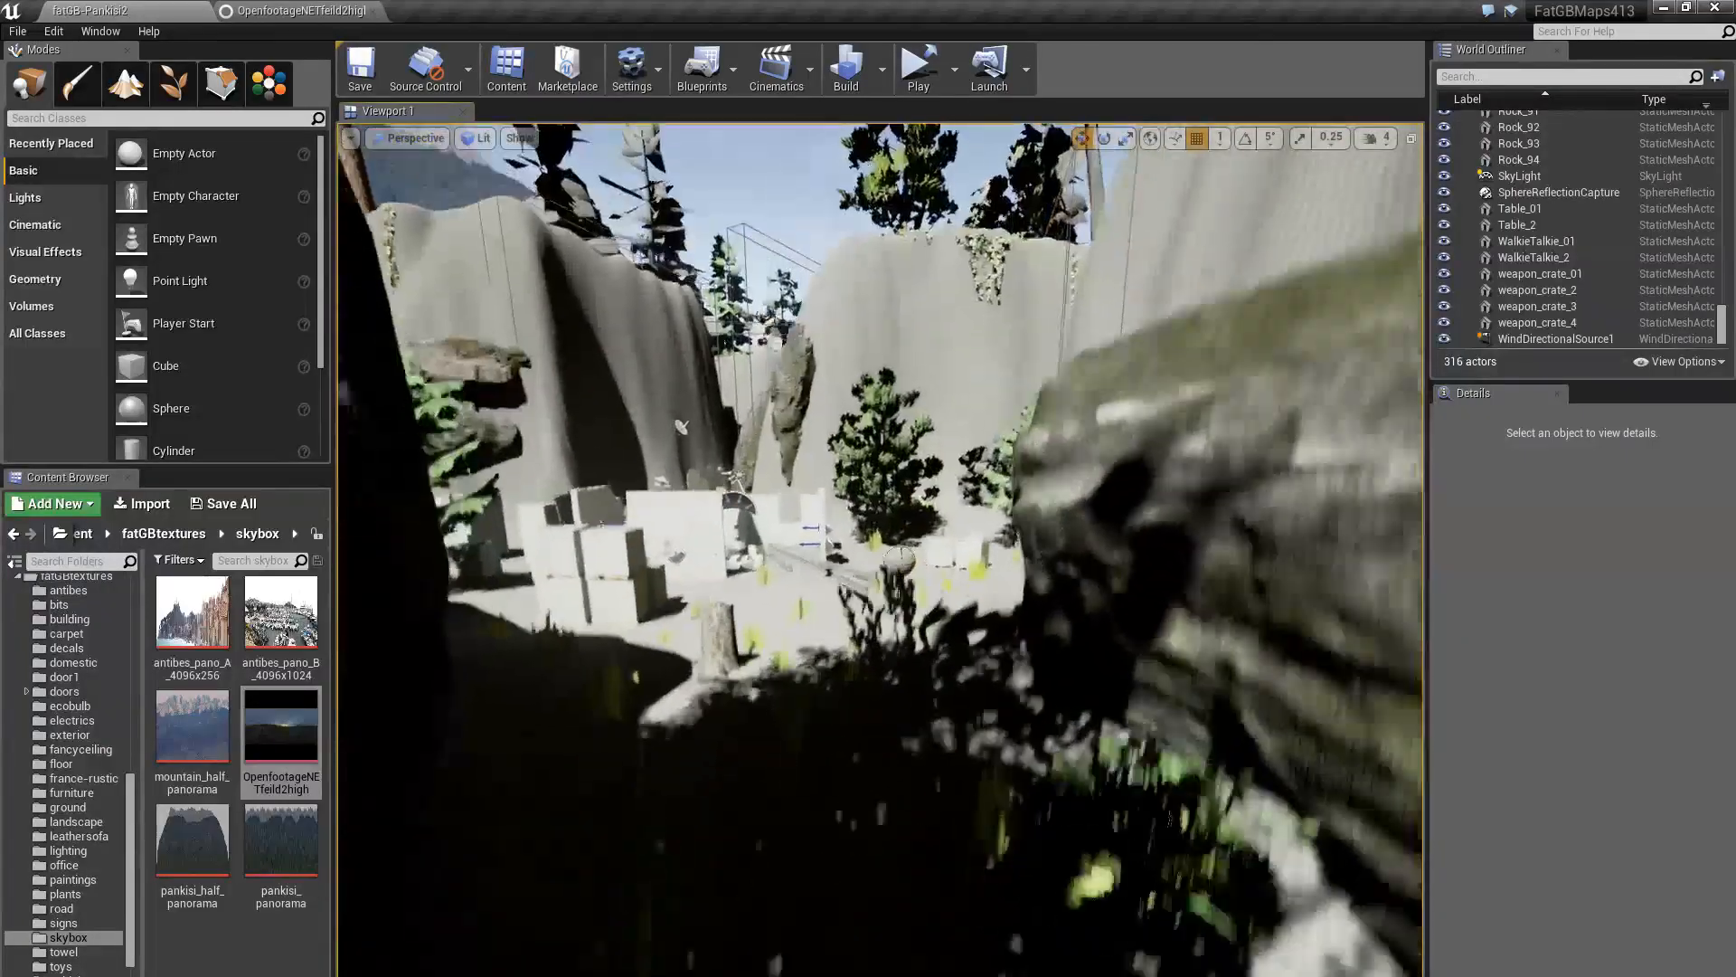
key("w")
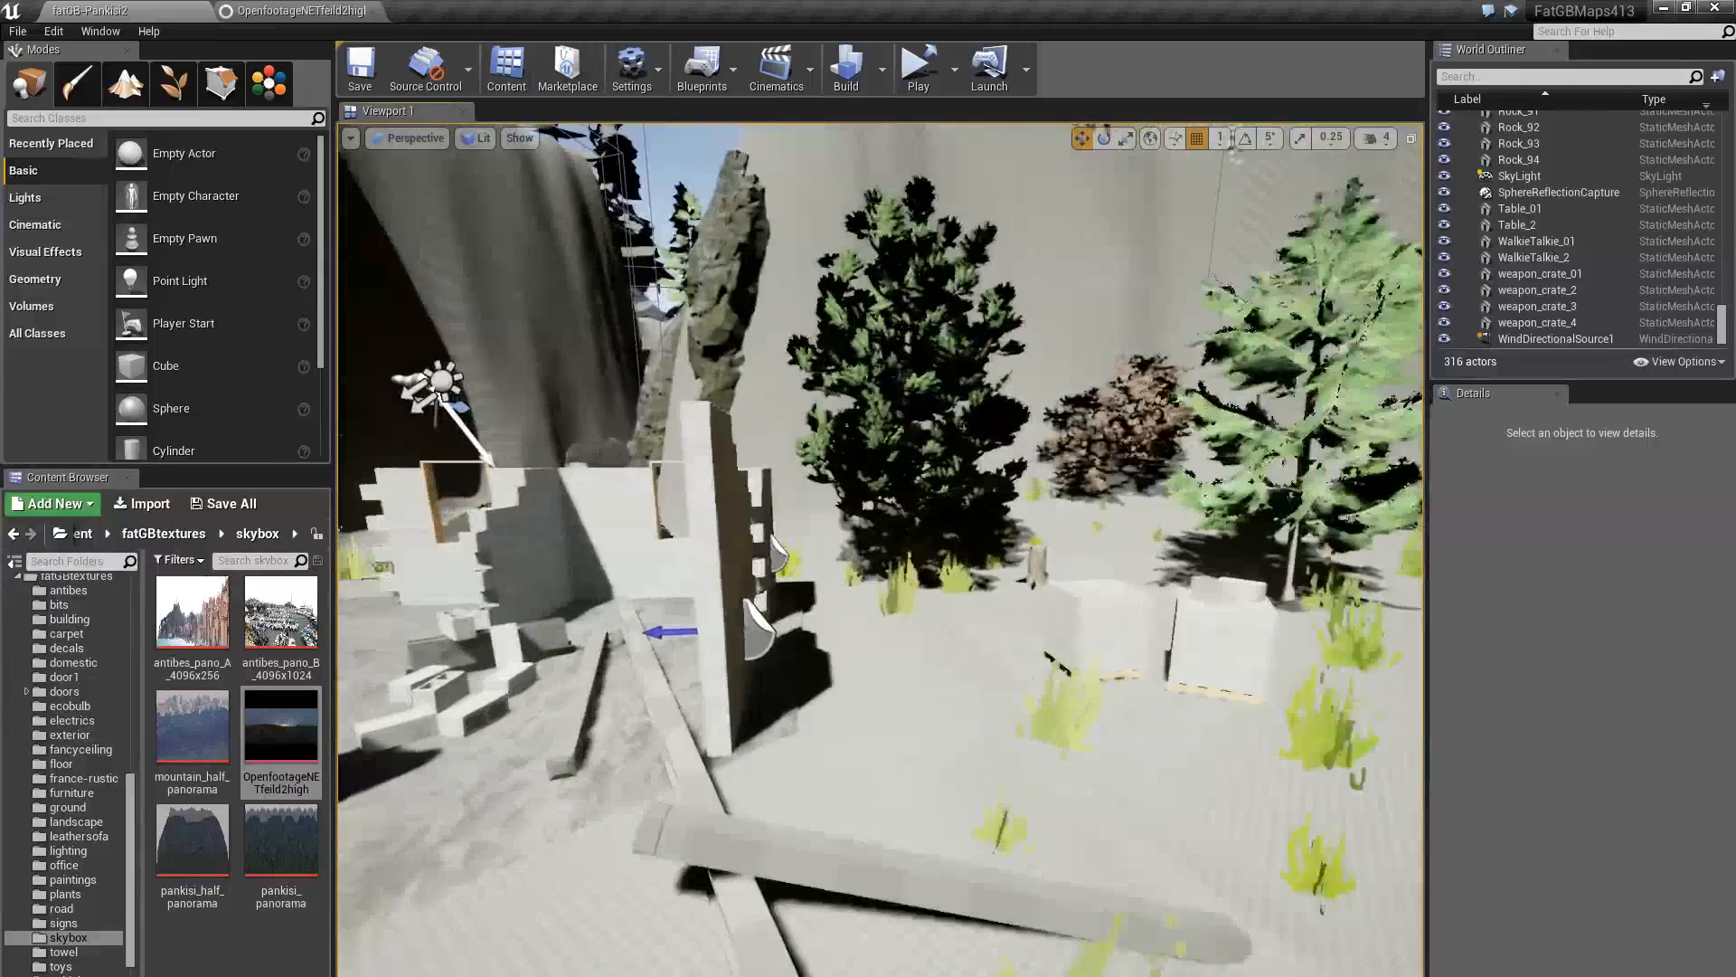
right_click_drag(880, 549, 1302, 549)
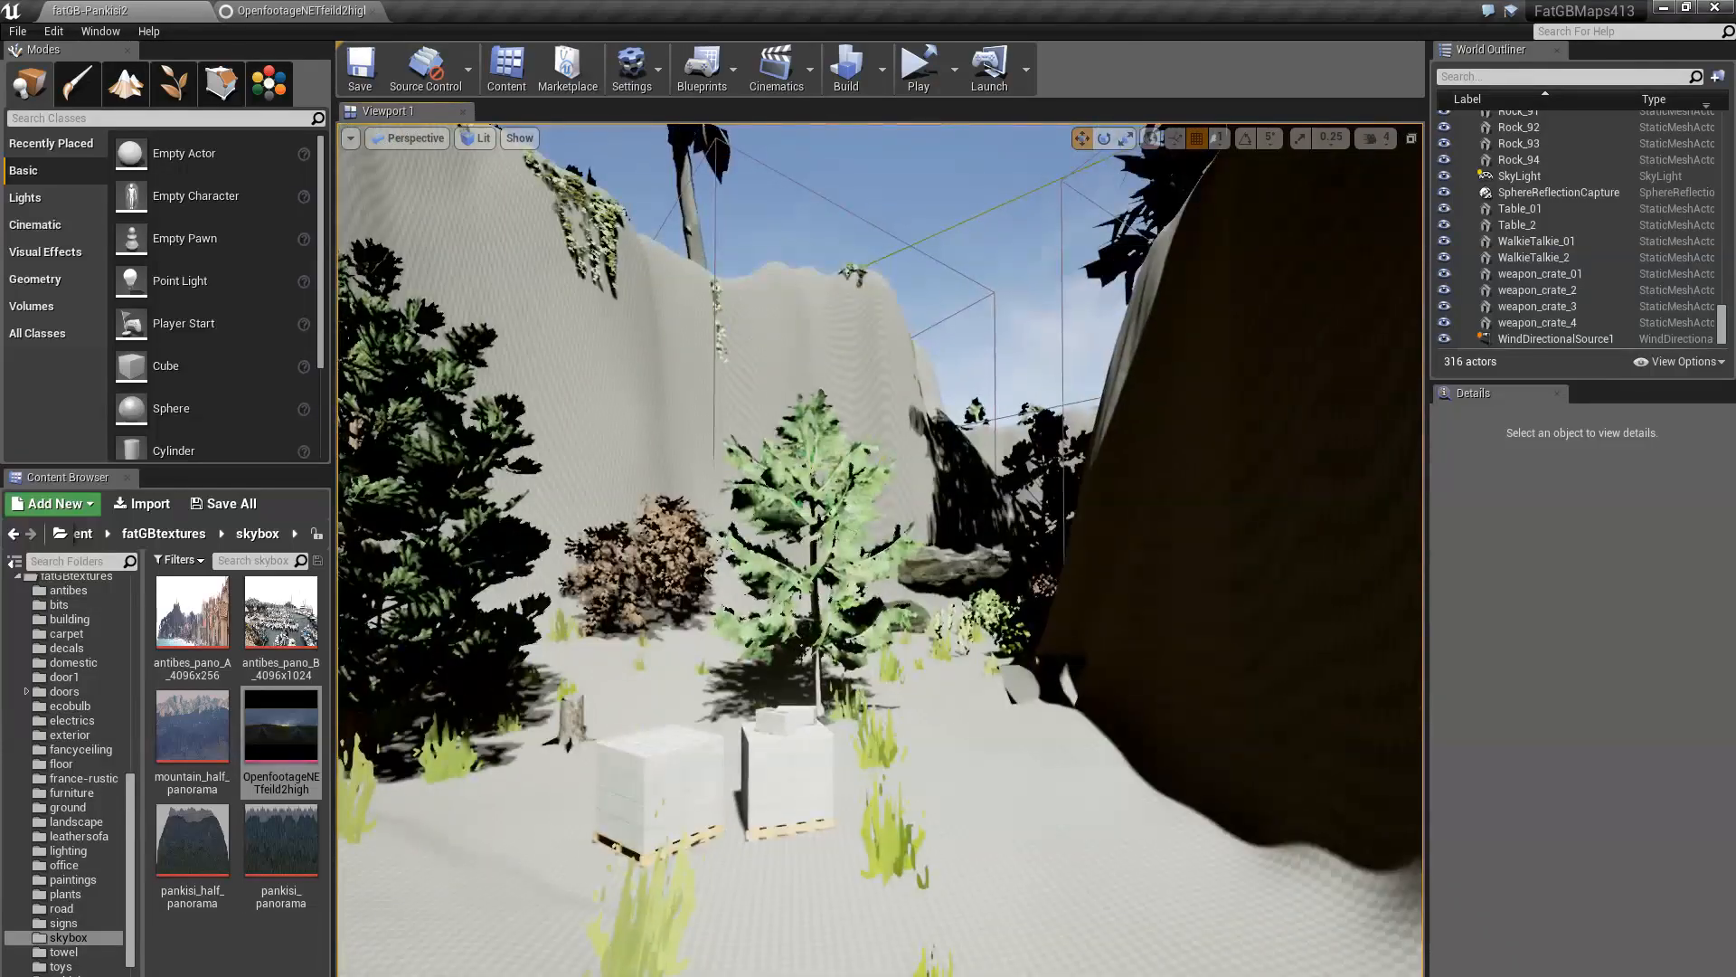
right_click_drag(1302, 549, 1336, 513)
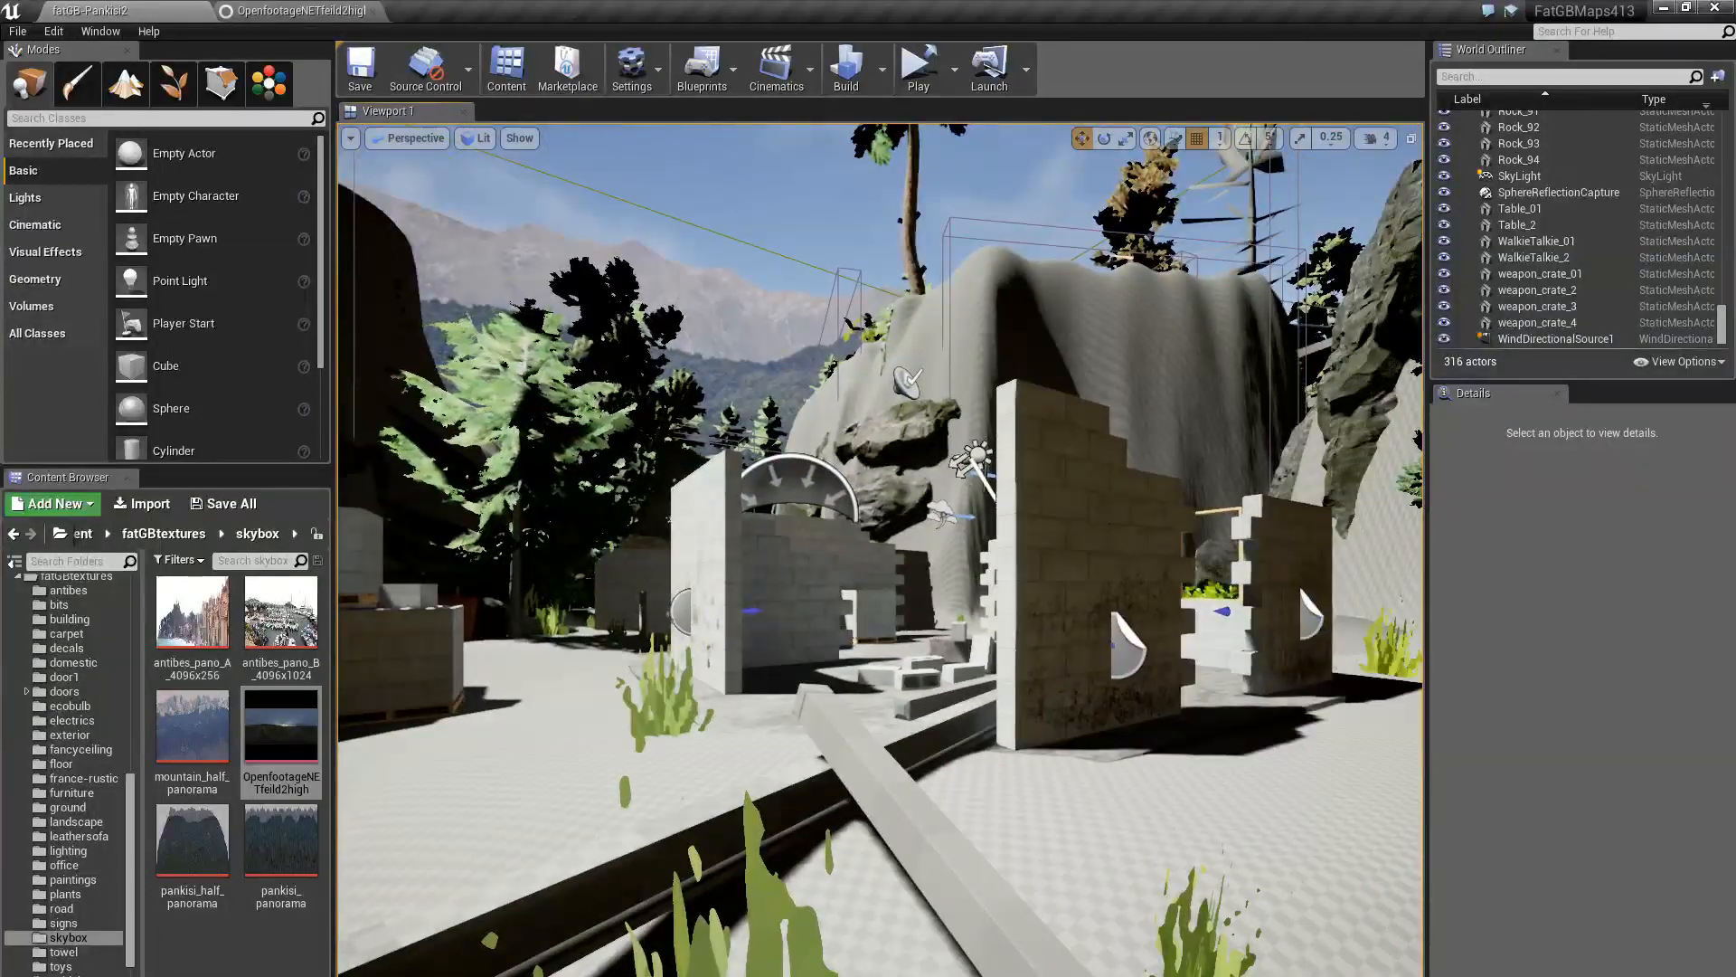
Select the mountain panorama mesh fatGB-skybox-halfpano2 from above the cliffs and examine its full span and the gaps between neighbouring panoramas
right_click_drag(1337, 514, 1679, 492)
right_click_drag(838, 611, 1029, 610)
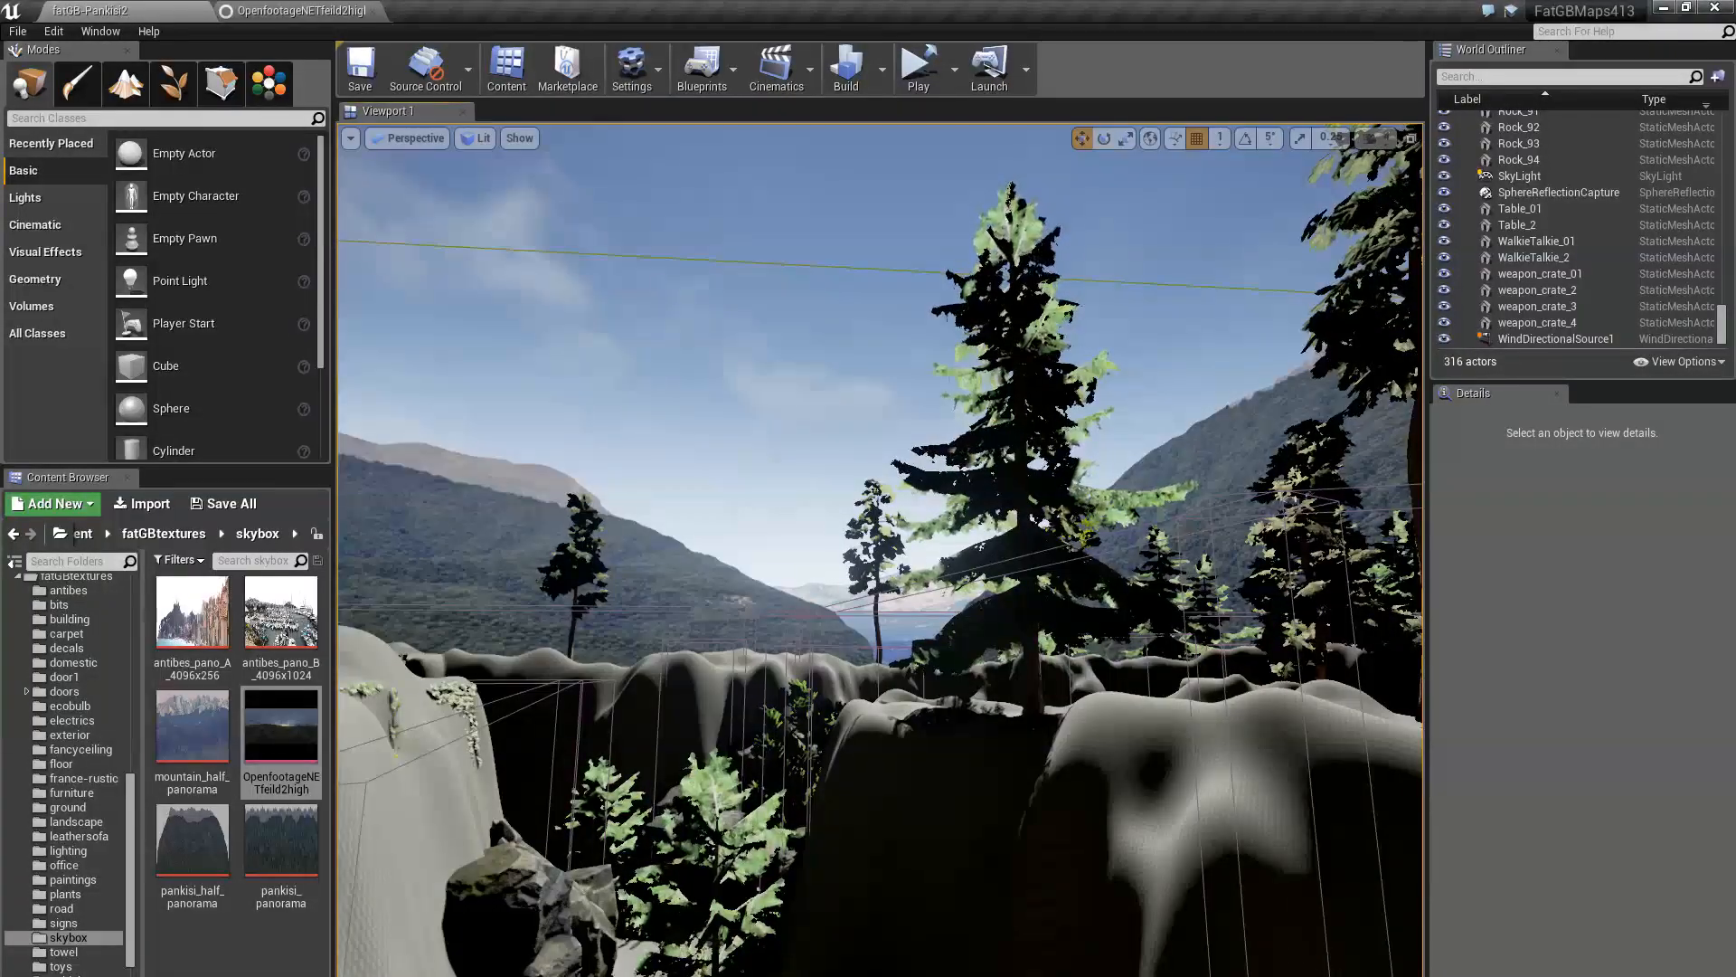
right_click_drag(837, 579, 723, 403)
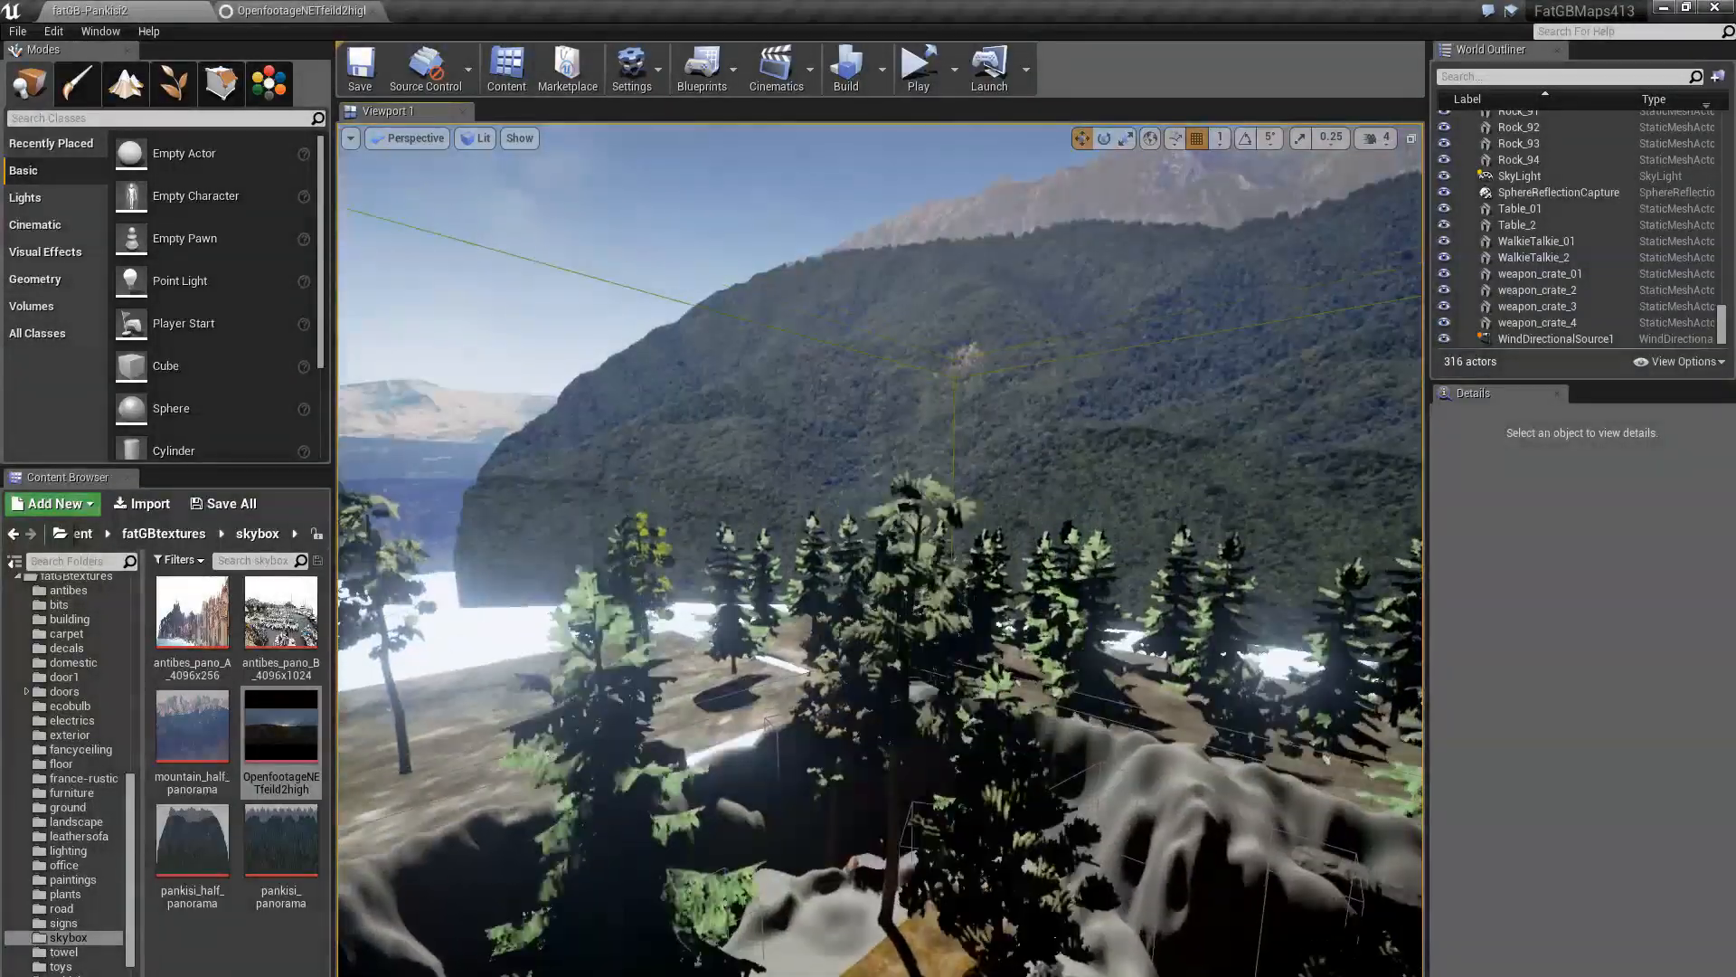
right_click_drag(941, 724, 1006, 637)
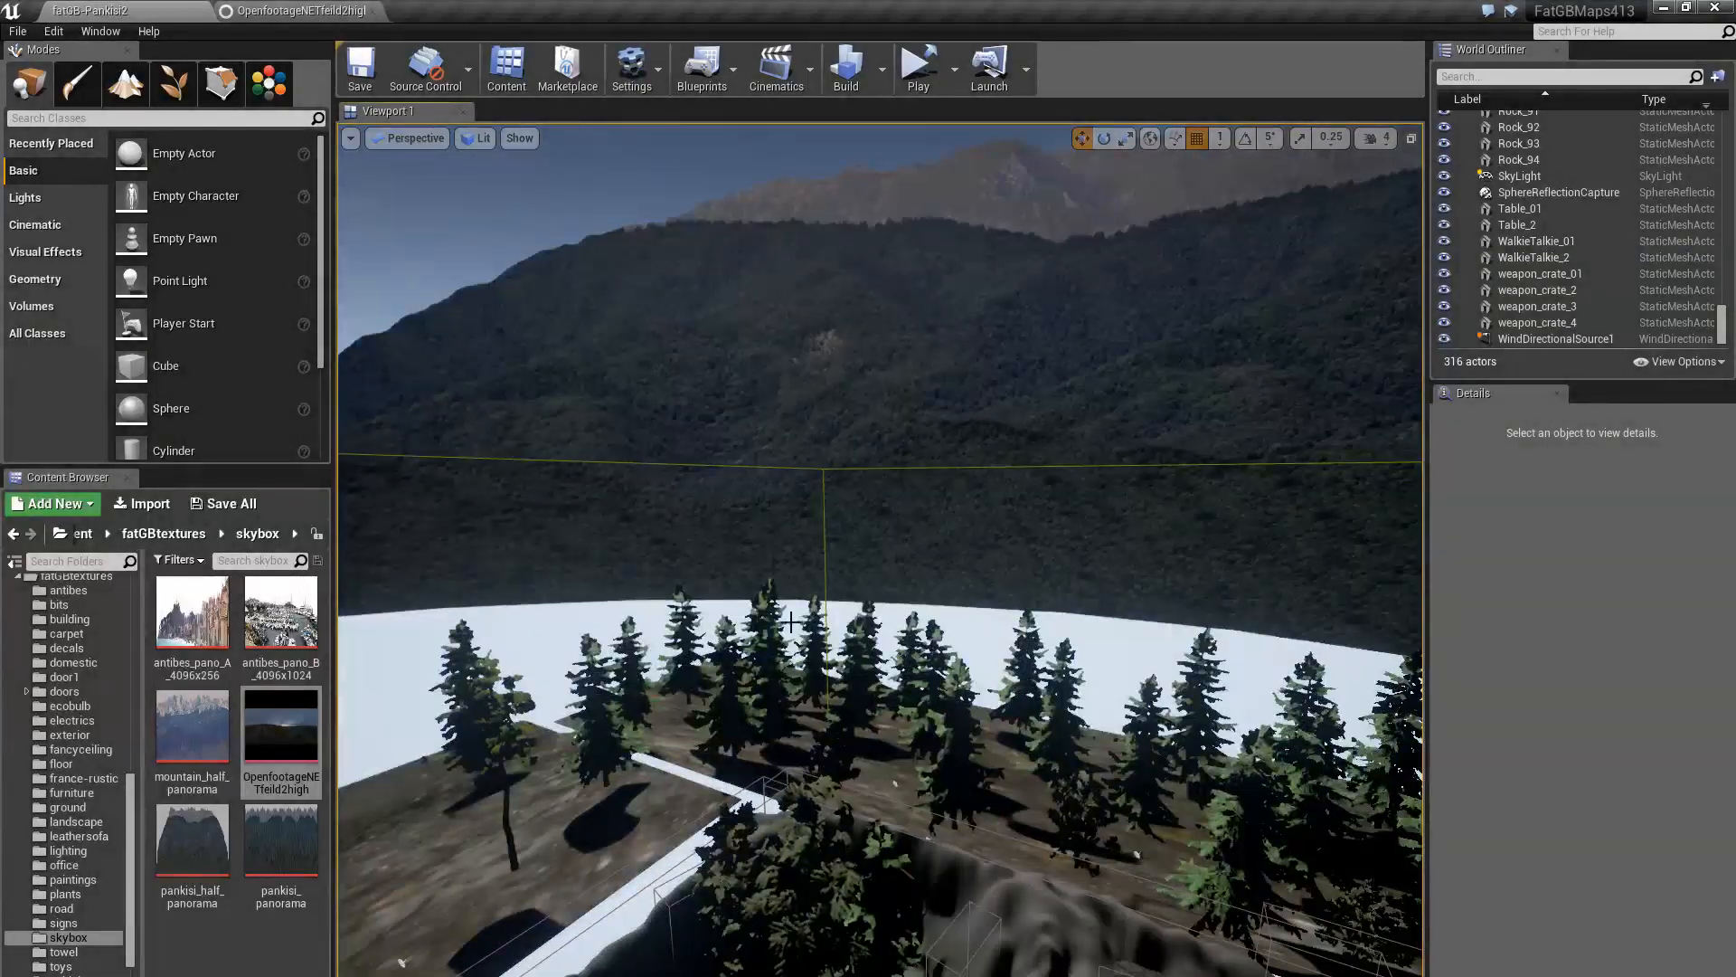
right_click_drag(880, 550, 909, 604)
left_click(966, 550)
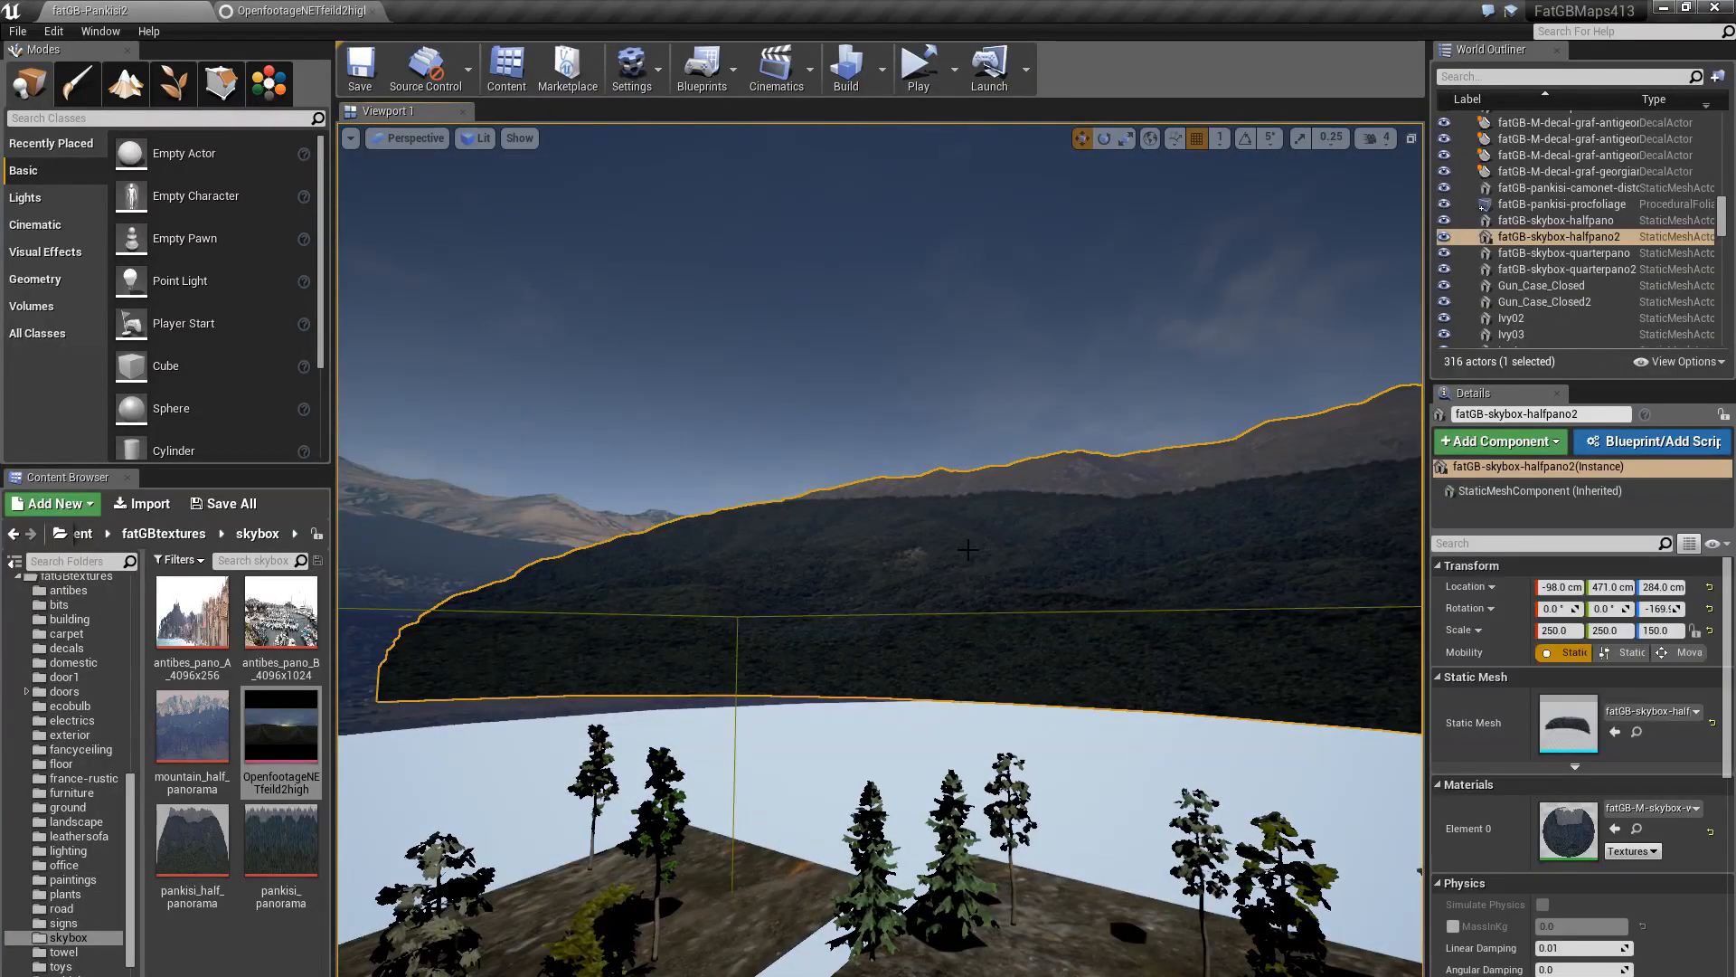
right_click_drag(966, 550, 857, 555)
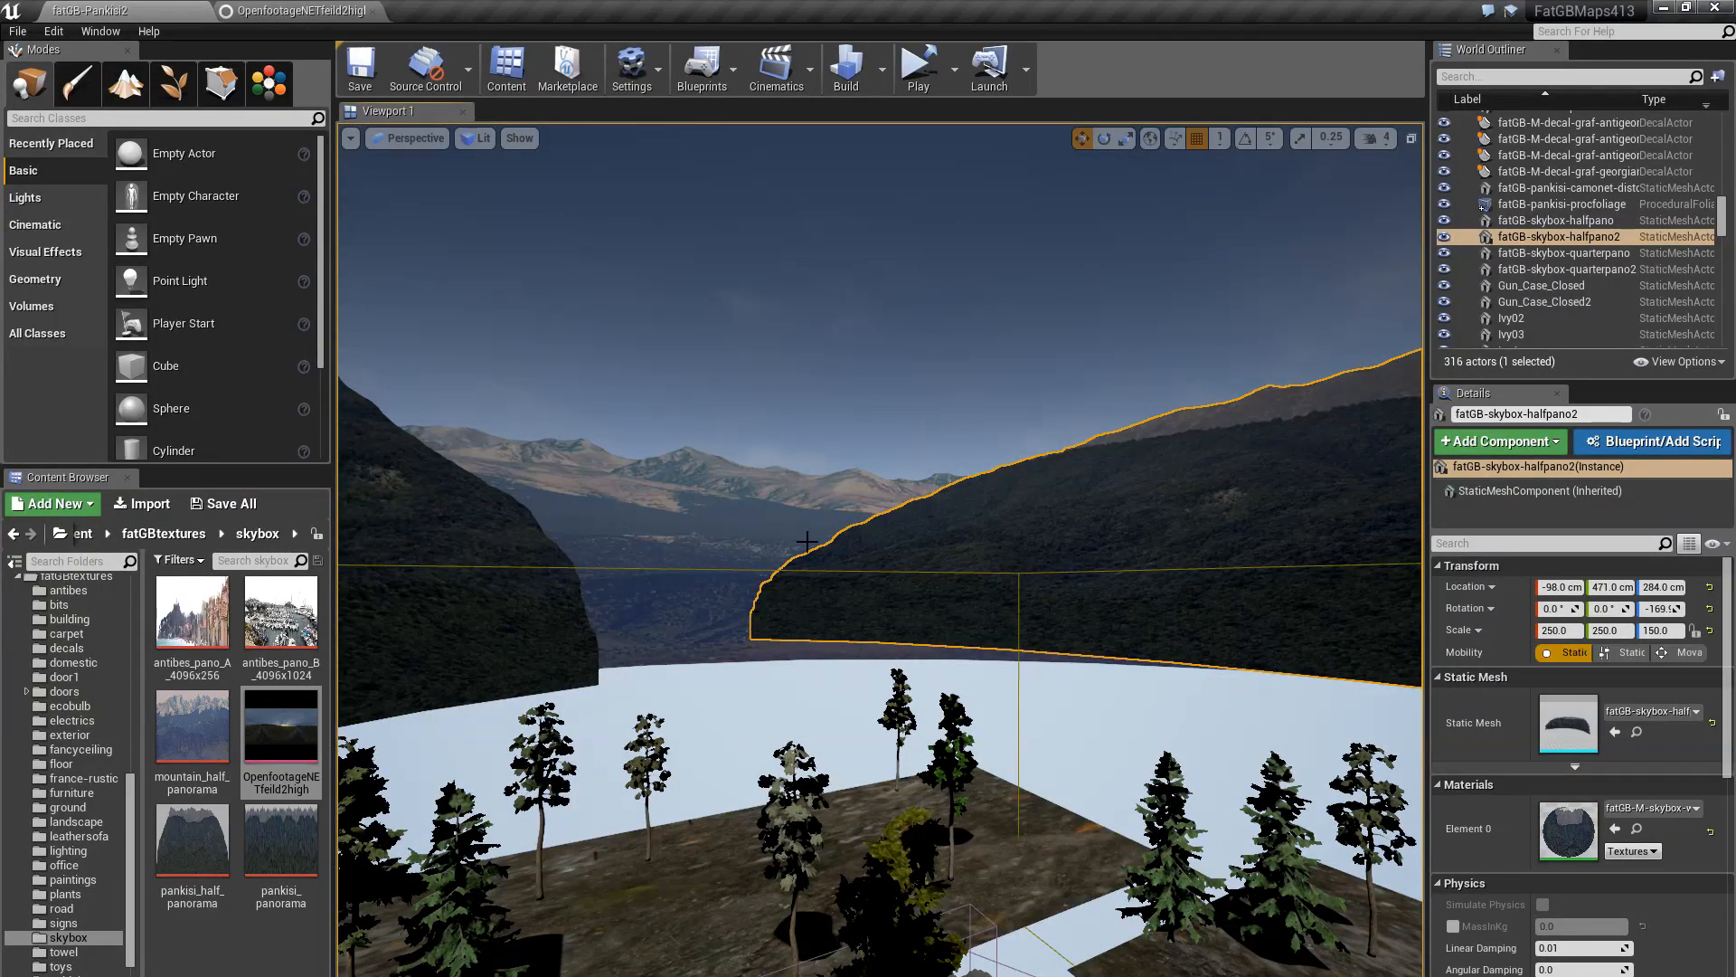
right_click_drag(891, 553, 1239, 539)
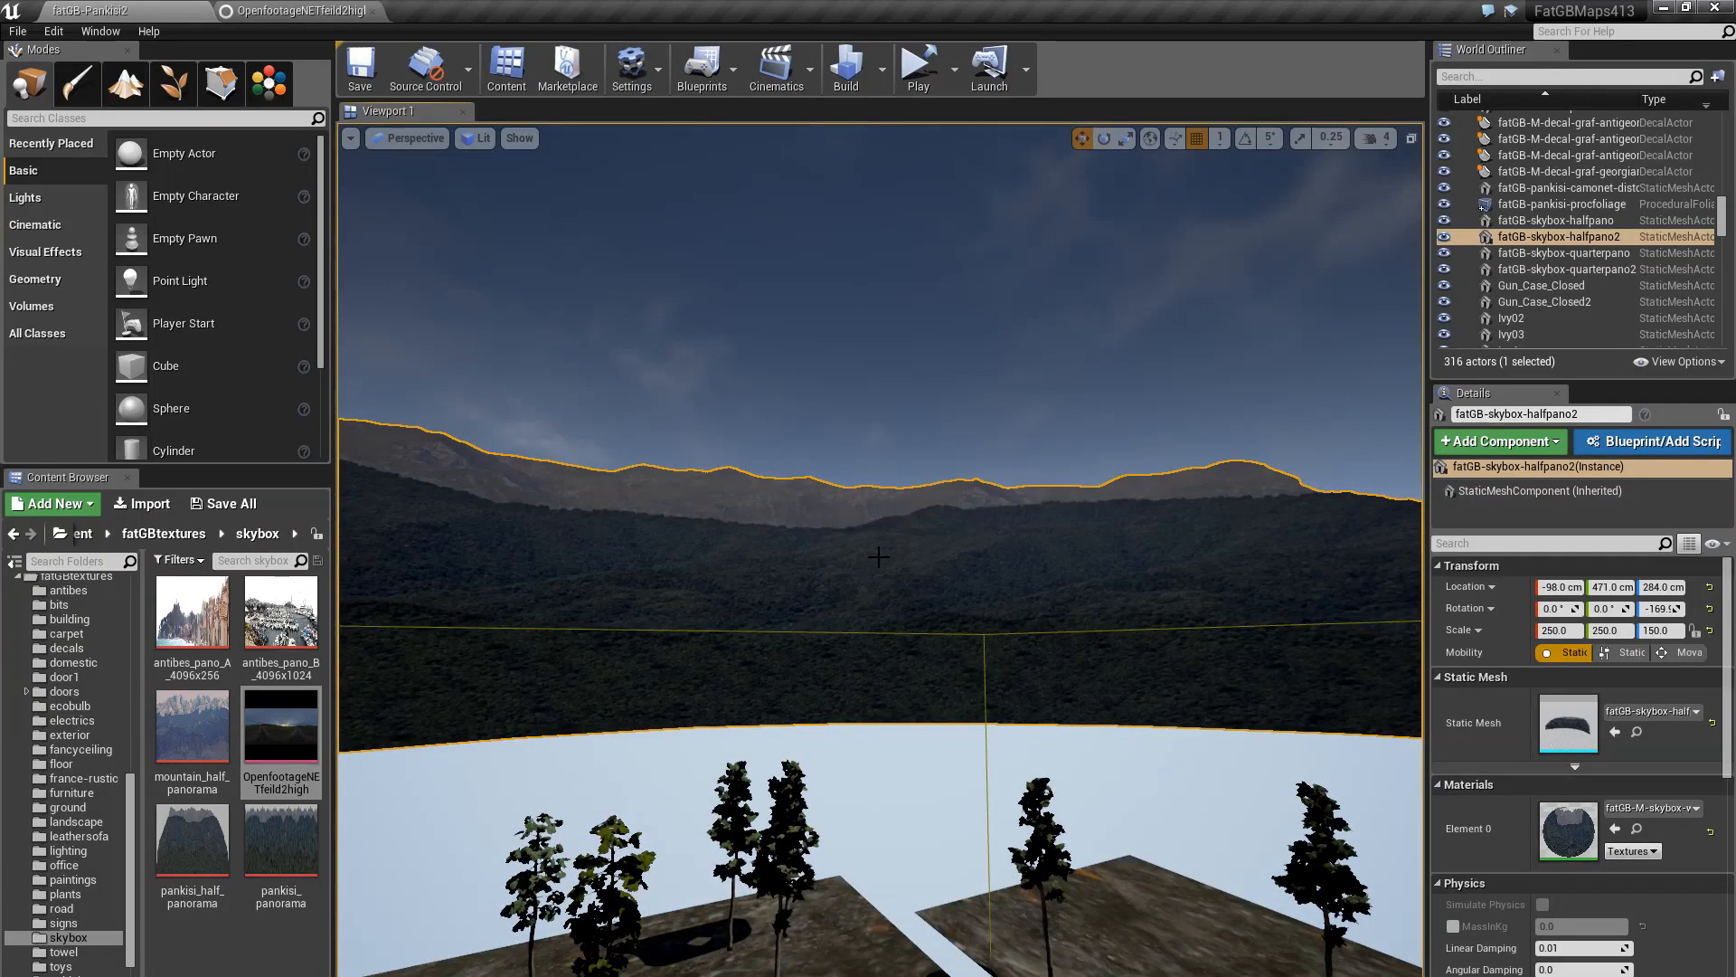
right_click_drag(878, 556, 1040, 554)
right_click_drag(719, 607, 801, 624)
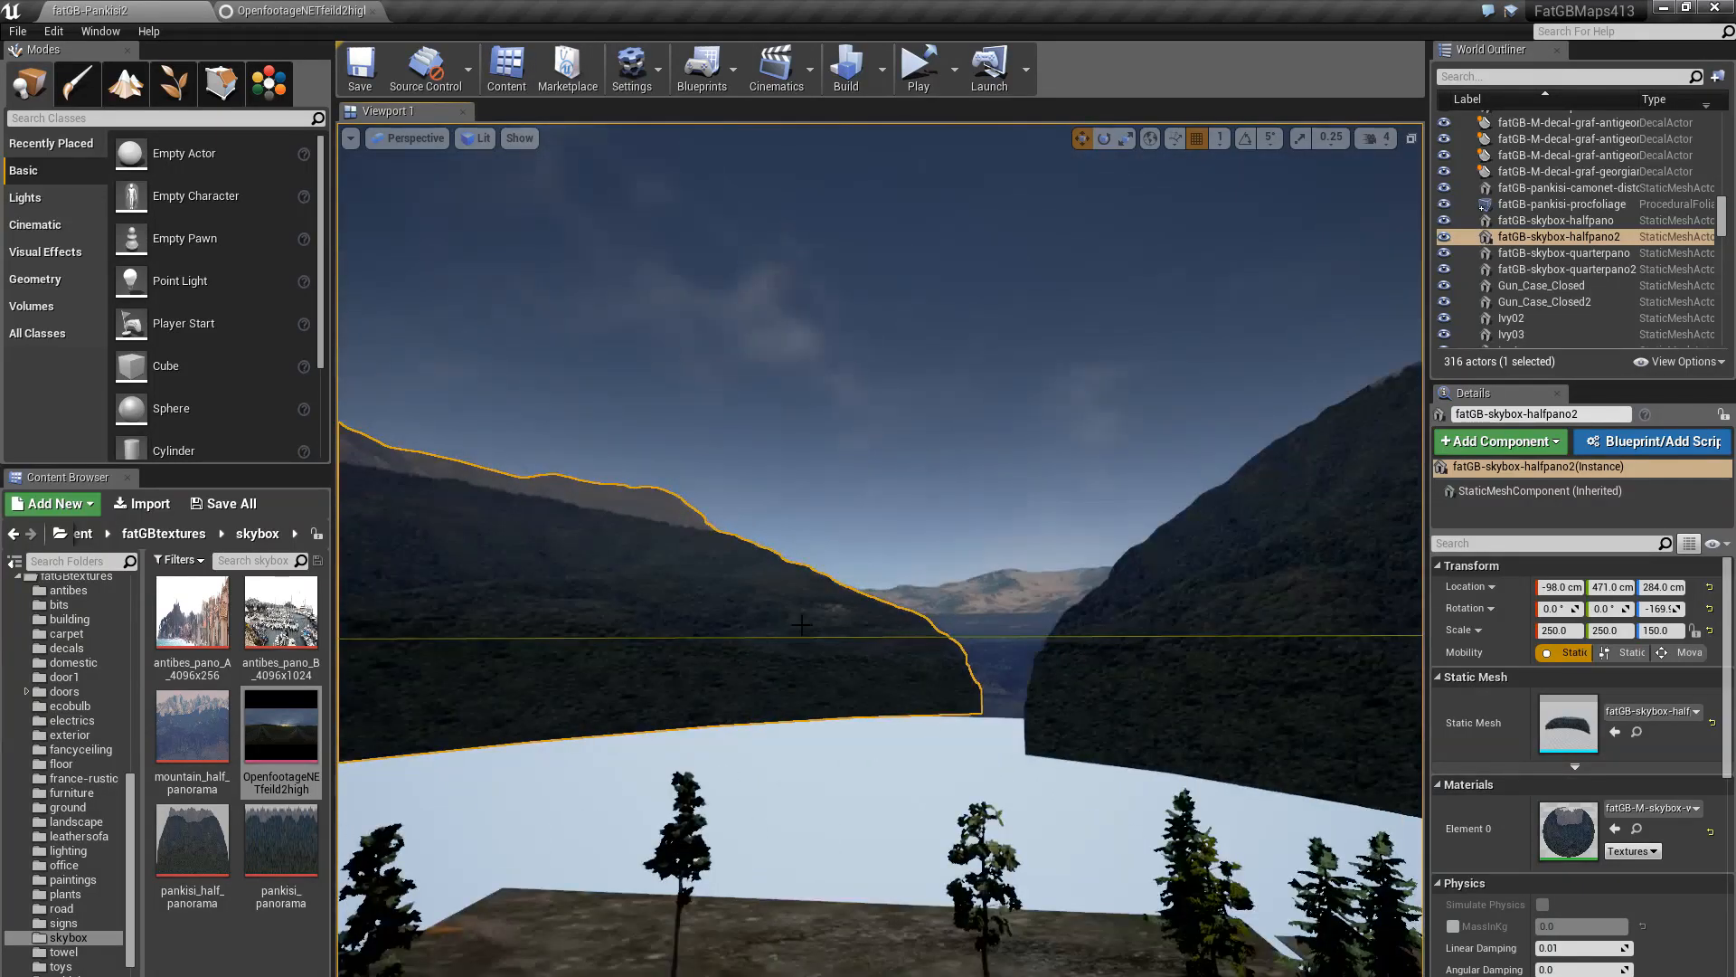
right_click_drag(726, 575, 807, 569)
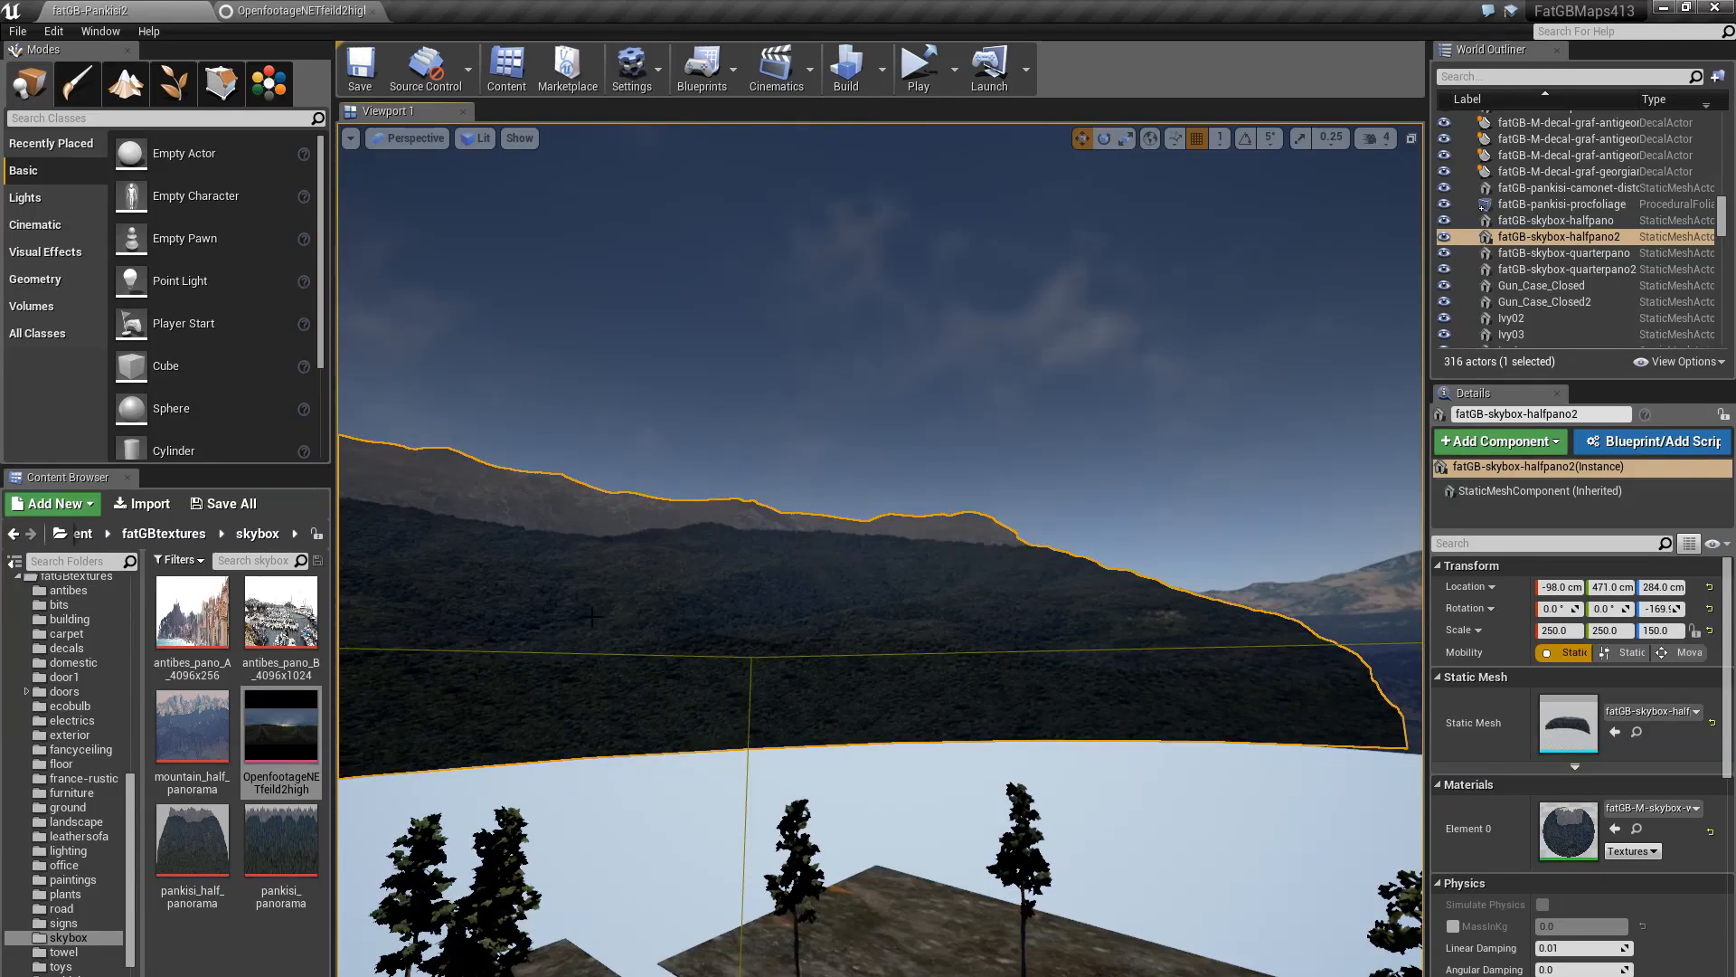
right_click_drag(717, 691, 1393, 690)
Examine how the mountain backdrop reads from the cliff tops down to the canyon floor
key("q")
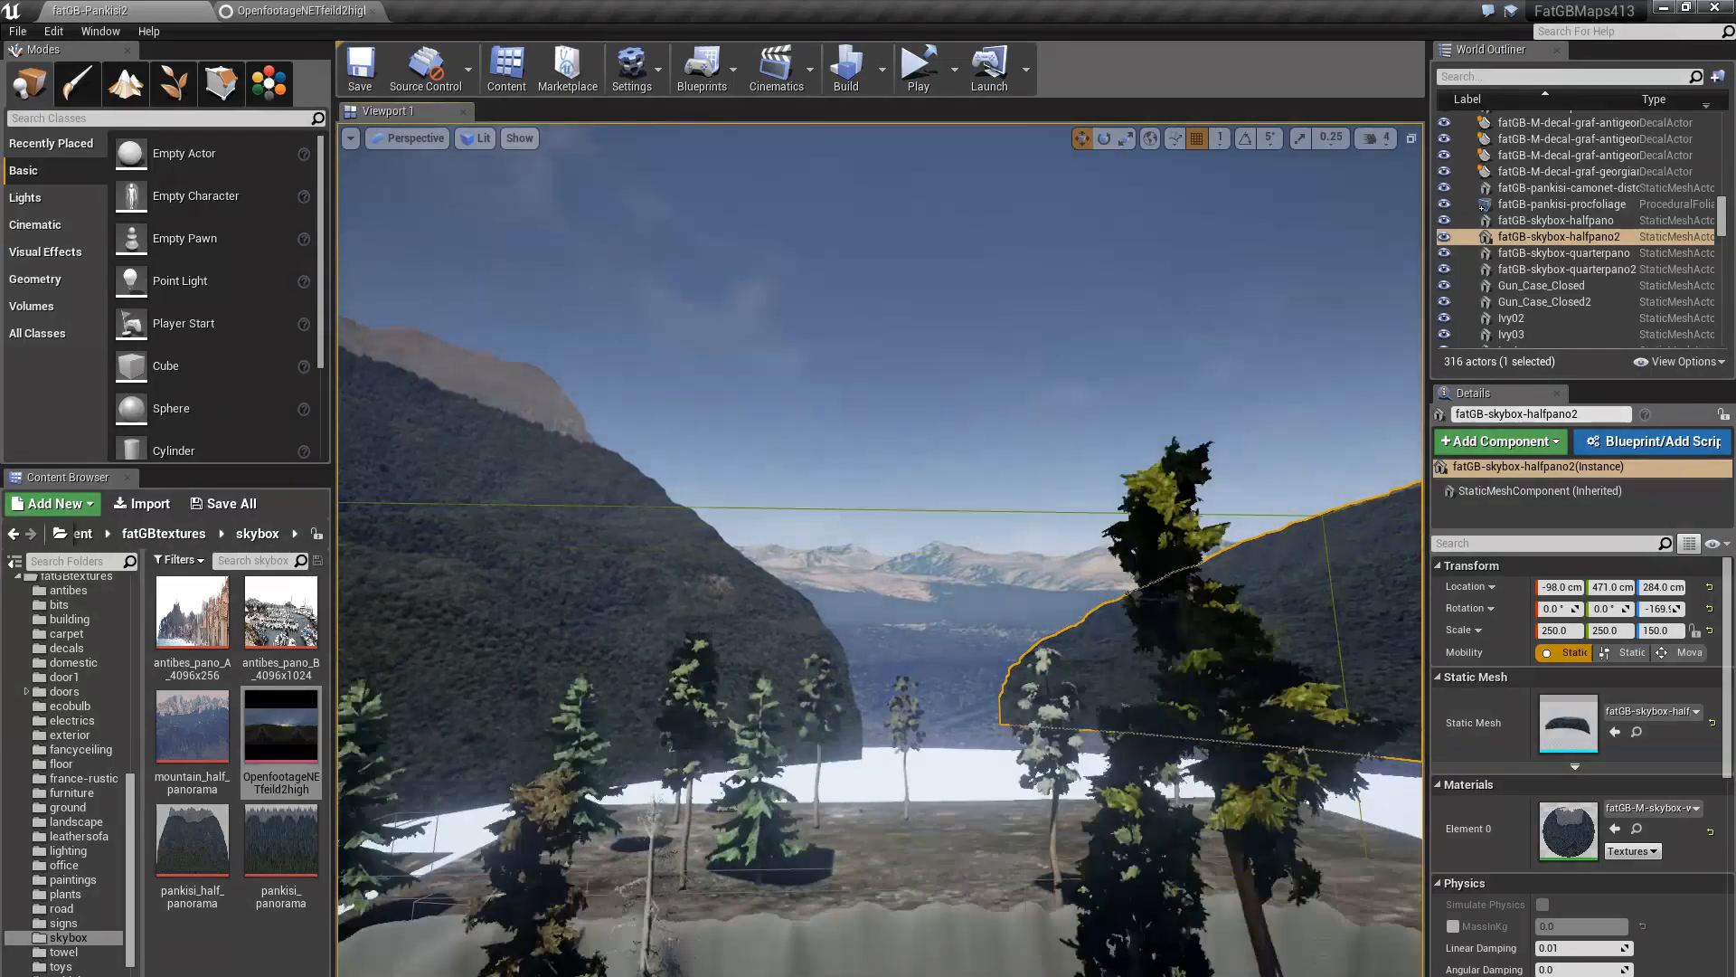
key("s")
key("q")
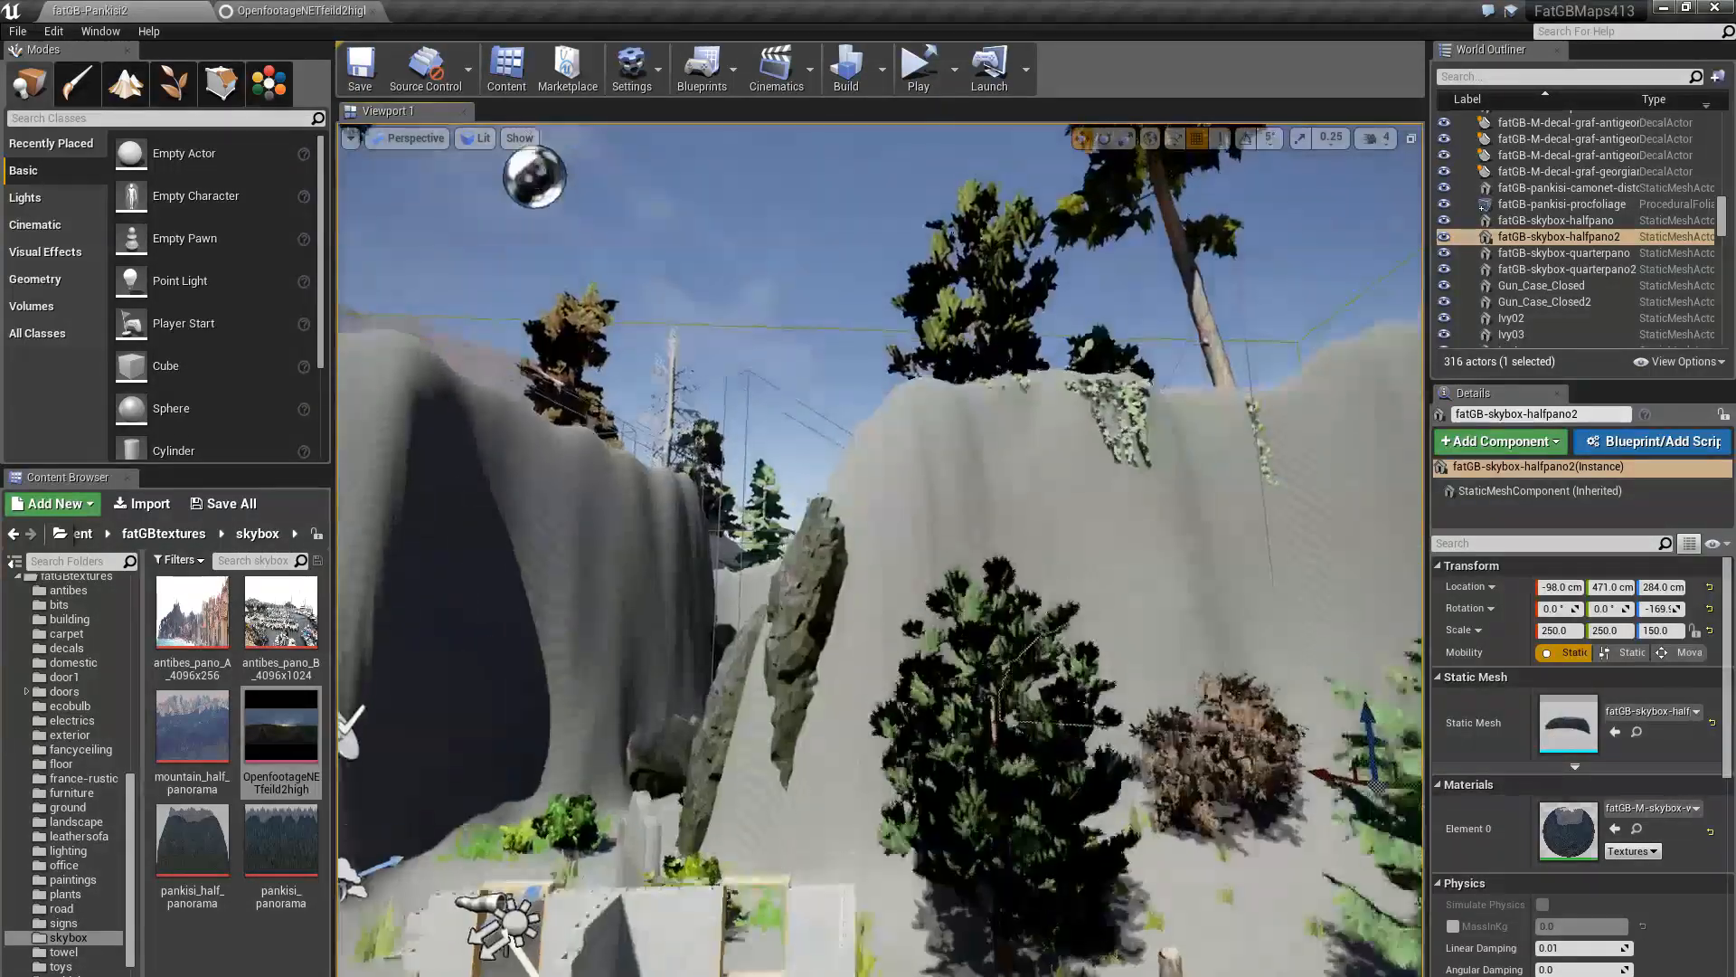
key("s")
key("q")
key("e")
right_click_drag(1392, 690, 1723, 630)
key("w")
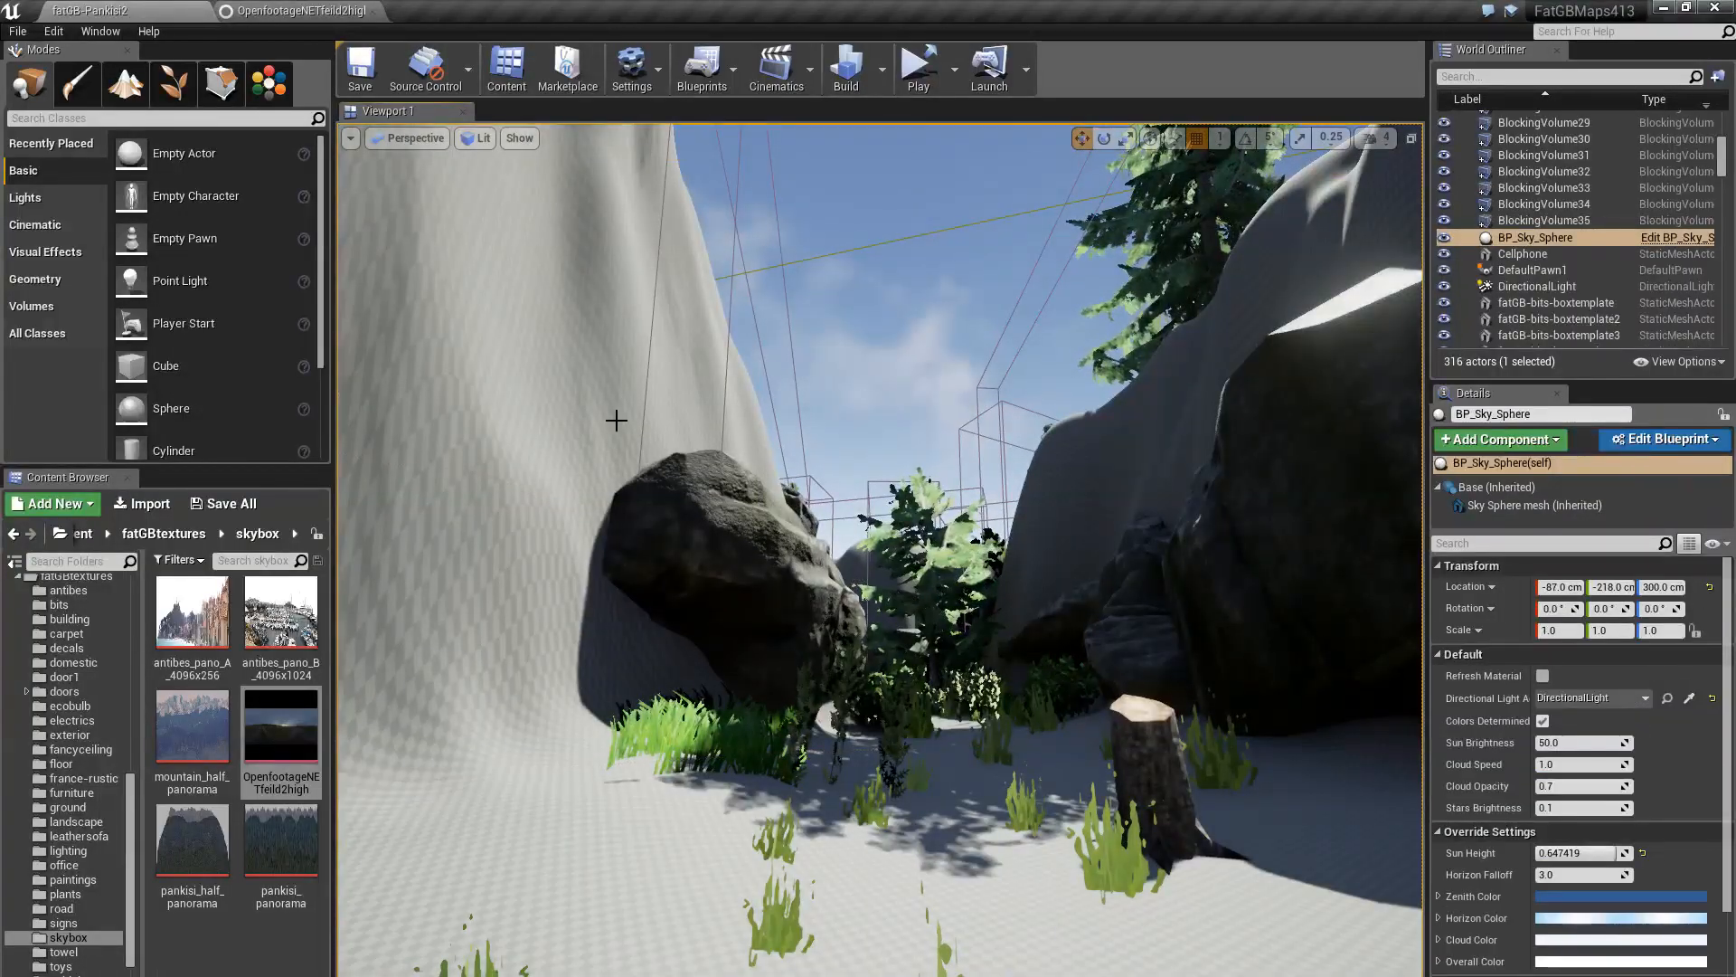
Select individual rocks along the canyon walls, including Rock_21, Rock_23 and Rock_8, to inspect how they dress the cliffs
left_click(612, 418)
right_click_drag(843, 793, 352, 578)
left_click(904, 671)
right_click_drag(1040, 710, 920, 746)
left_click(769, 647)
left_click(1253, 651)
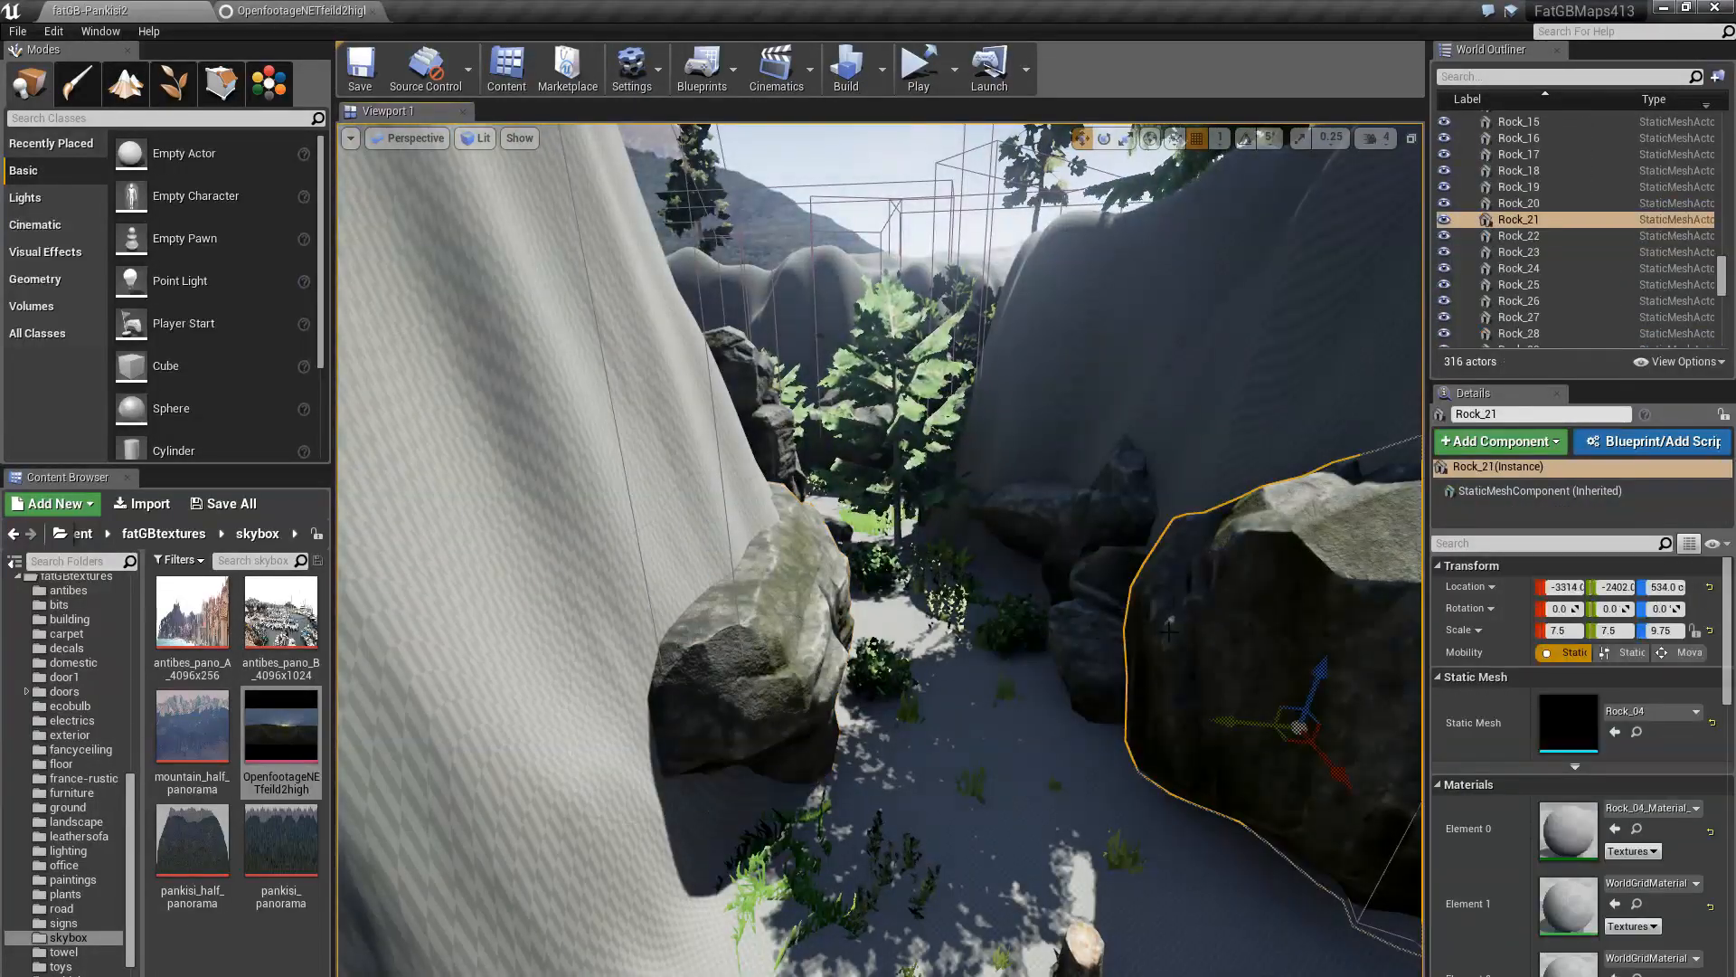
right_click_drag(1252, 651, 1402, 665)
left_click(1050, 627)
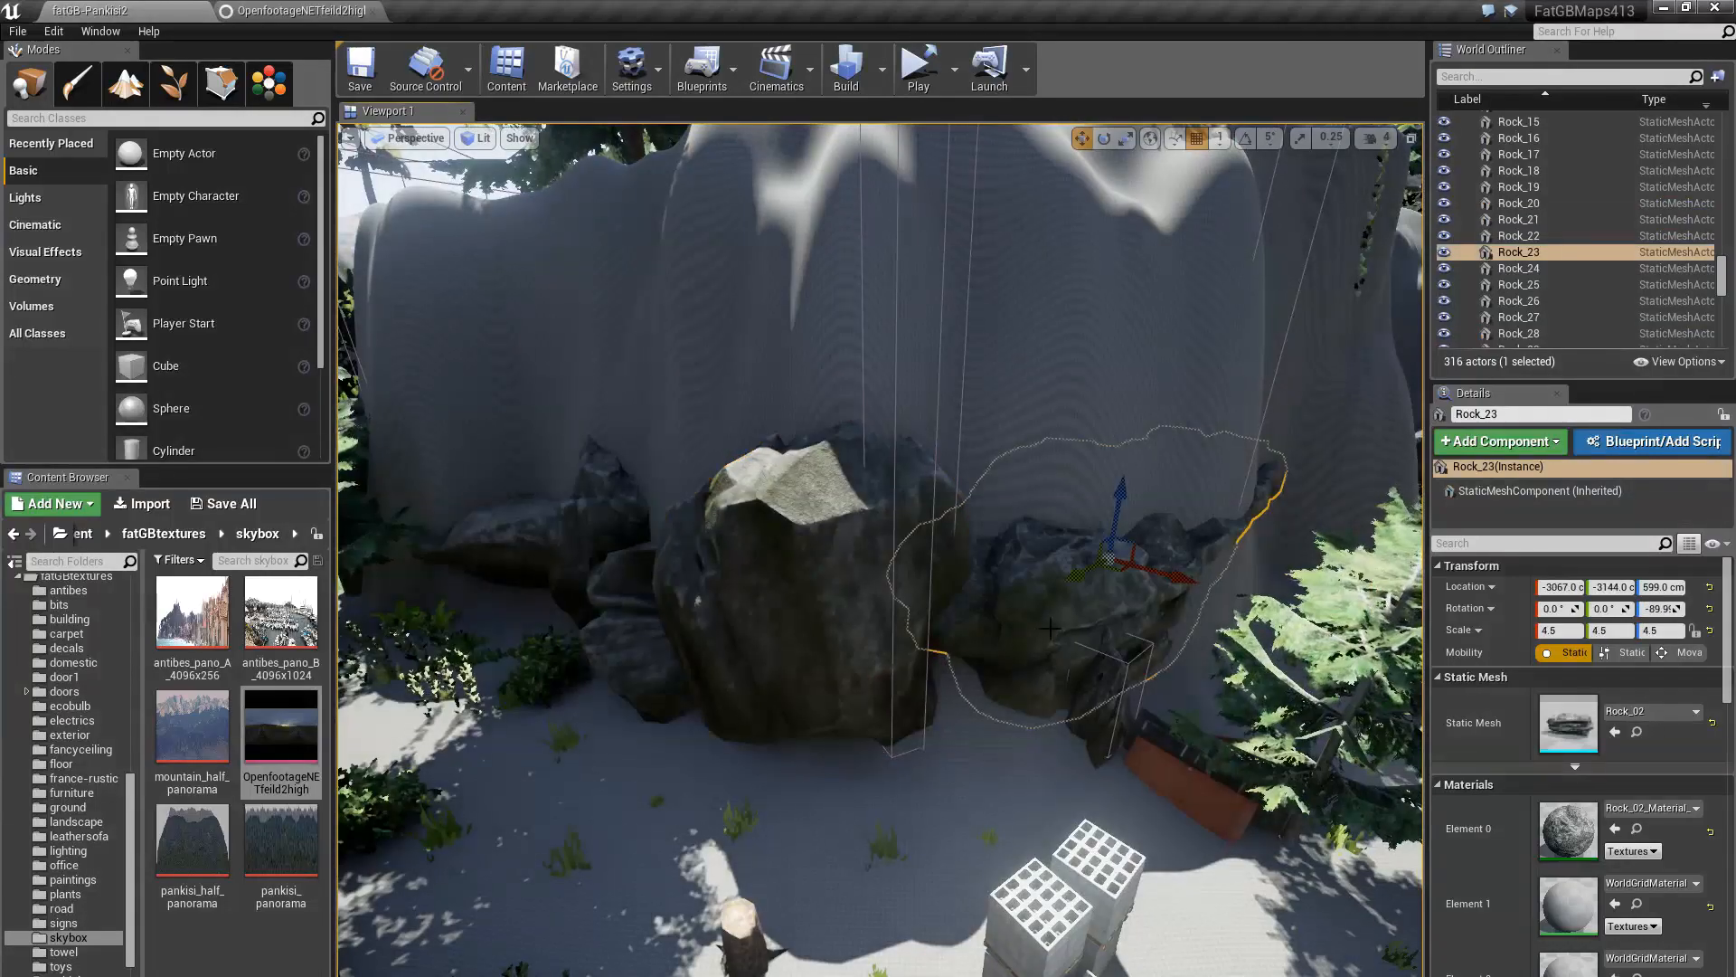
right_click_drag(904, 661, 832, 671)
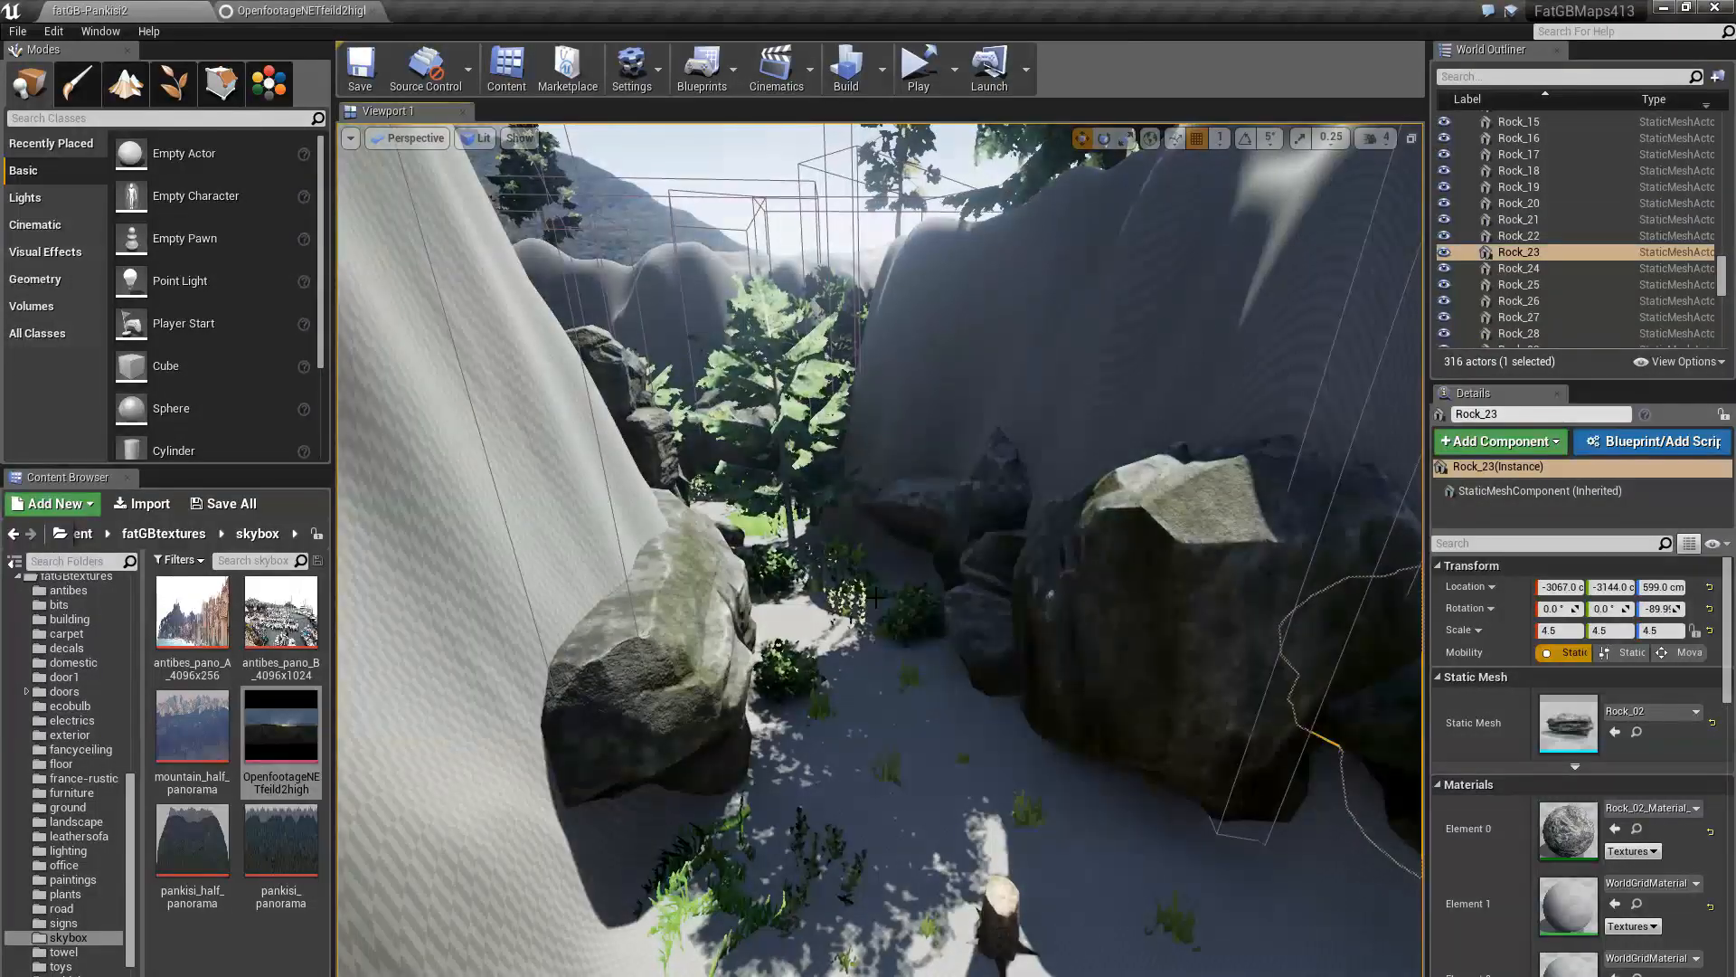
left_click(622, 379)
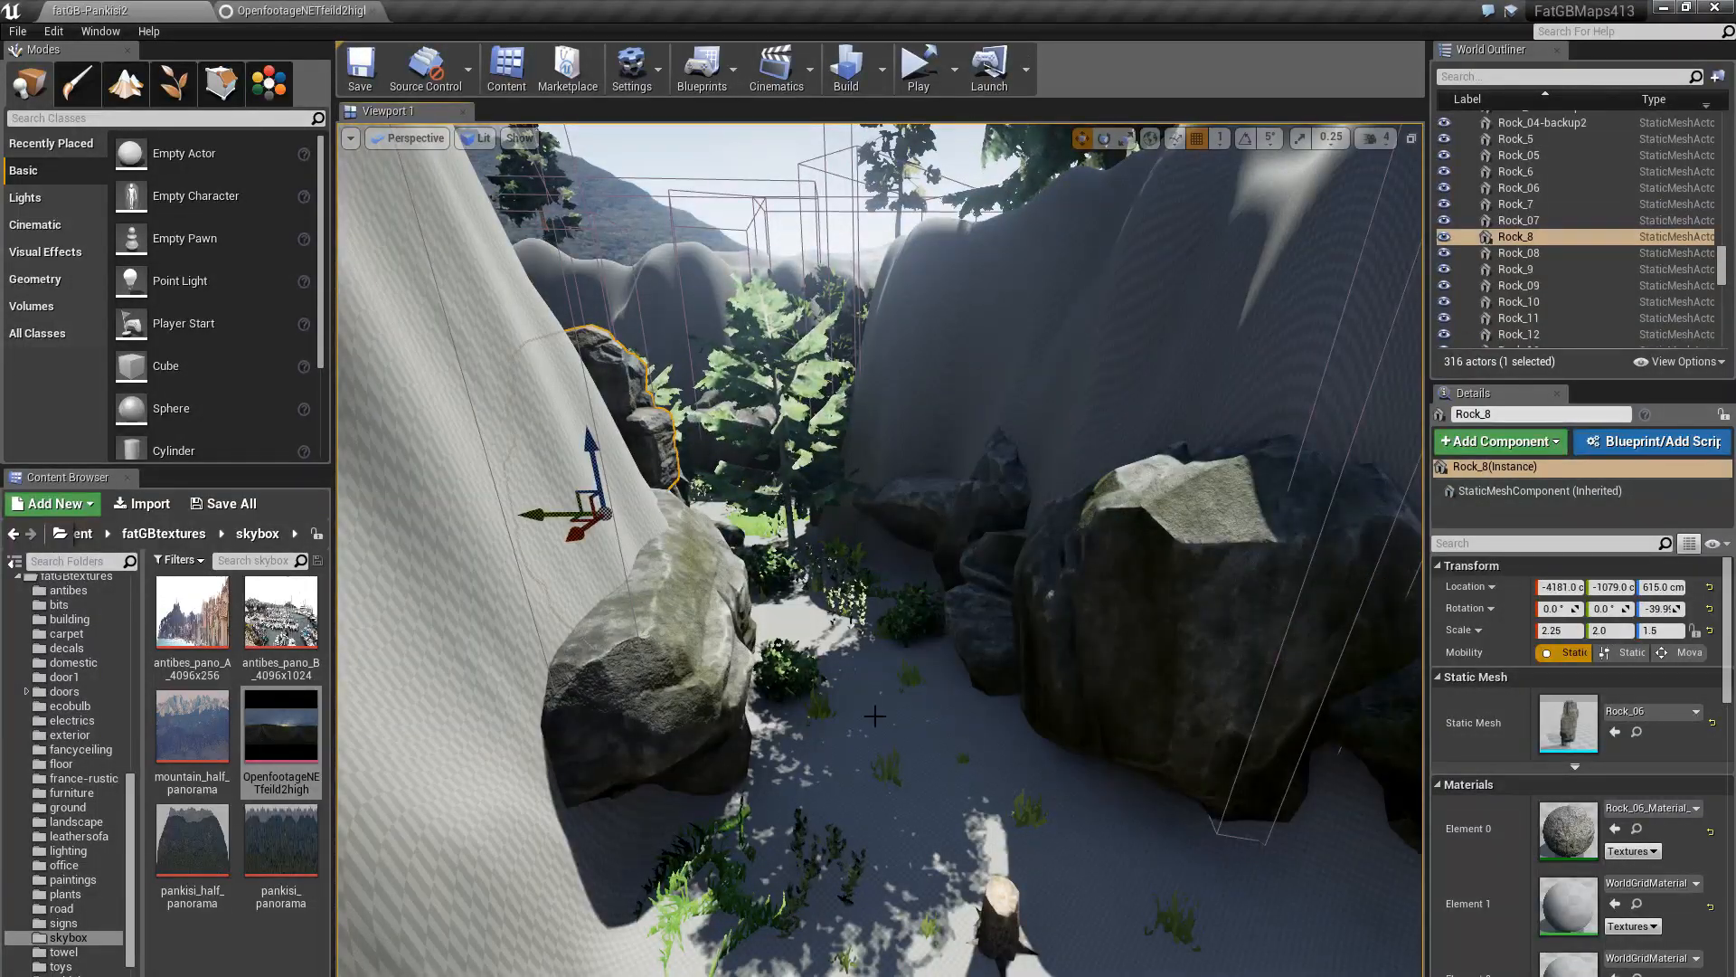
Examine the rock surfaces up close and the tall rocks set into the cliff beside the ruins
right_click_drag(874, 716, 929, 653)
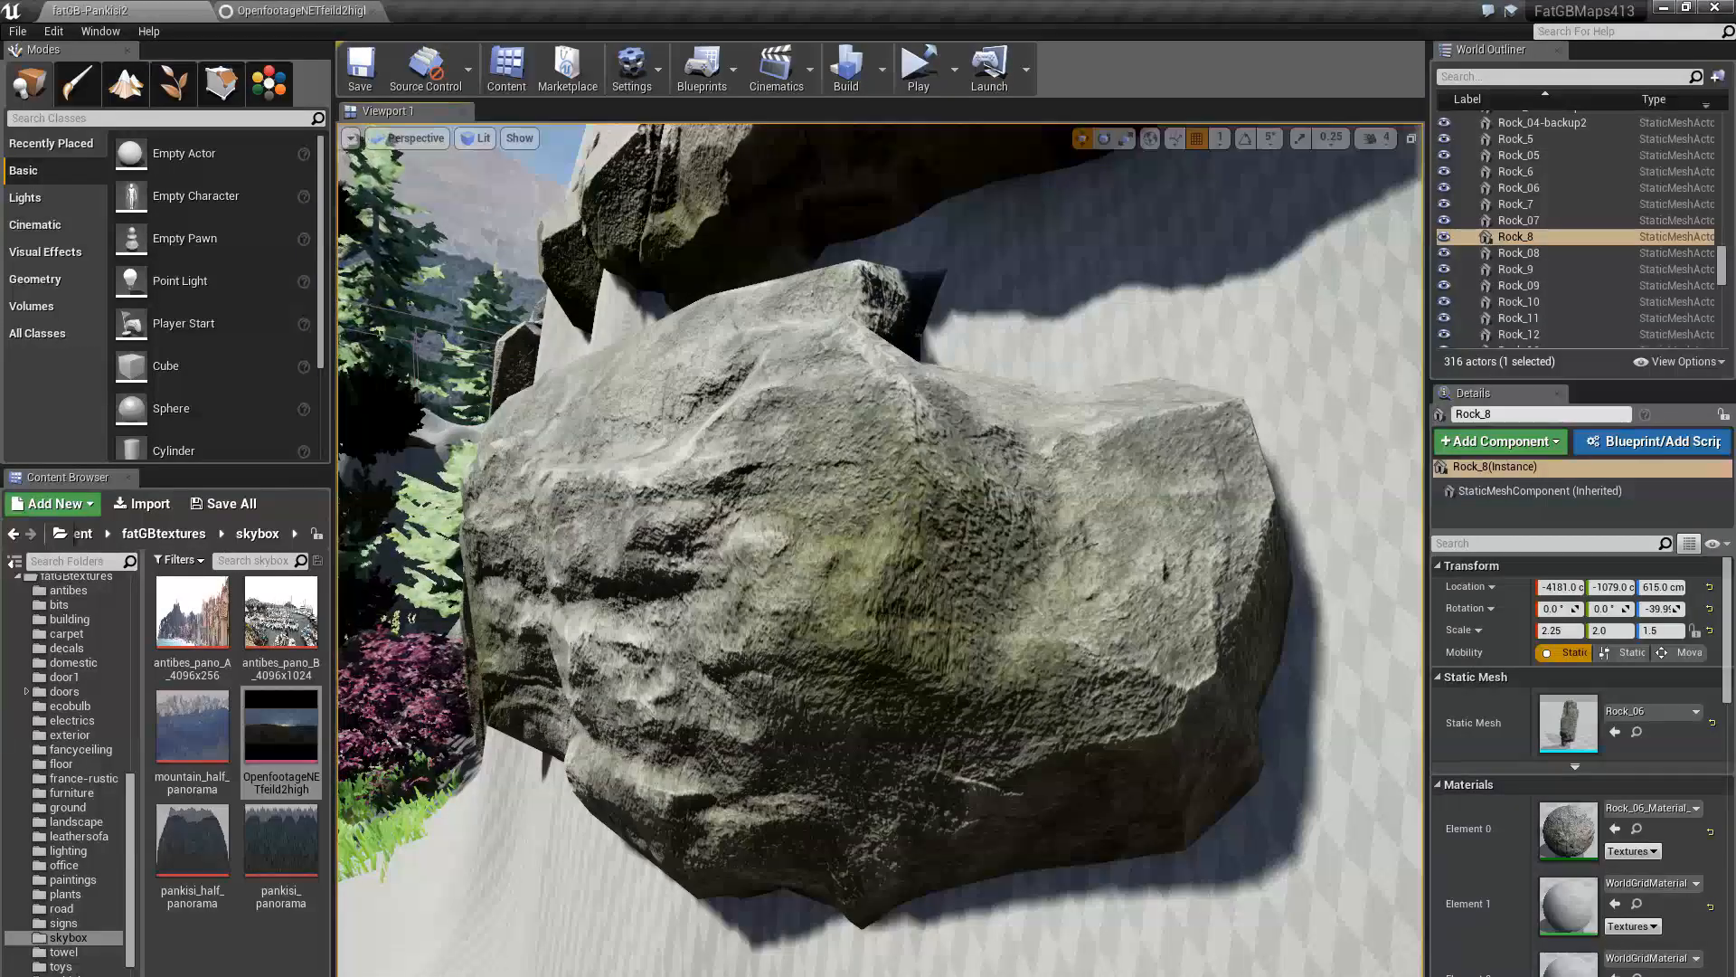
mouse_move(929, 653)
right_mouse_down()
mouse_move(918, 673)
mouse_move(913, 659)
right_mouse_up()
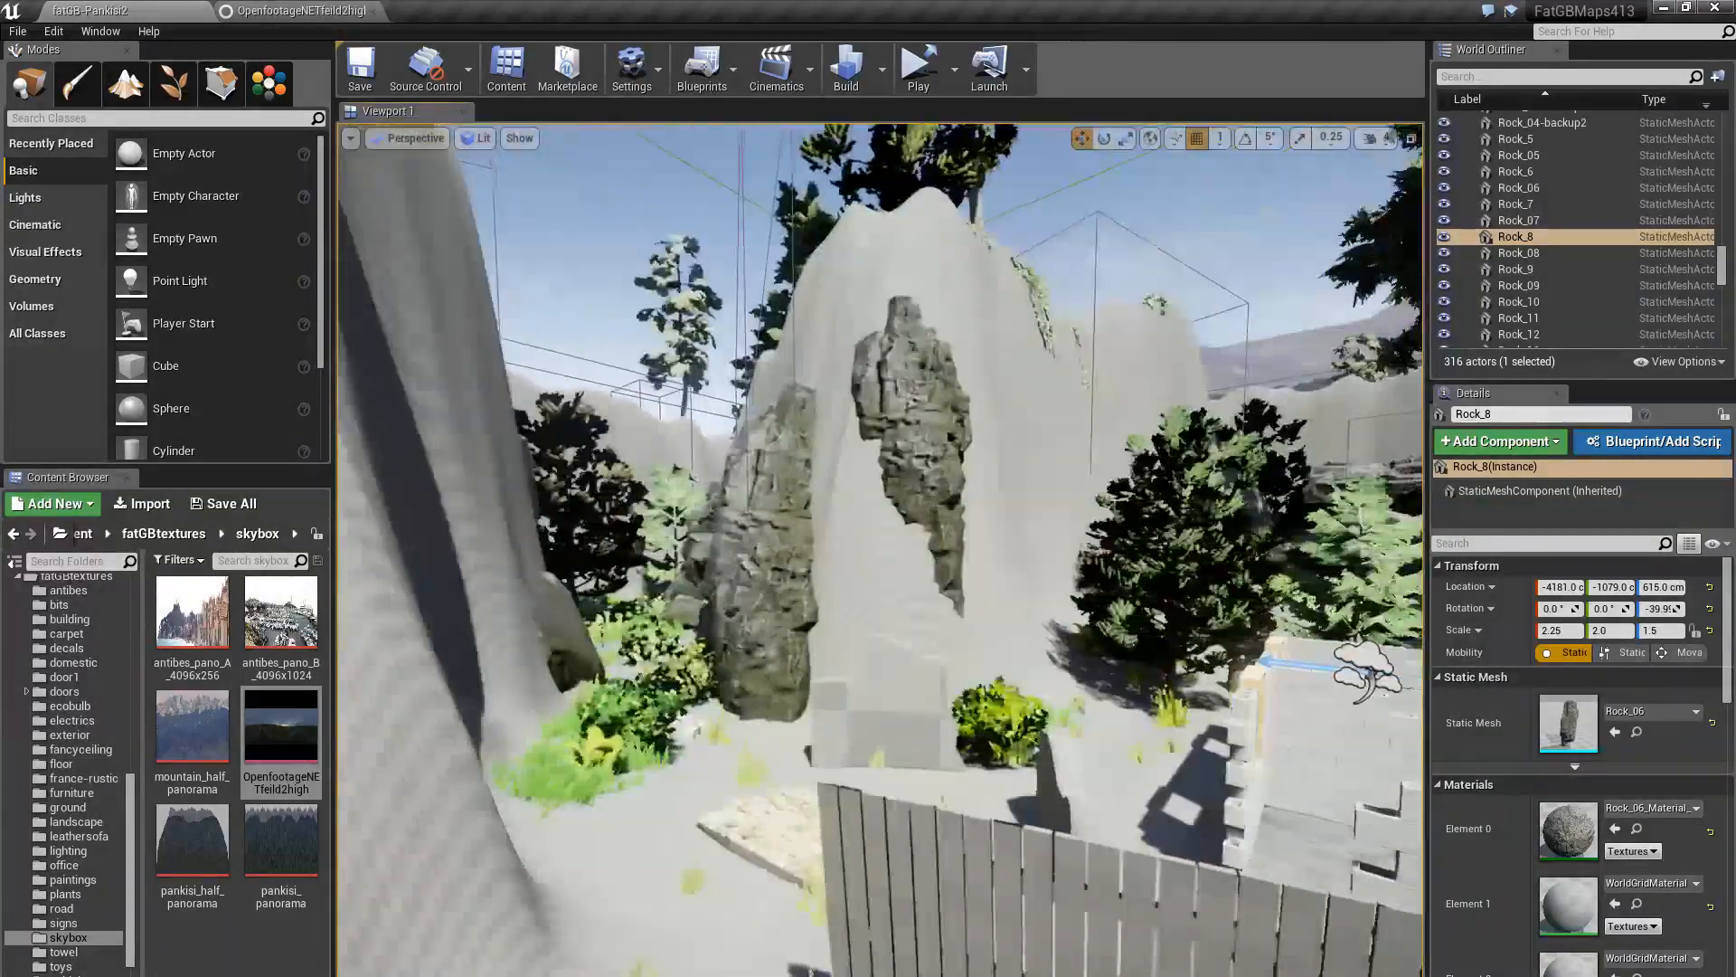
right_click_drag(913, 658, 870, 641)
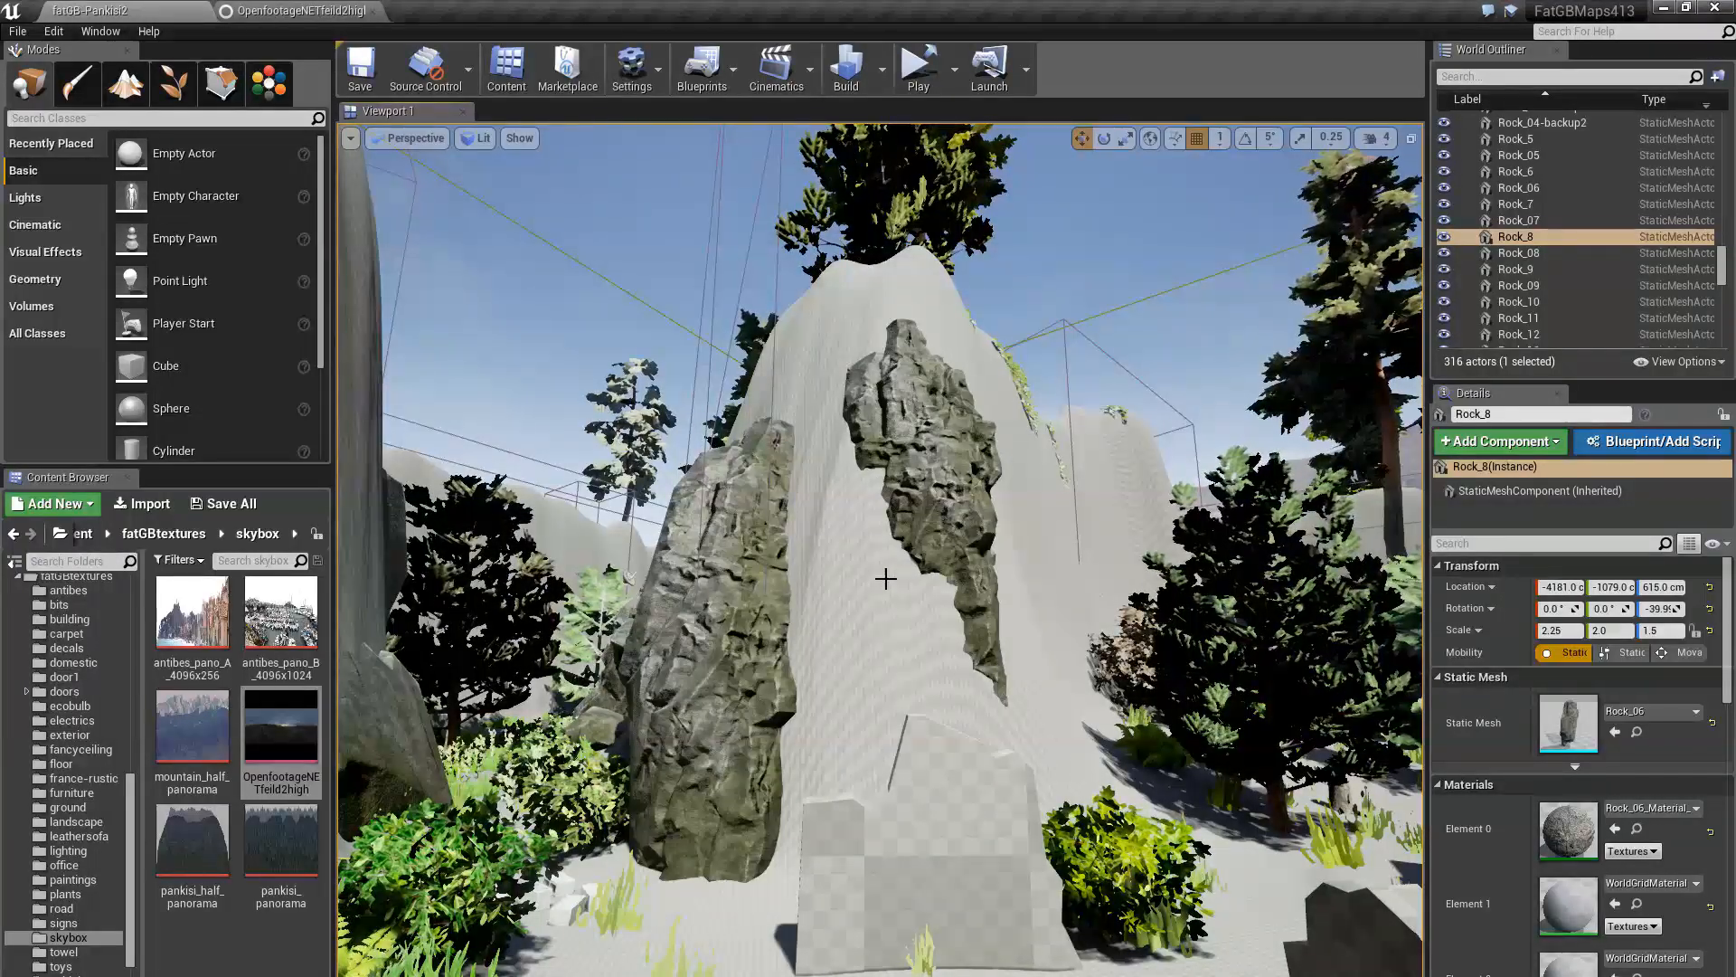
right_click_drag(882, 550, 724, 593)
key("w")
key("w")
key("s")
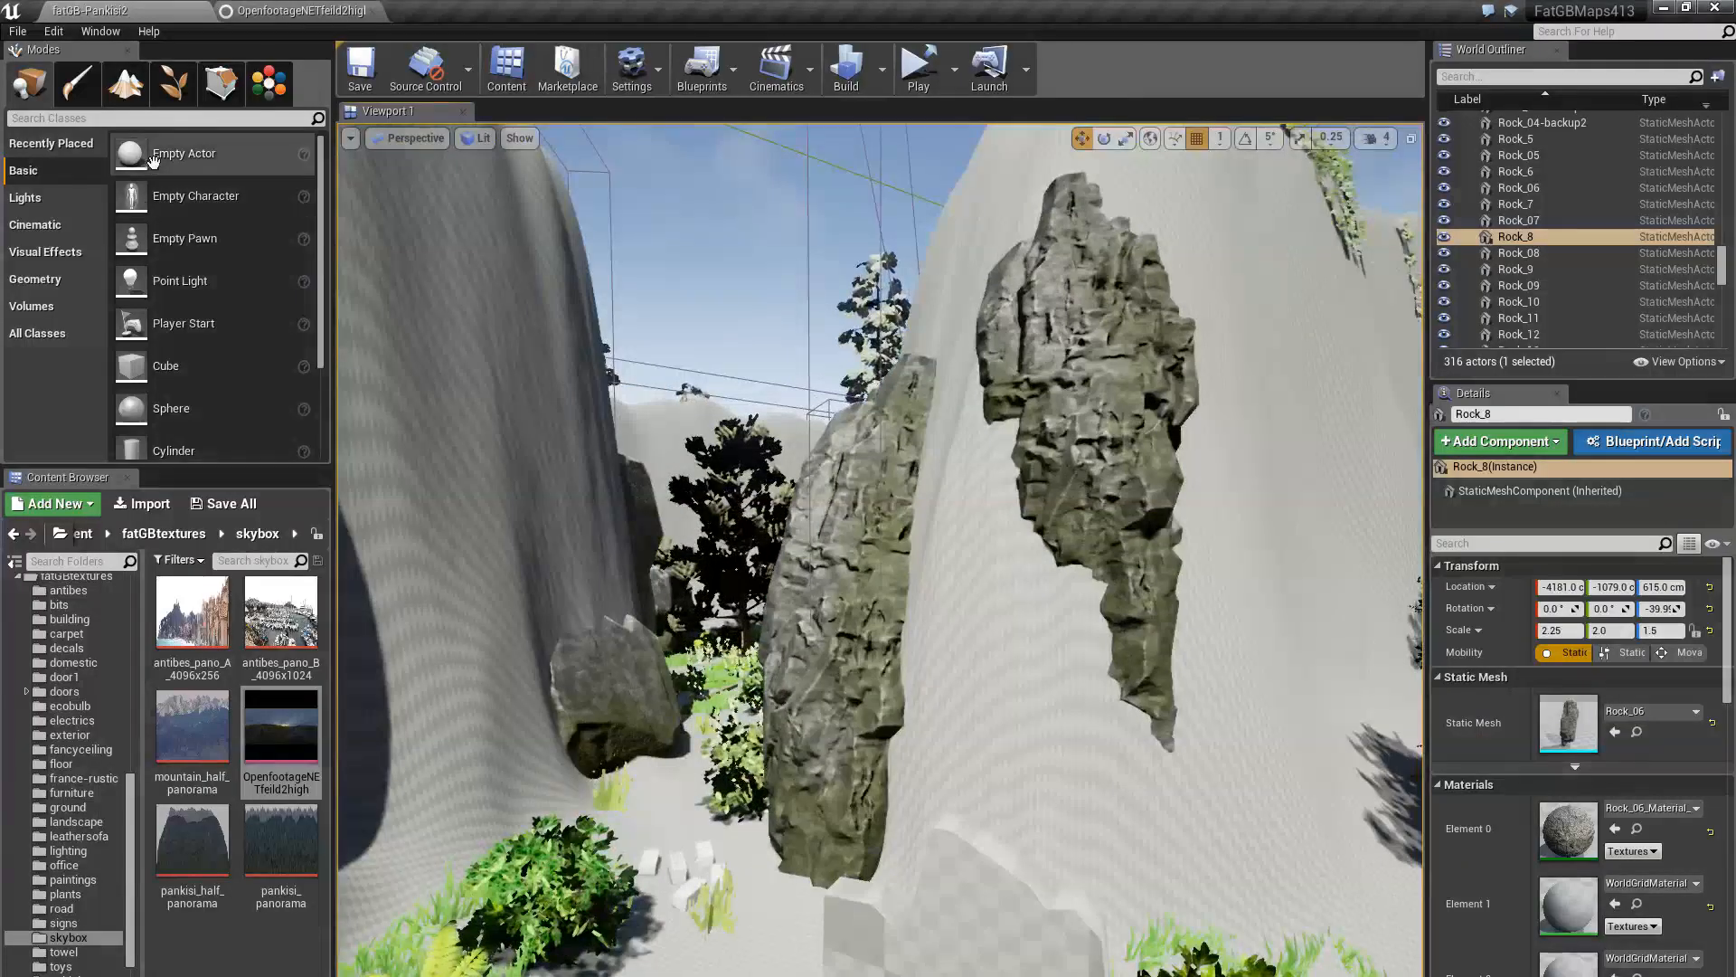
Paint white vertex colours over the middle of Rock_88 on the cliff face to add moss, and return to Place mode
left_click(77, 82)
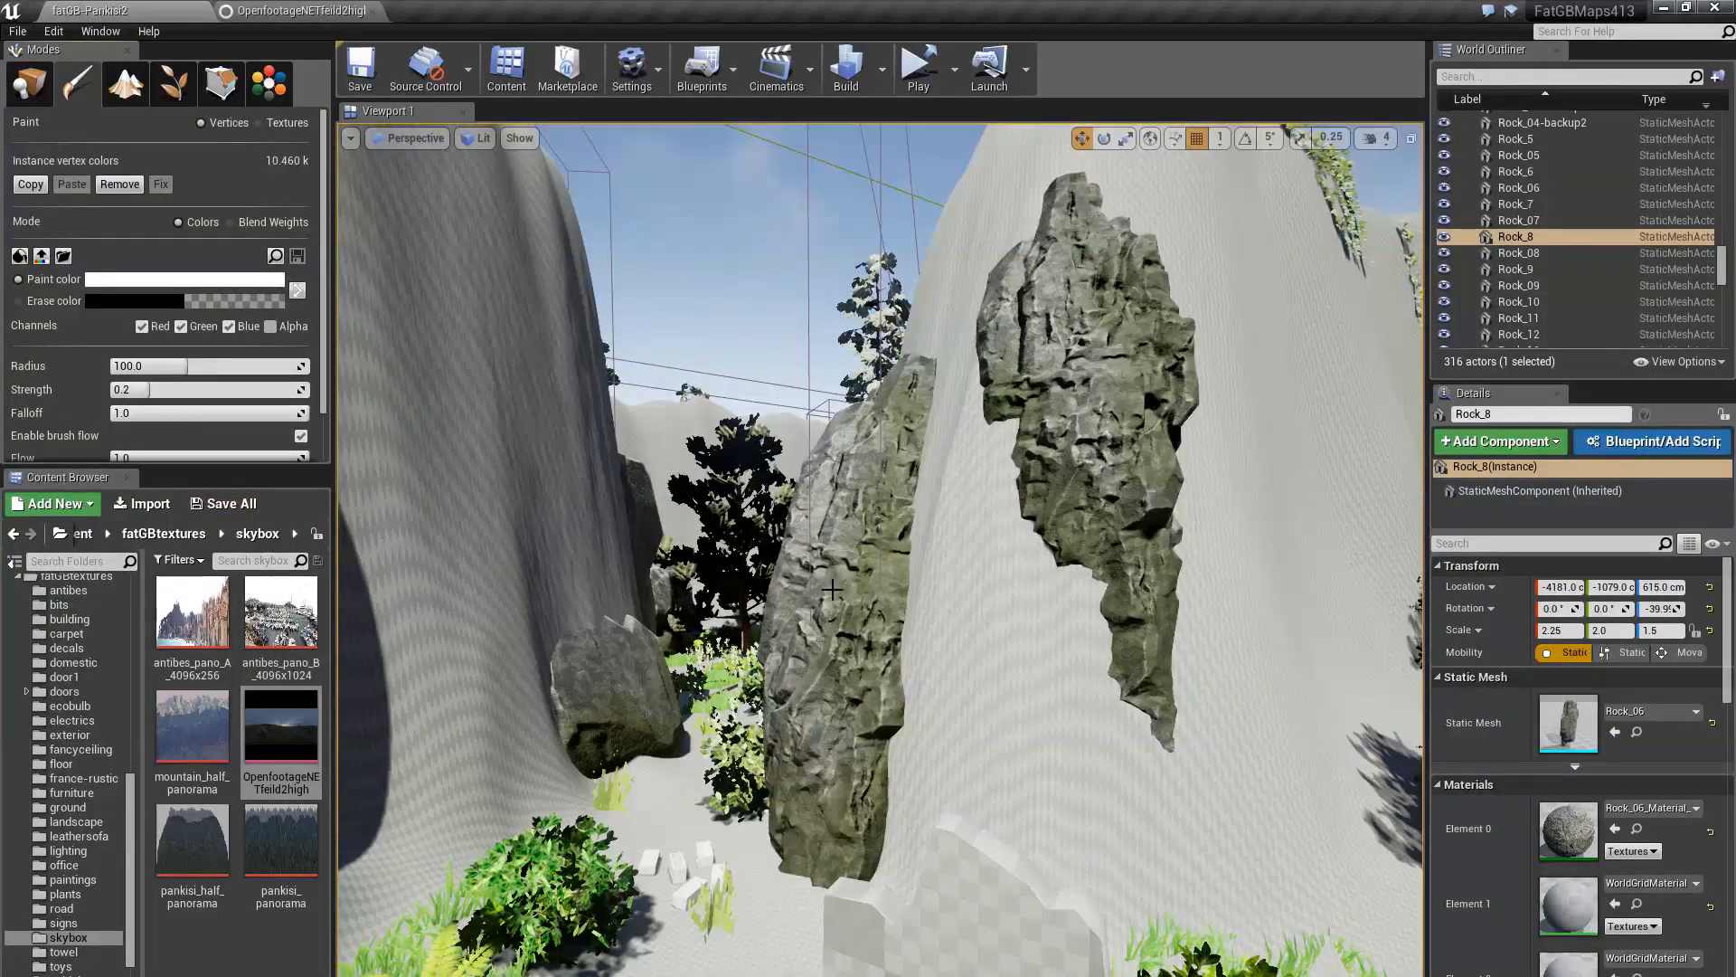
right_click_drag(1111, 381, 931, 451)
left_click(807, 572)
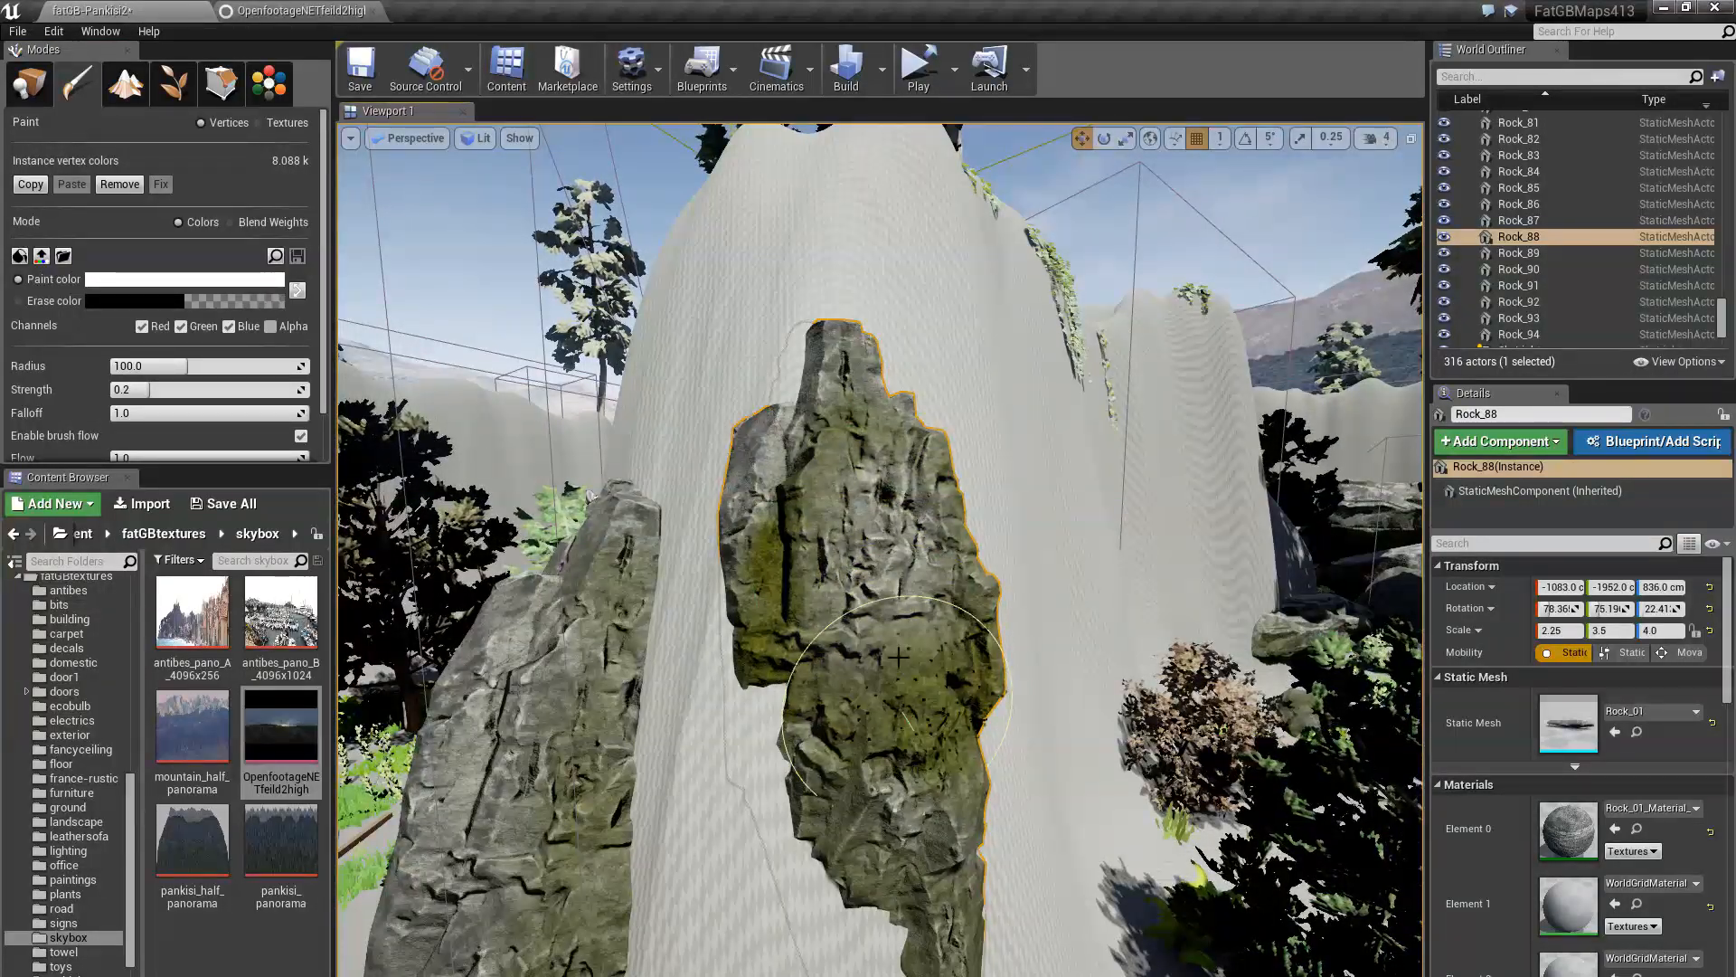
left_click(29, 85)
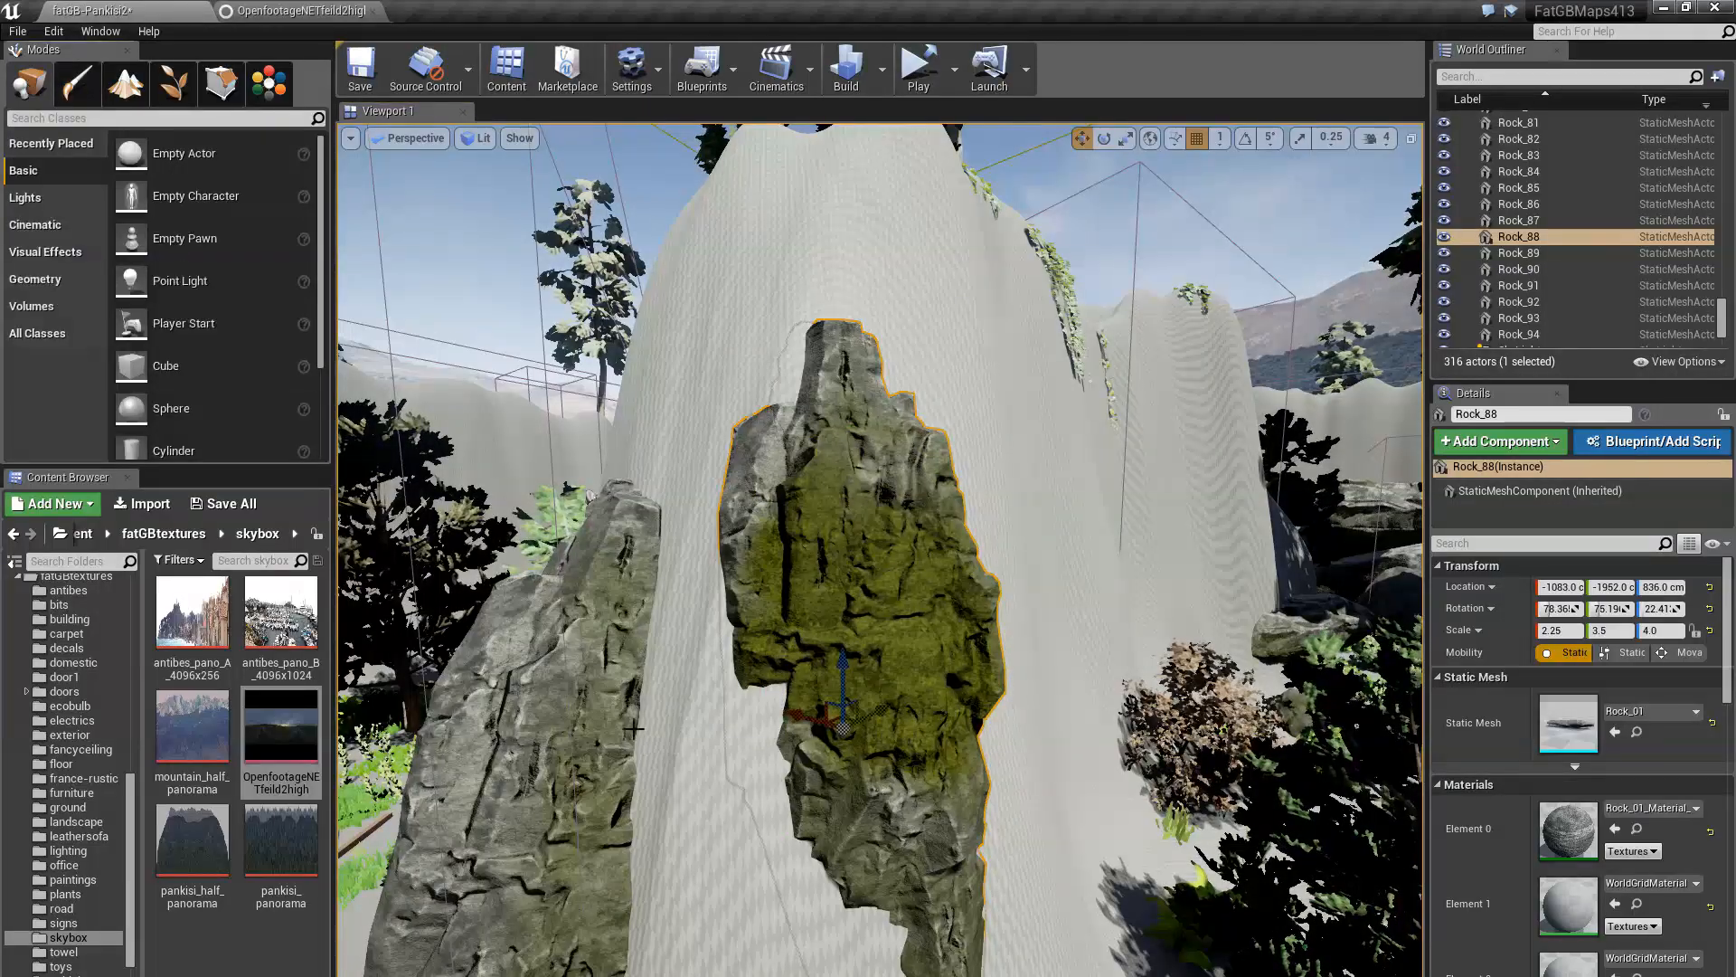
Examine the painted moss on Rock_88 from nearer and farther away
key("w")
mouse_move(625, 720)
right_mouse_down()
mouse_move(655, 721)
mouse_move(635, 711)
mouse_move(626, 735)
mouse_move(627, 697)
right_mouse_up()
key("s")
key("w")
key("s")
key("w")
key("s")
key("w")
key("s")
key("w")
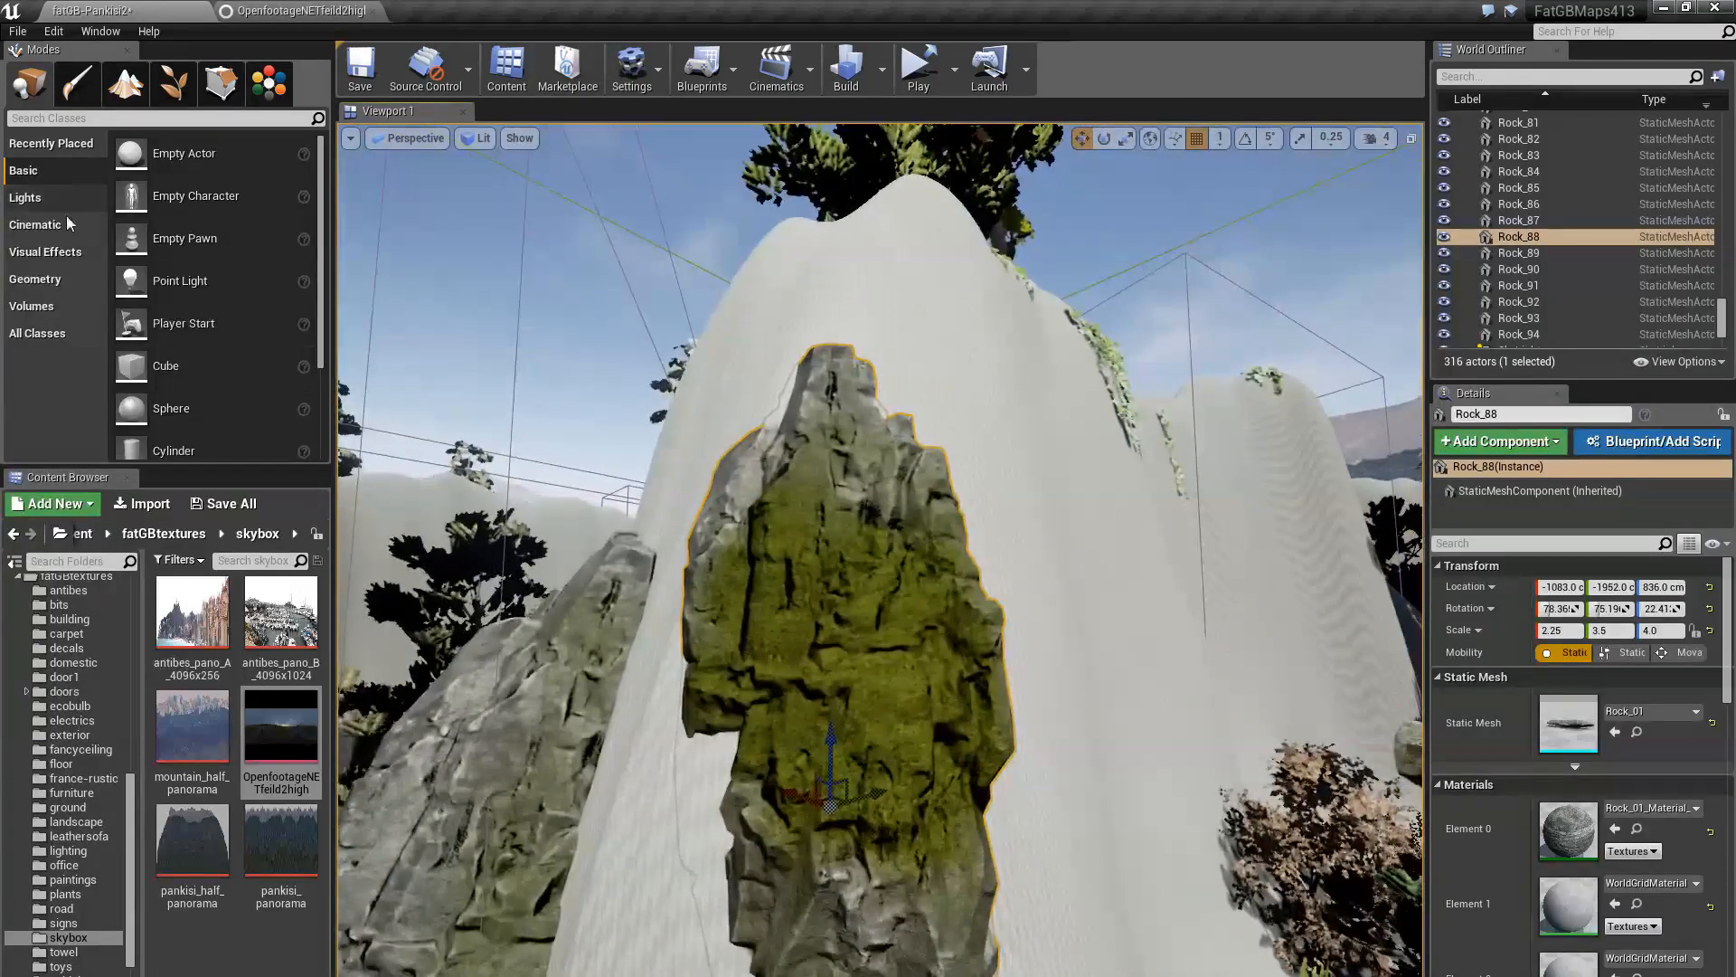
Open the fatGB-GateHouse6 level from fatGBmaps without saving the changes to fatGB-Pankisi2
left_click(18, 31)
left_click(40, 83)
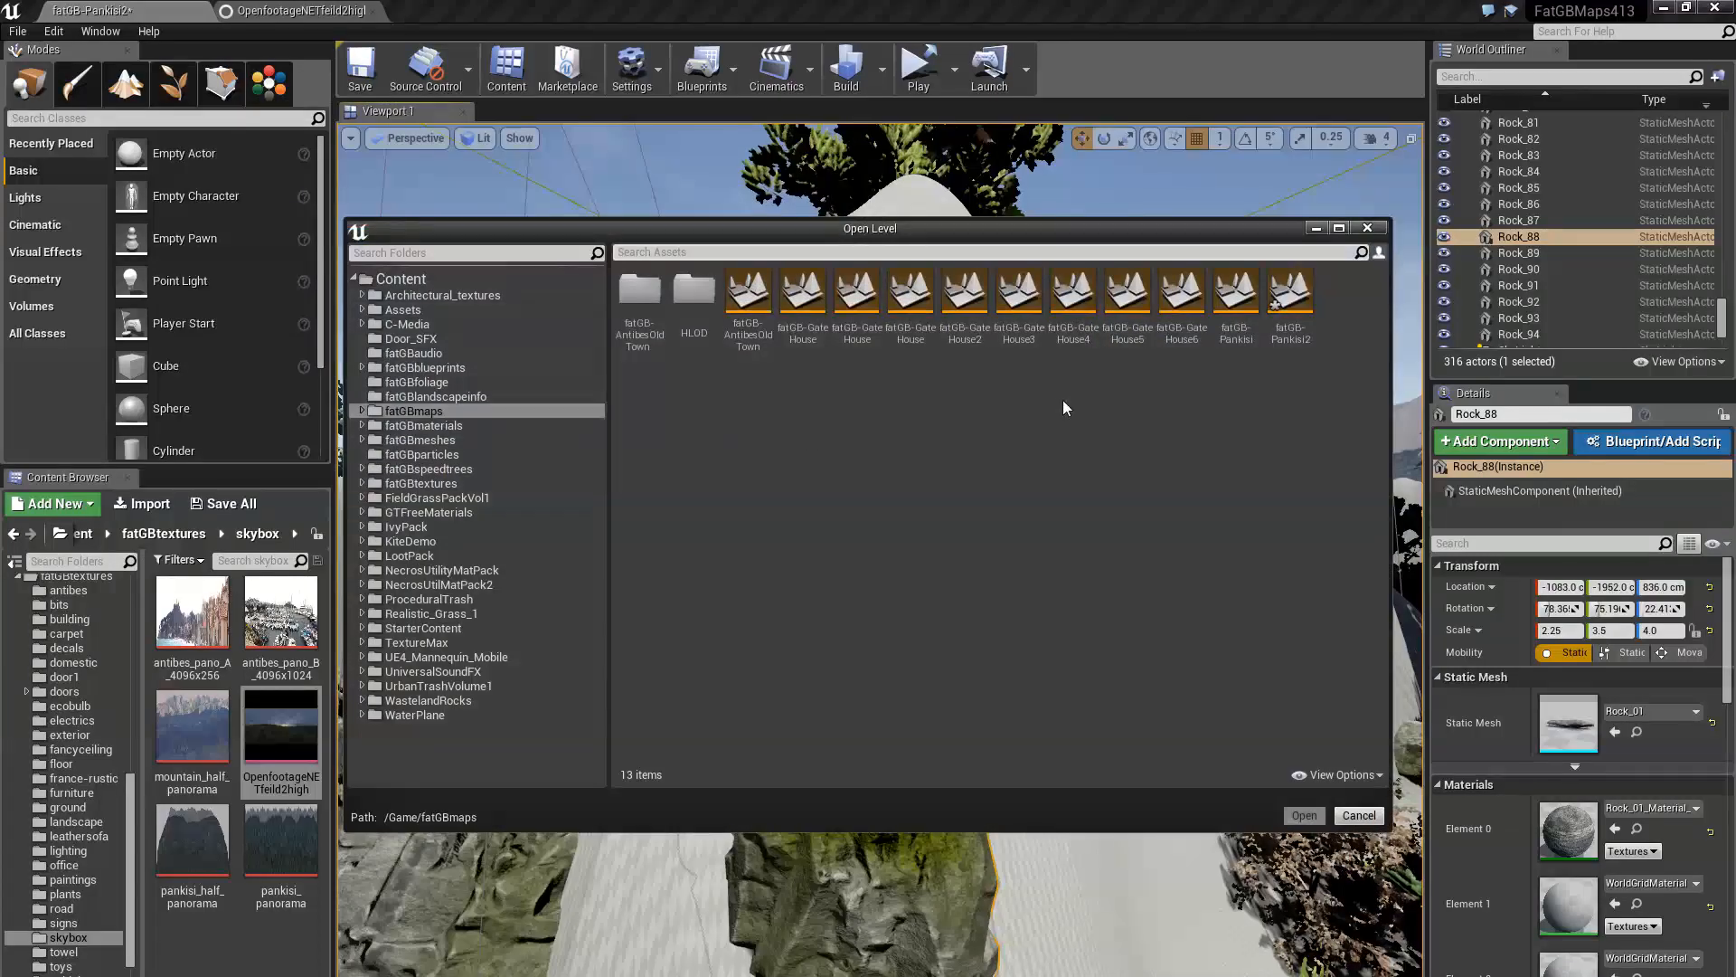
double_click(1182, 294)
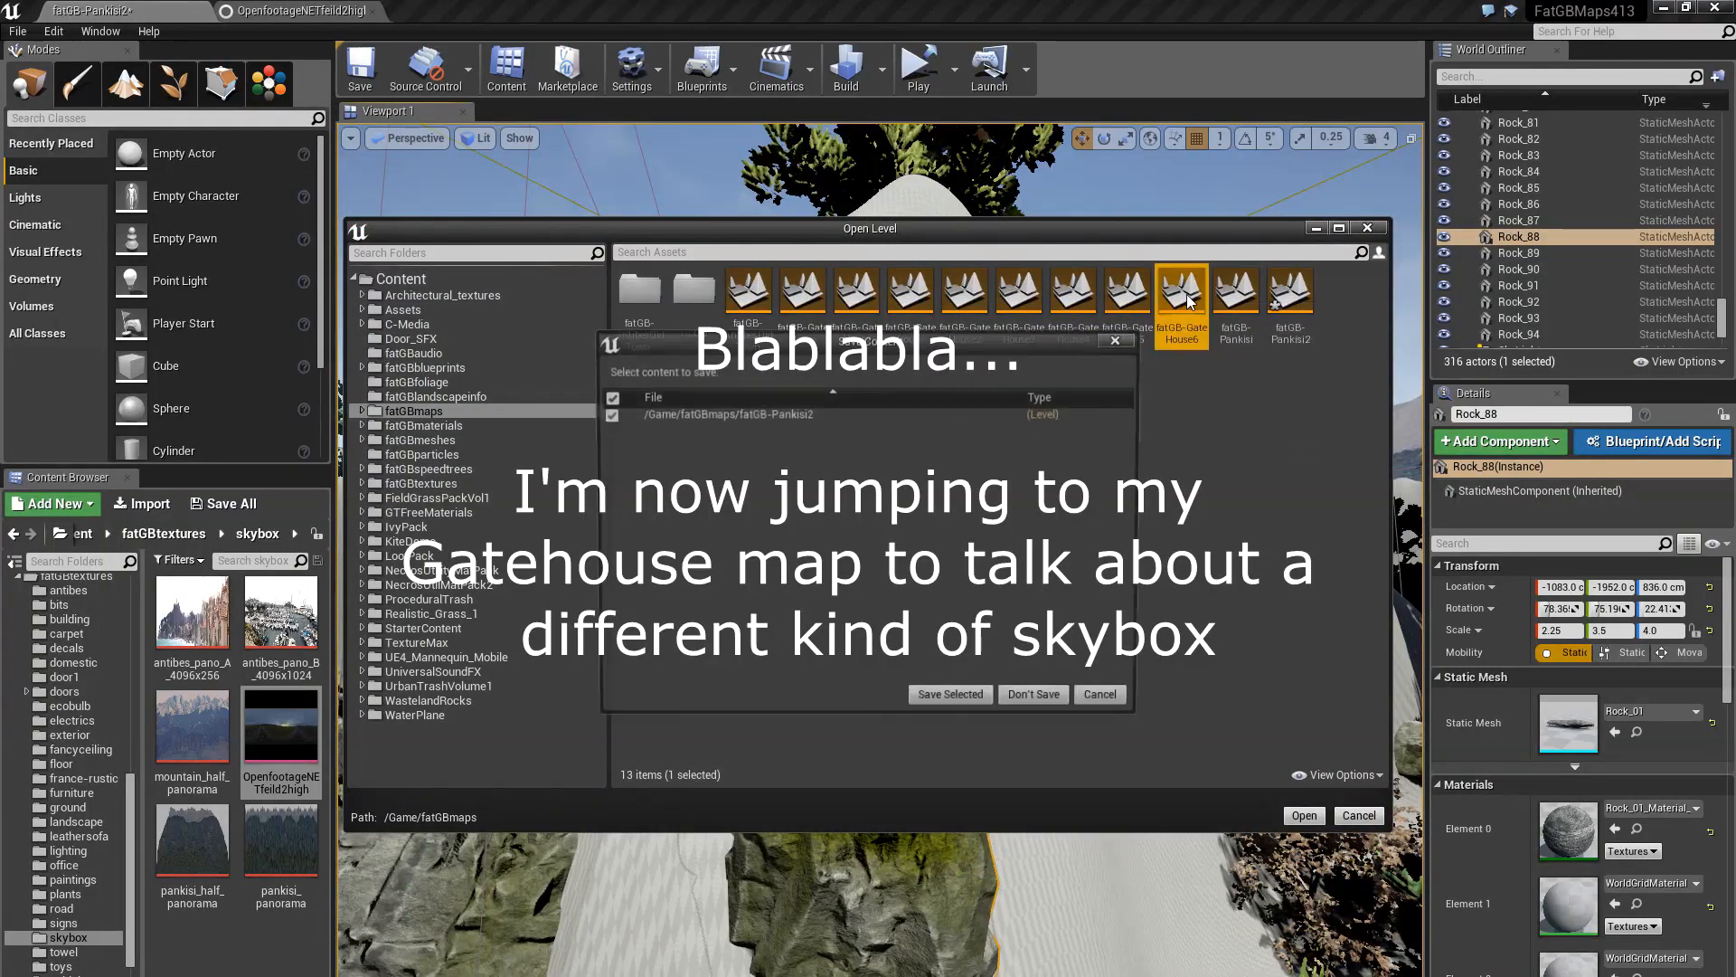
left_click(1006, 700)
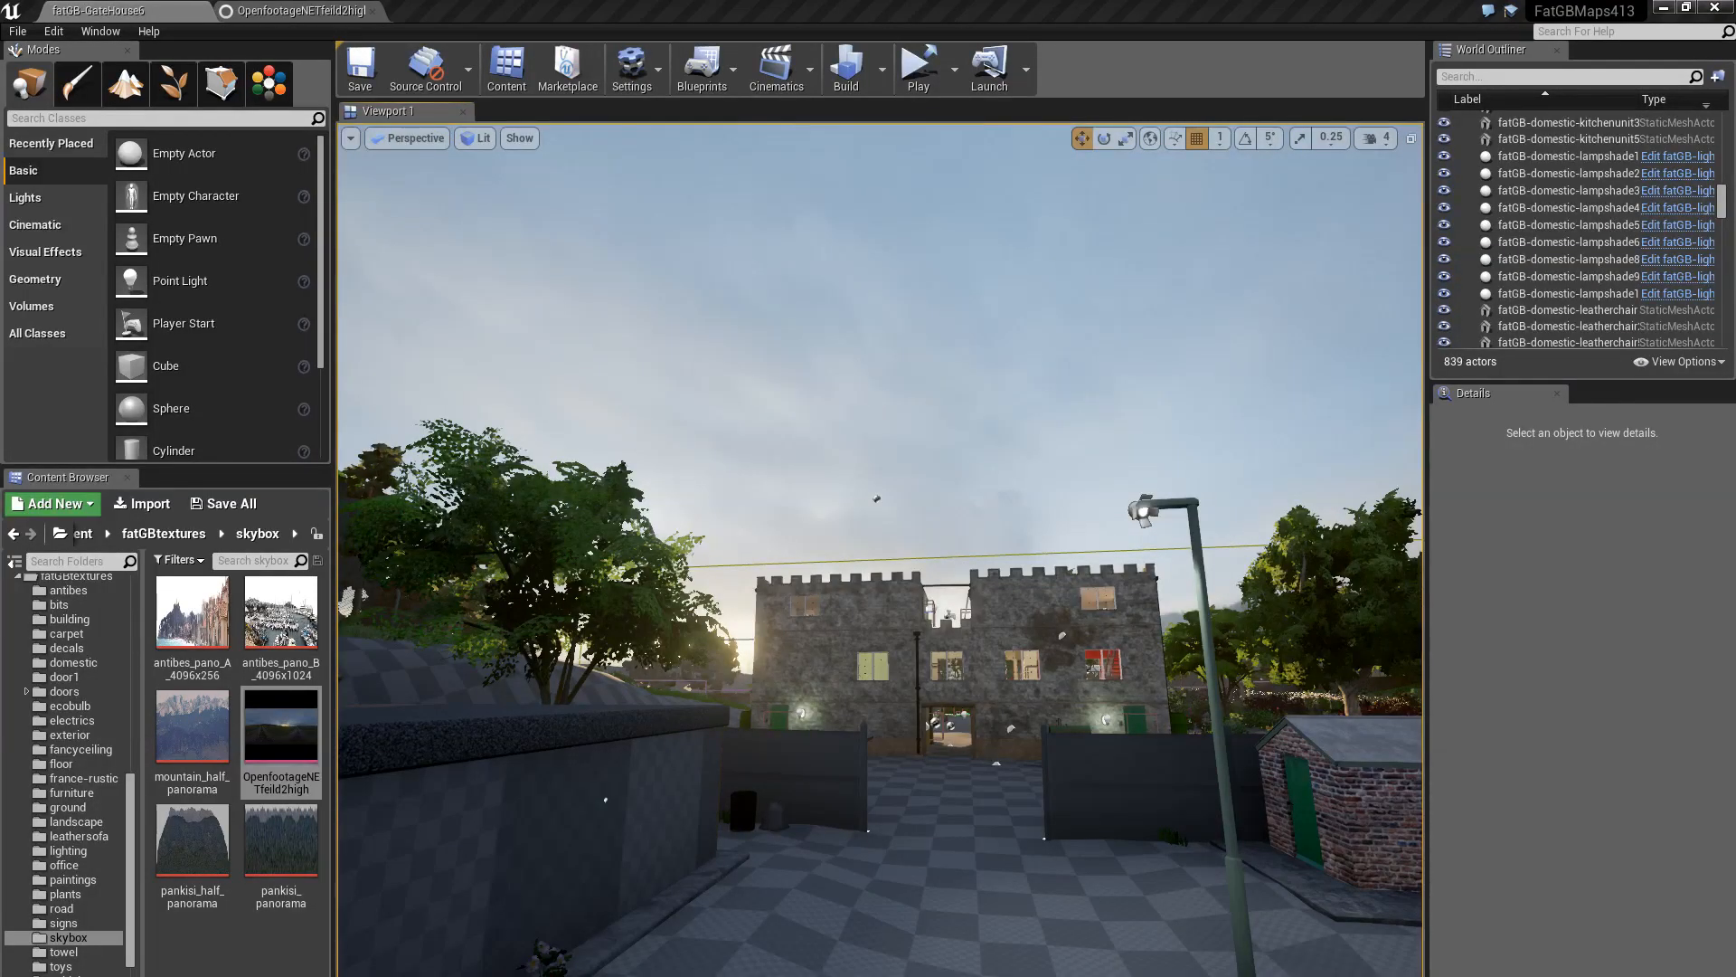
Examine the sky and sunset horizon from above the gatehouse grounds and from the garden lawn
key("s")
right_click_drag(953, 706, 895, 692)
right_click_drag(880, 550, 951, 715)
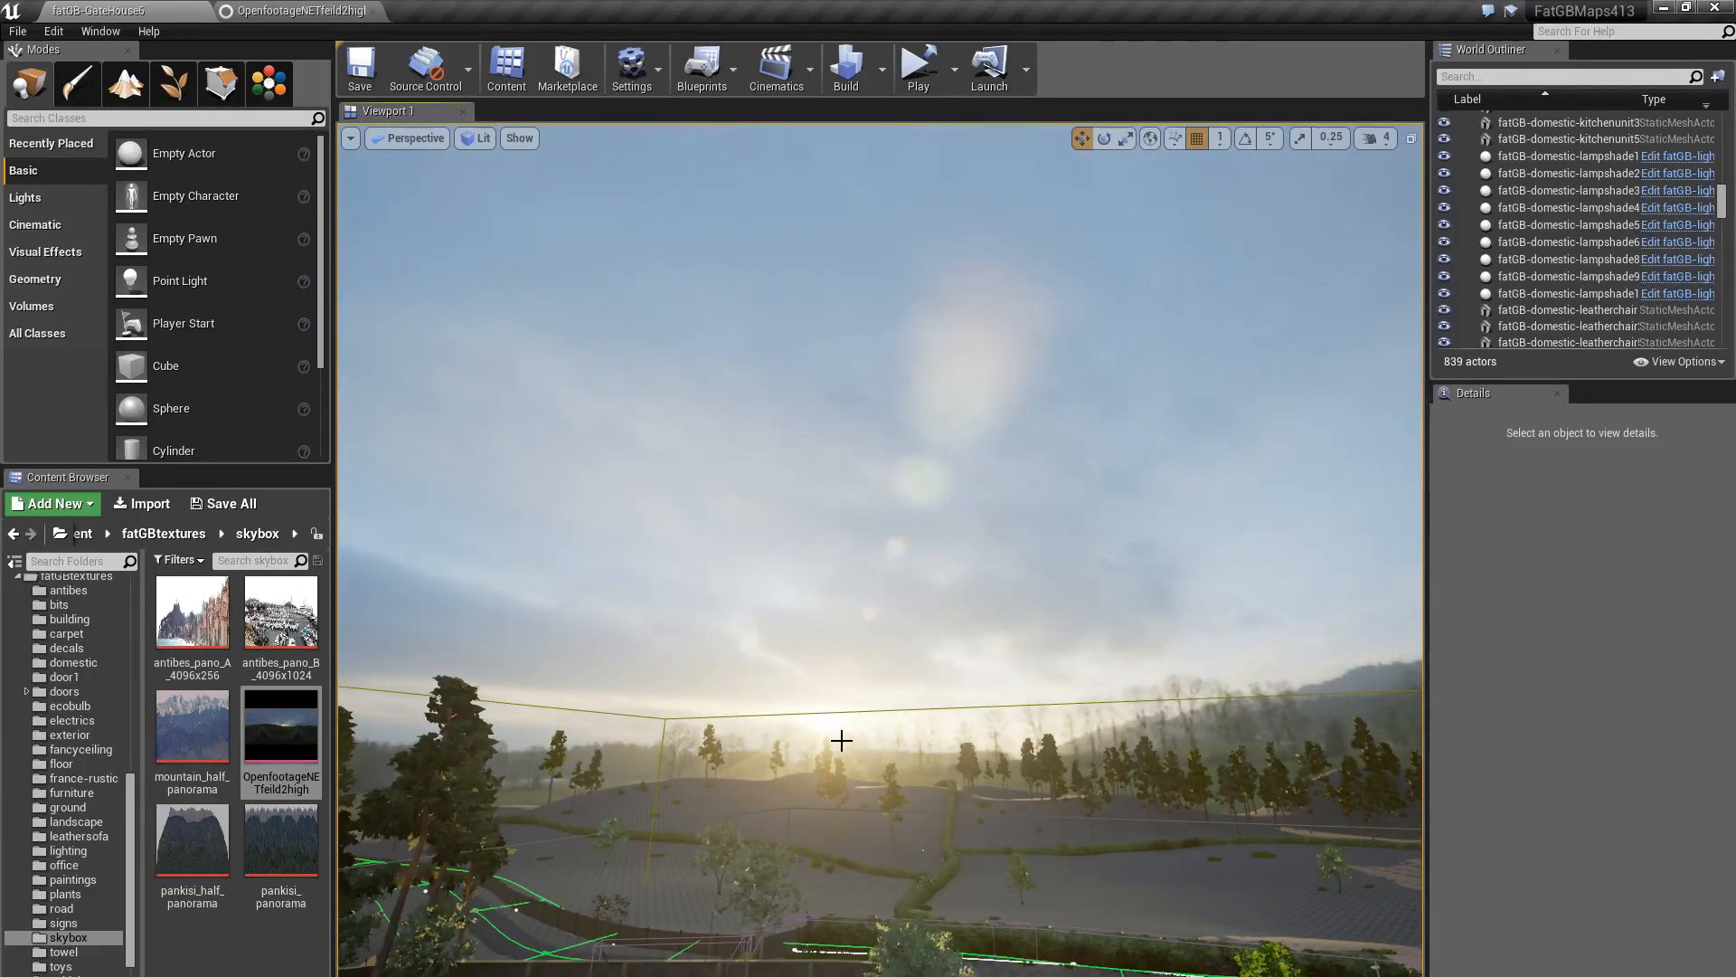
right_click_drag(841, 740, 1058, 724)
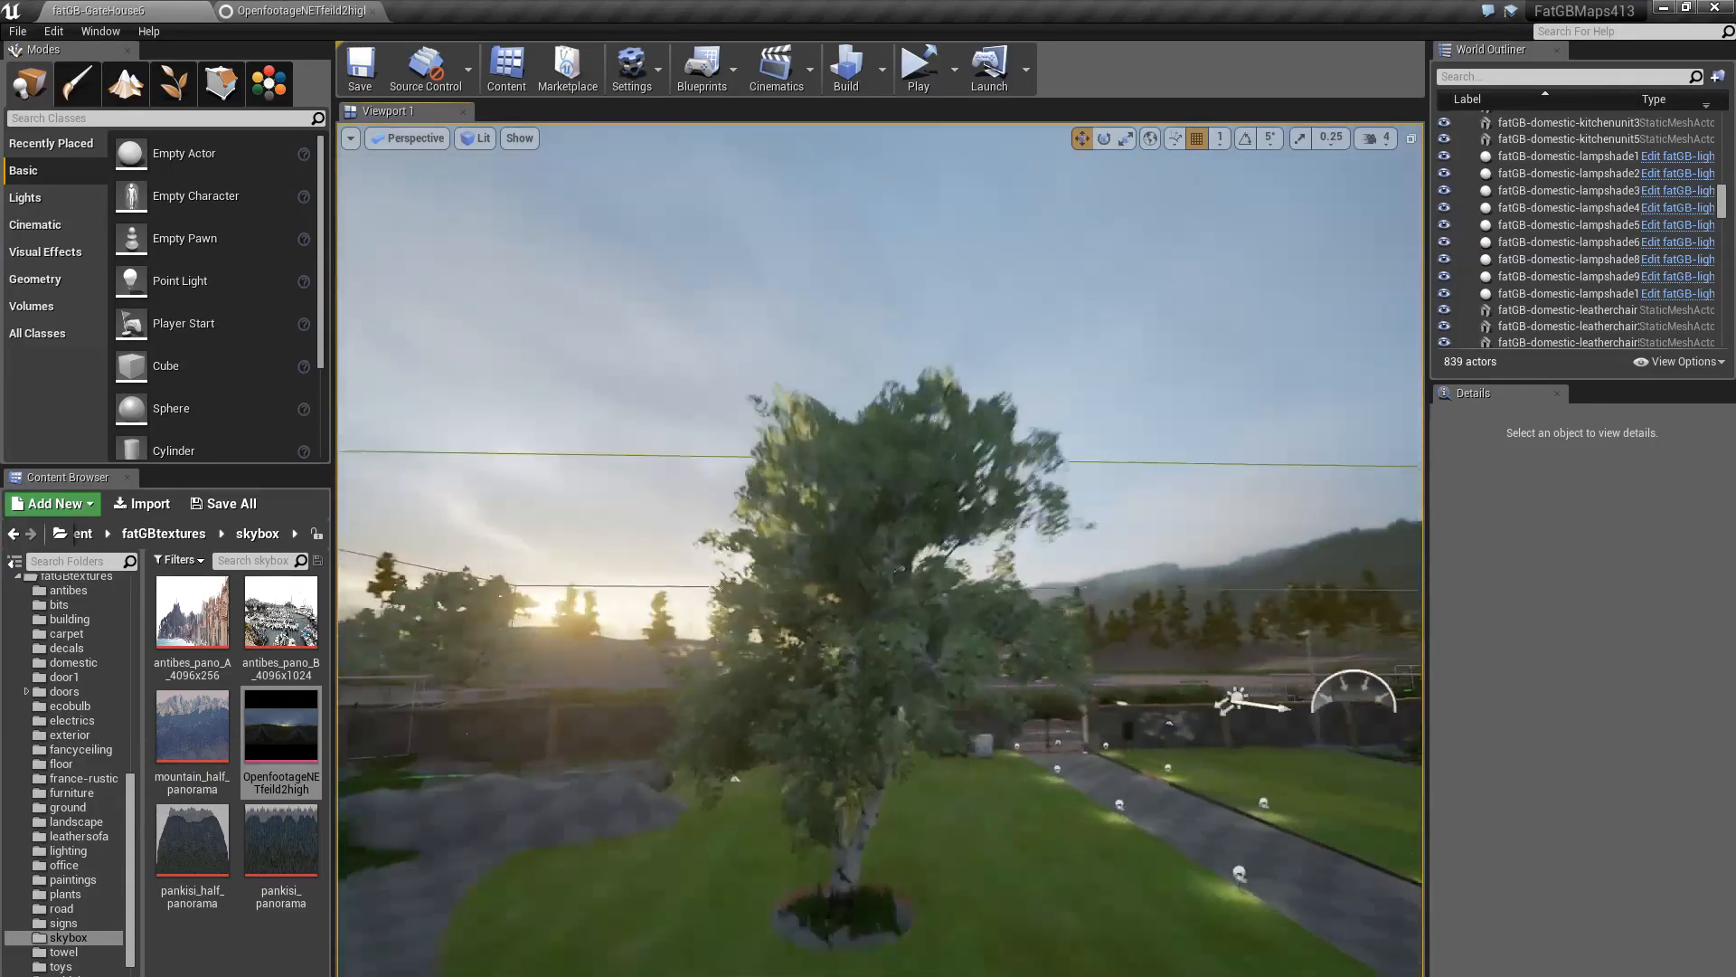
key("q")
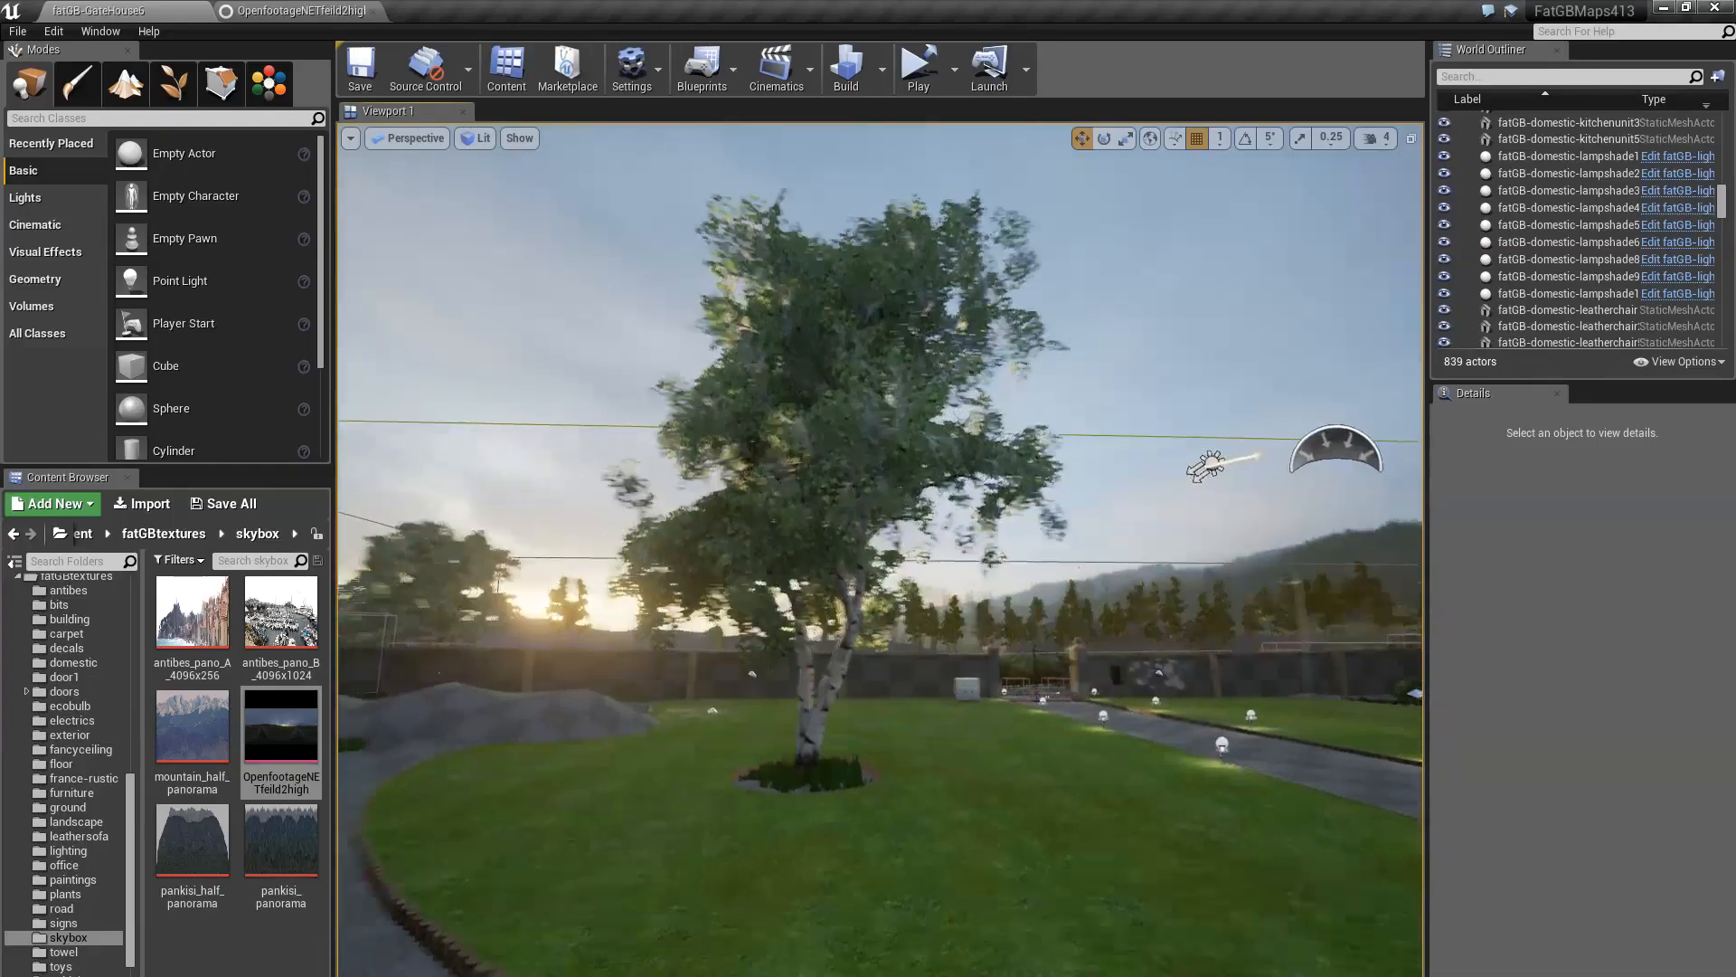
key("w")
right_click_drag(1058, 723, 561, 726)
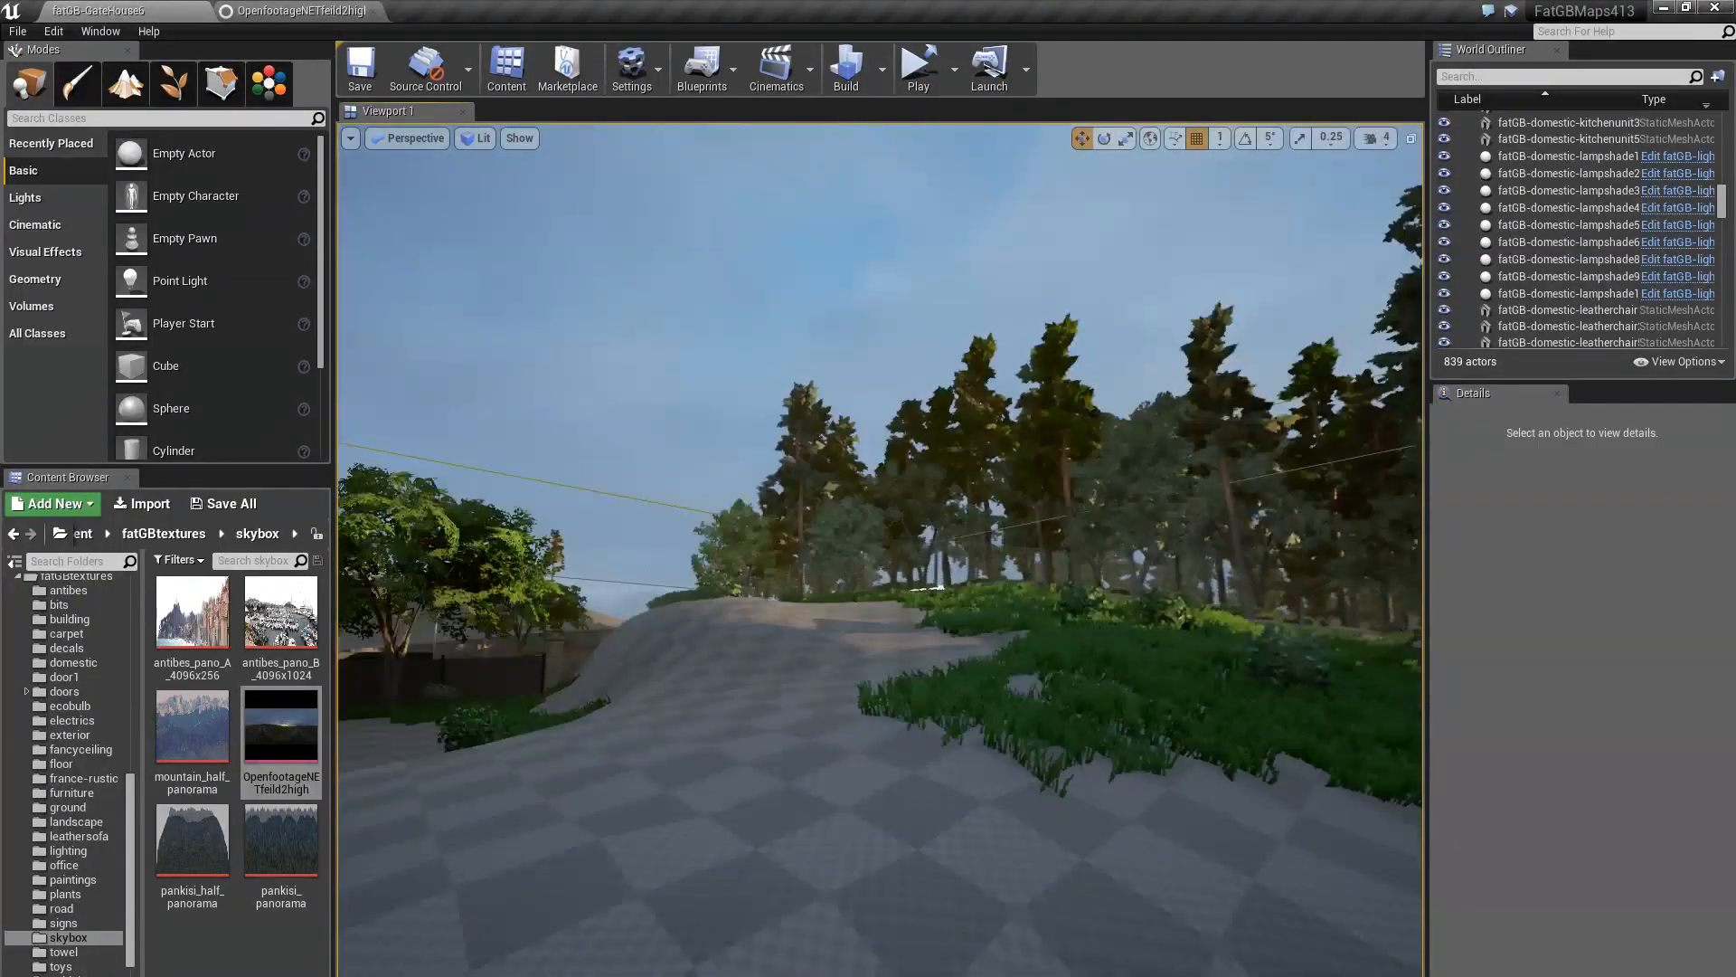
Examine the wooded slopes and the skybox horizon beyond the gatehouse from the ground and from above
right_click_drag(901, 746, 750, 751)
key("w")
right_click_drag(900, 746, 493, 746)
right_click_drag(901, 746, 814, 728)
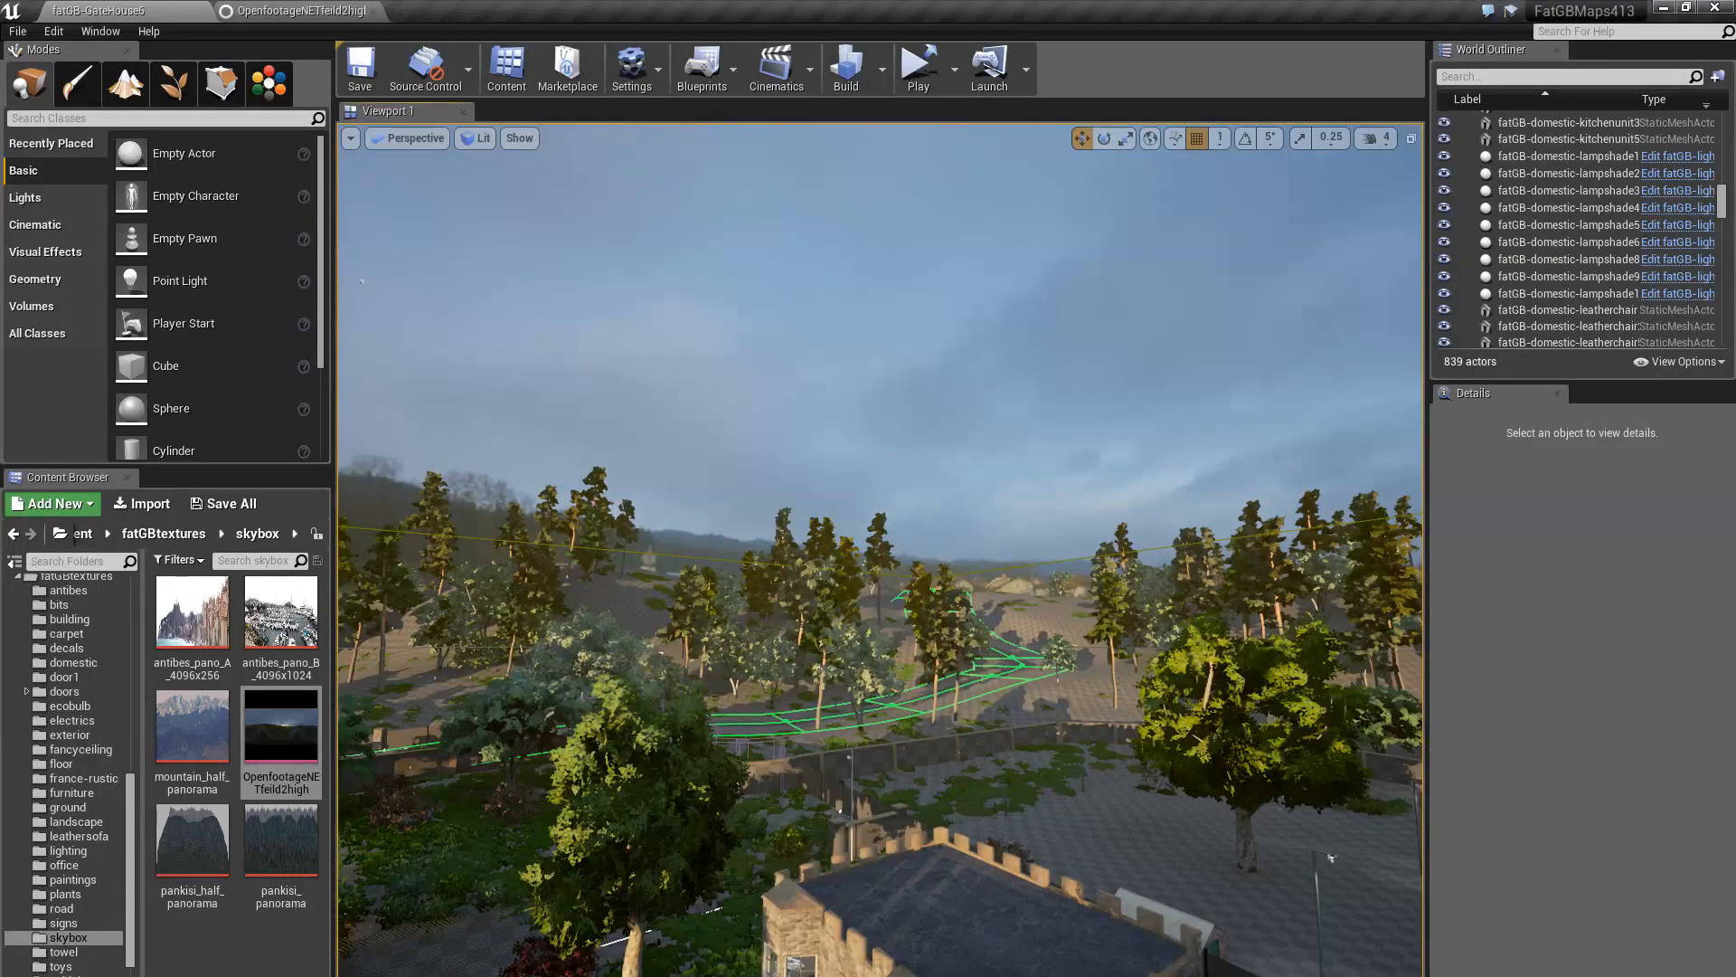
right_click_drag(901, 746, 1040, 732)
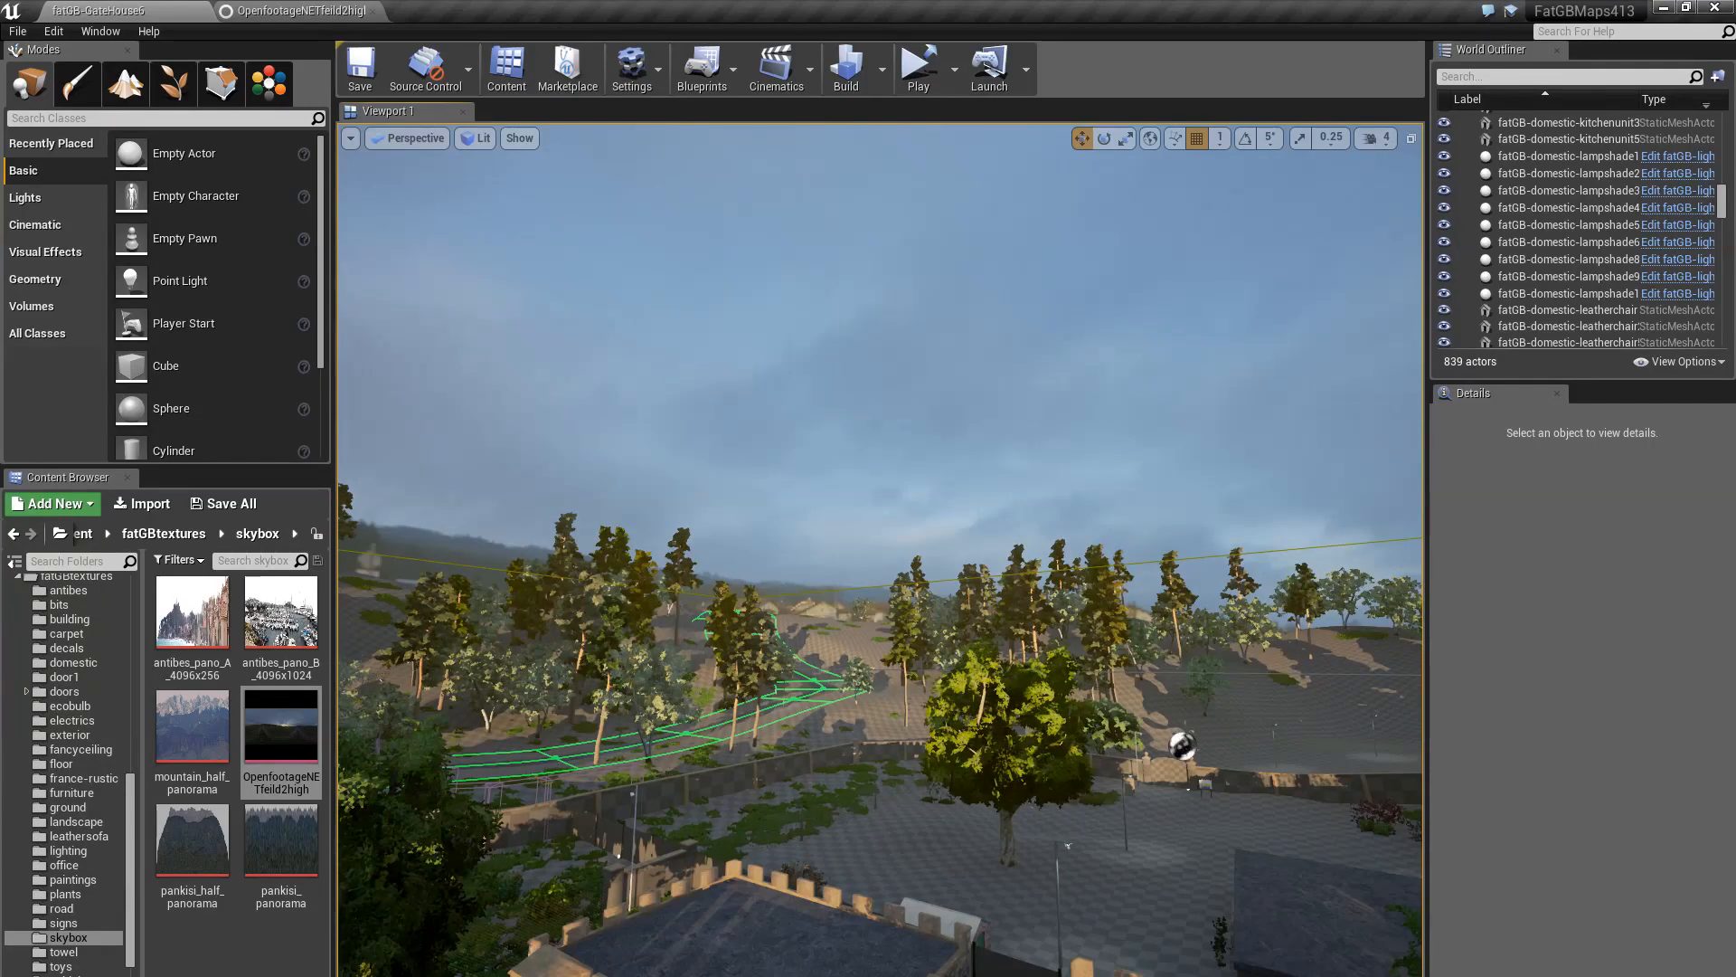
right_click_drag(901, 746, 414, 679)
key("s")
key("w")
key("w")
key("w")
key("w")
key("s")
key("w")
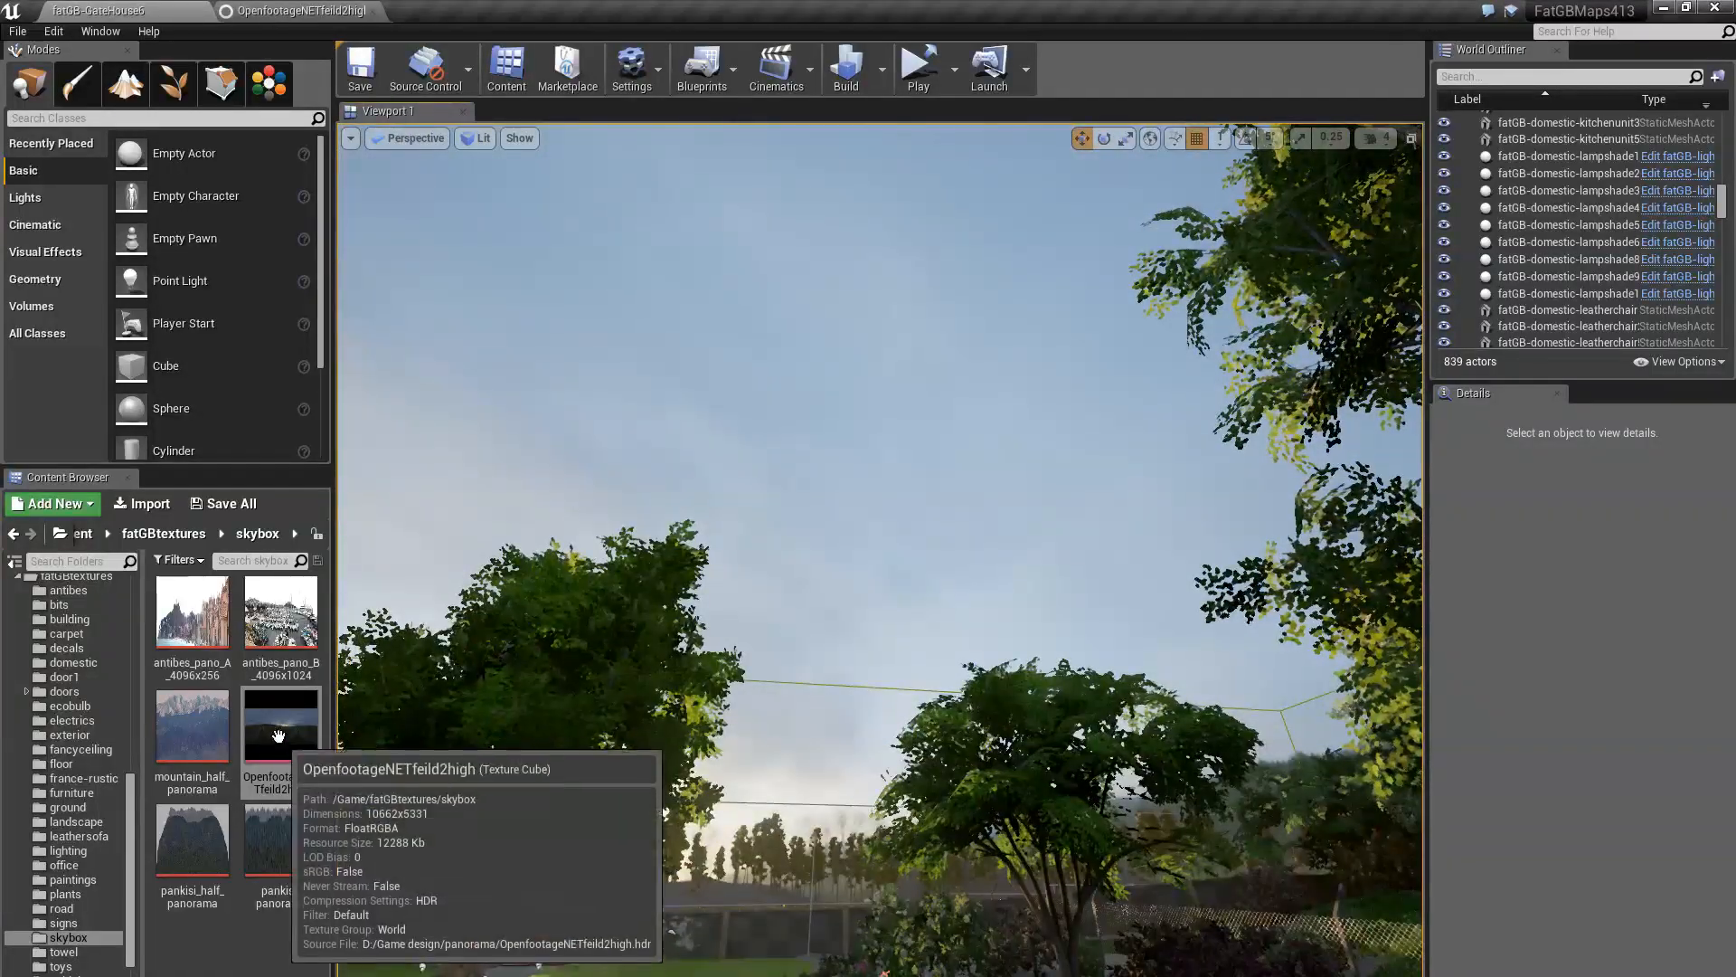
Open the OpenfootageNETfeild2high cube texture to view its HDR panorama, and return to the level
double_click(278, 735)
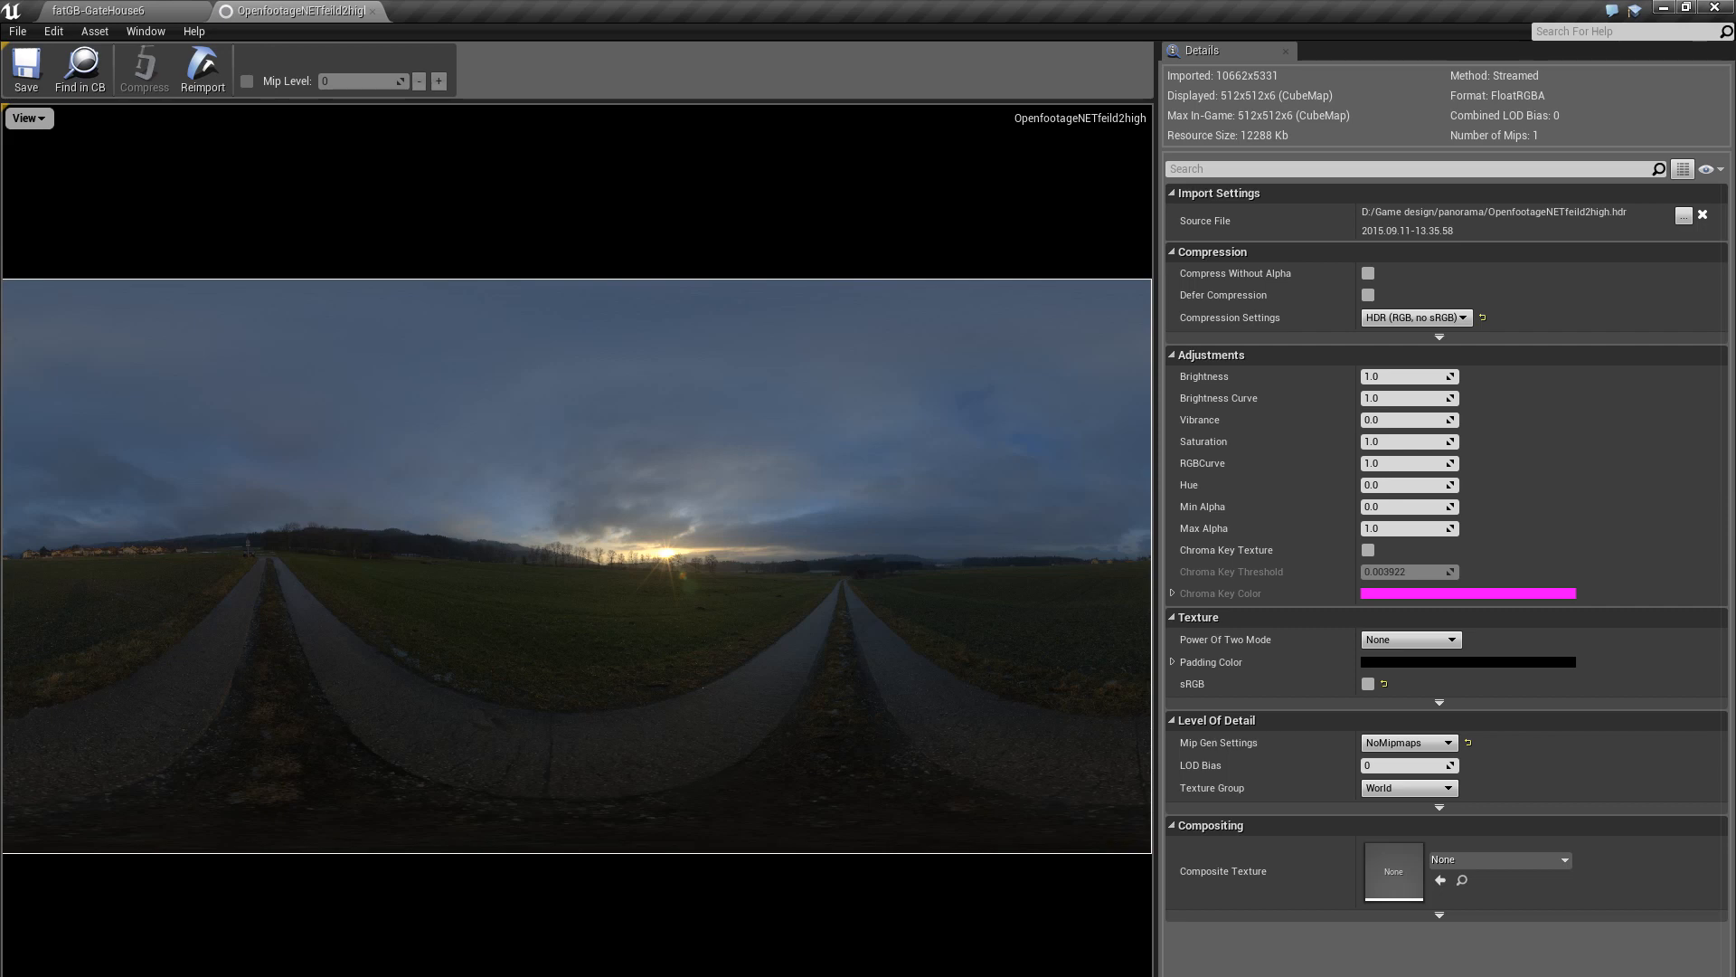
left_click(858, 975)
left_click(753, 941)
left_click(125, 10)
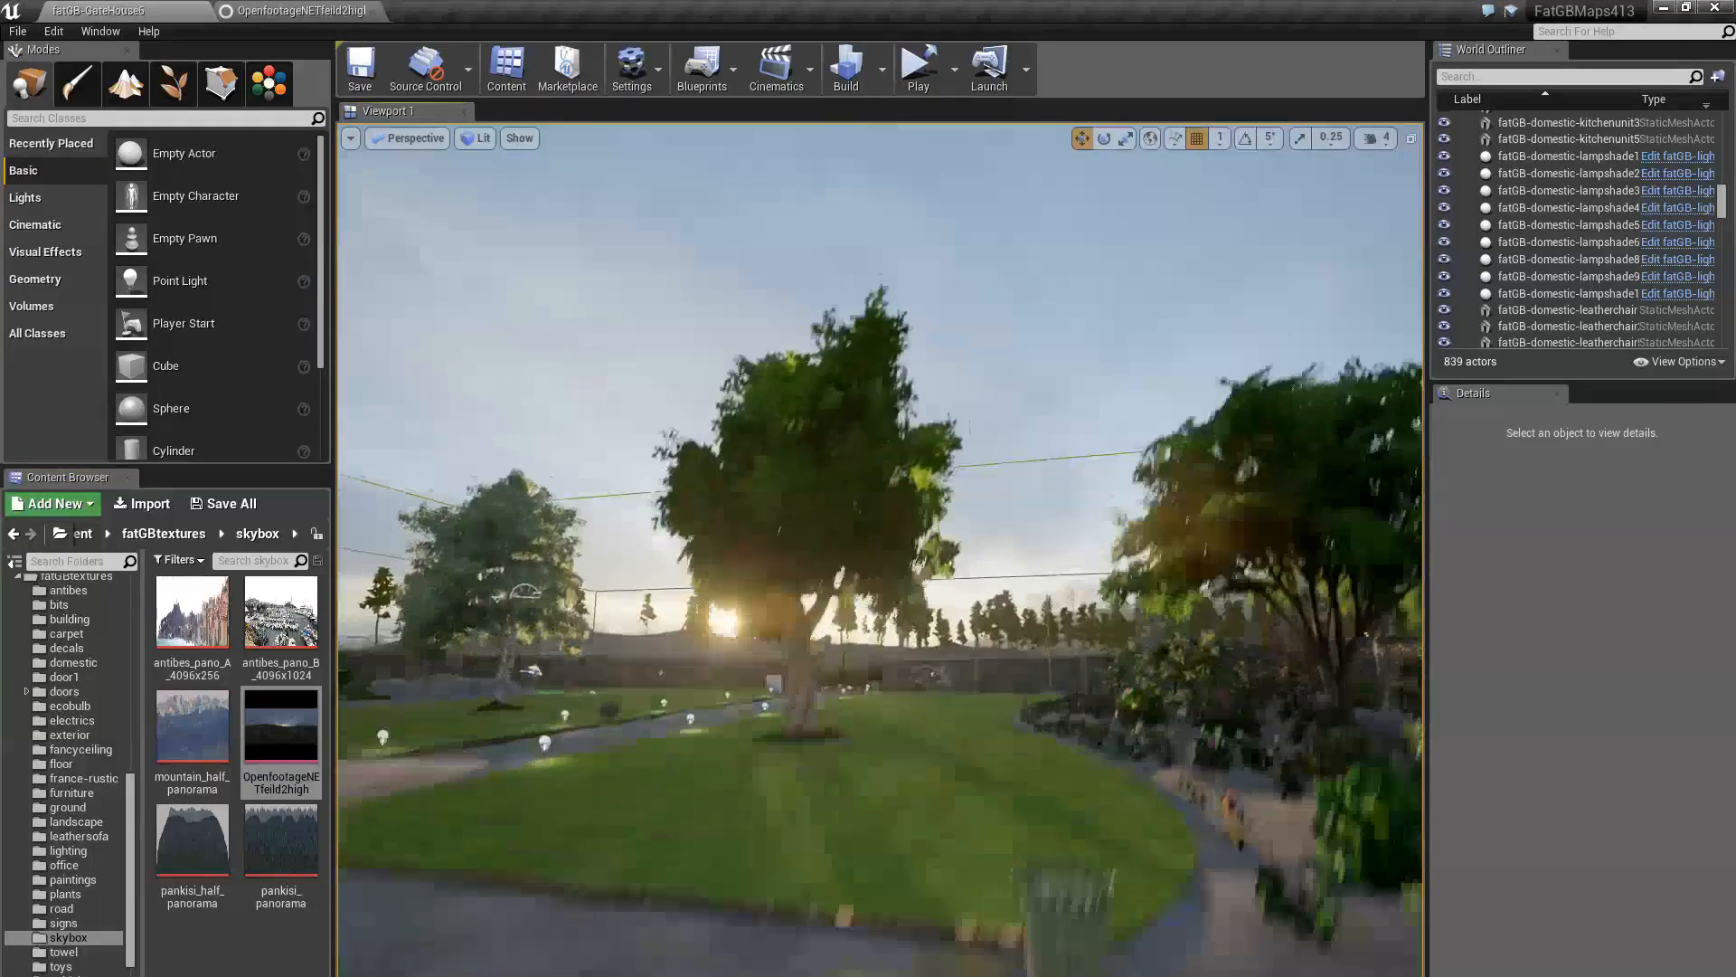
Examine the low sun behind the garden trees and check it against the OpenfootageNETfeild2high panorama
key("s")
right_click_drag(881, 550, 890, 496)
key("w")
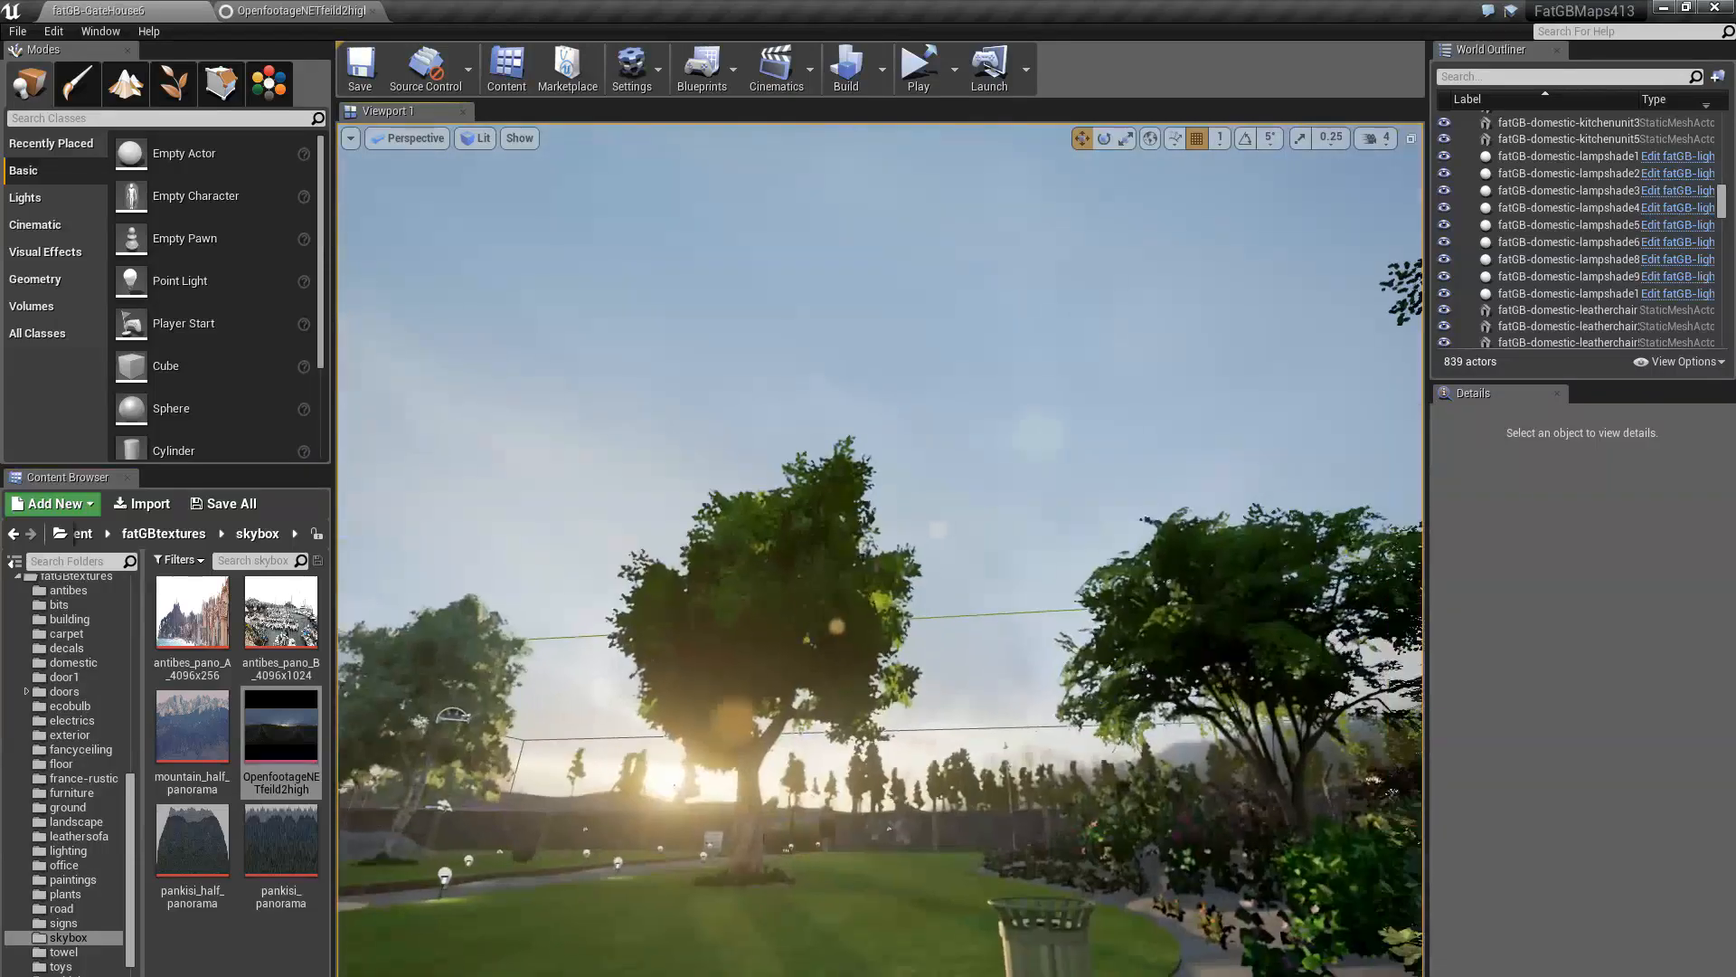
right_click_drag(697, 480, 471, 909)
double_click(282, 729)
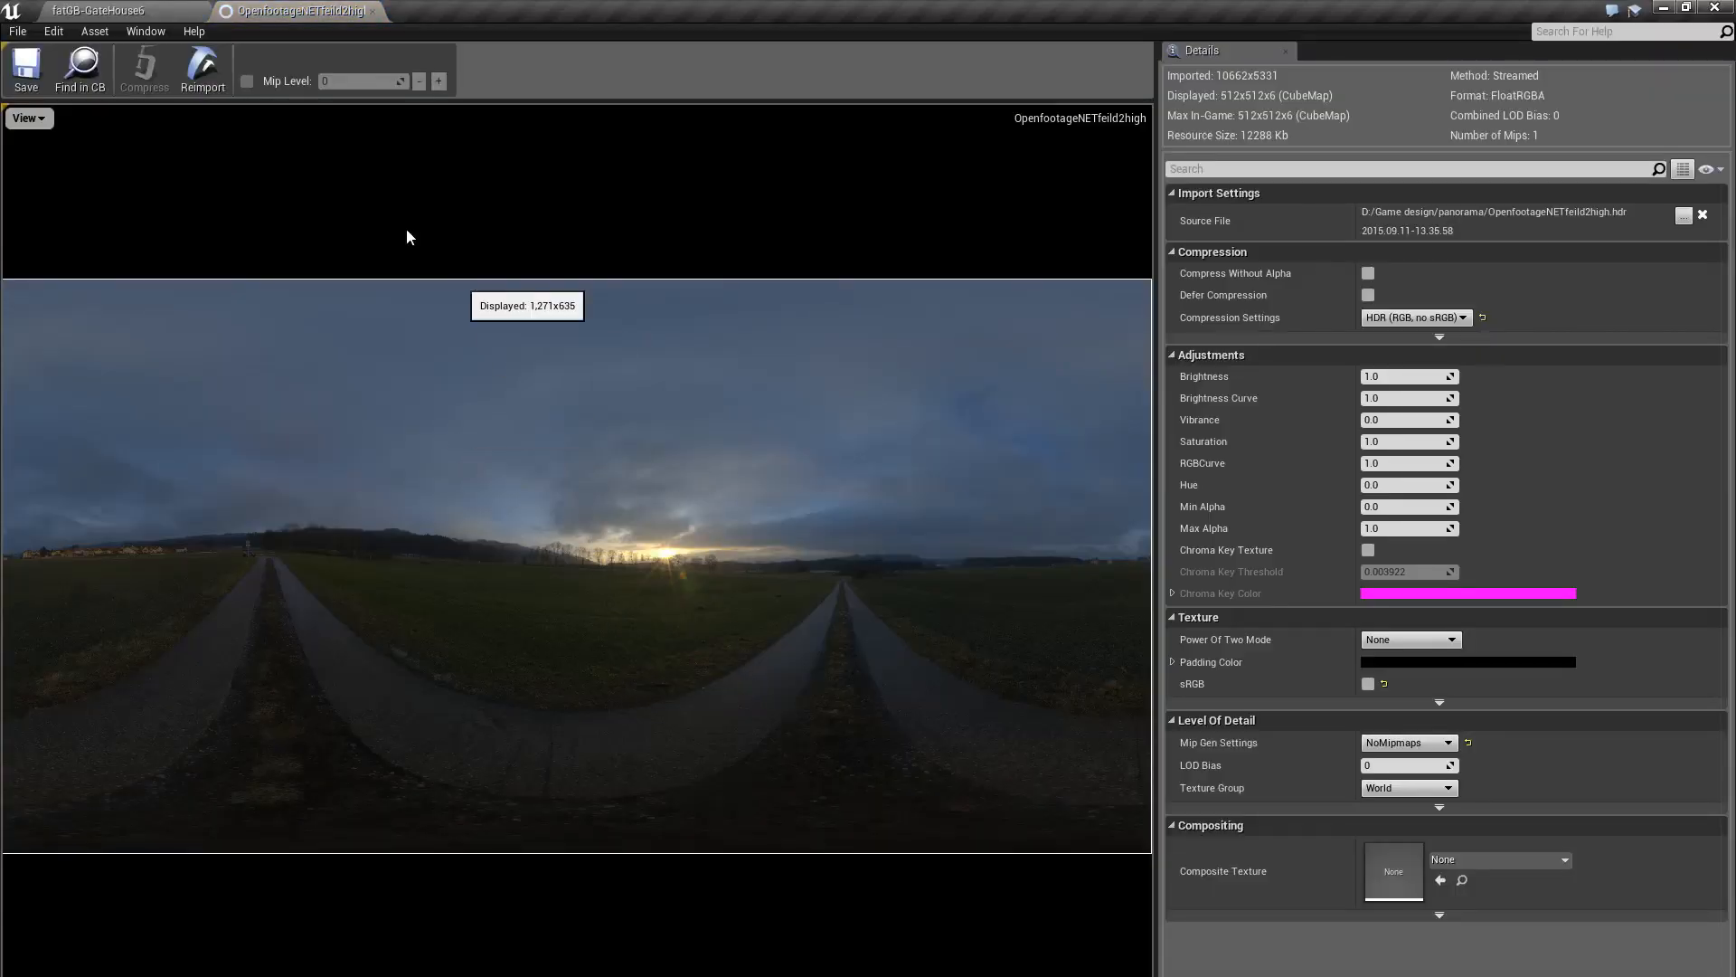
left_click(136, 10)
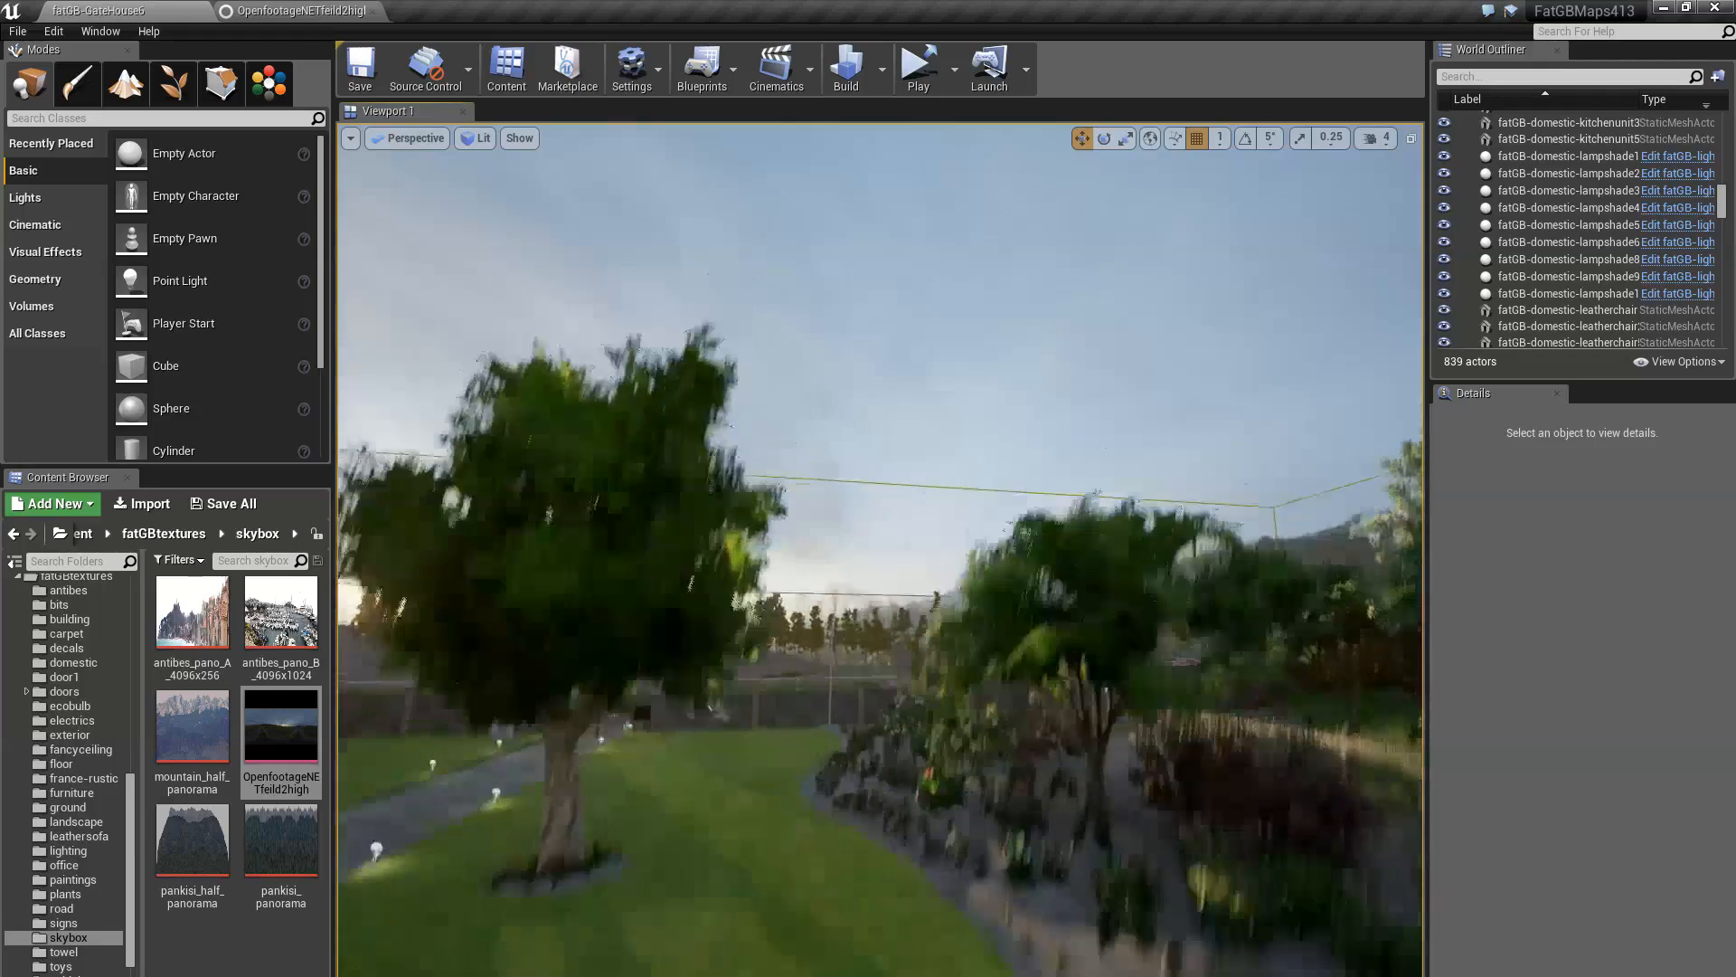
Examine how the skybox hills, village, fields and sunset meet the landscape edge all around the level
right_click_drag(612, 758, 611, 758)
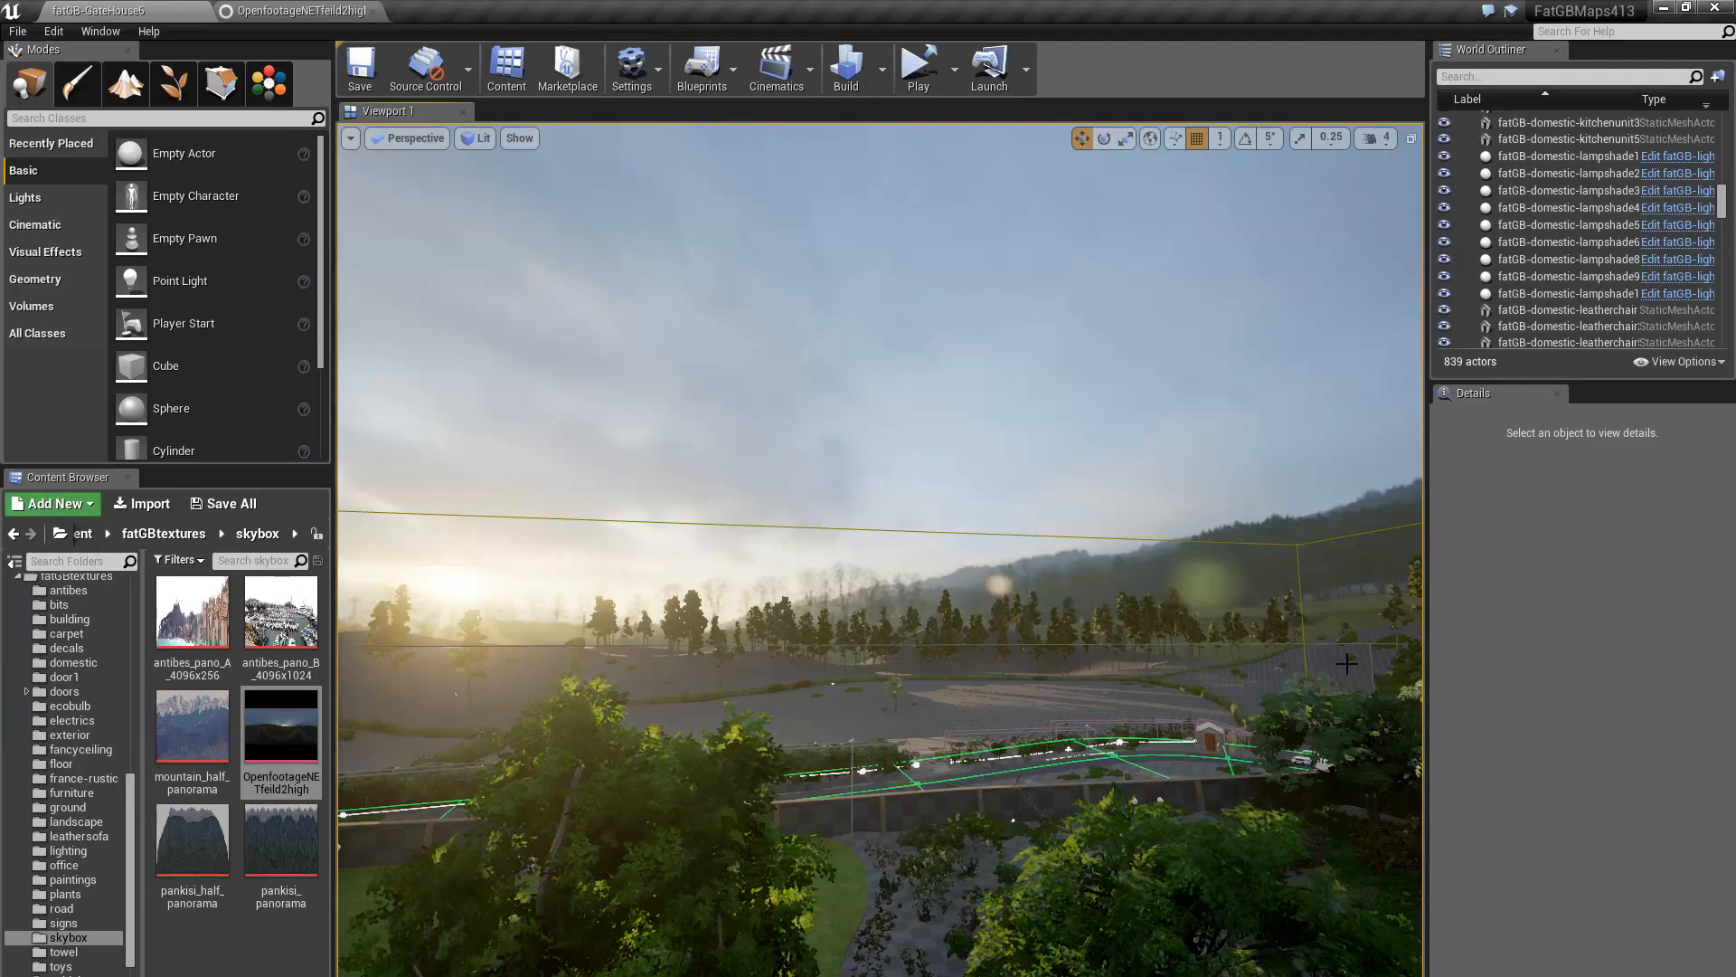
right_click_drag(1257, 689, 1254, 687)
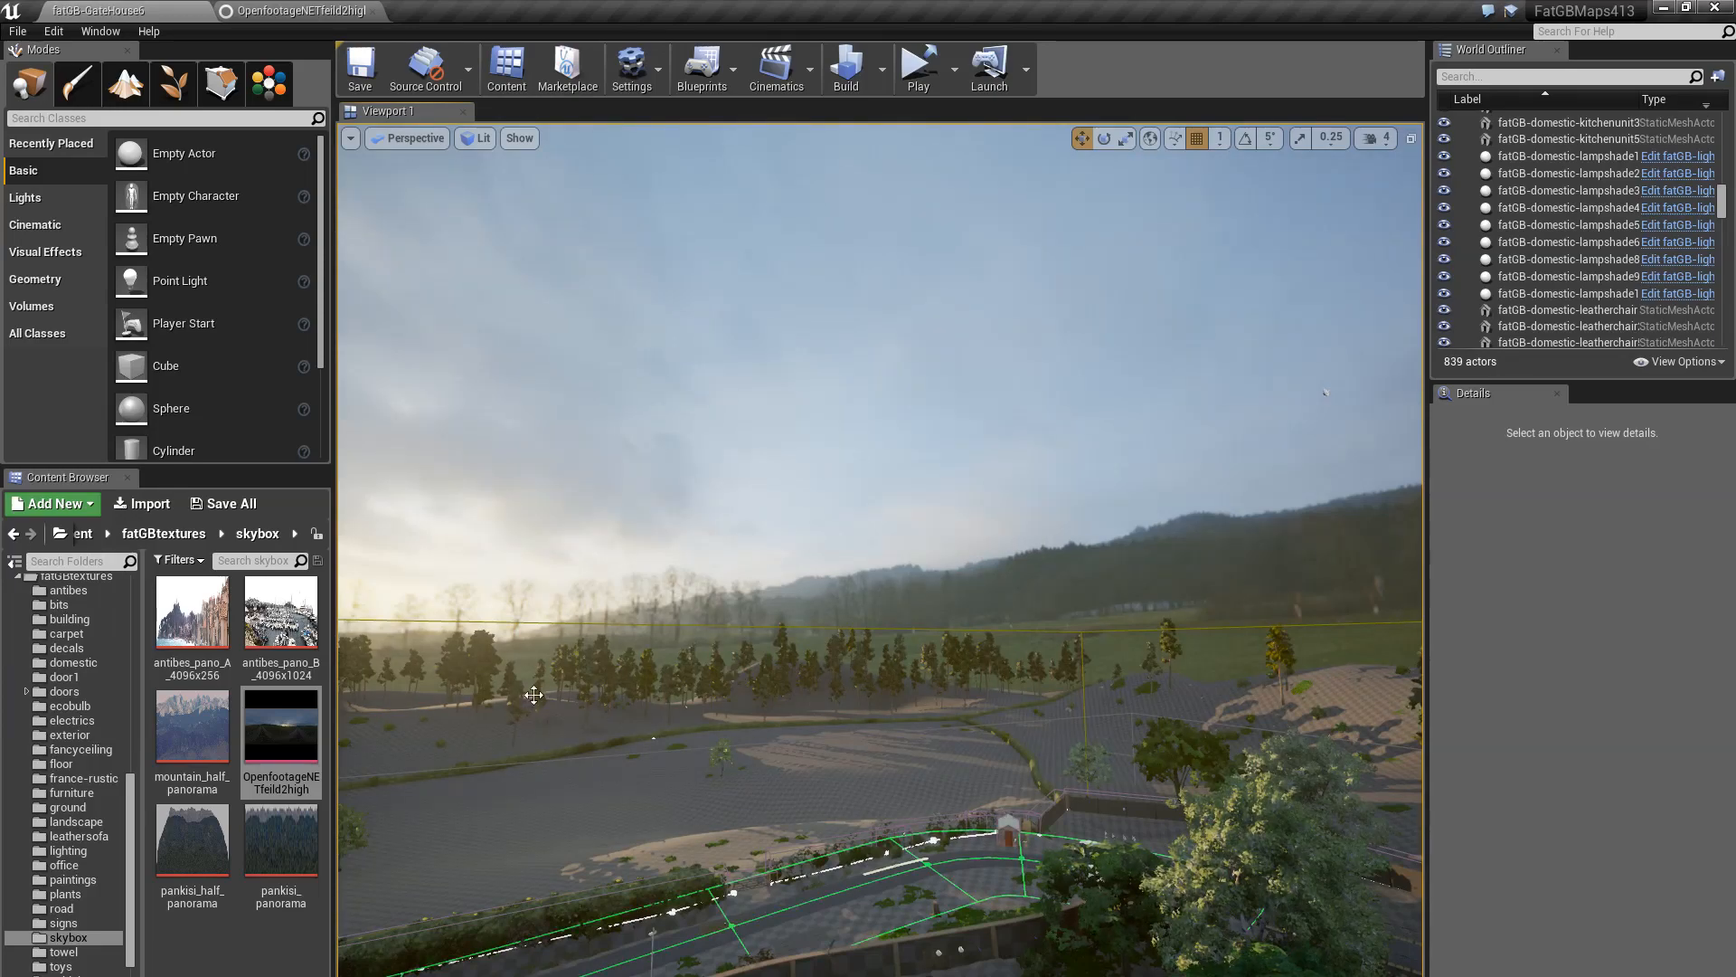
right_click_drag(1255, 688, 1254, 688)
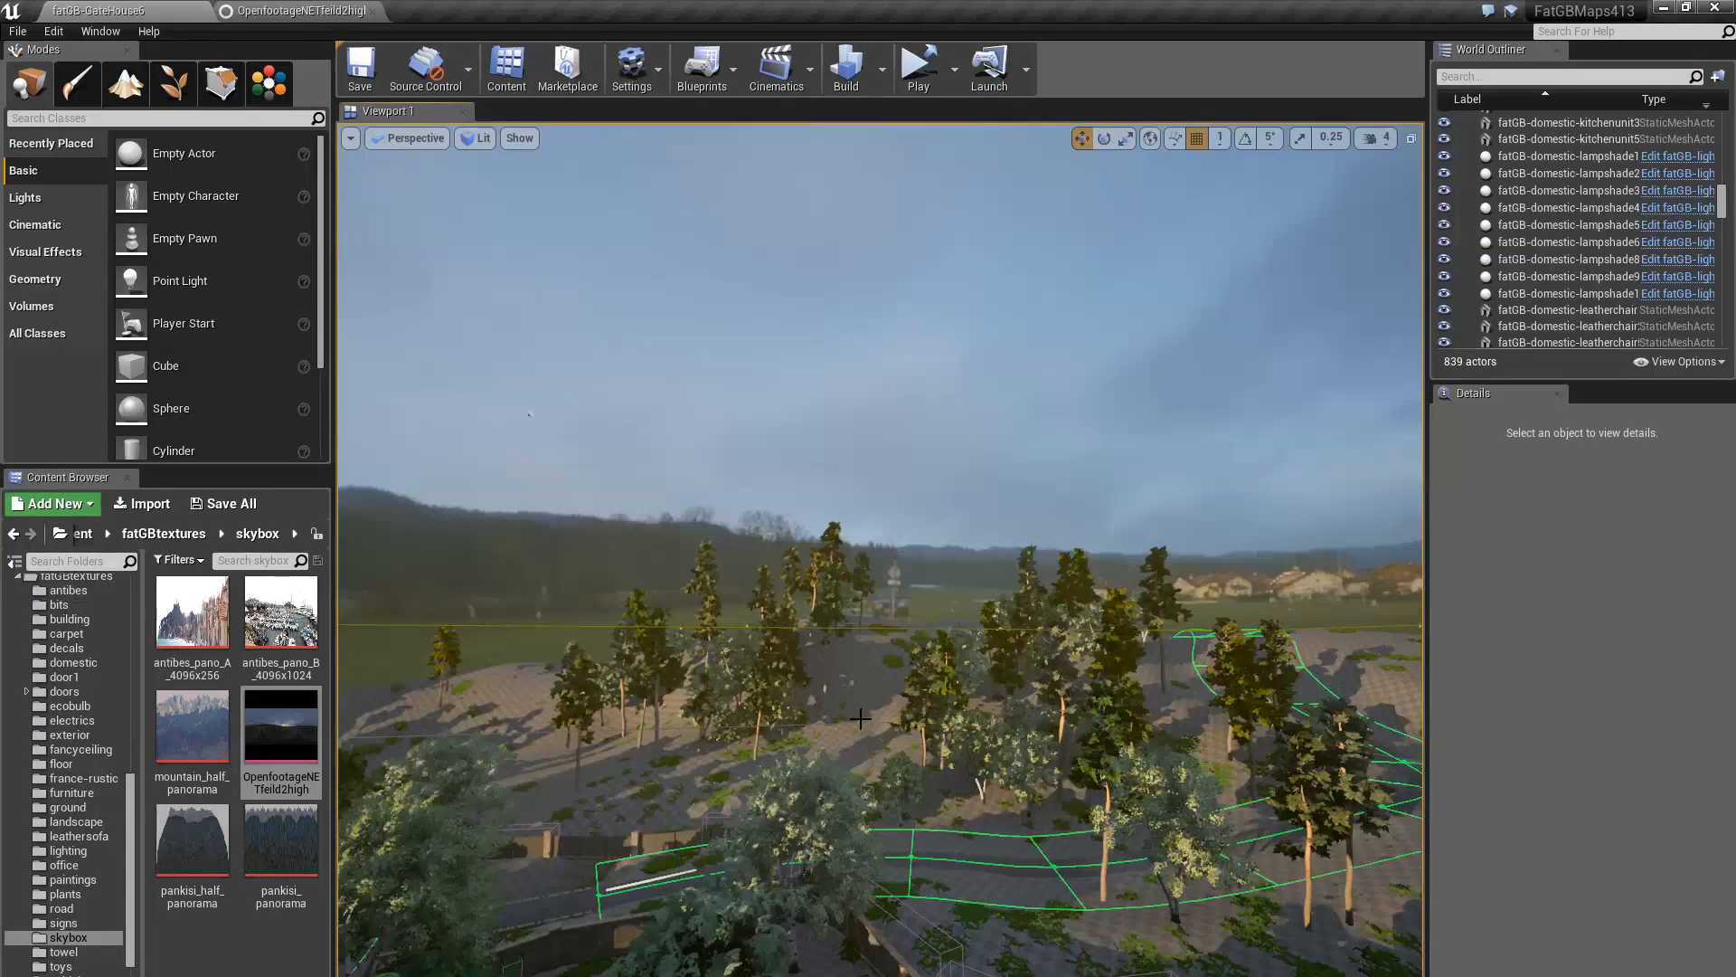
right_click_drag(860, 718, 860, 718)
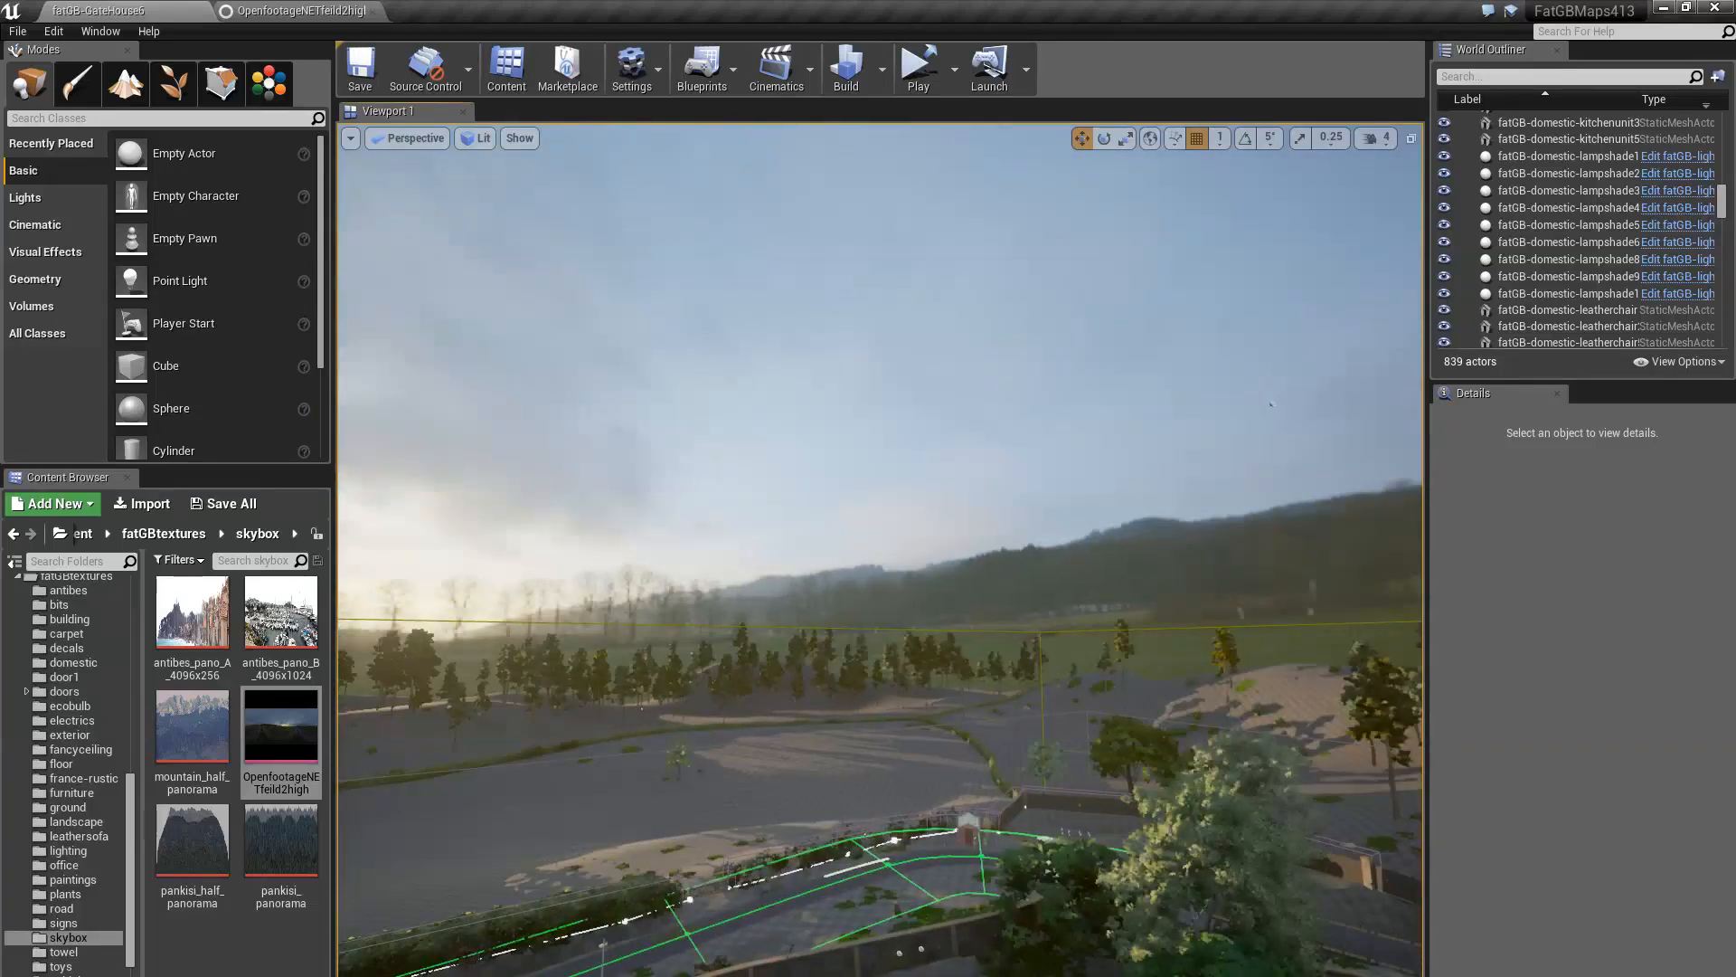
right_click_drag(869, 632, 869, 631)
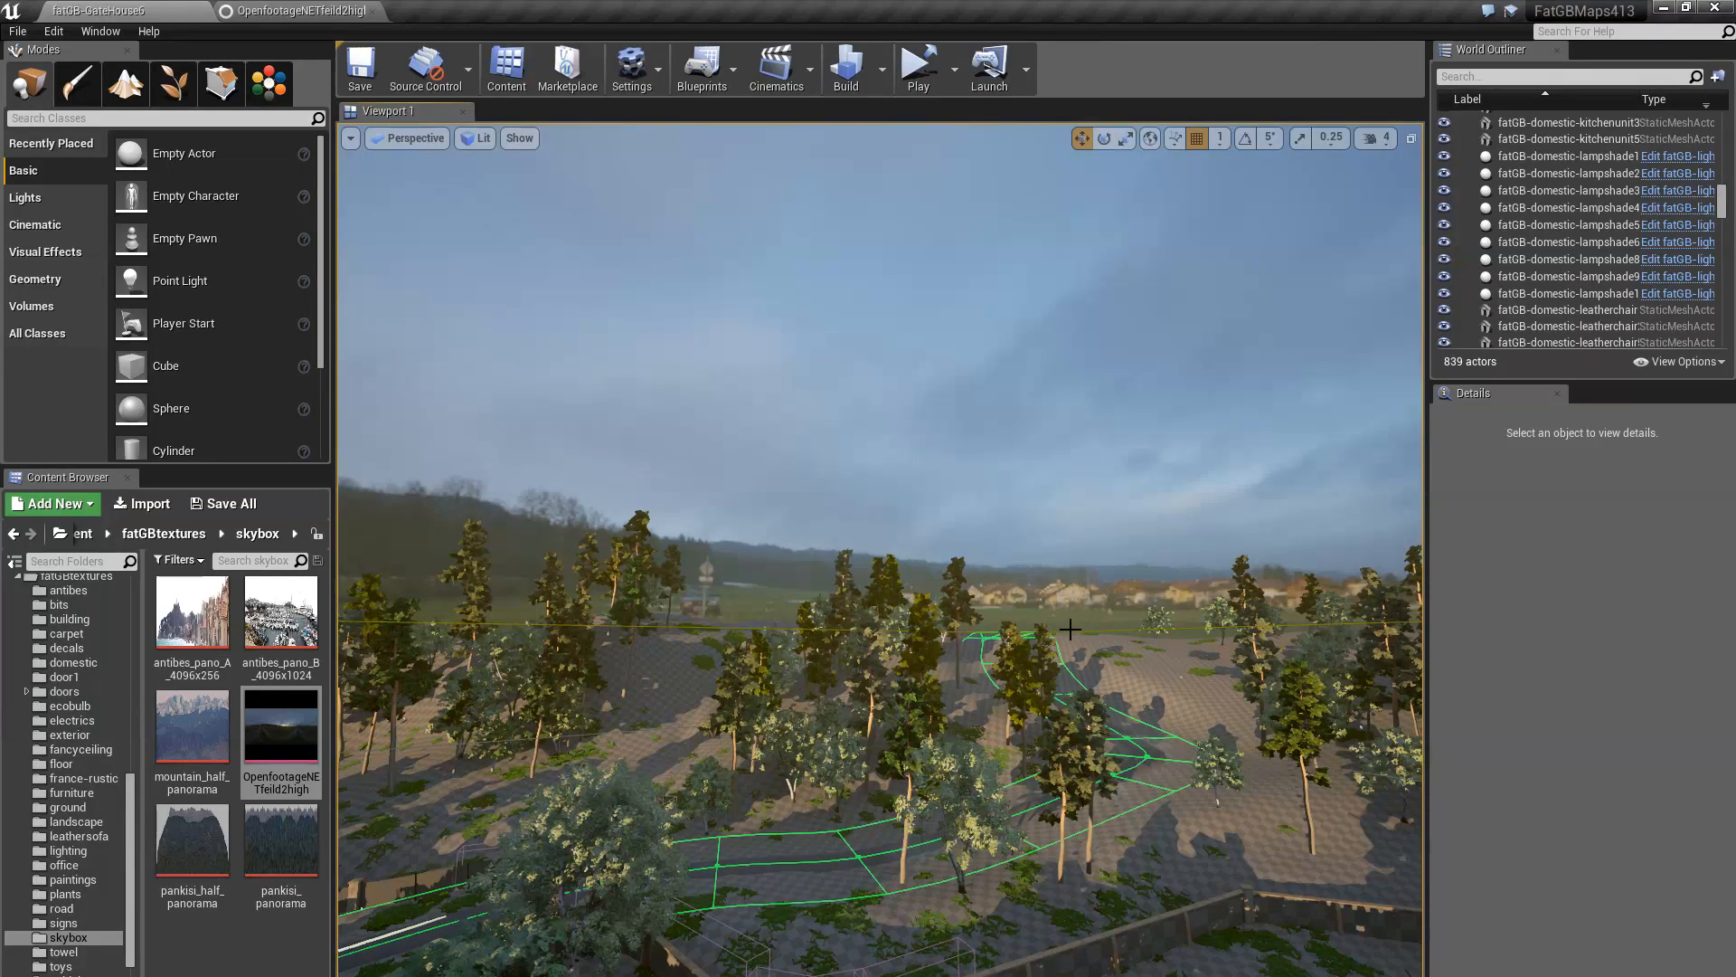
right_click_drag(1128, 690, 1393, 690)
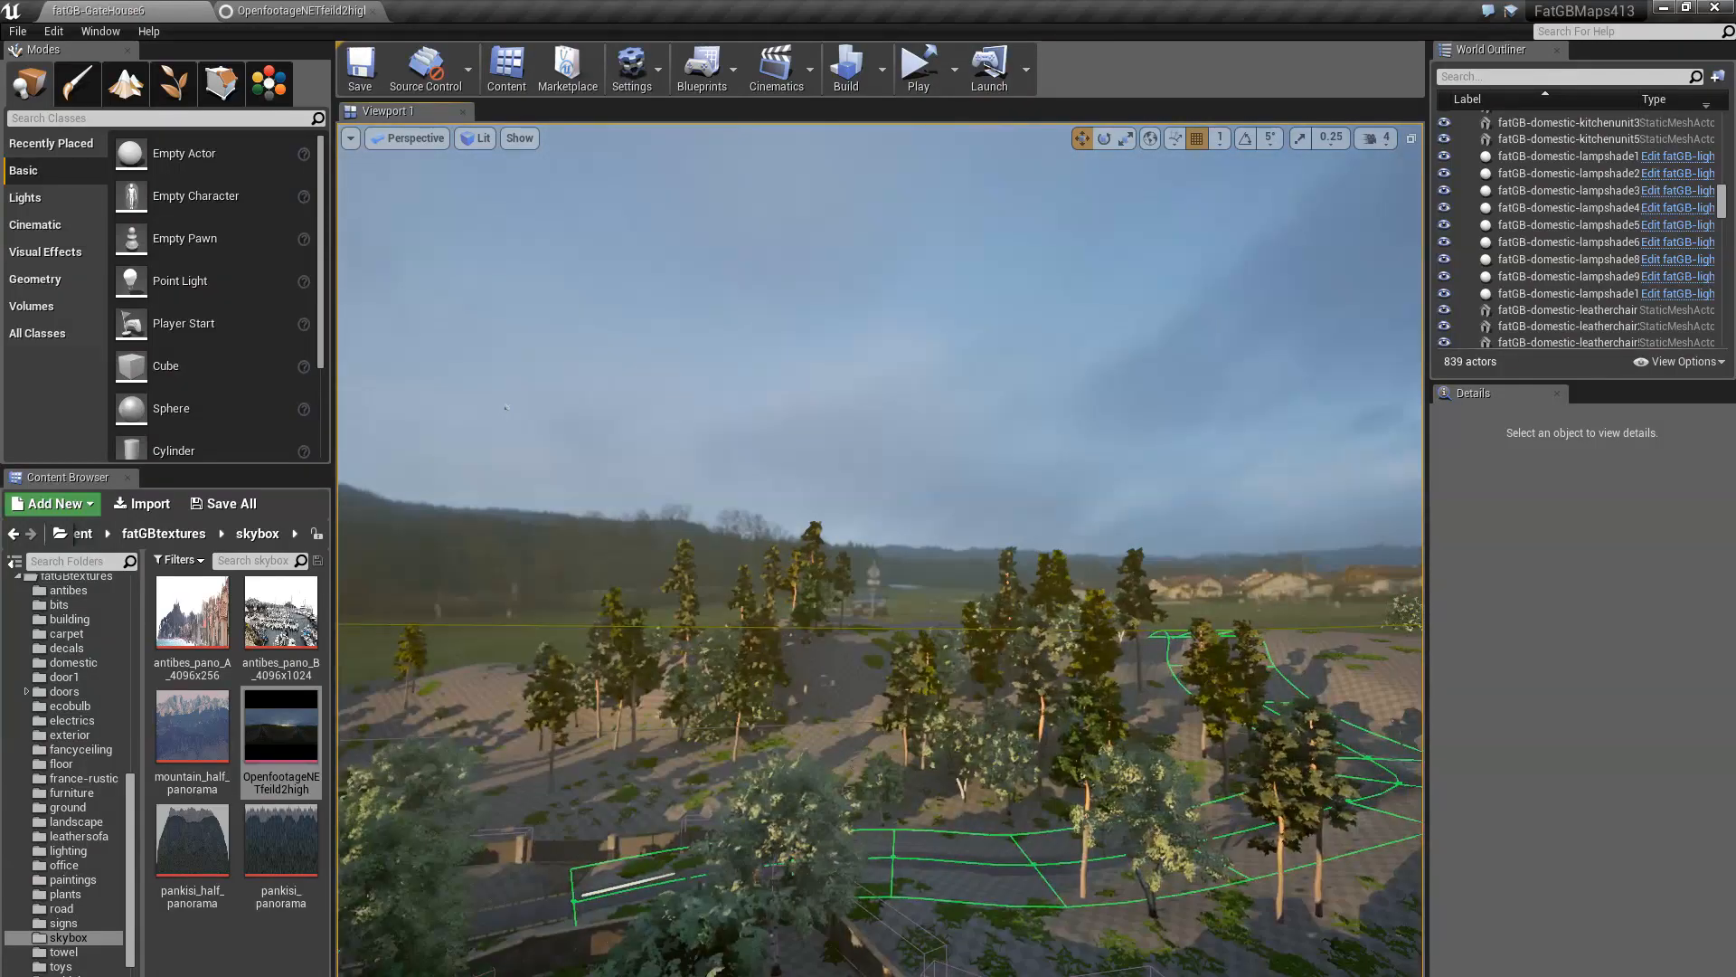
right_click_drag(1128, 689, 1338, 689)
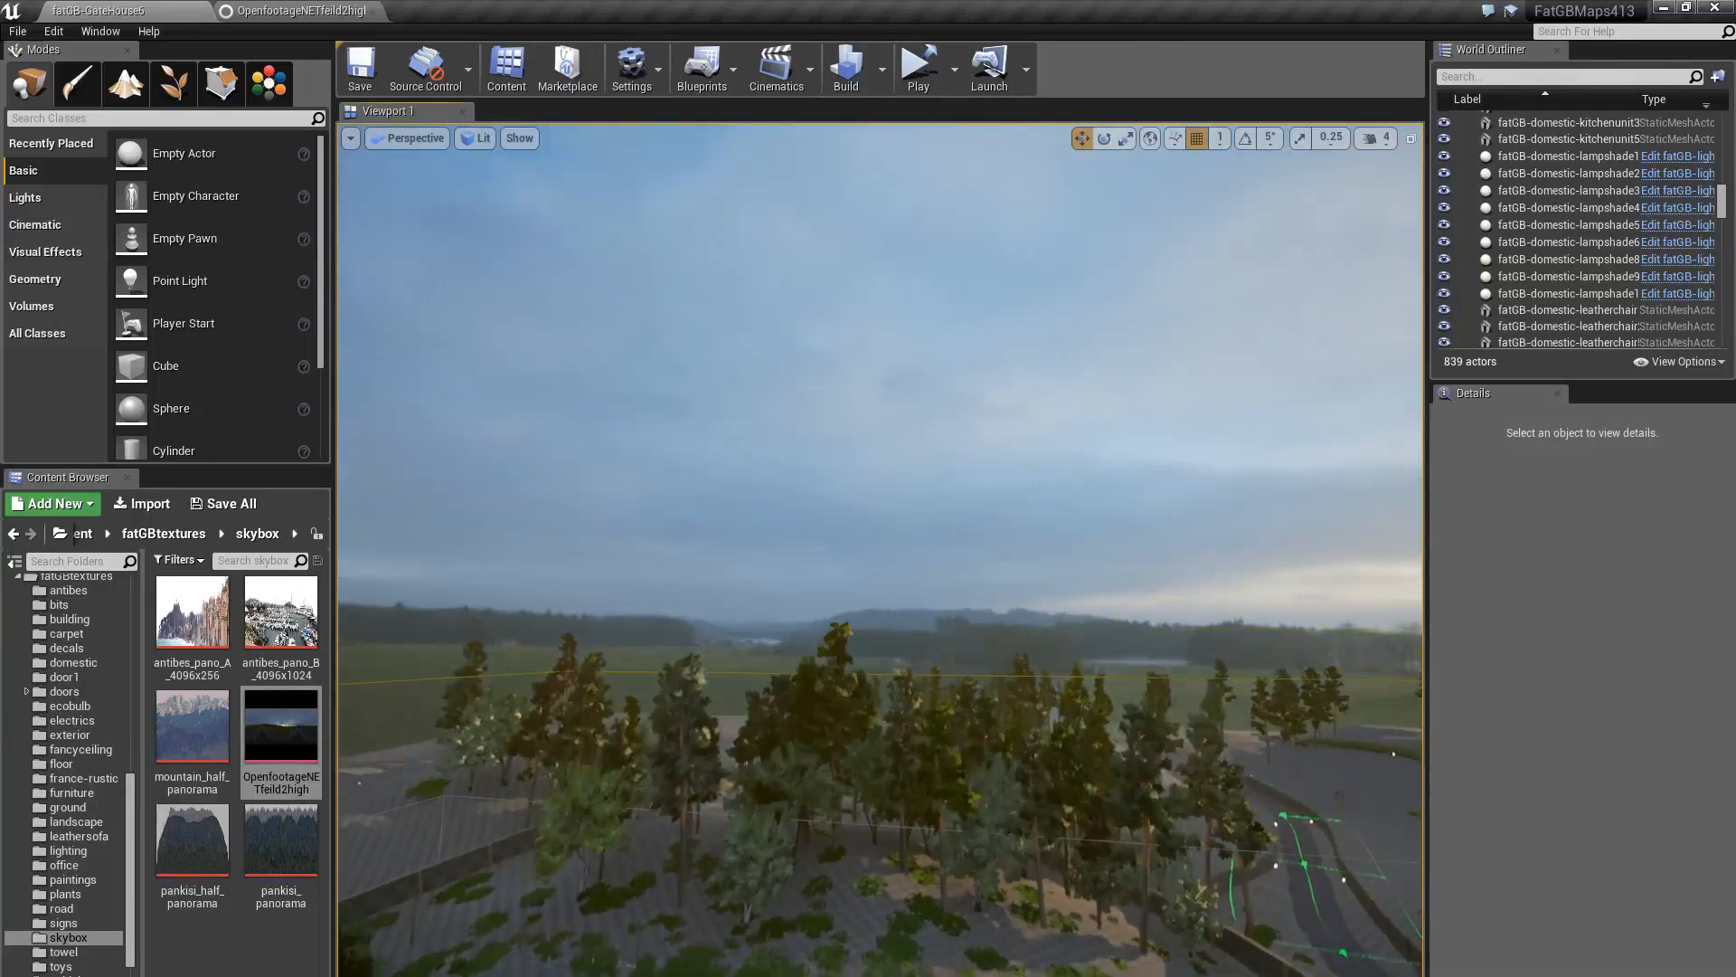
right_click_drag(1128, 689, 1393, 689)
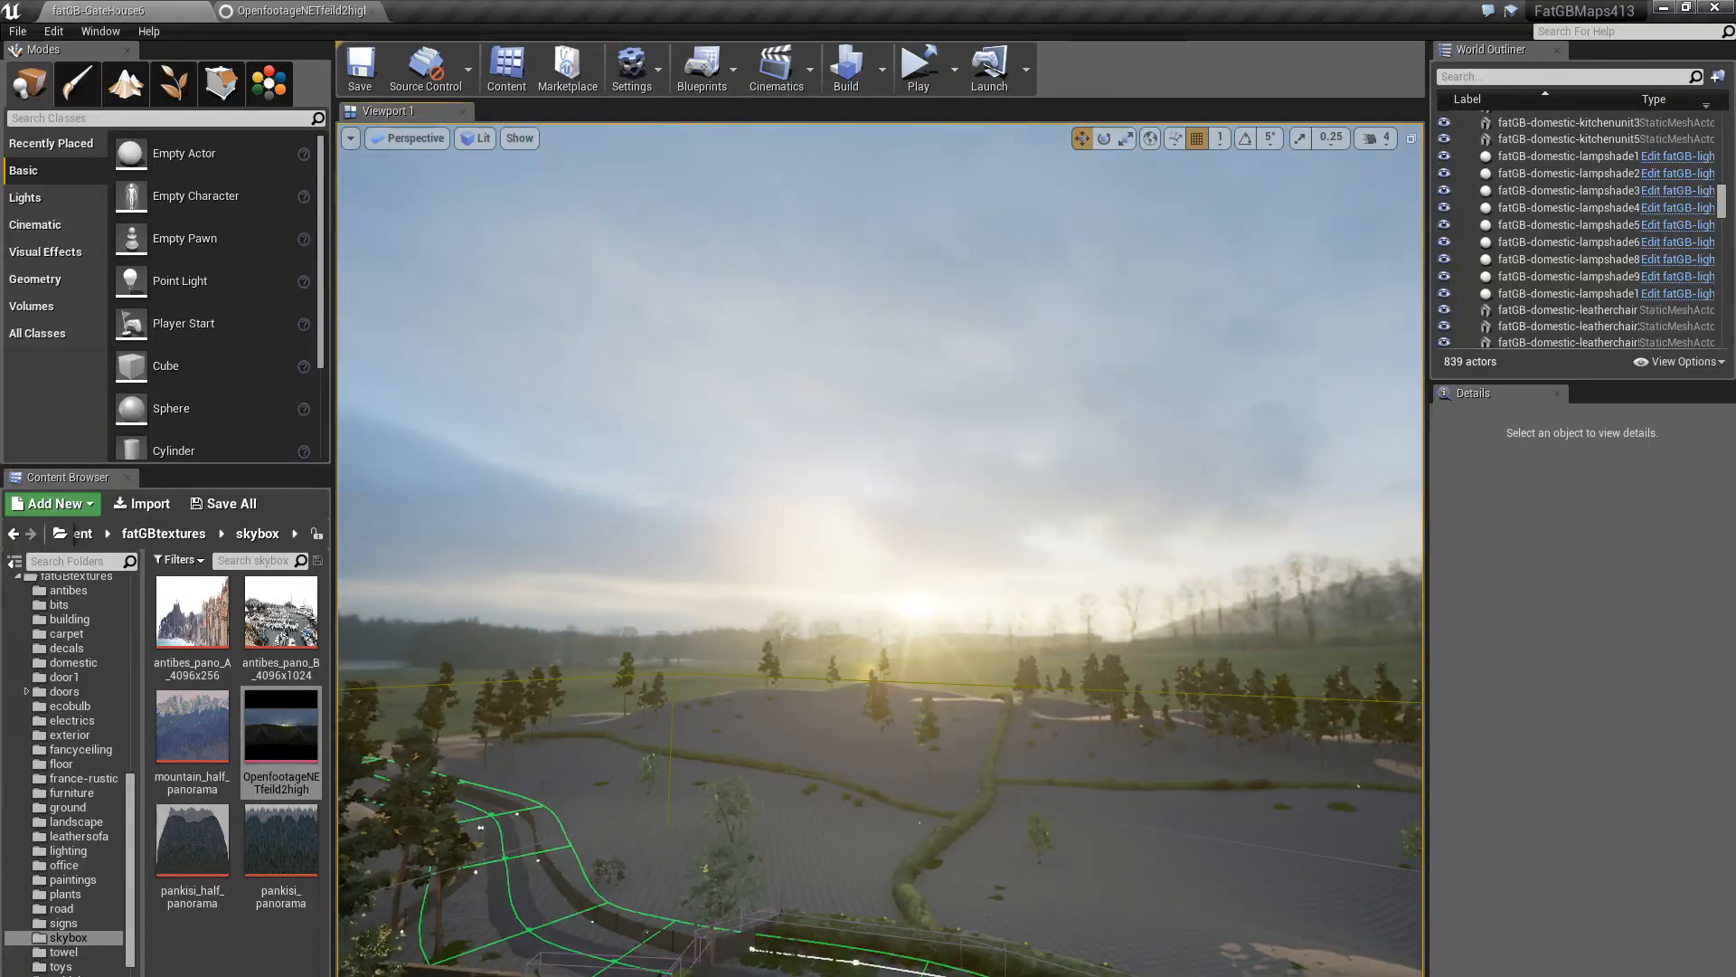
right_click_drag(1127, 689, 1120, 769)
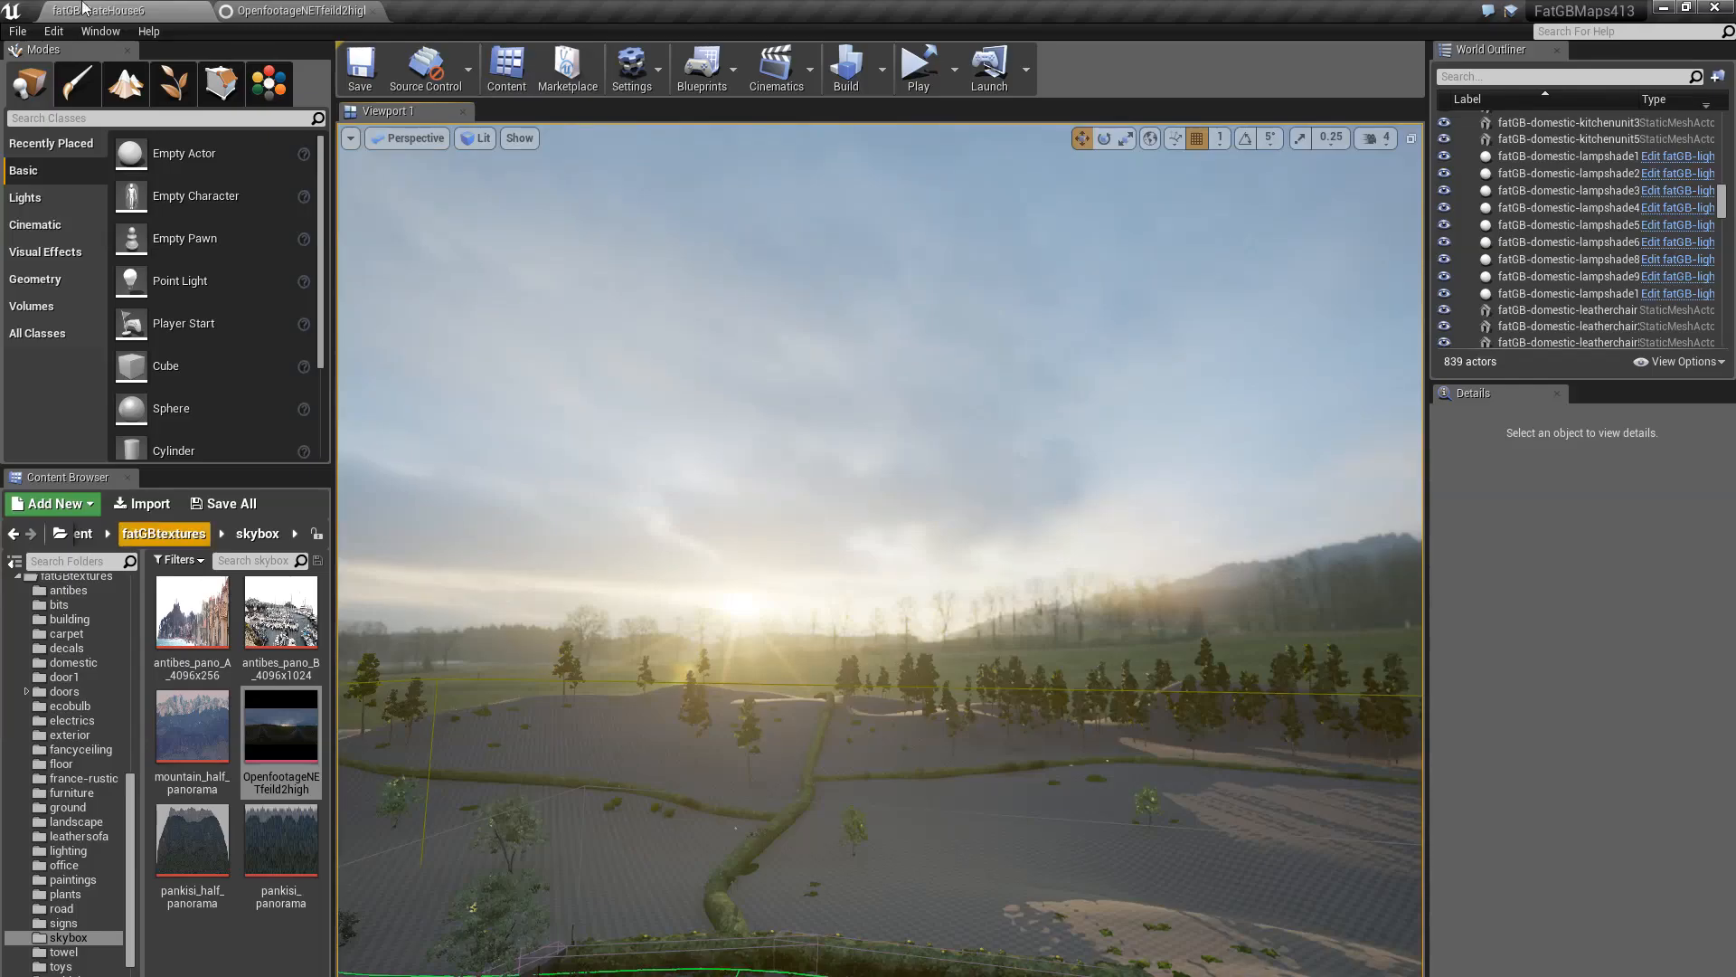
Compare the OpenfootageNETfeild2high texture with the level's sunset horizon and the sky above the garden trees
left_click(264, 8)
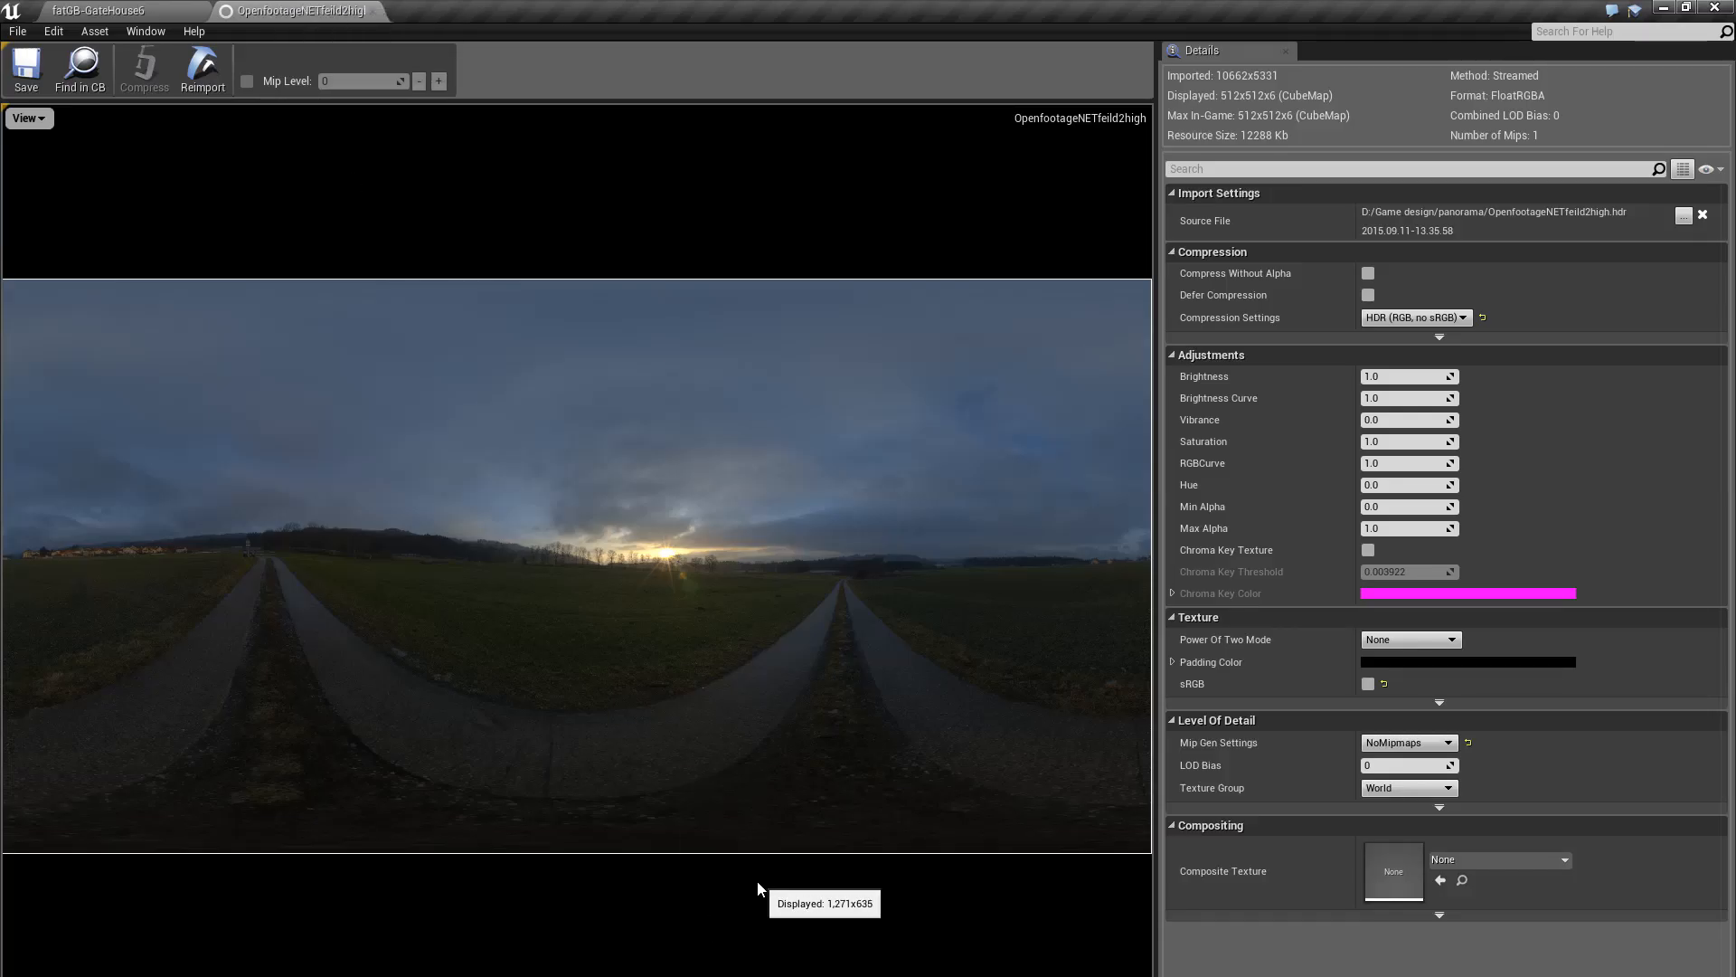
left_click(98, 10)
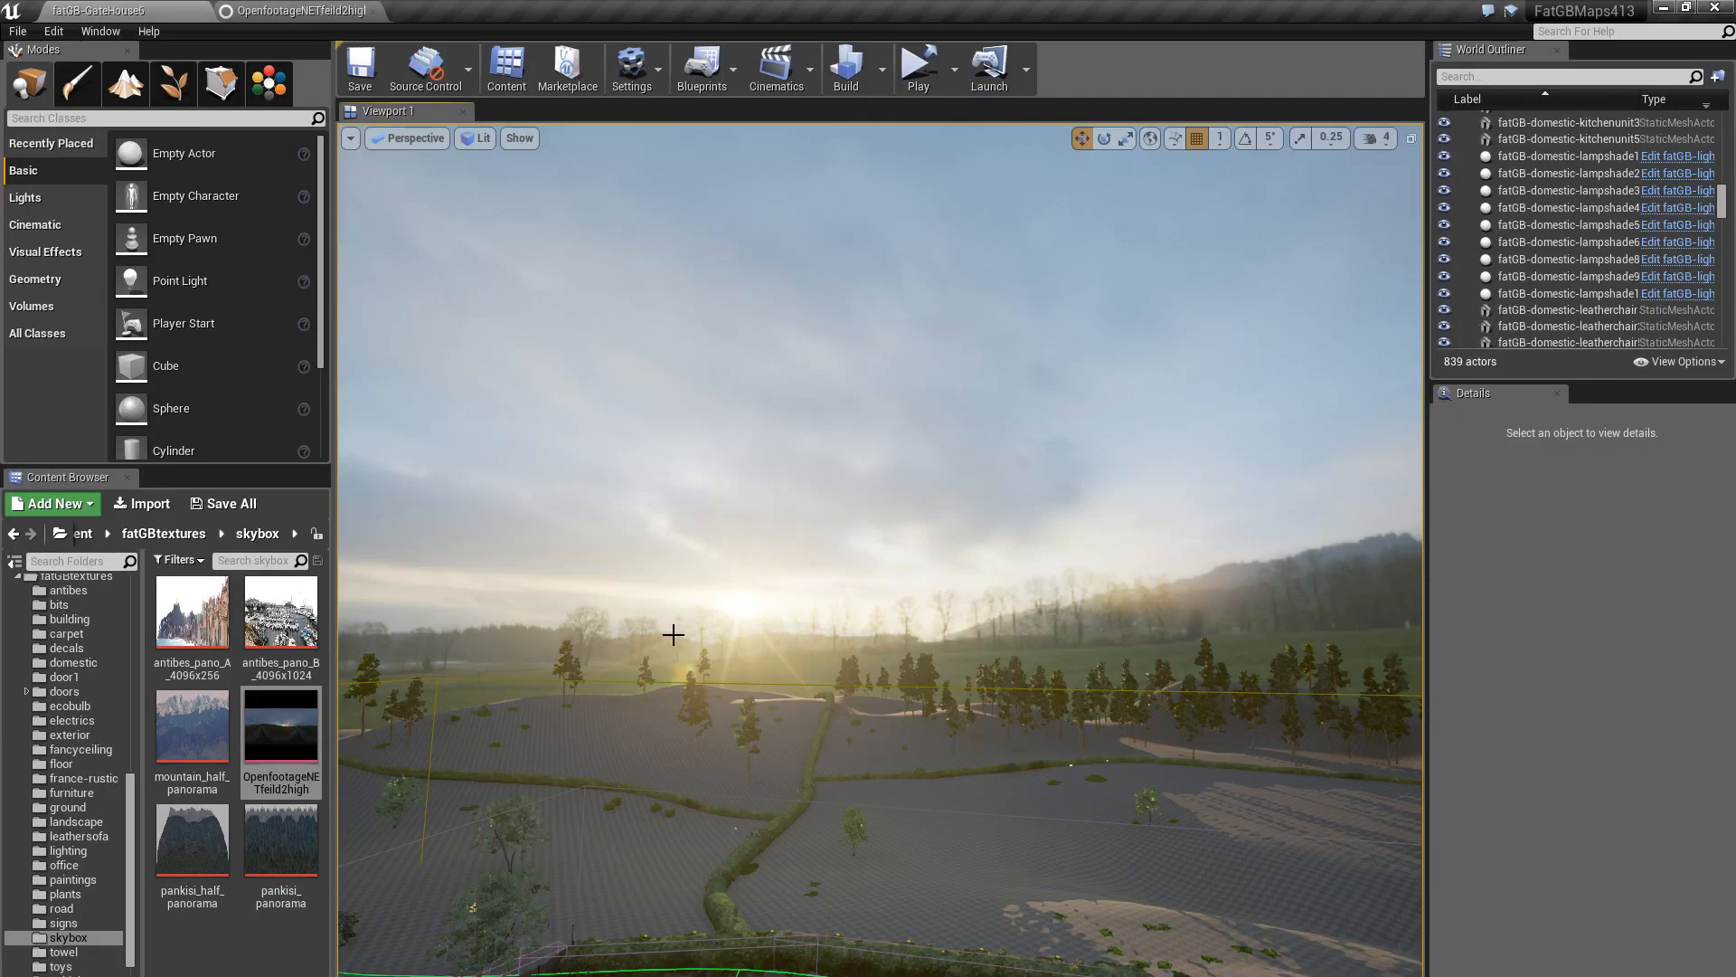
right_click_drag(650, 593, 665, 611)
middle_click_drag(880, 550, 866, 674)
right_click_drag(880, 550, 782, 407)
right_click_drag(714, 529, 588, 548)
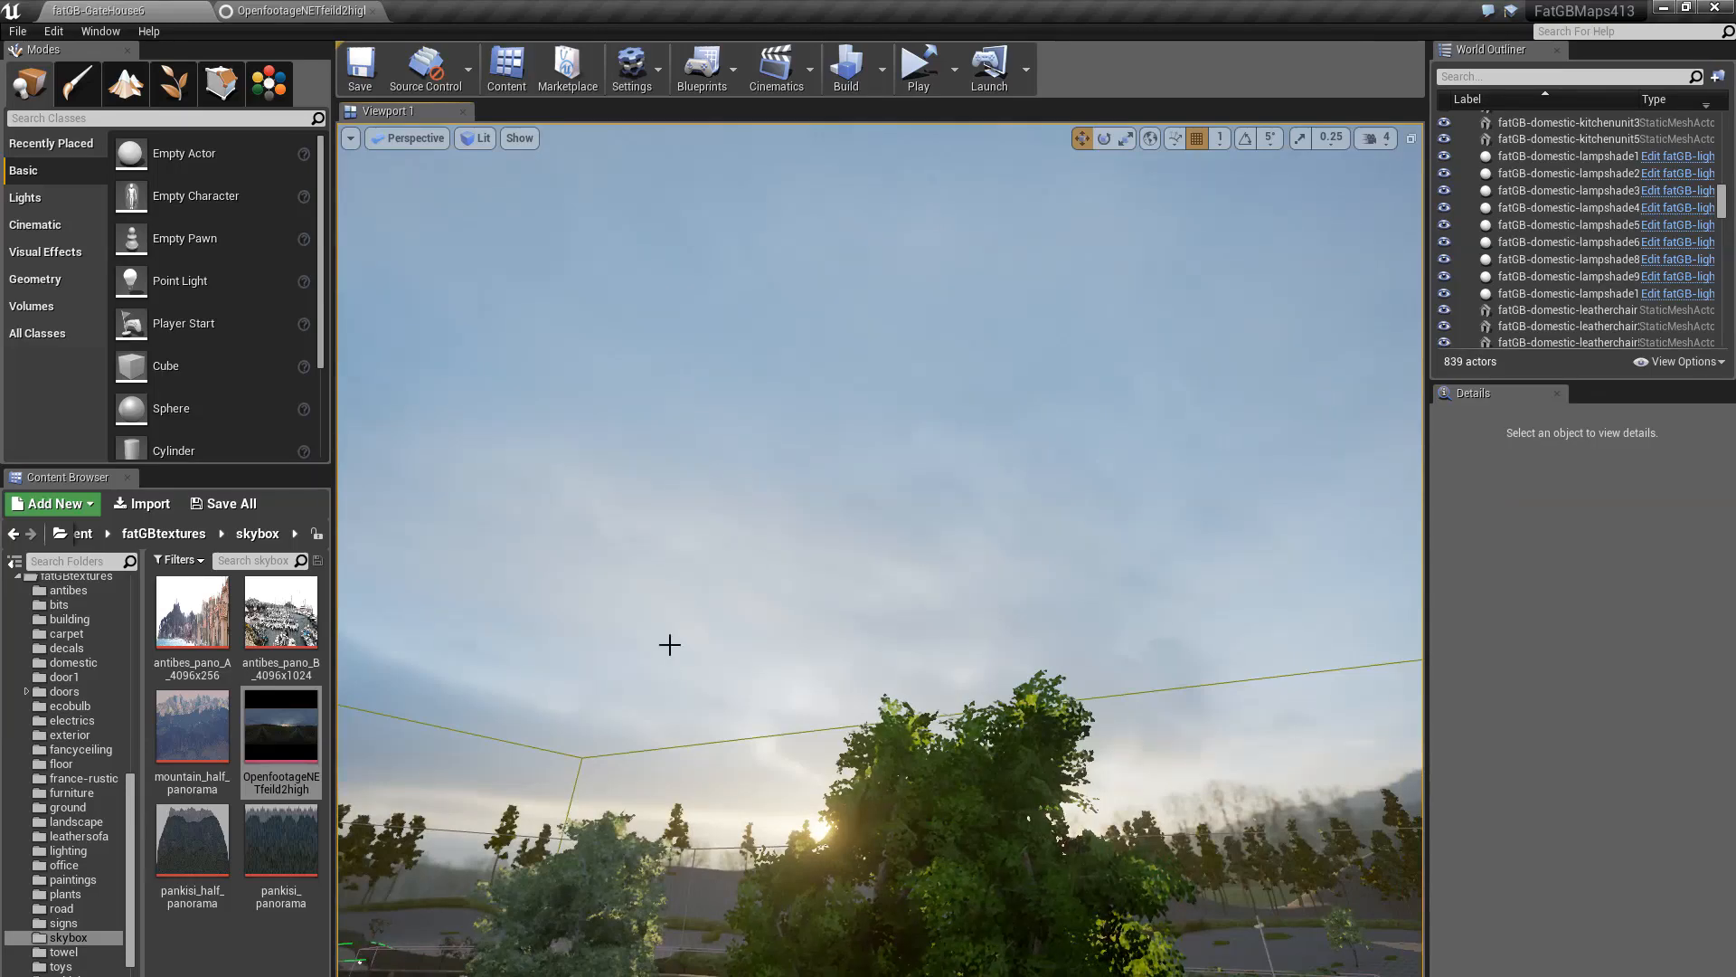
right_click_drag(639, 627, 588, 624)
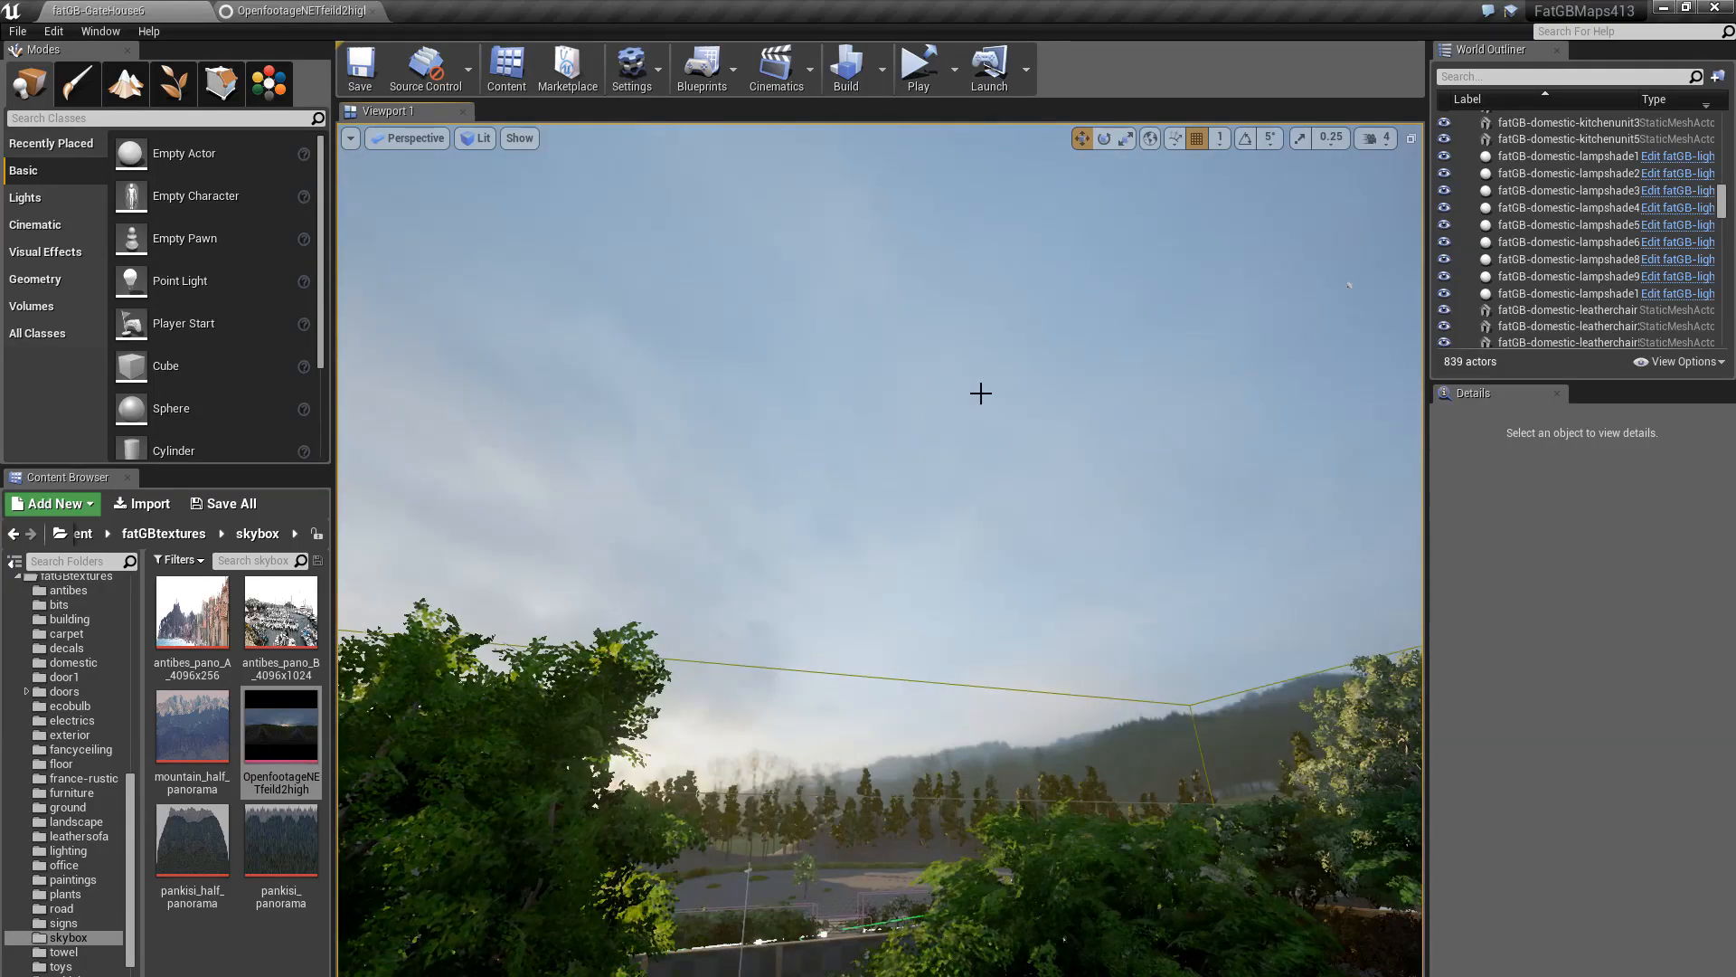
right_click_drag(904, 434, 926, 423)
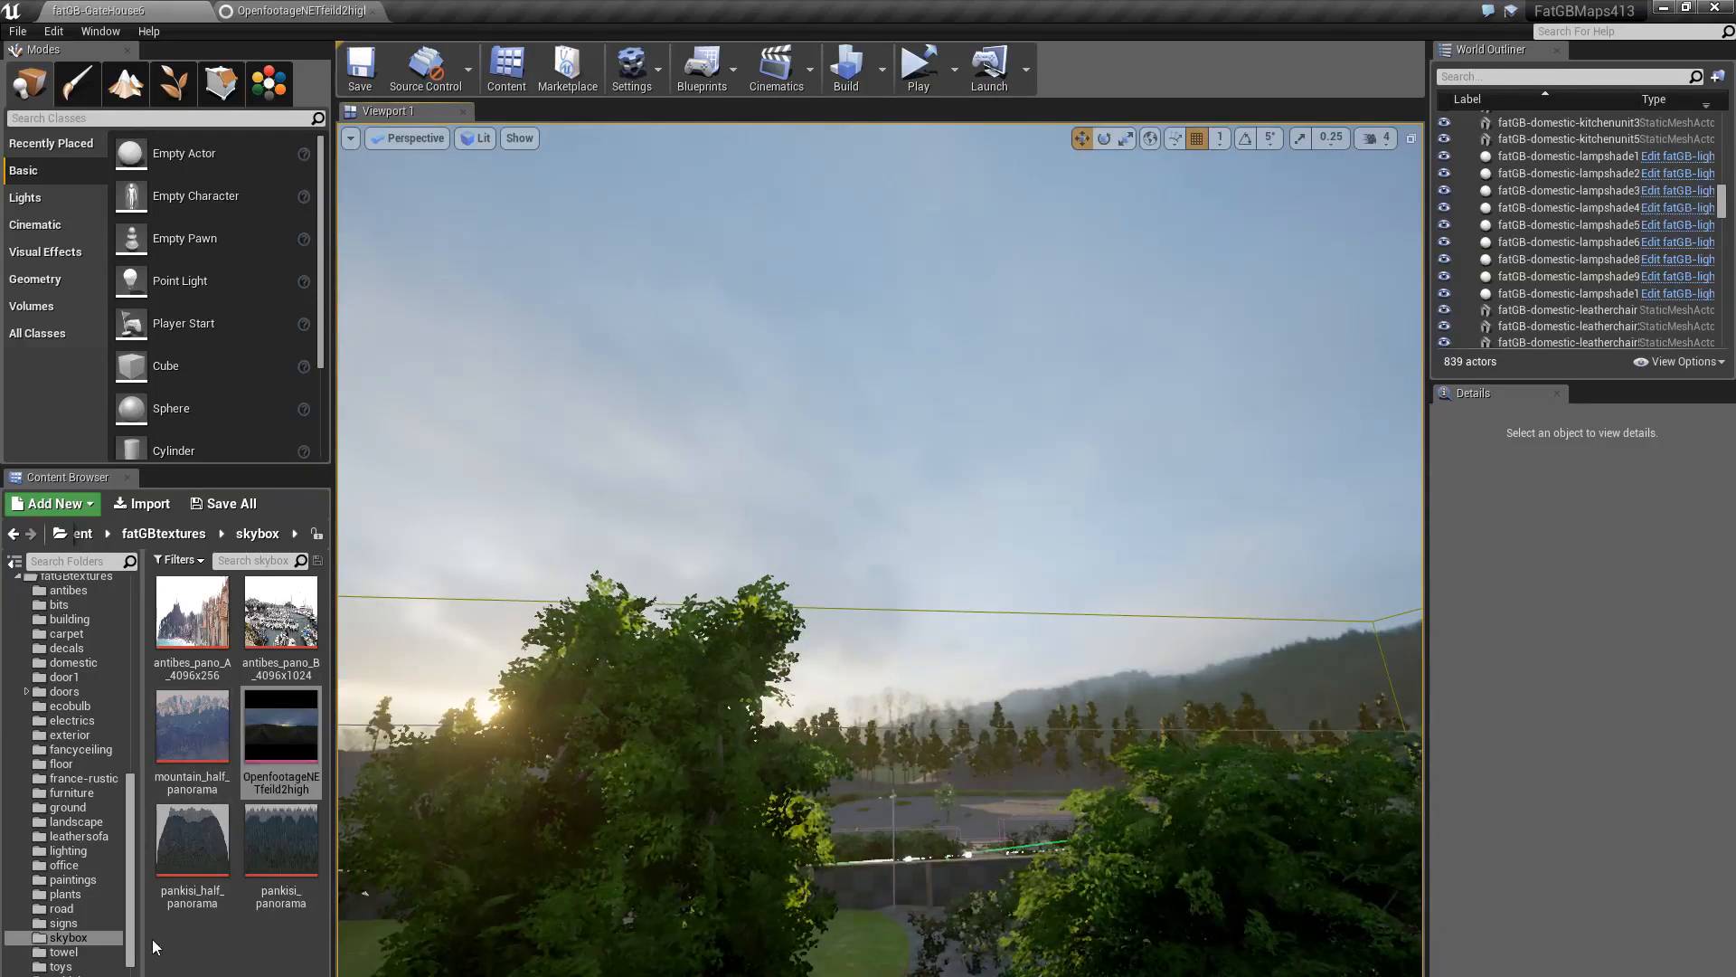
Place the fatGB-skybox-fullcylinder mesh from the fatGBmeshes skybox folder in the level as a trial, and delete it
left_click_drag(130, 930, 145, 770)
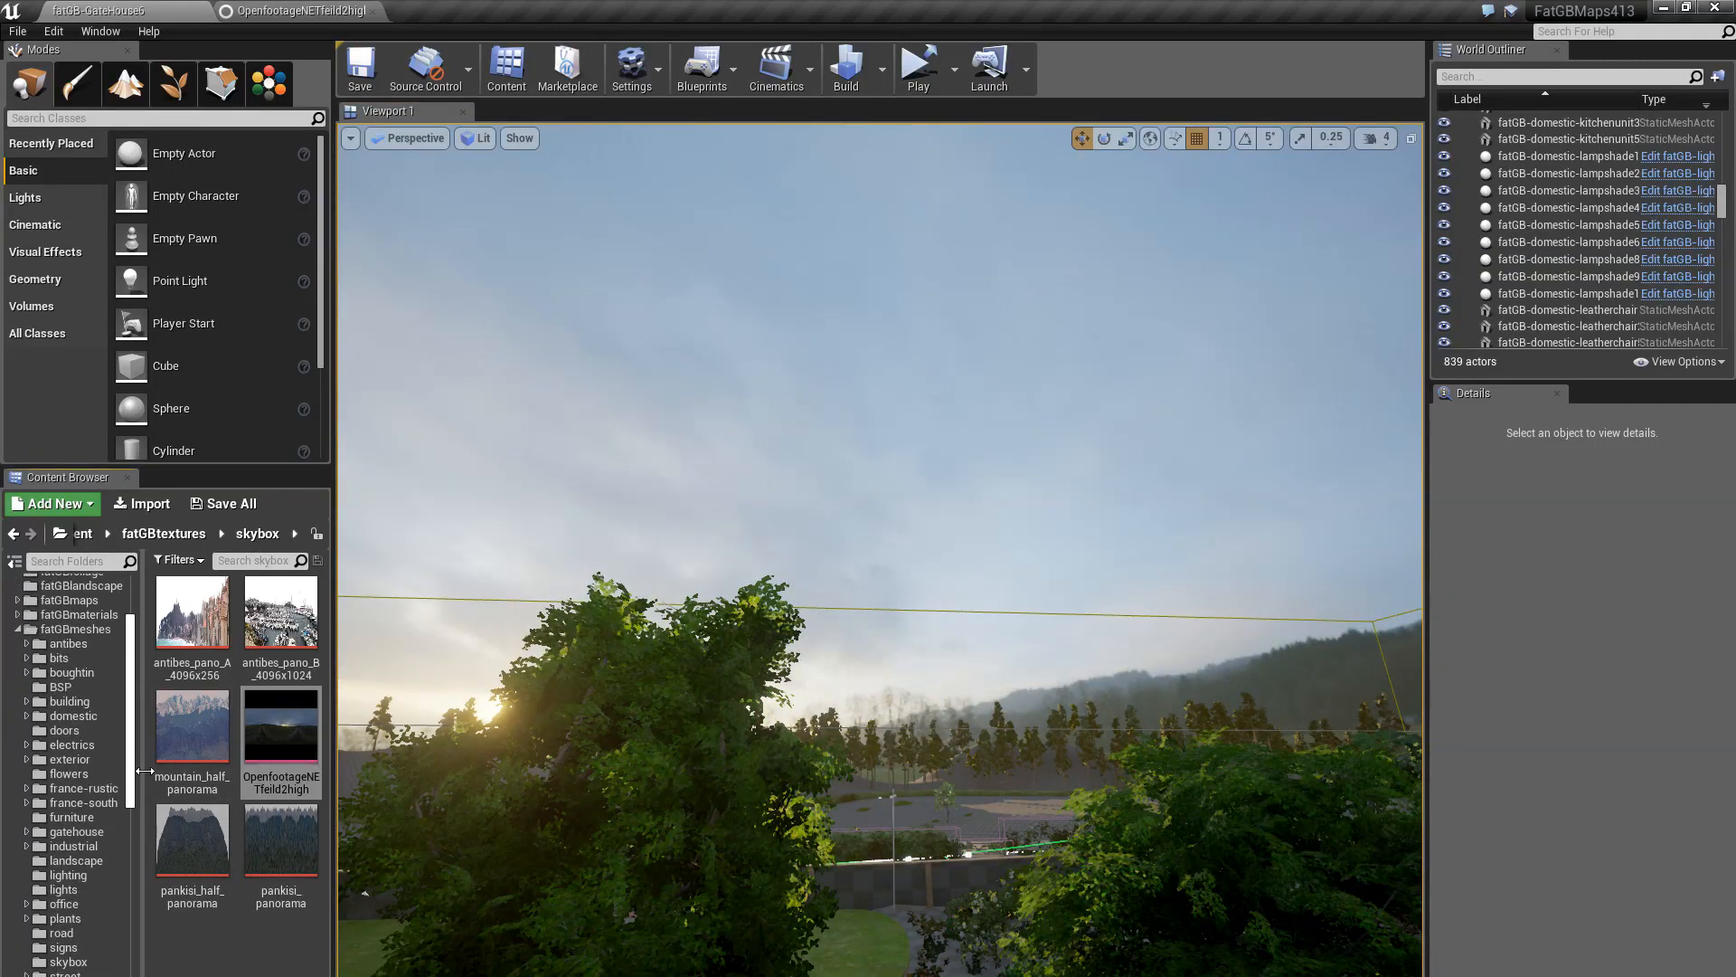
left_click(76, 964)
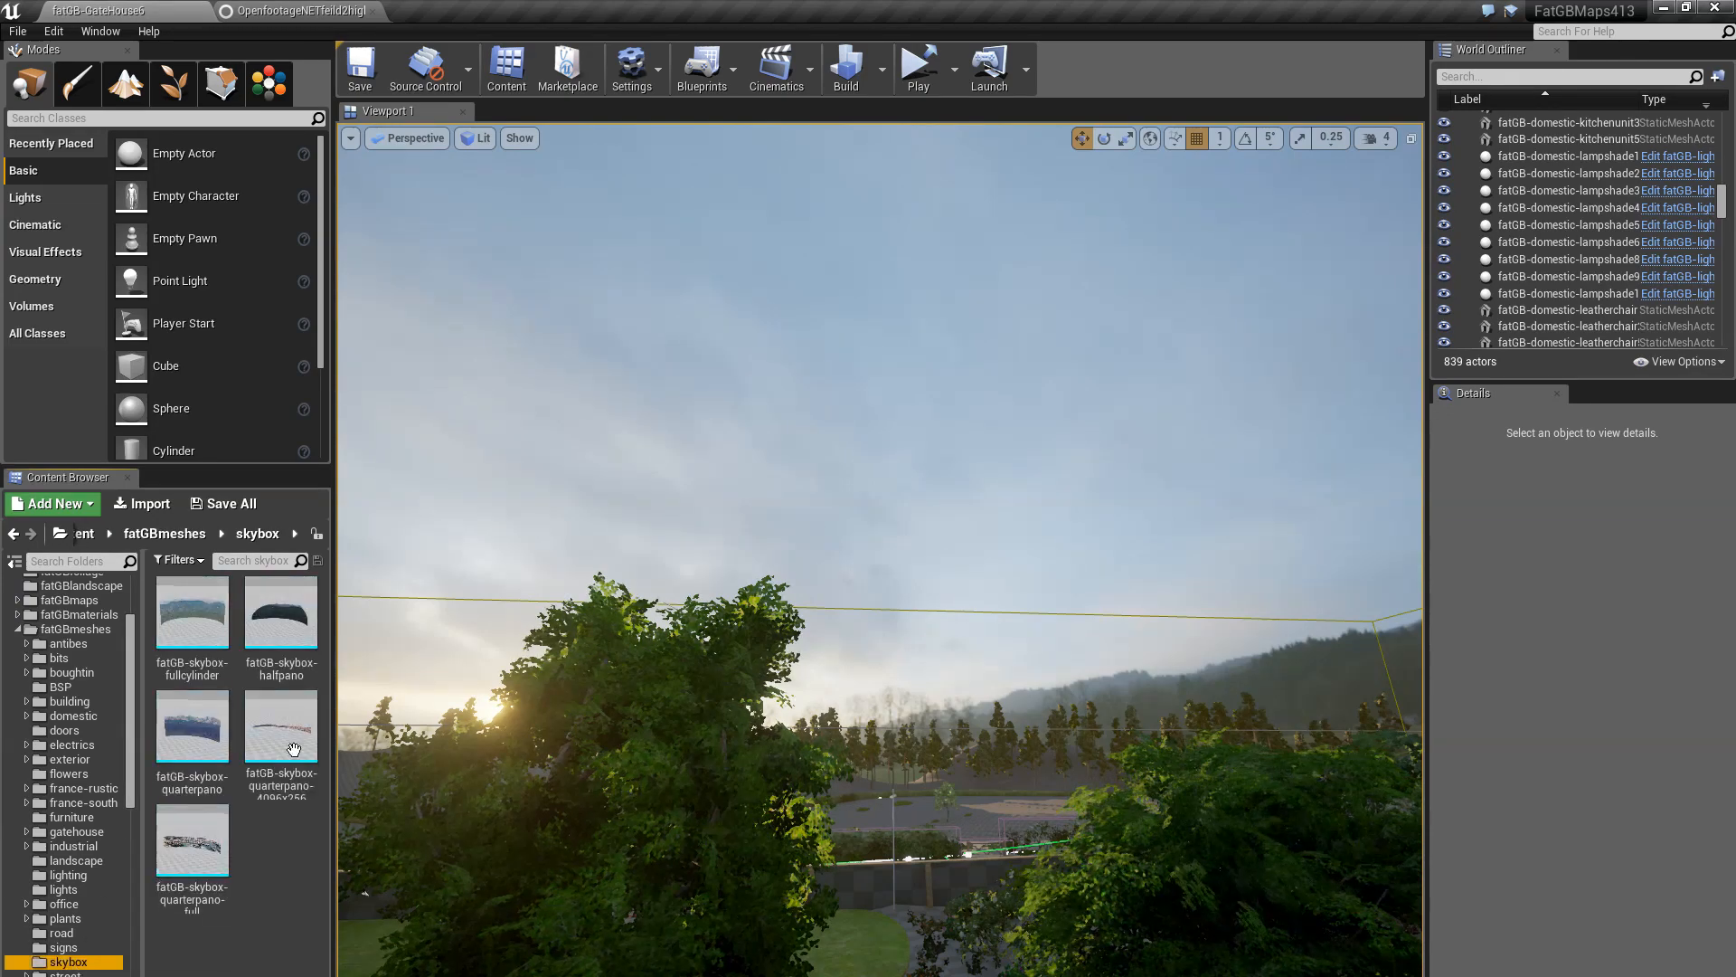
left_click(208, 615)
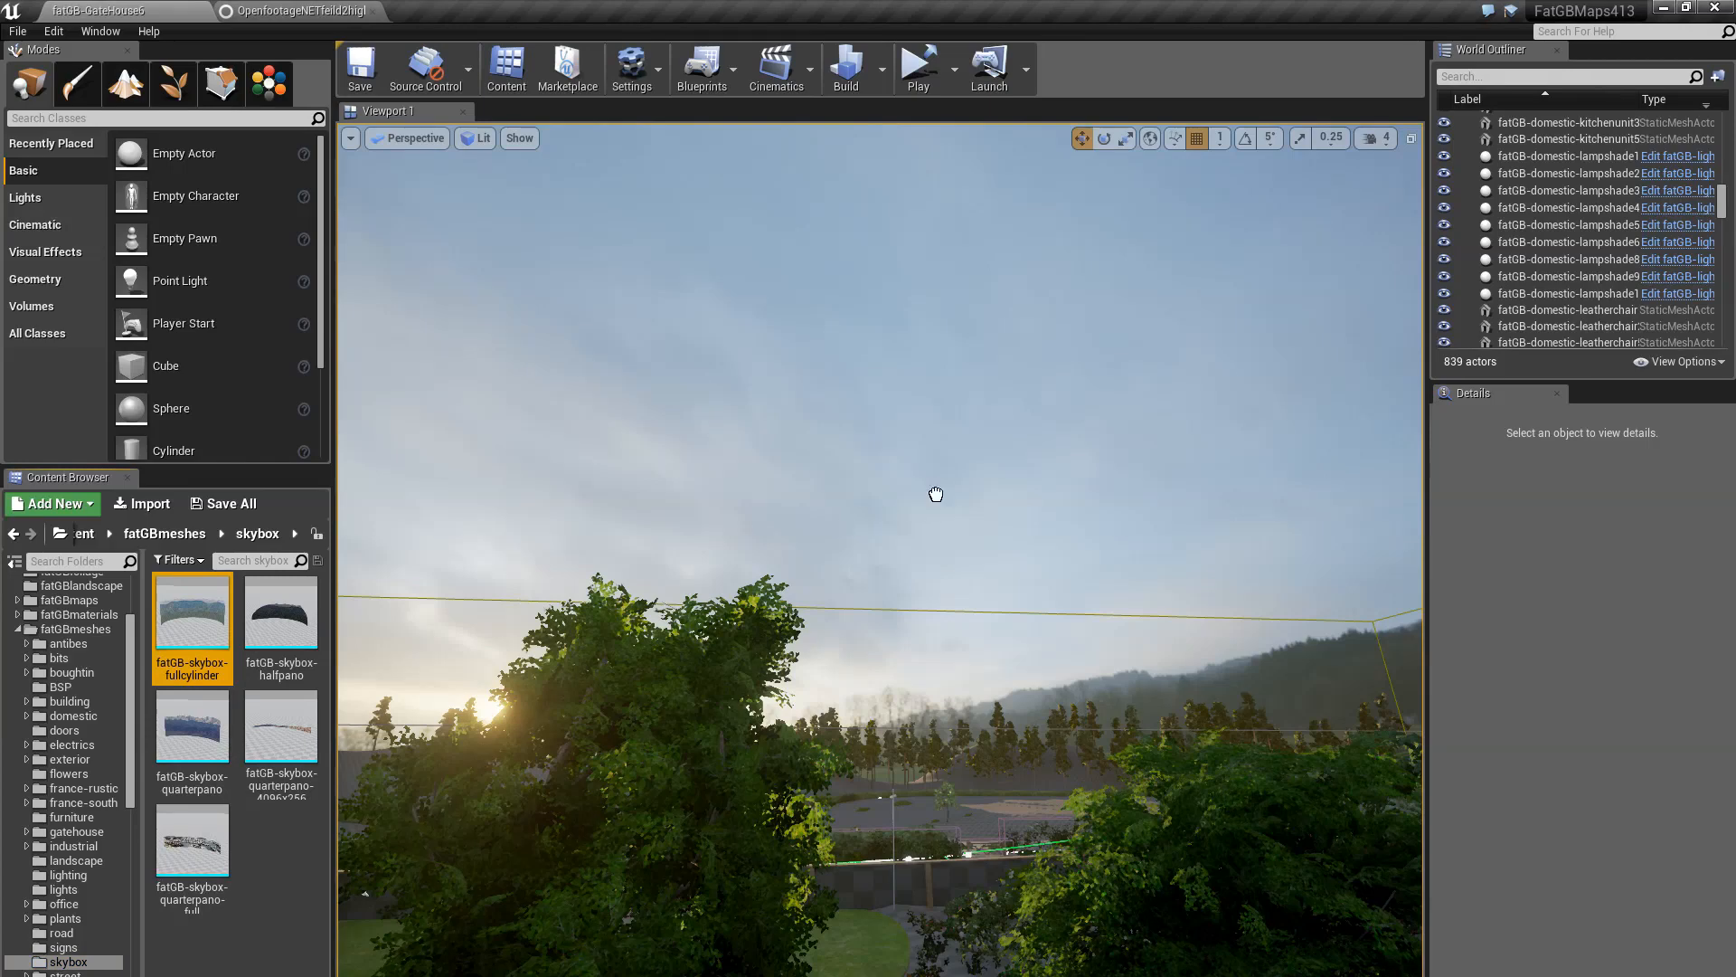
left_click_drag(936, 494, 932, 712)
key("Delete")
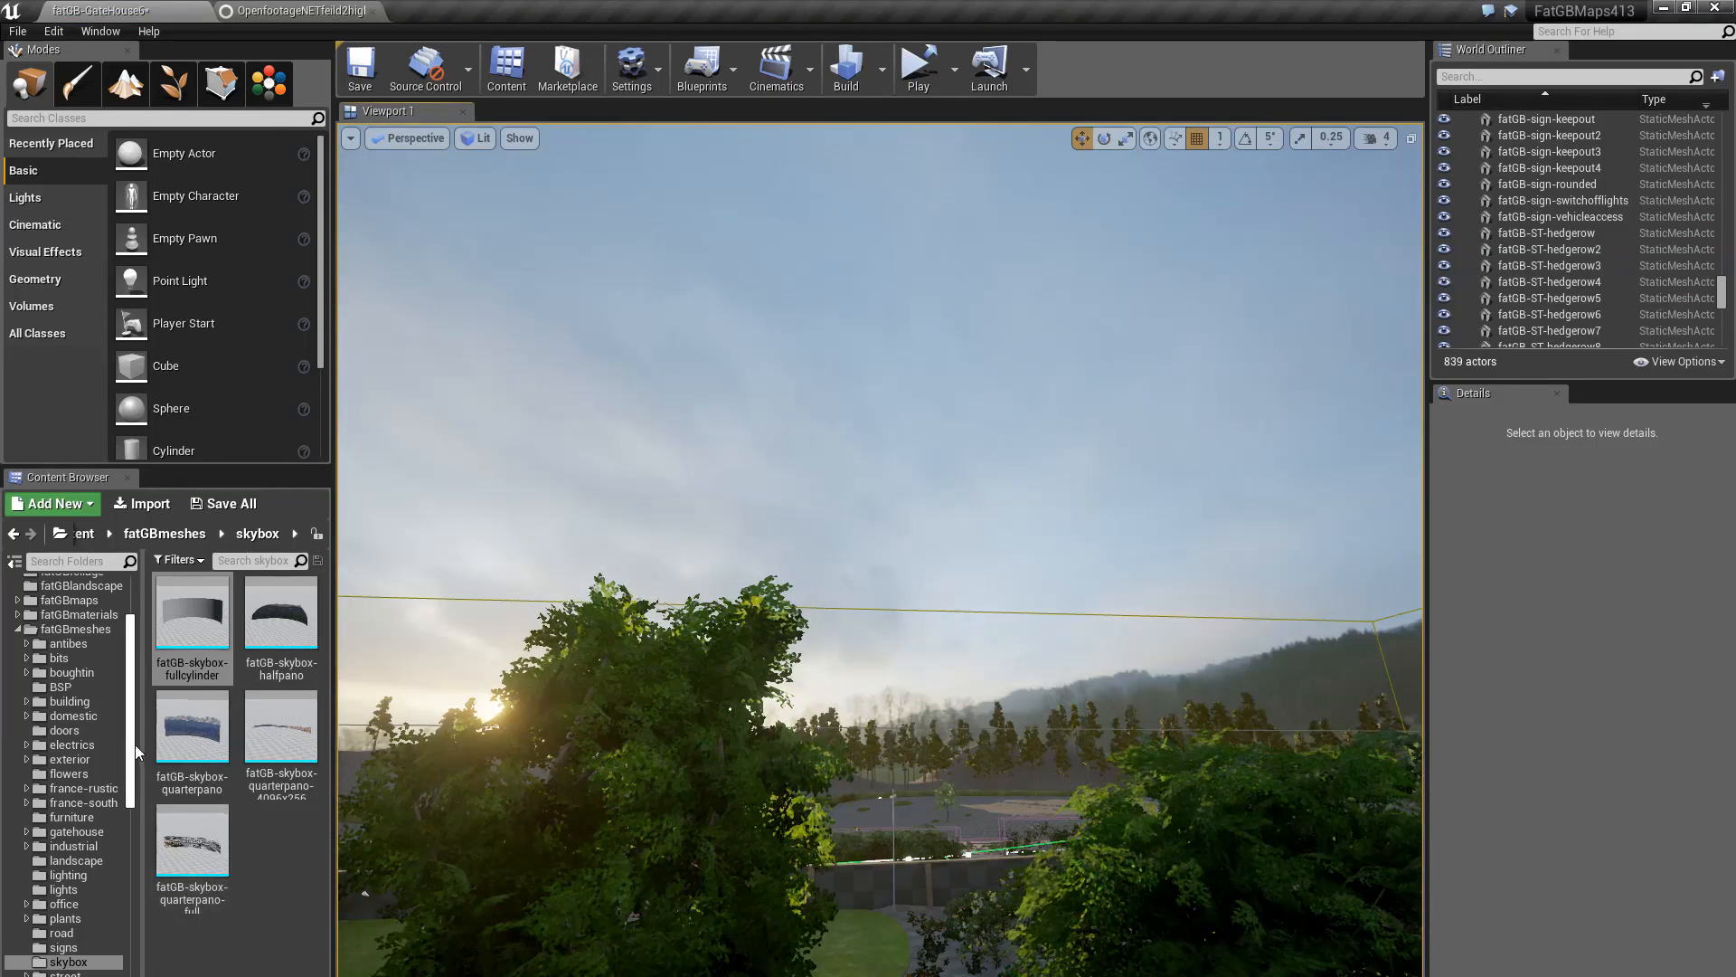
Search the placeable actor classes for "sphere"
left_click_drag(134, 745, 139, 666)
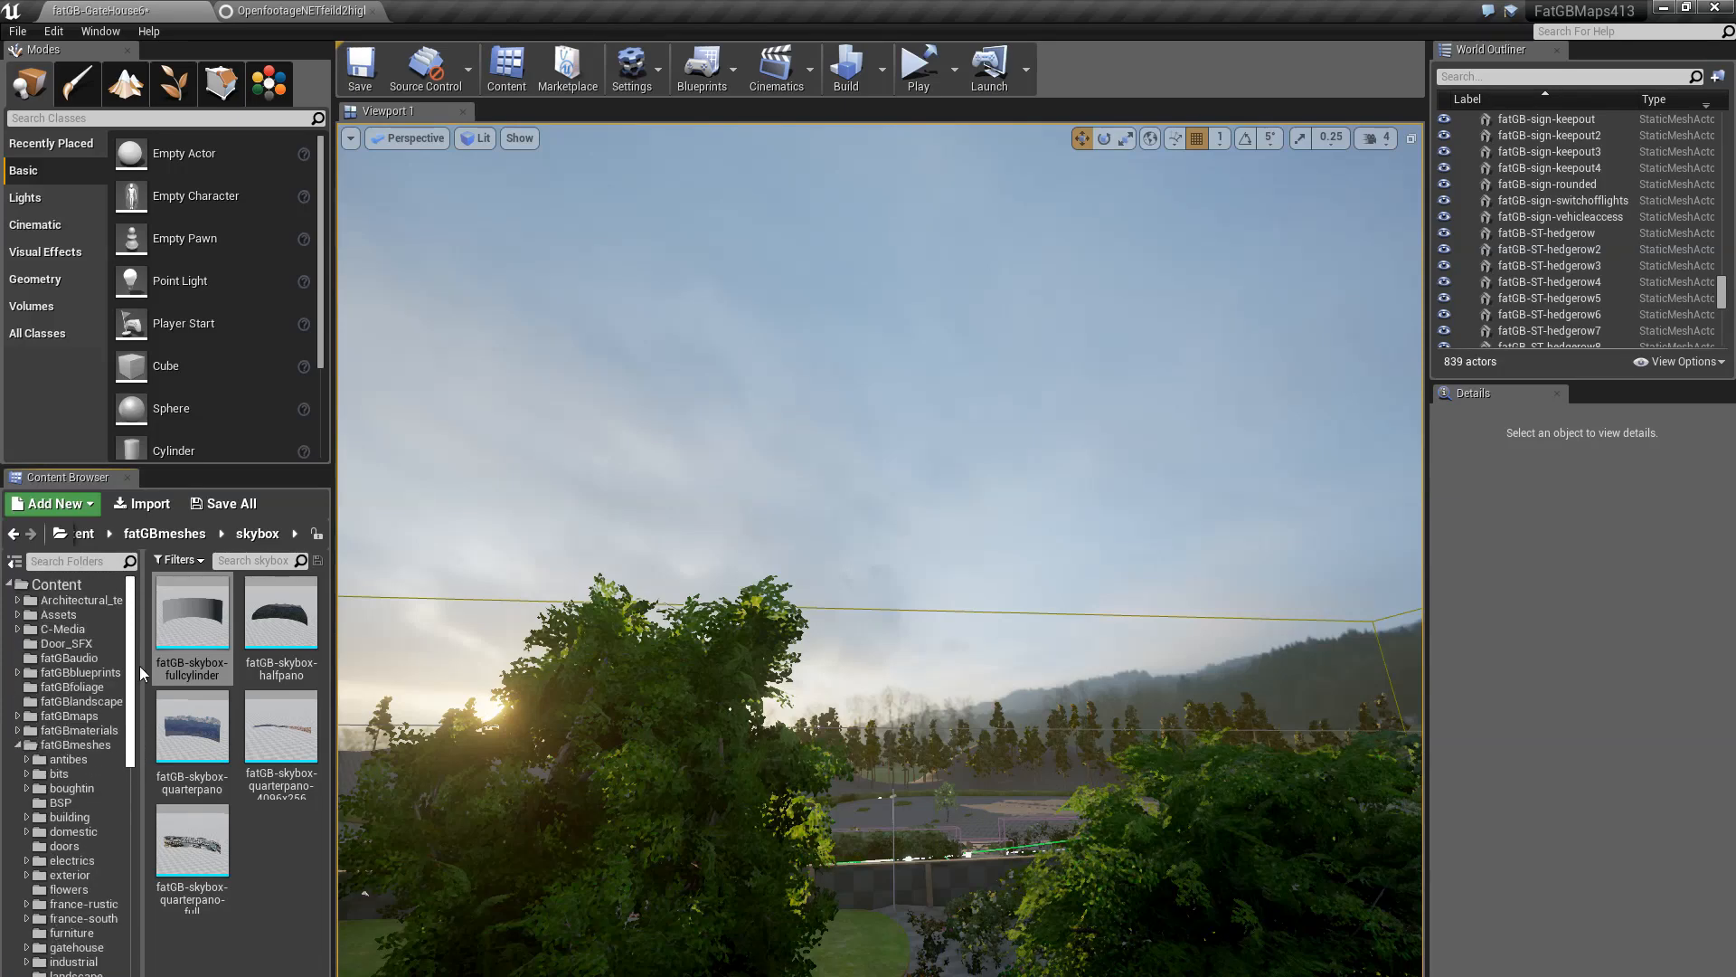
left_click(84, 118)
type("sphere")
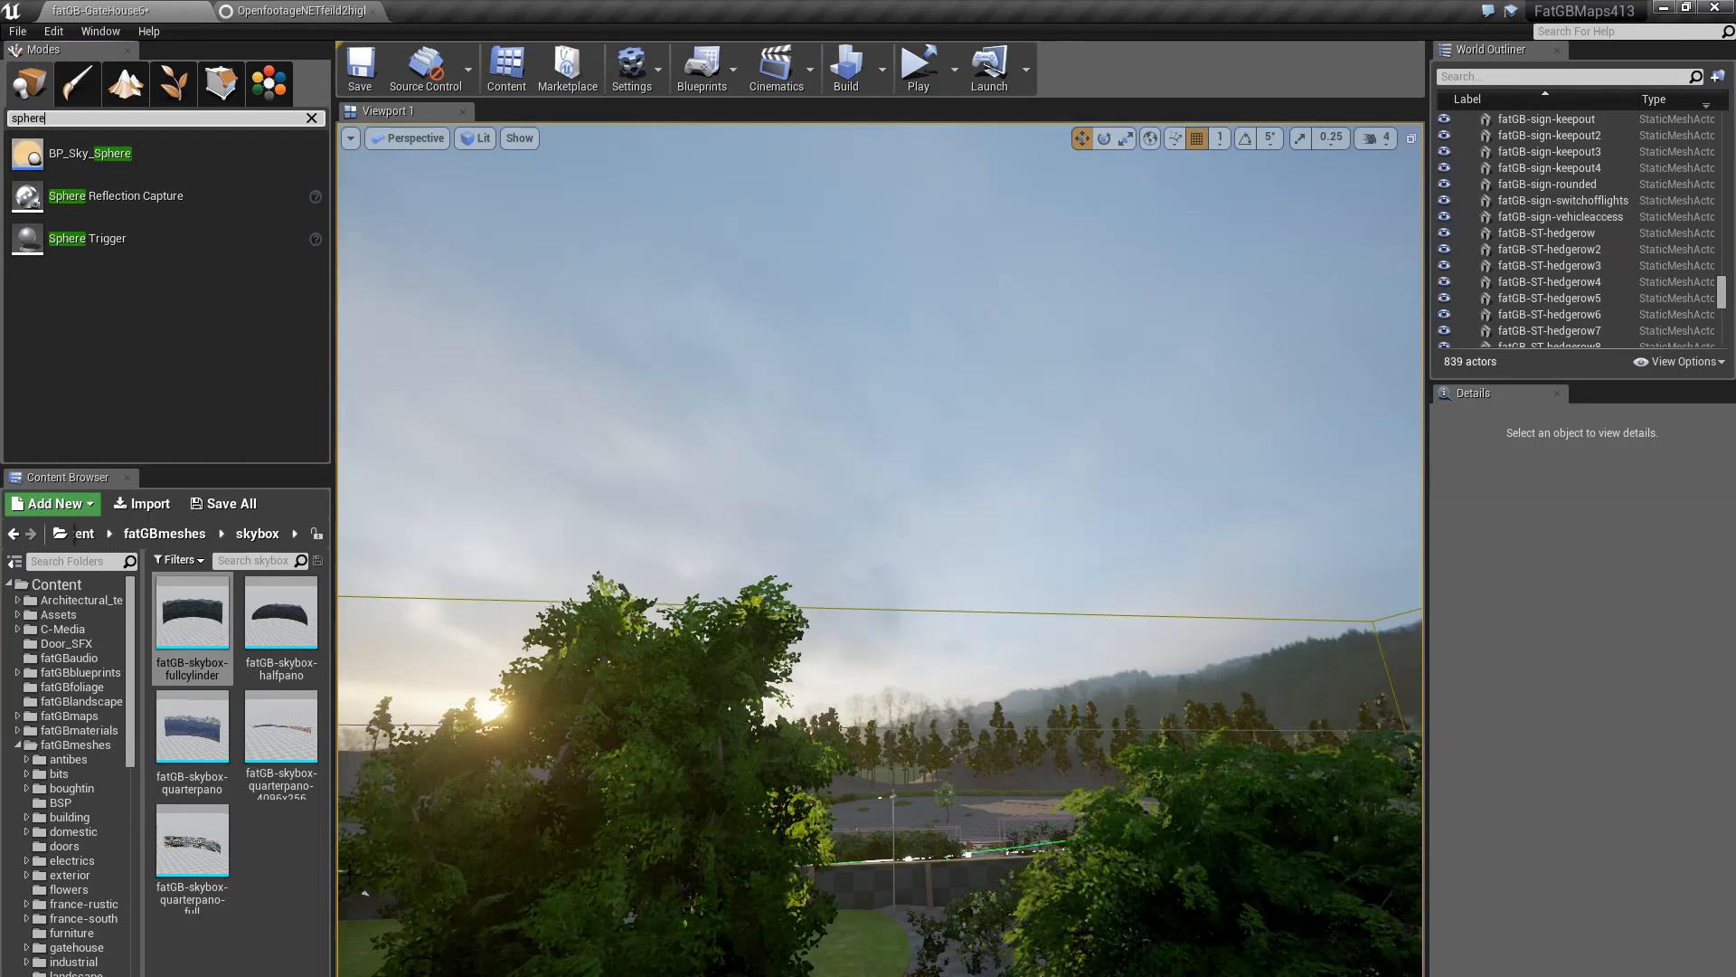
Select the fatGB-BP-skybox actor in the level and open its fatGB-M-sky-field material for editing
right_click_drag(757, 857, 715, 841)
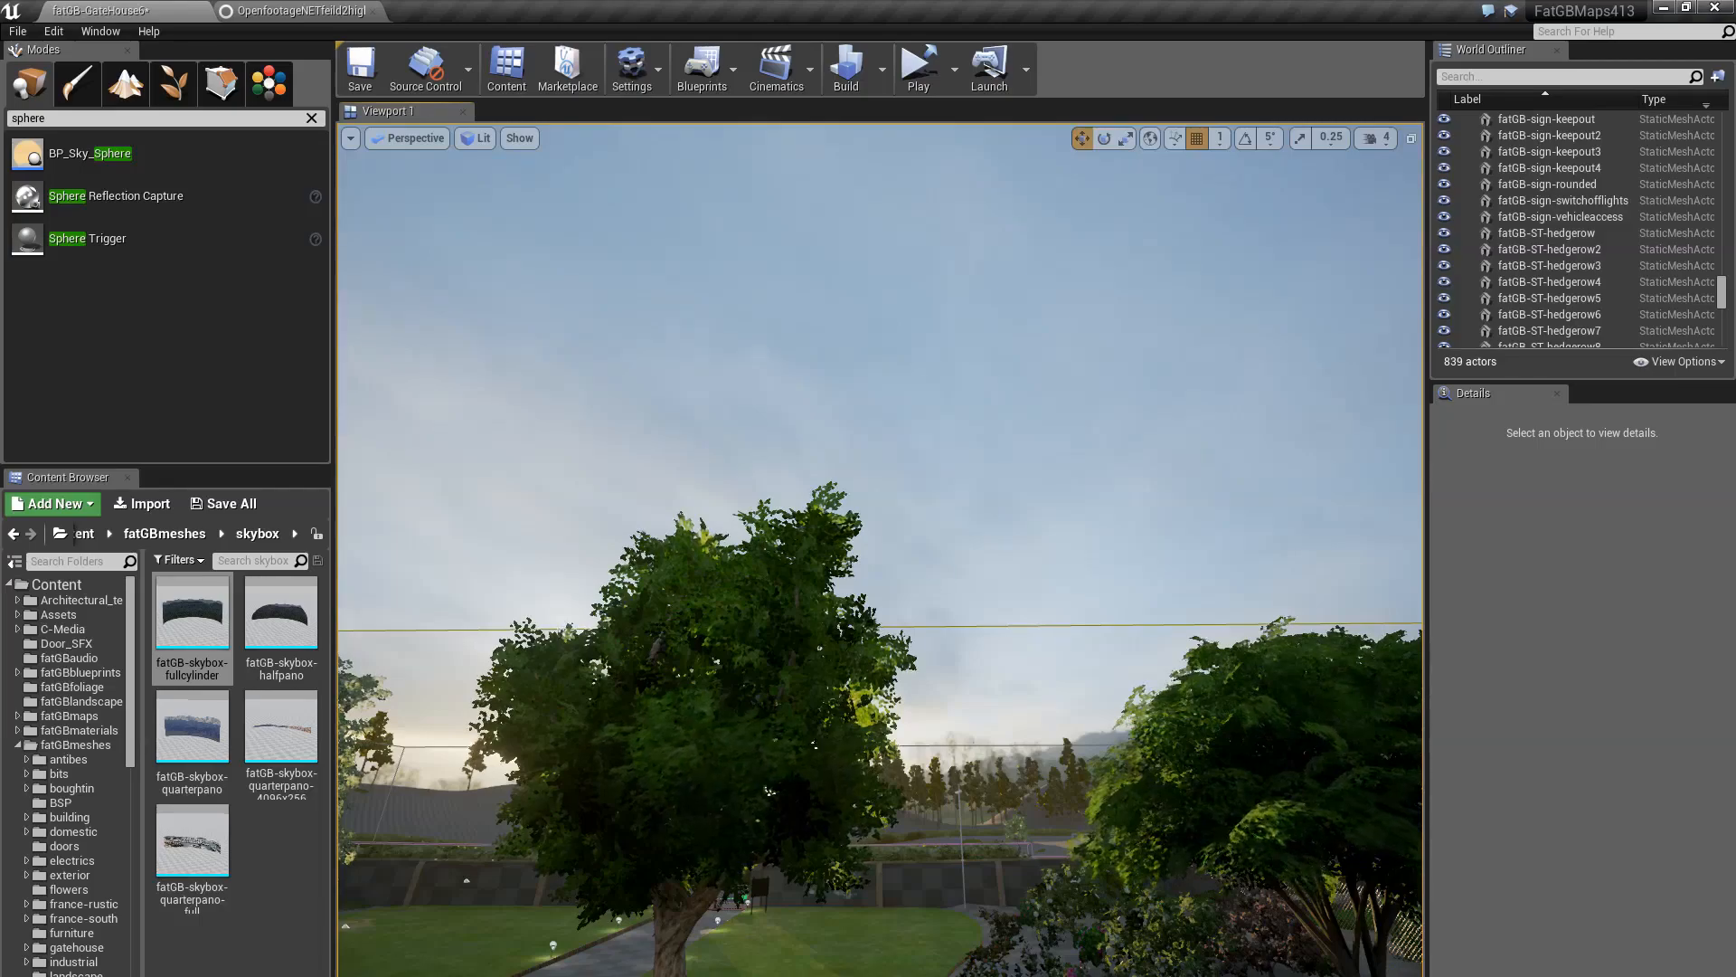
right_click_drag(715, 841, 565, 873)
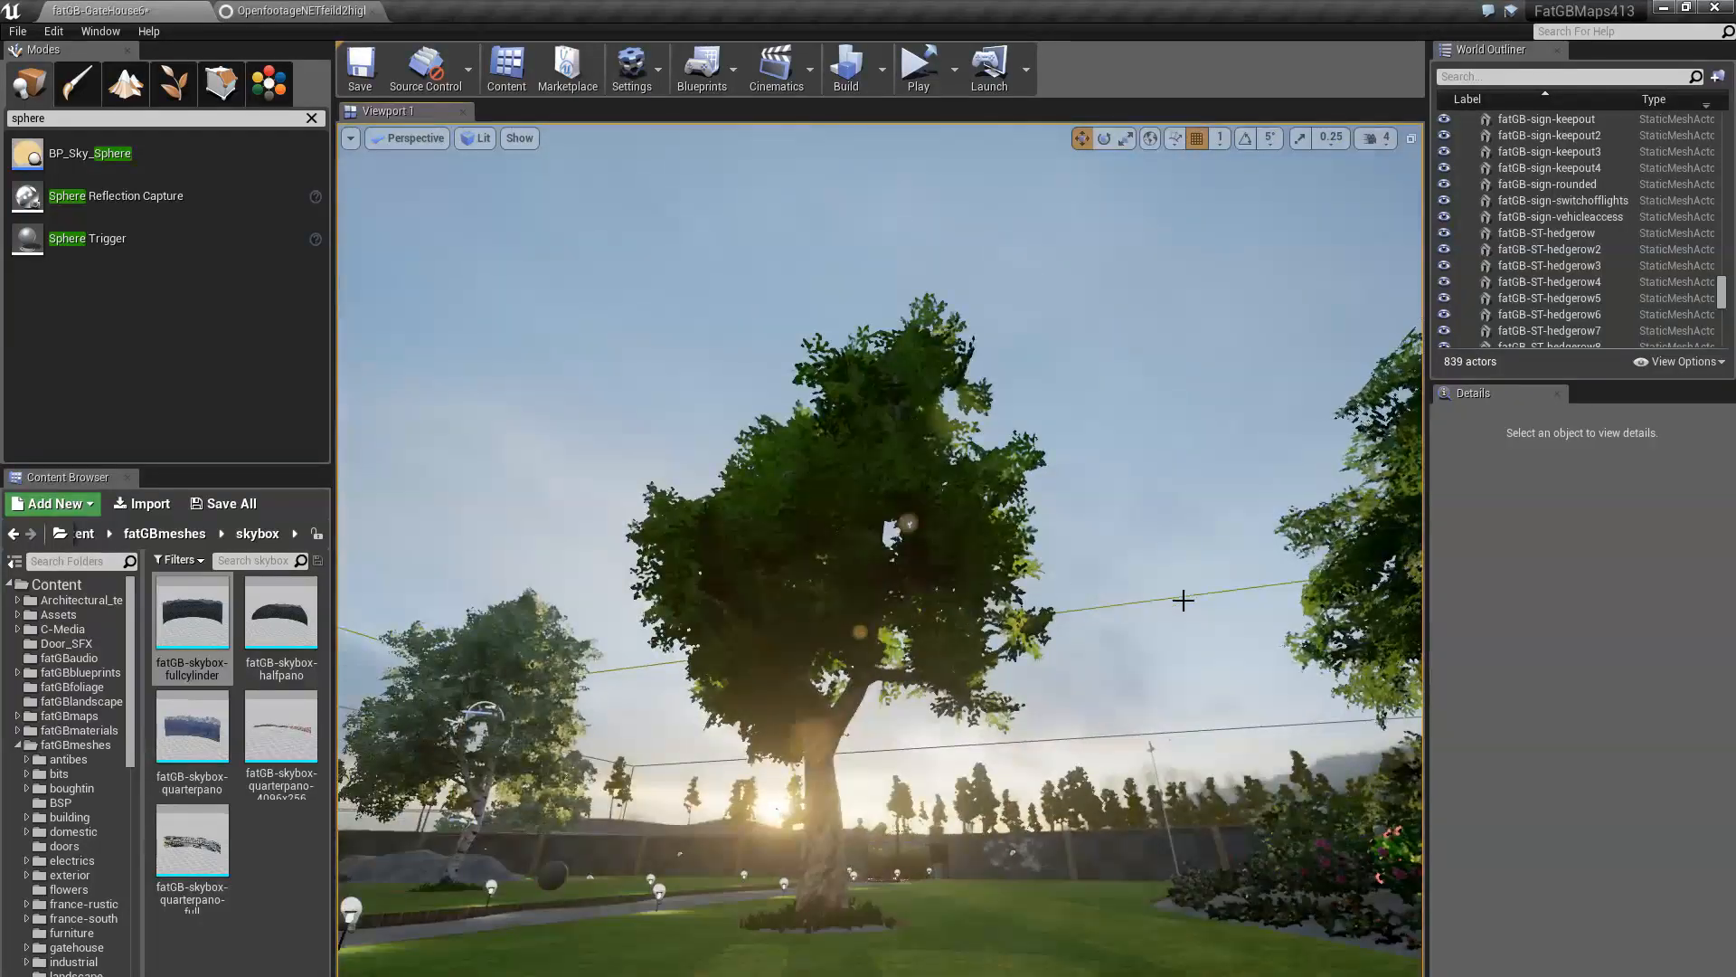
left_click(1163, 630)
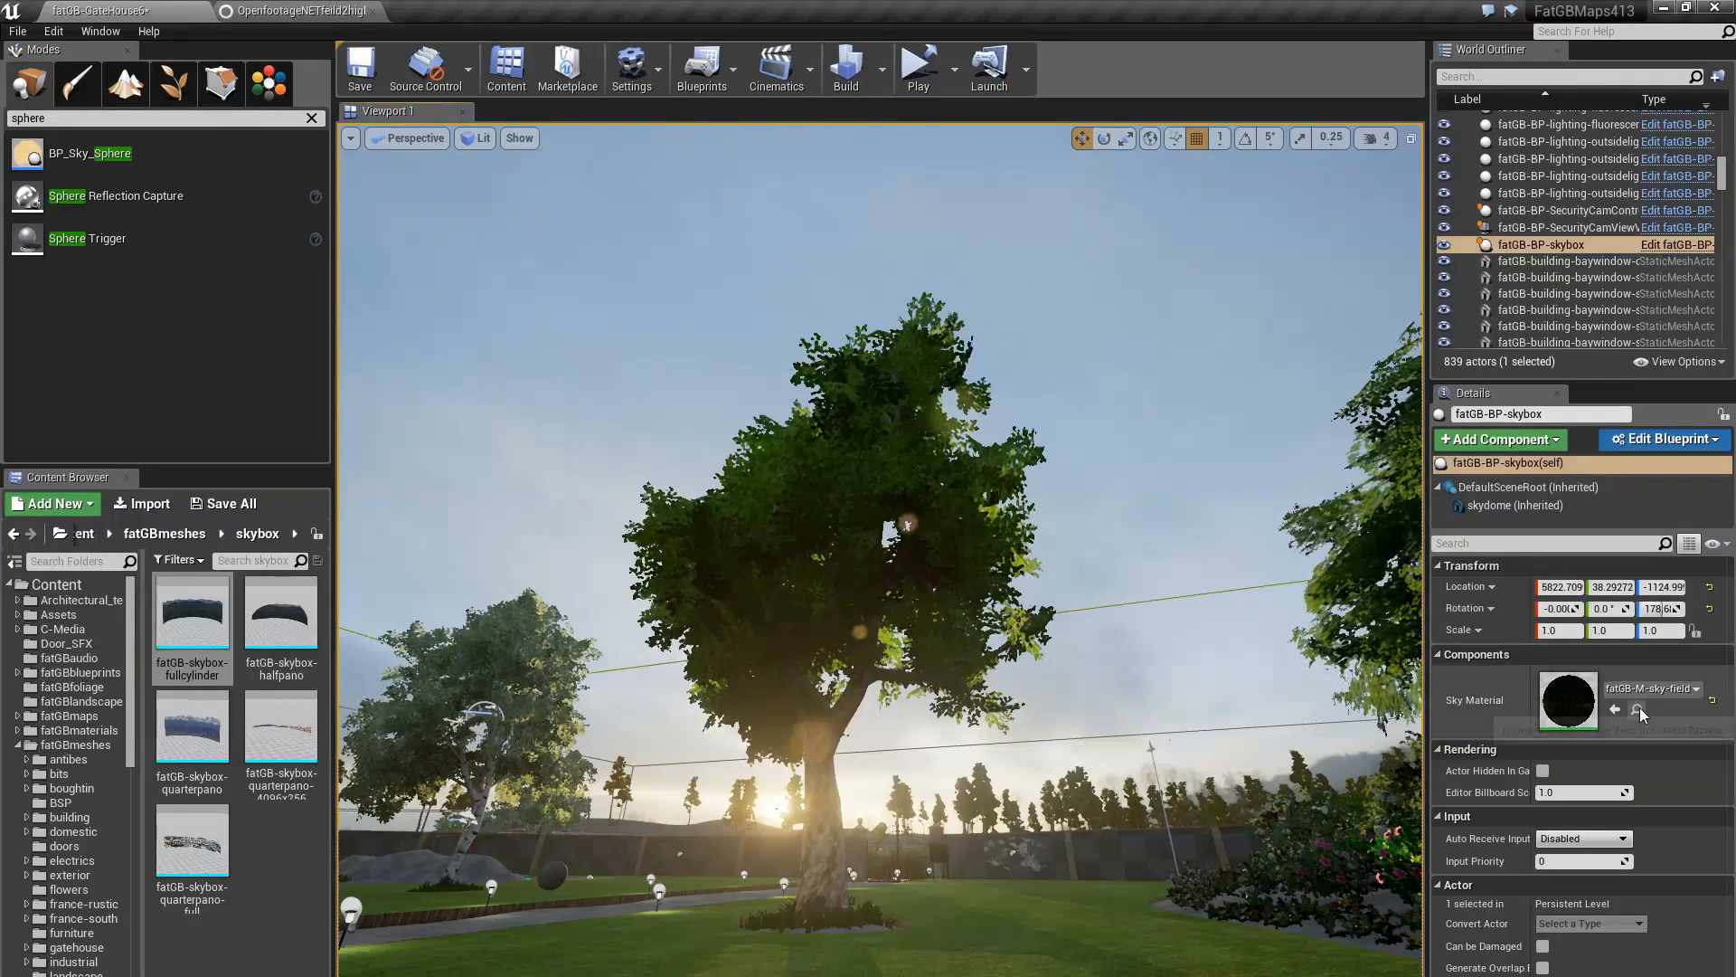
left_click(79, 730)
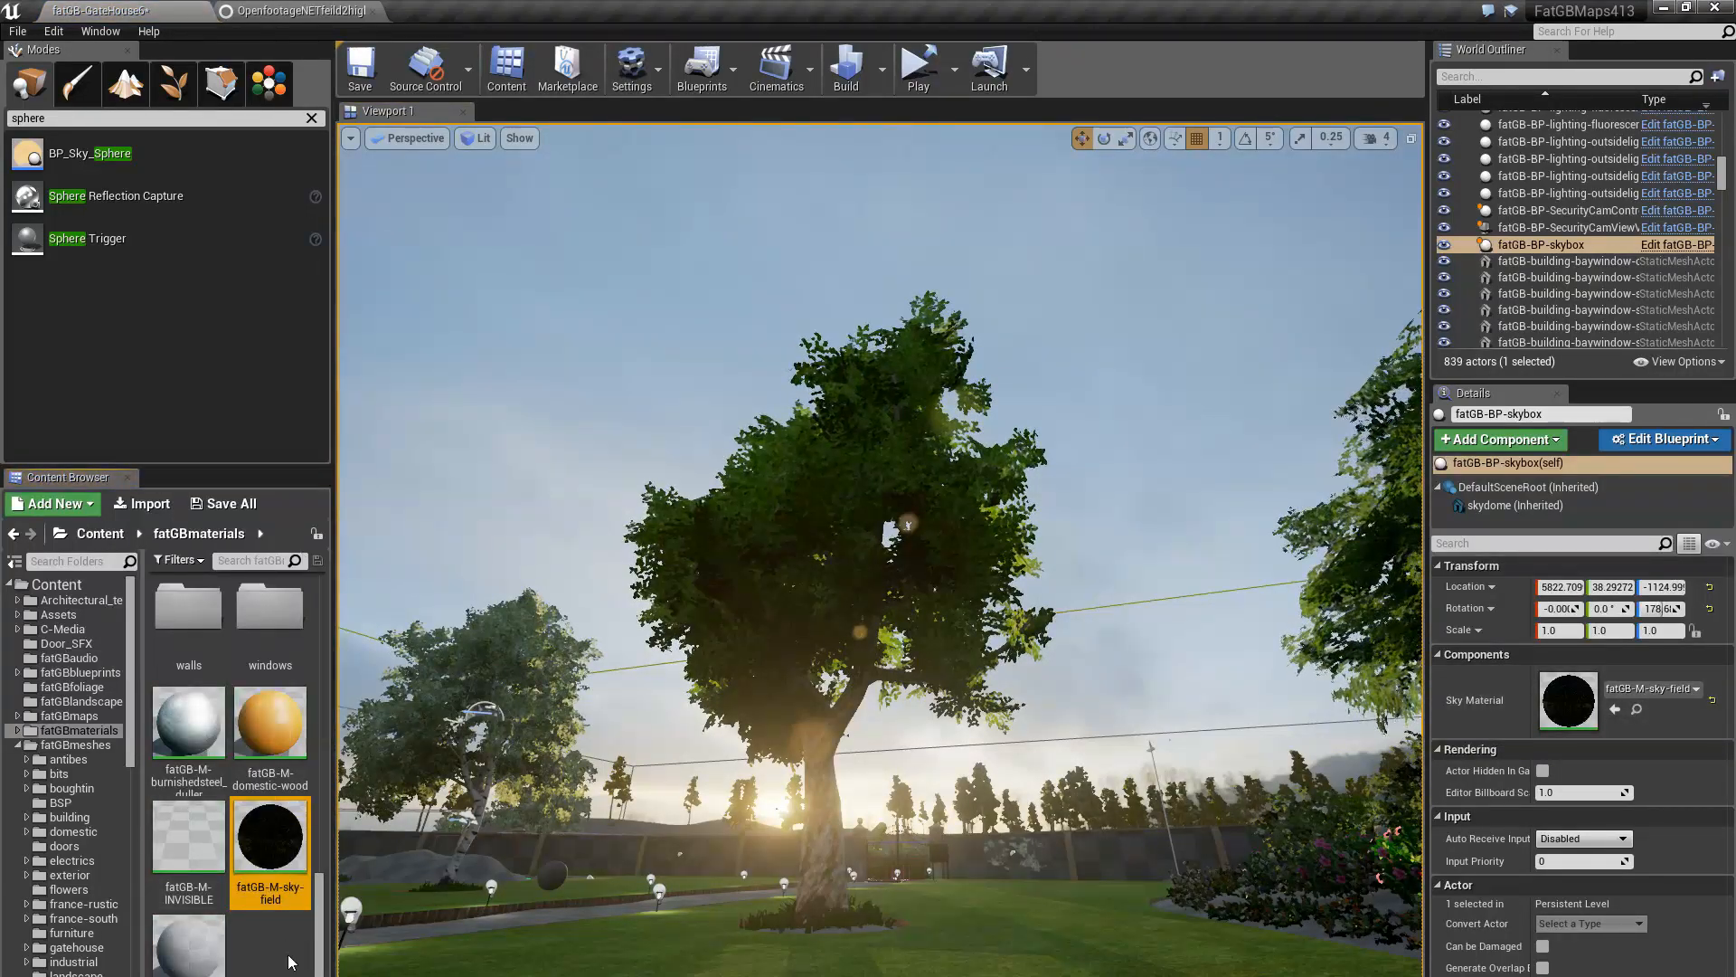
double_click(274, 845)
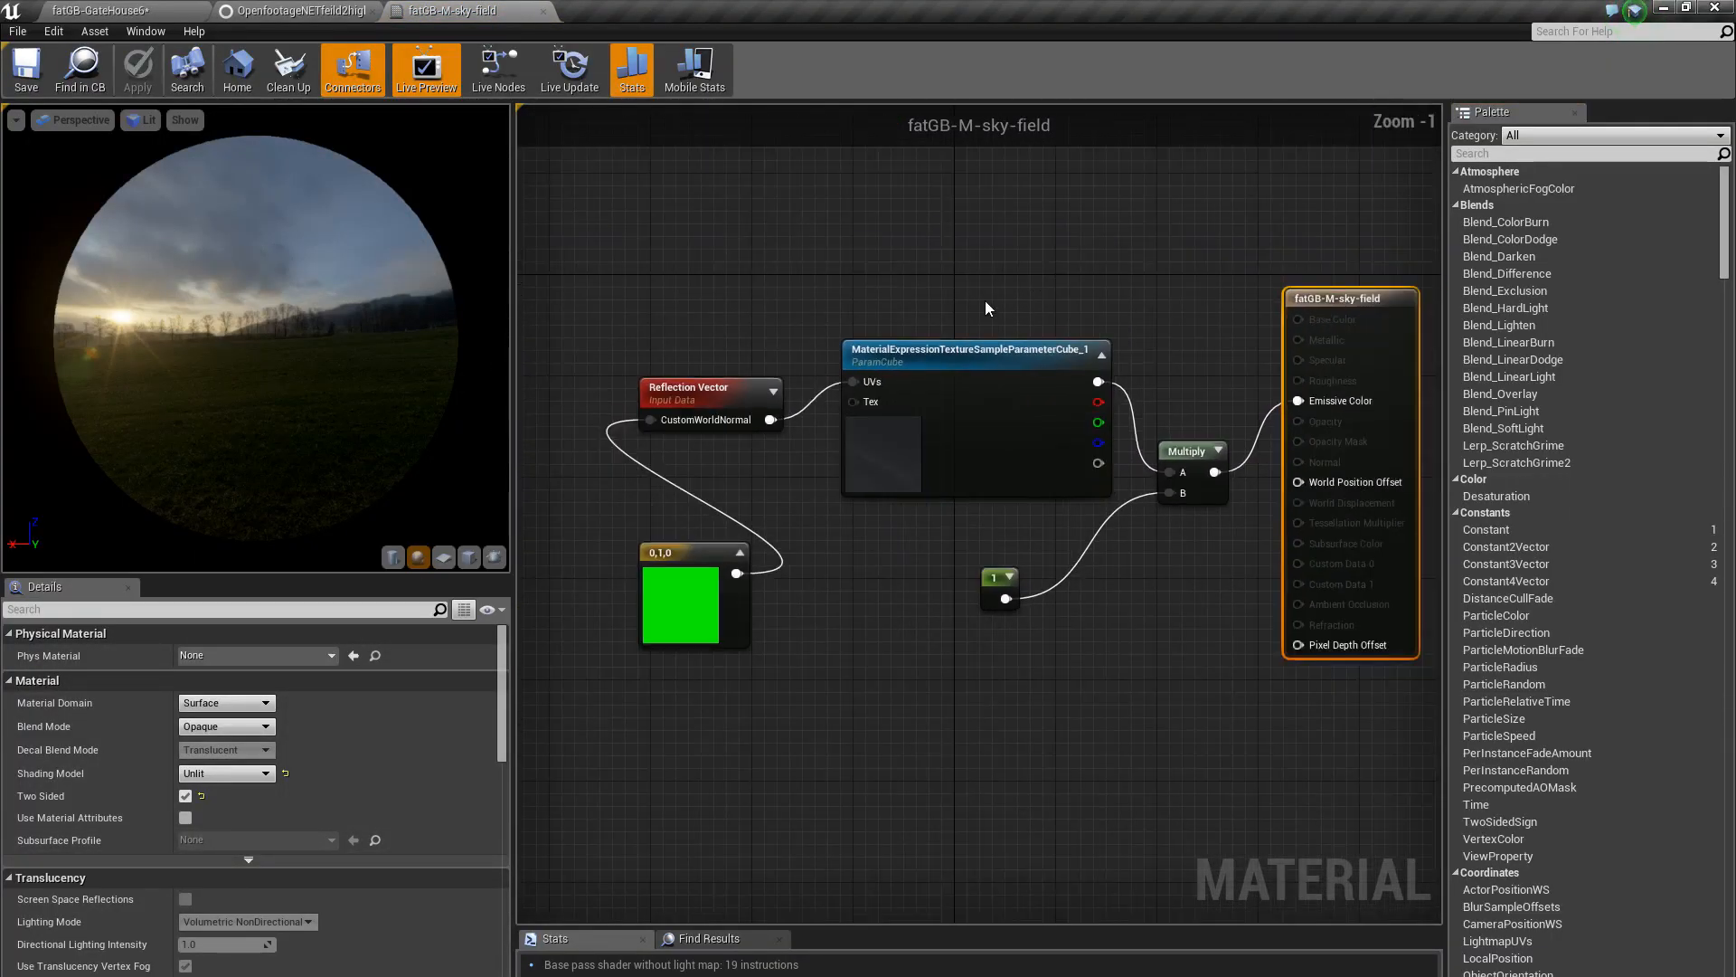
Examine the fatGB-M-sky-field node graph, including the cube texture sample node and its OpenfootageNETfeild2high texture
right_click_drag(1000, 276, 948, 262)
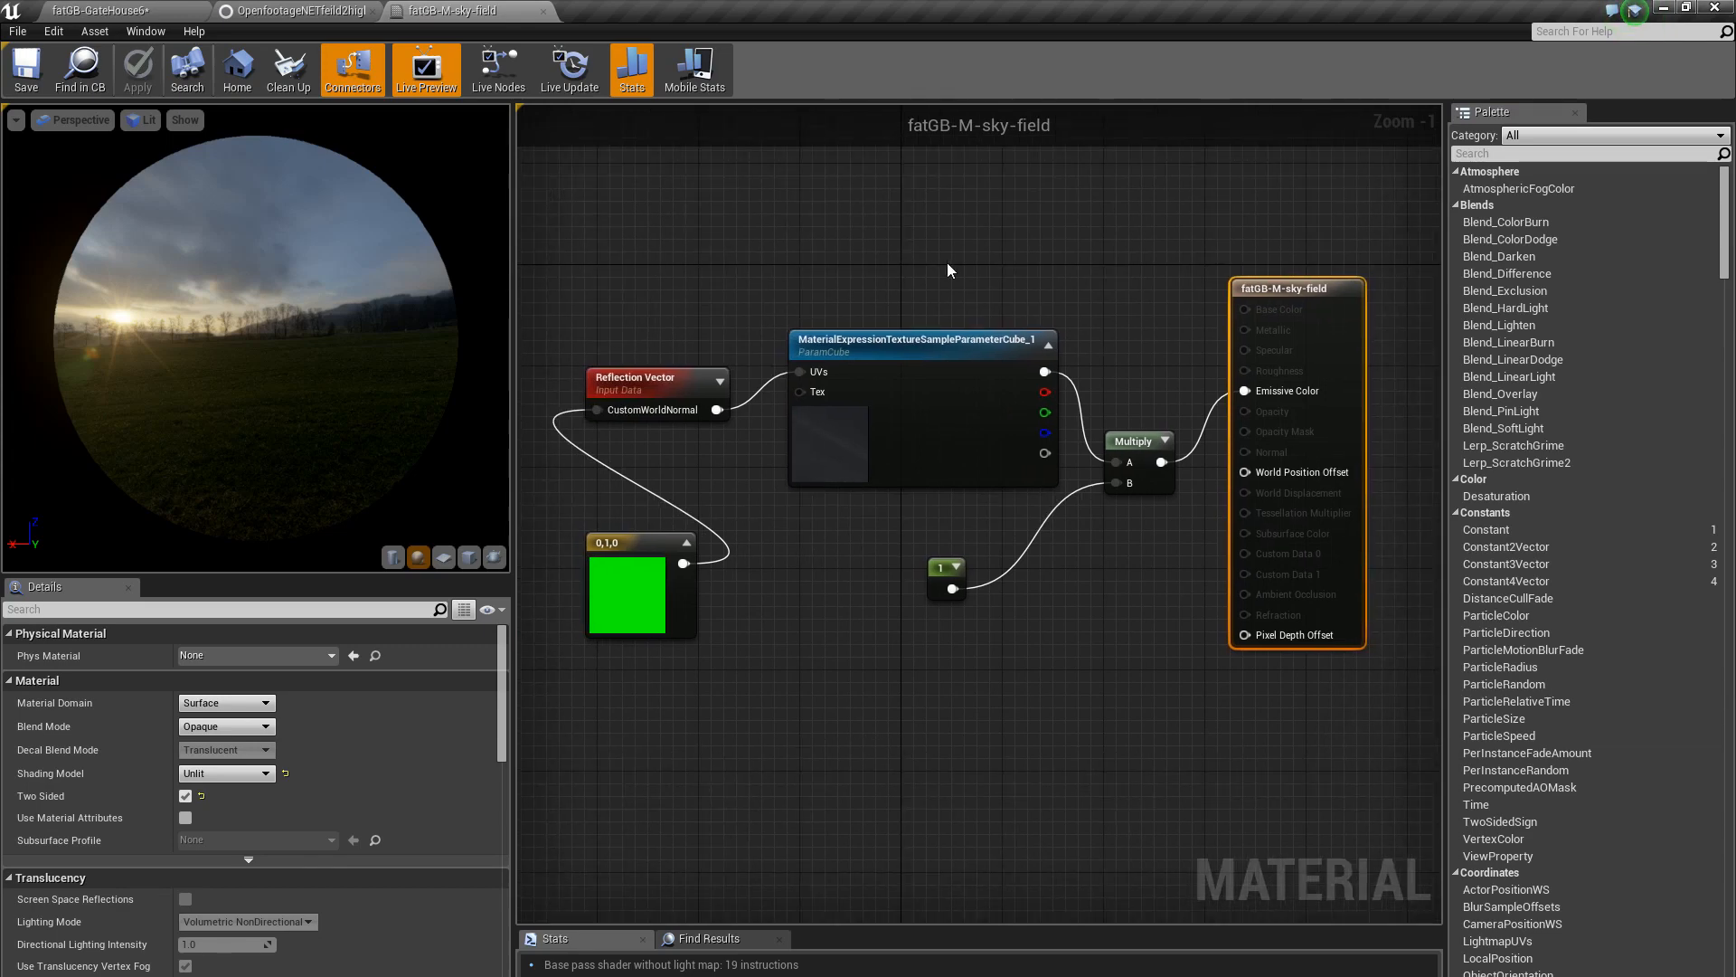
left_click(919, 432)
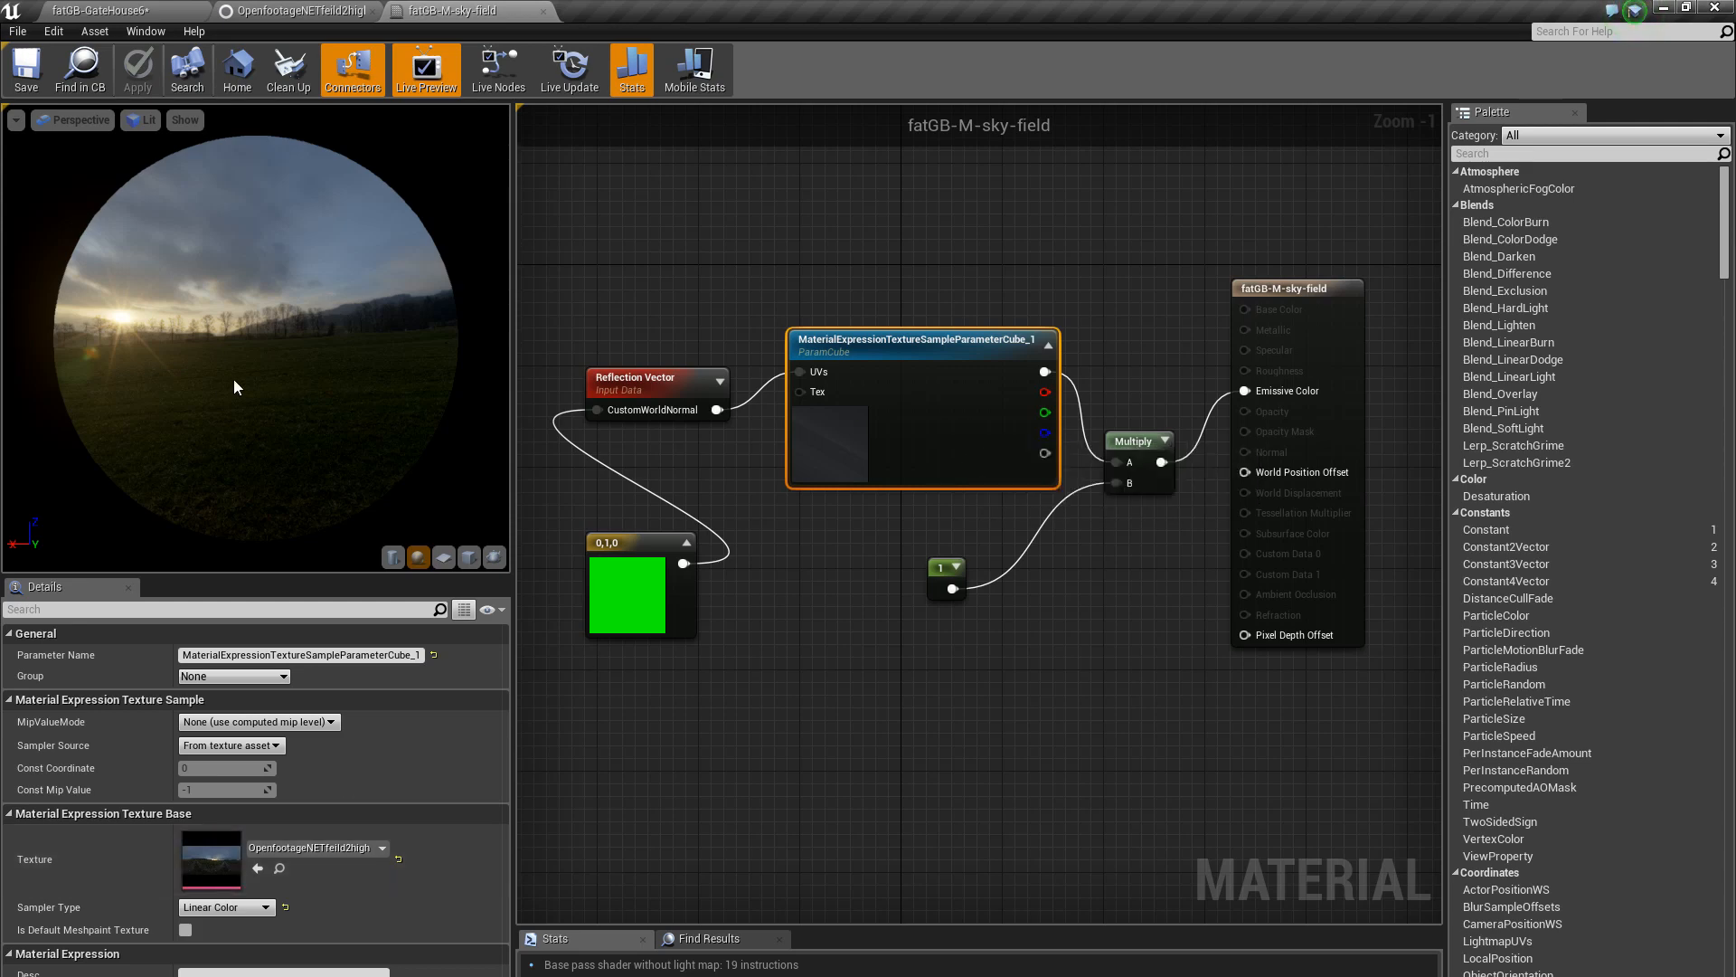
left_click_drag(235, 385, 158, 384)
left_click_drag(1311, 257, 406, 233)
left_click_drag(88, 387, 87, 388)
scroll(1126, 443, "down", 6)
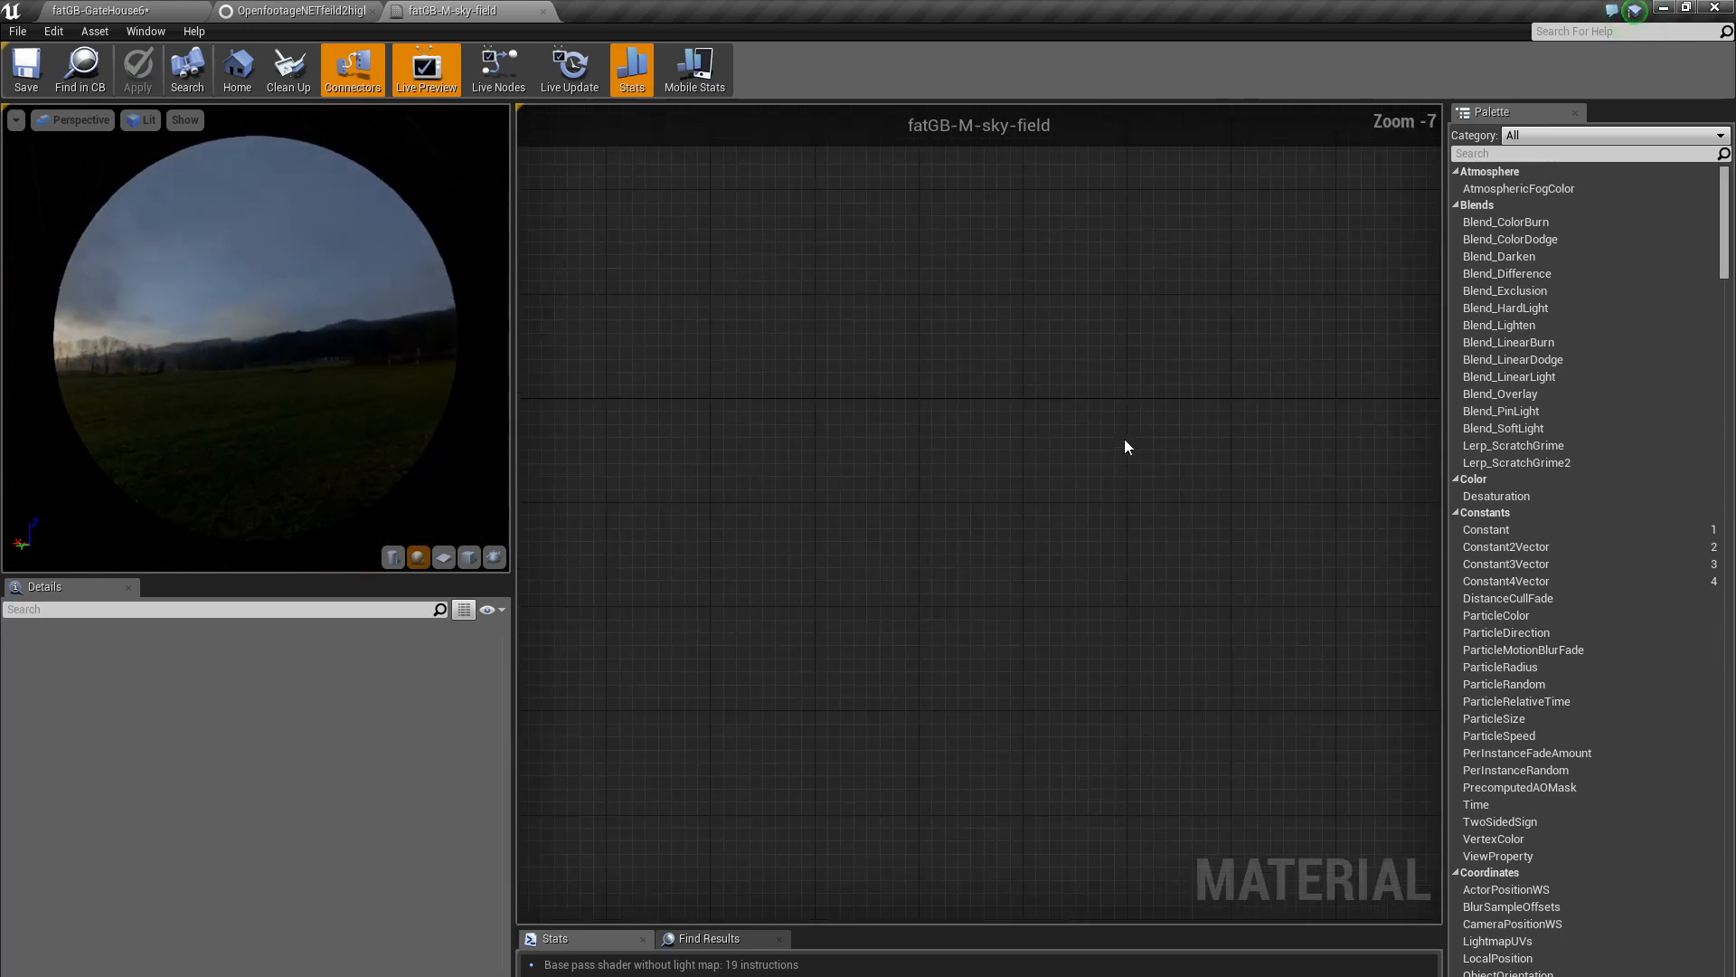
right_click_drag(1125, 443, 721, 504)
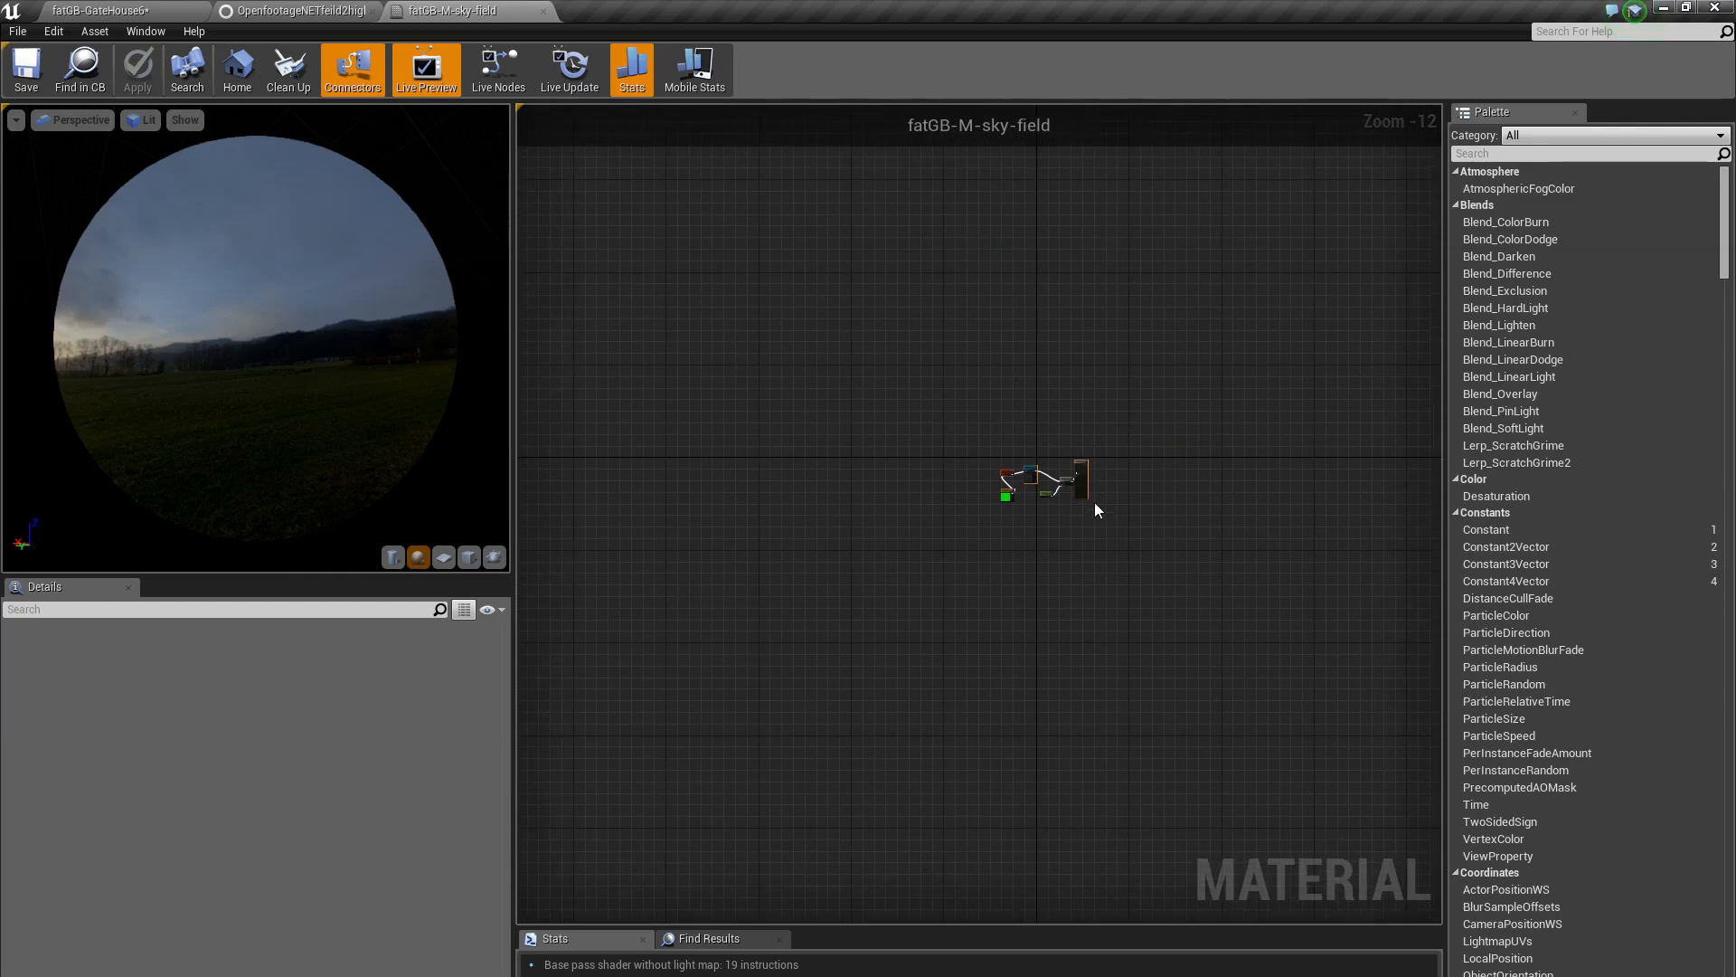
scroll(1072, 493, "up", 4)
scroll(988, 475, "up", 8)
scroll(1053, 518, "down", 1)
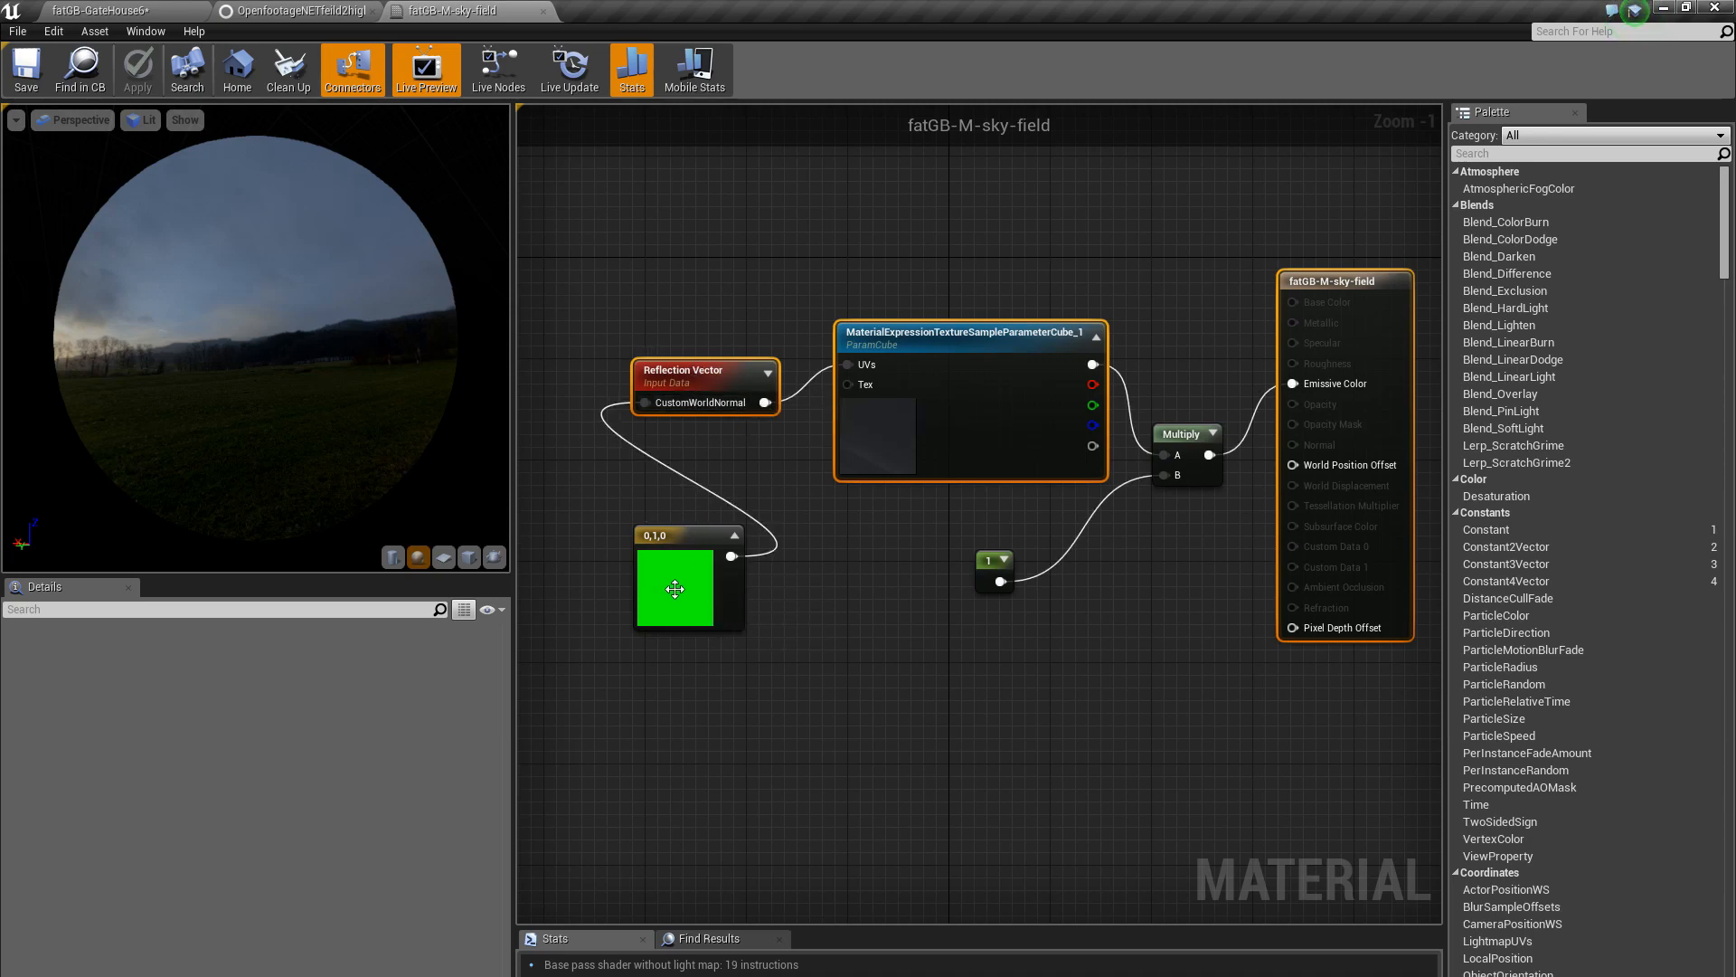
Examine the track, village and fields along the horizon all around the material's preview sphere
mouse_move(256, 338)
left_mouse_down()
mouse_move(239, 397)
mouse_move(327, 298)
mouse_move(389, 262)
mouse_move(429, 322)
mouse_move(221, 339)
mouse_move(240, 337)
left_mouse_up()
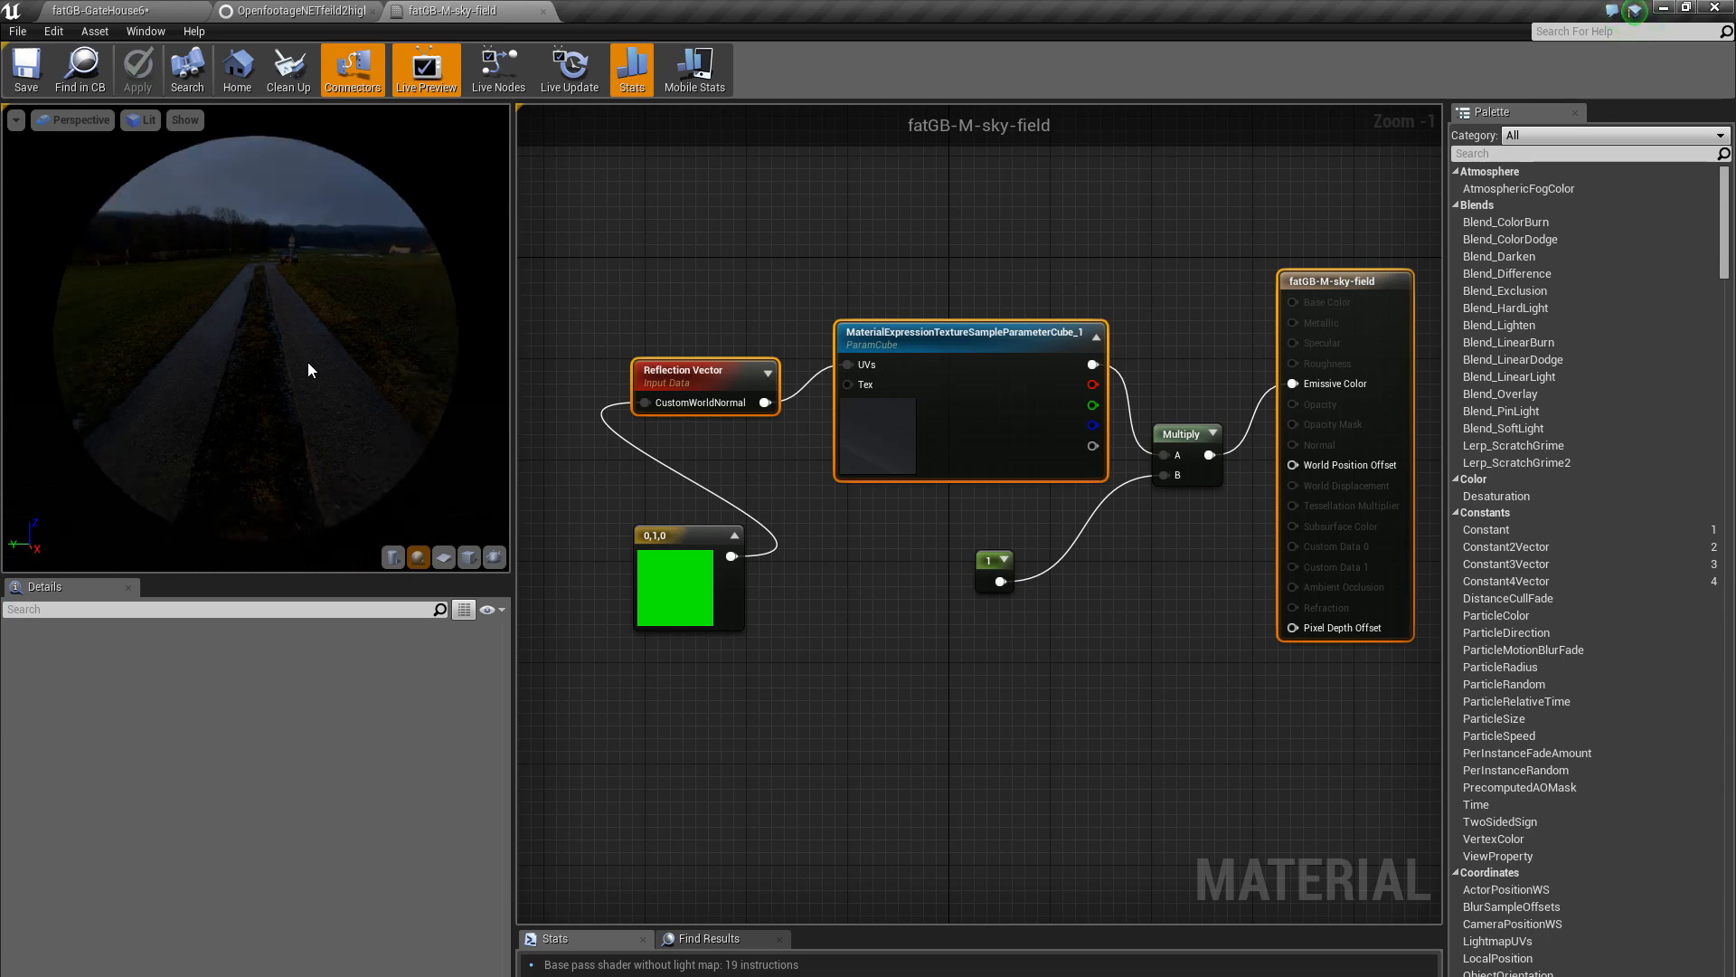
left_click_drag(307, 362, 316, 350)
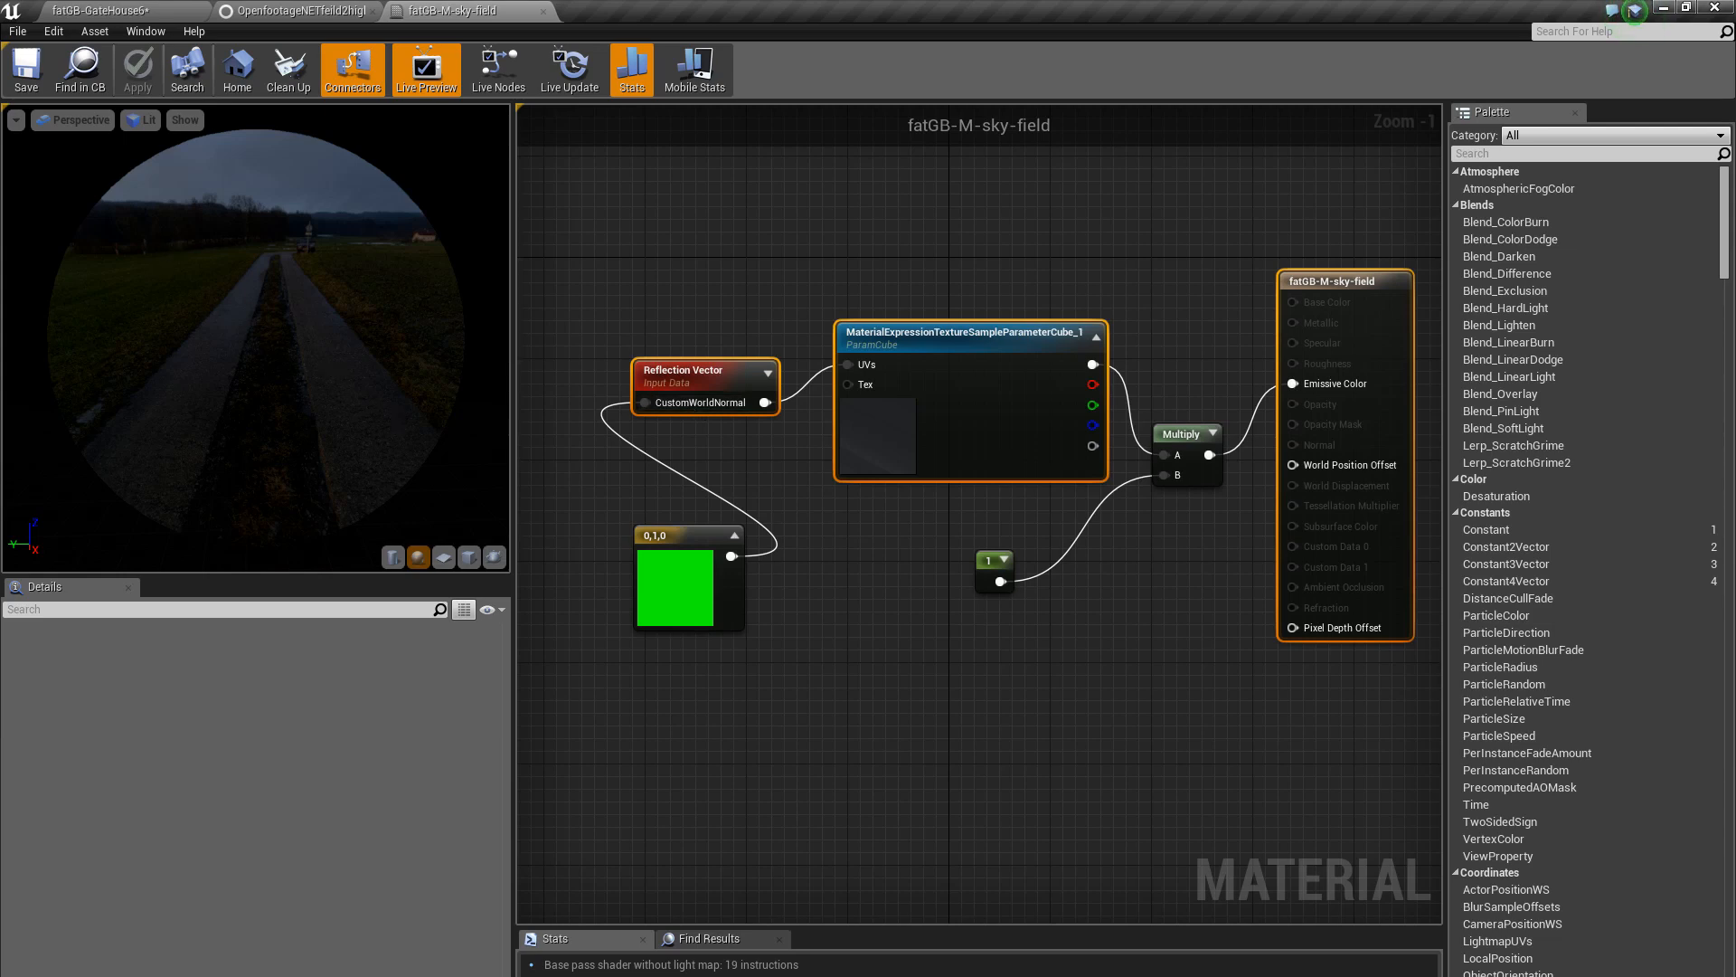
left_click_drag(289, 353, 362, 322)
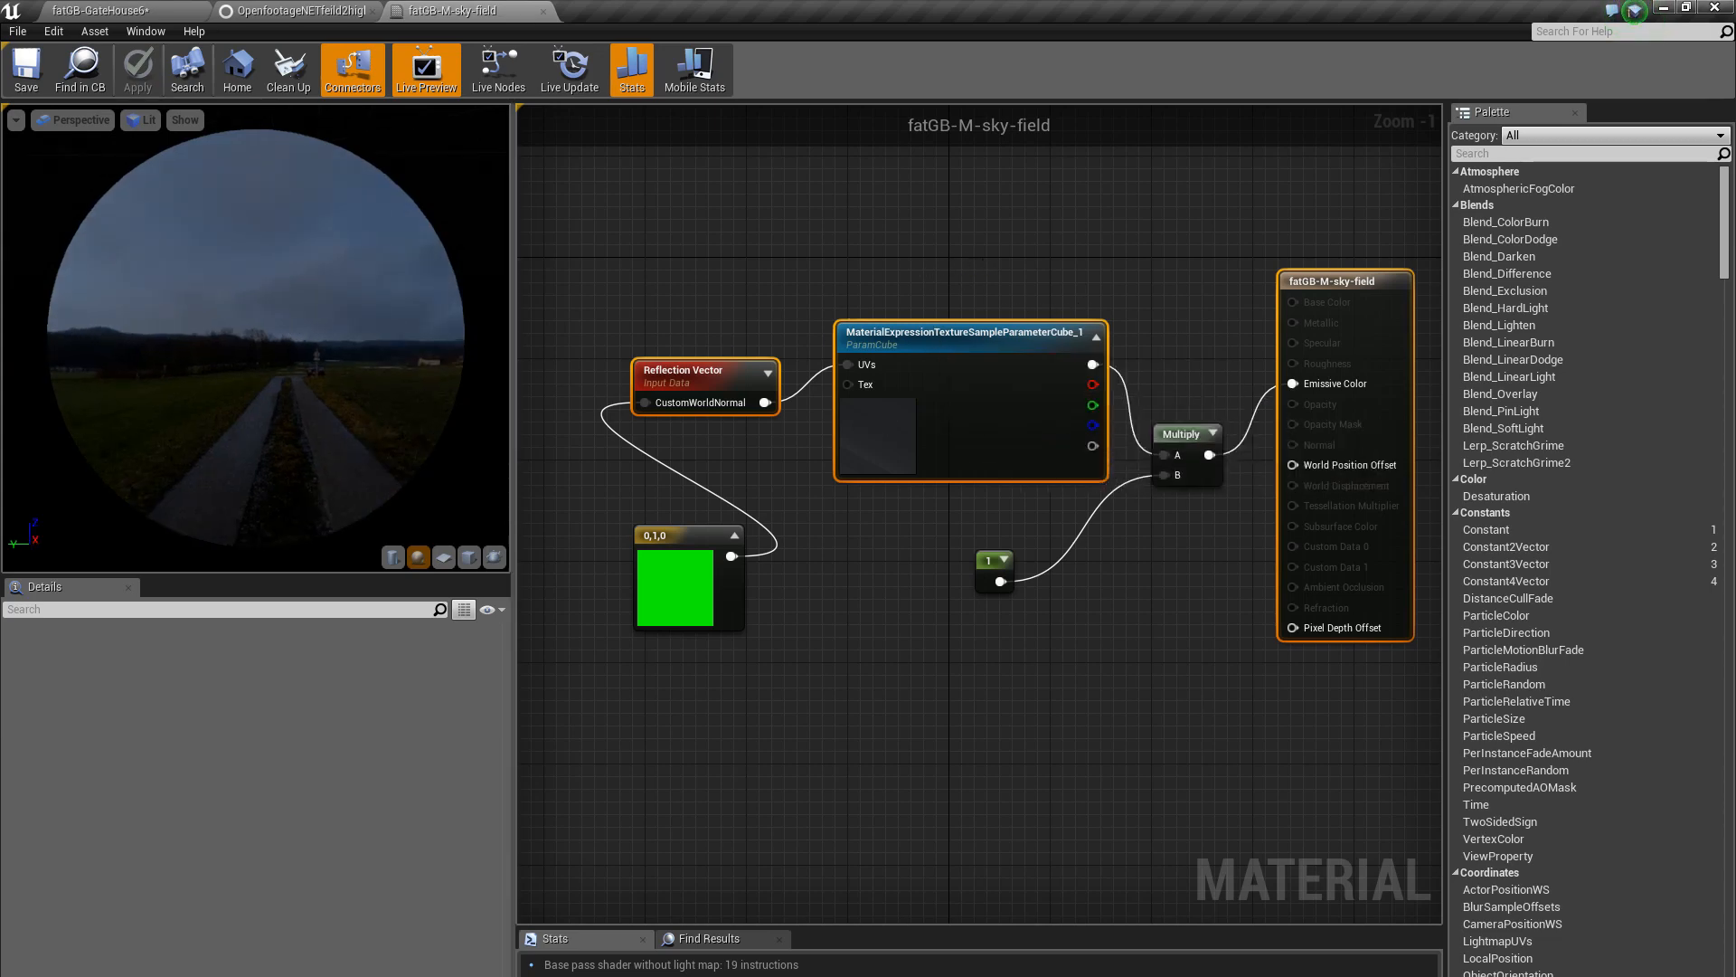
left_click_drag(271, 326, 343, 299)
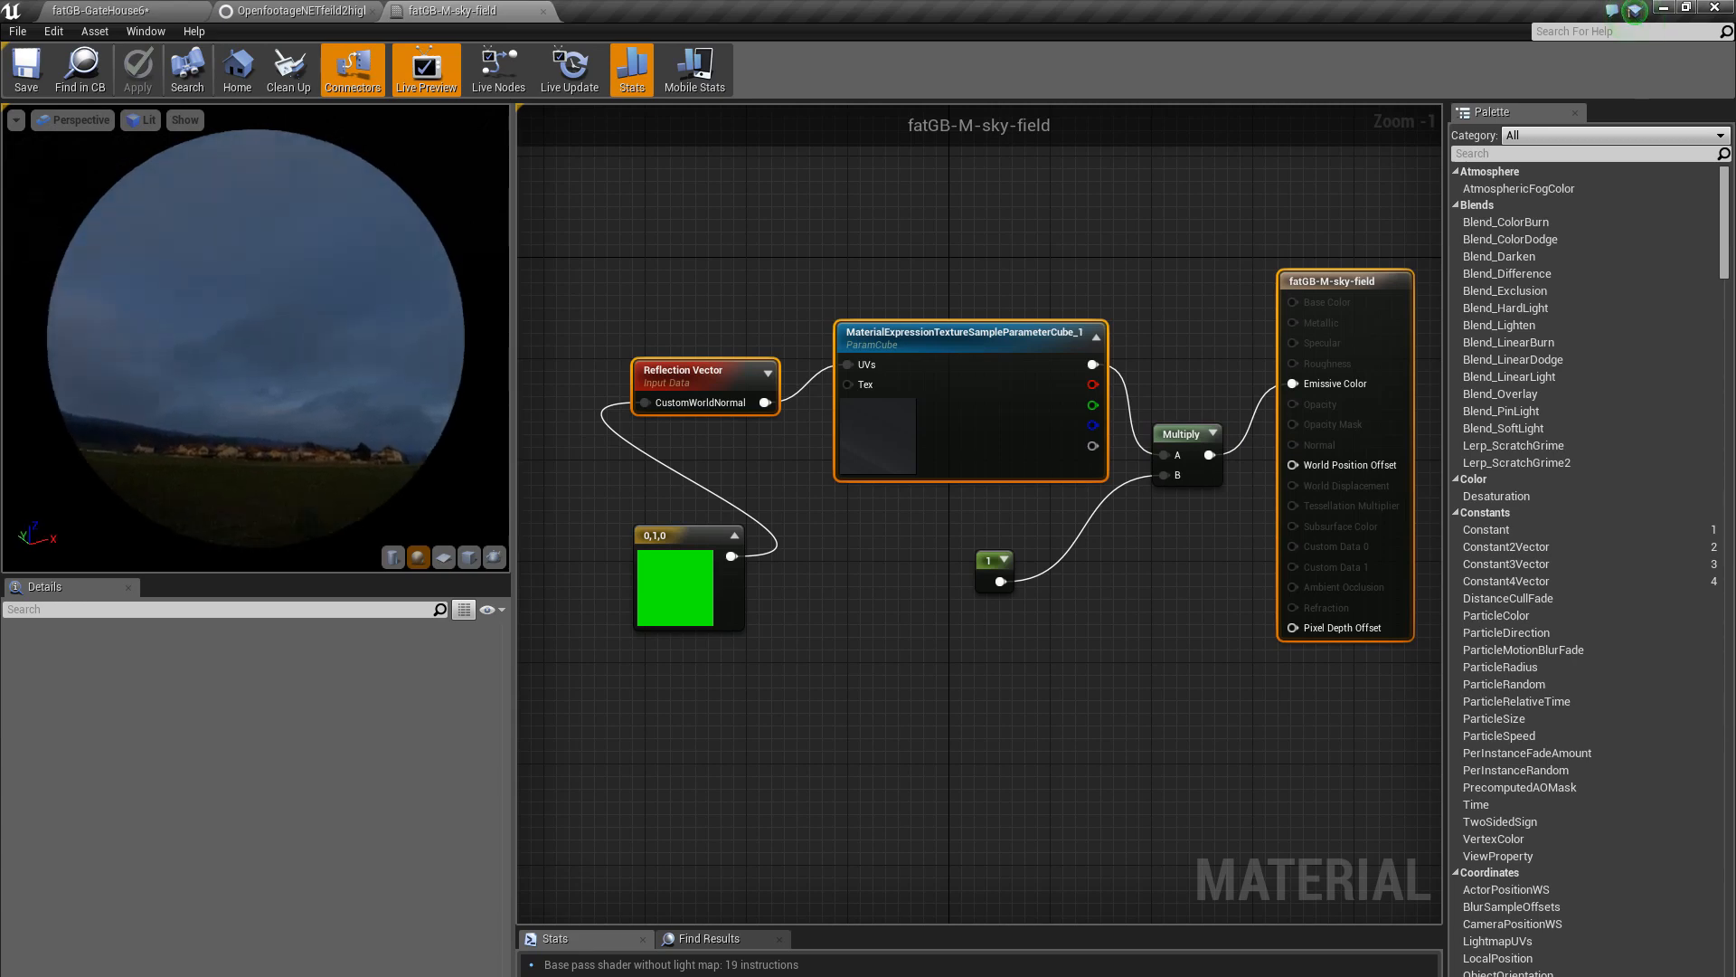
mouse_move(267, 358)
left_mouse_down()
mouse_move(249, 350)
mouse_move(268, 359)
left_mouse_up()
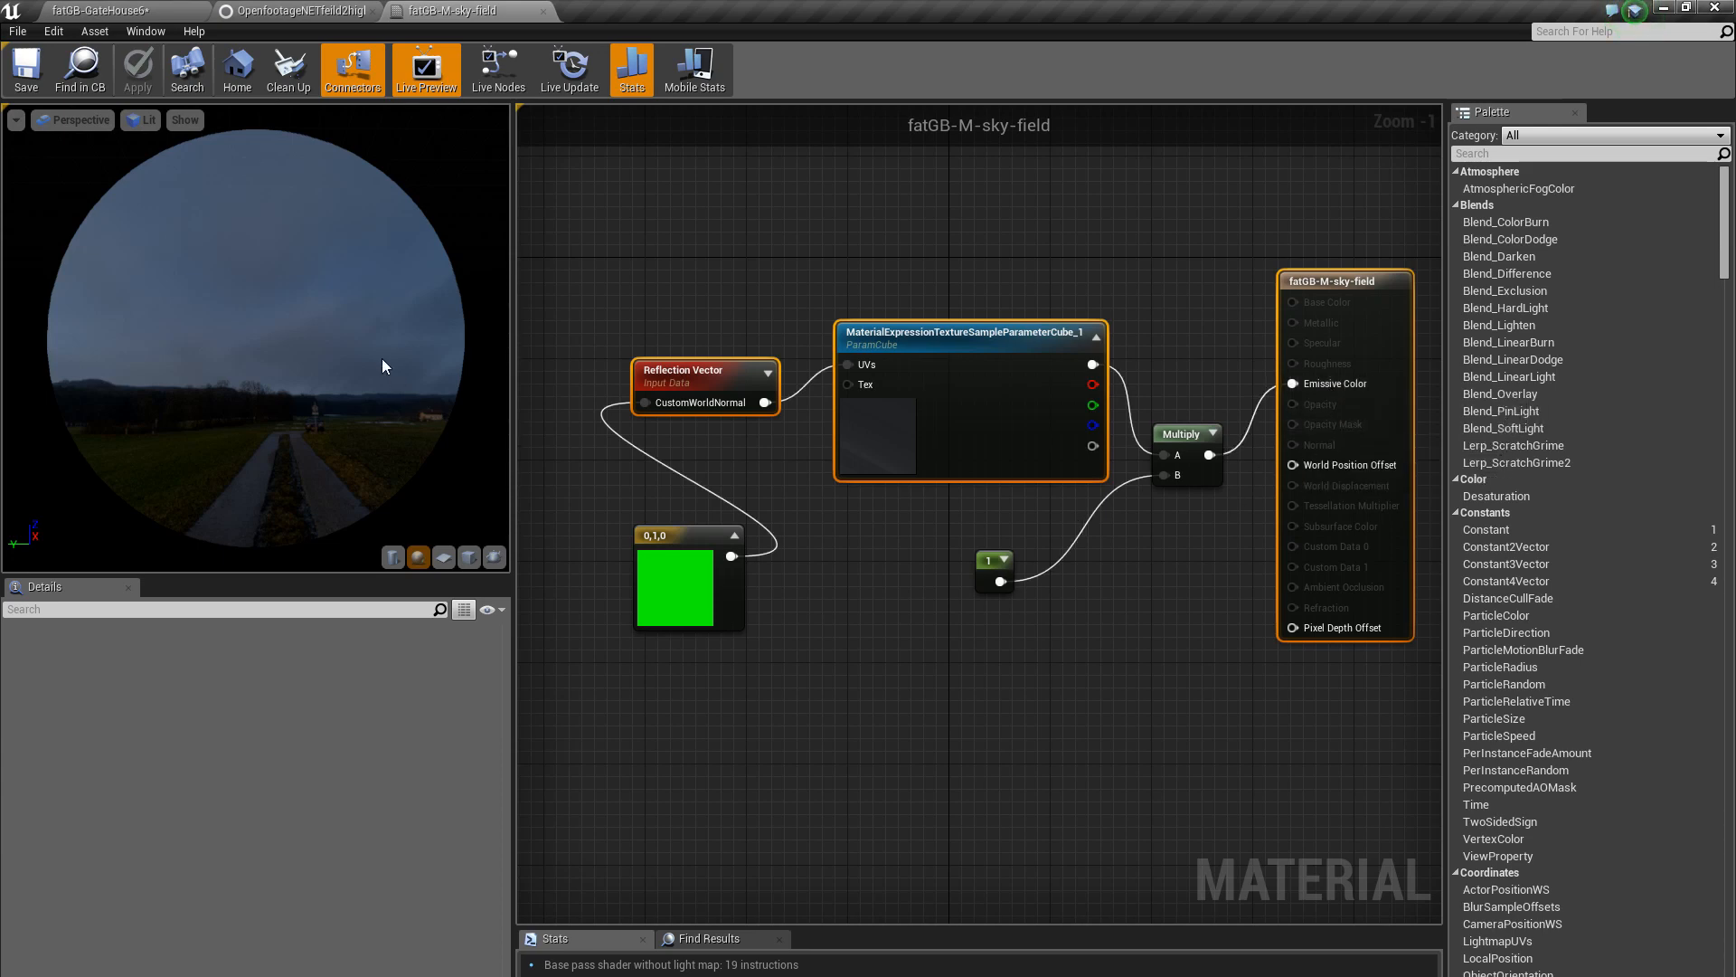
left_click_drag(384, 367, 380, 416)
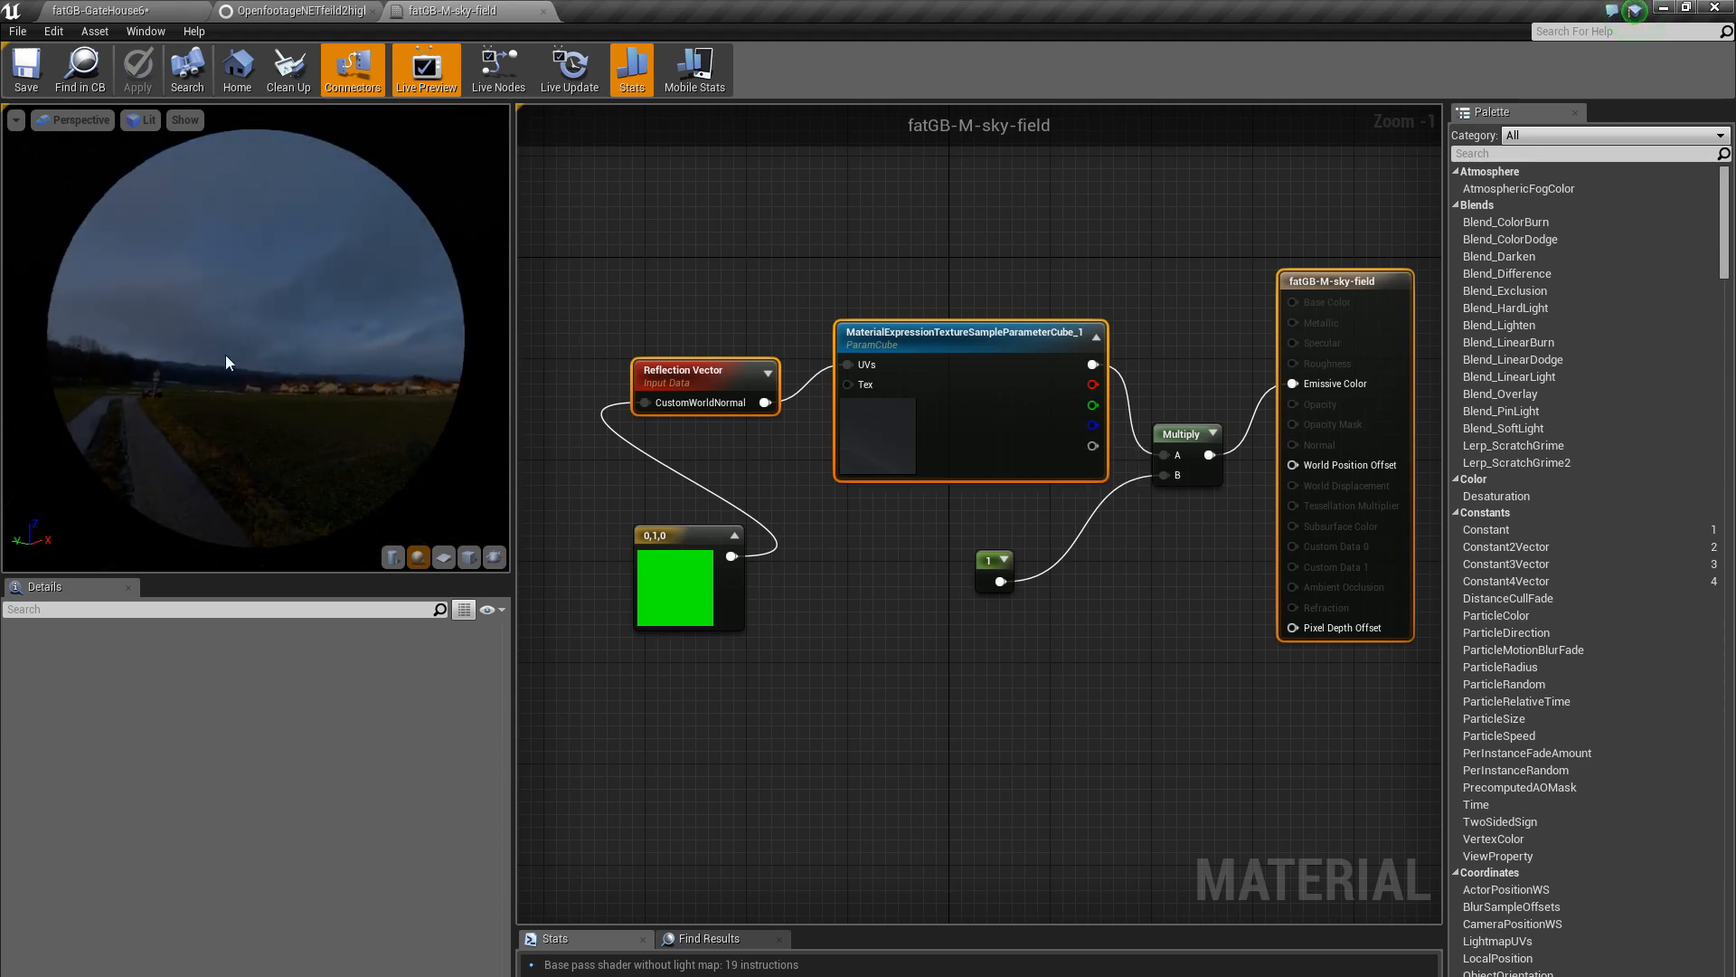
left_click_drag(253, 365, 277, 357)
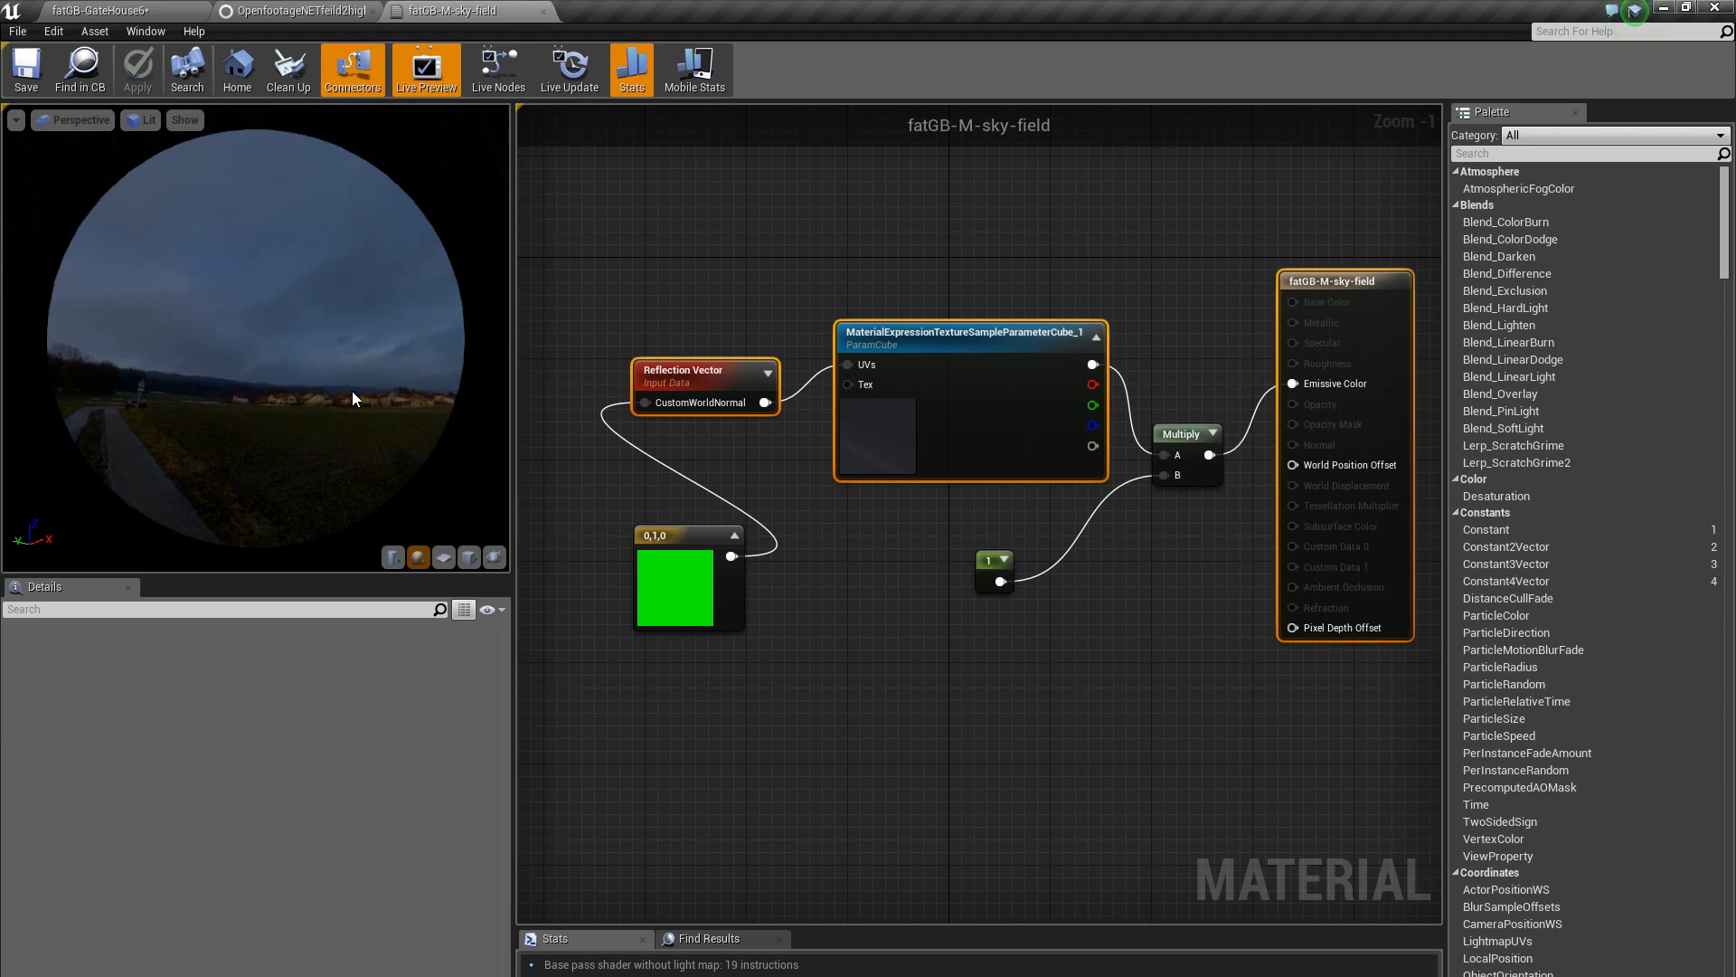
left_click_drag(239, 391, 208, 412)
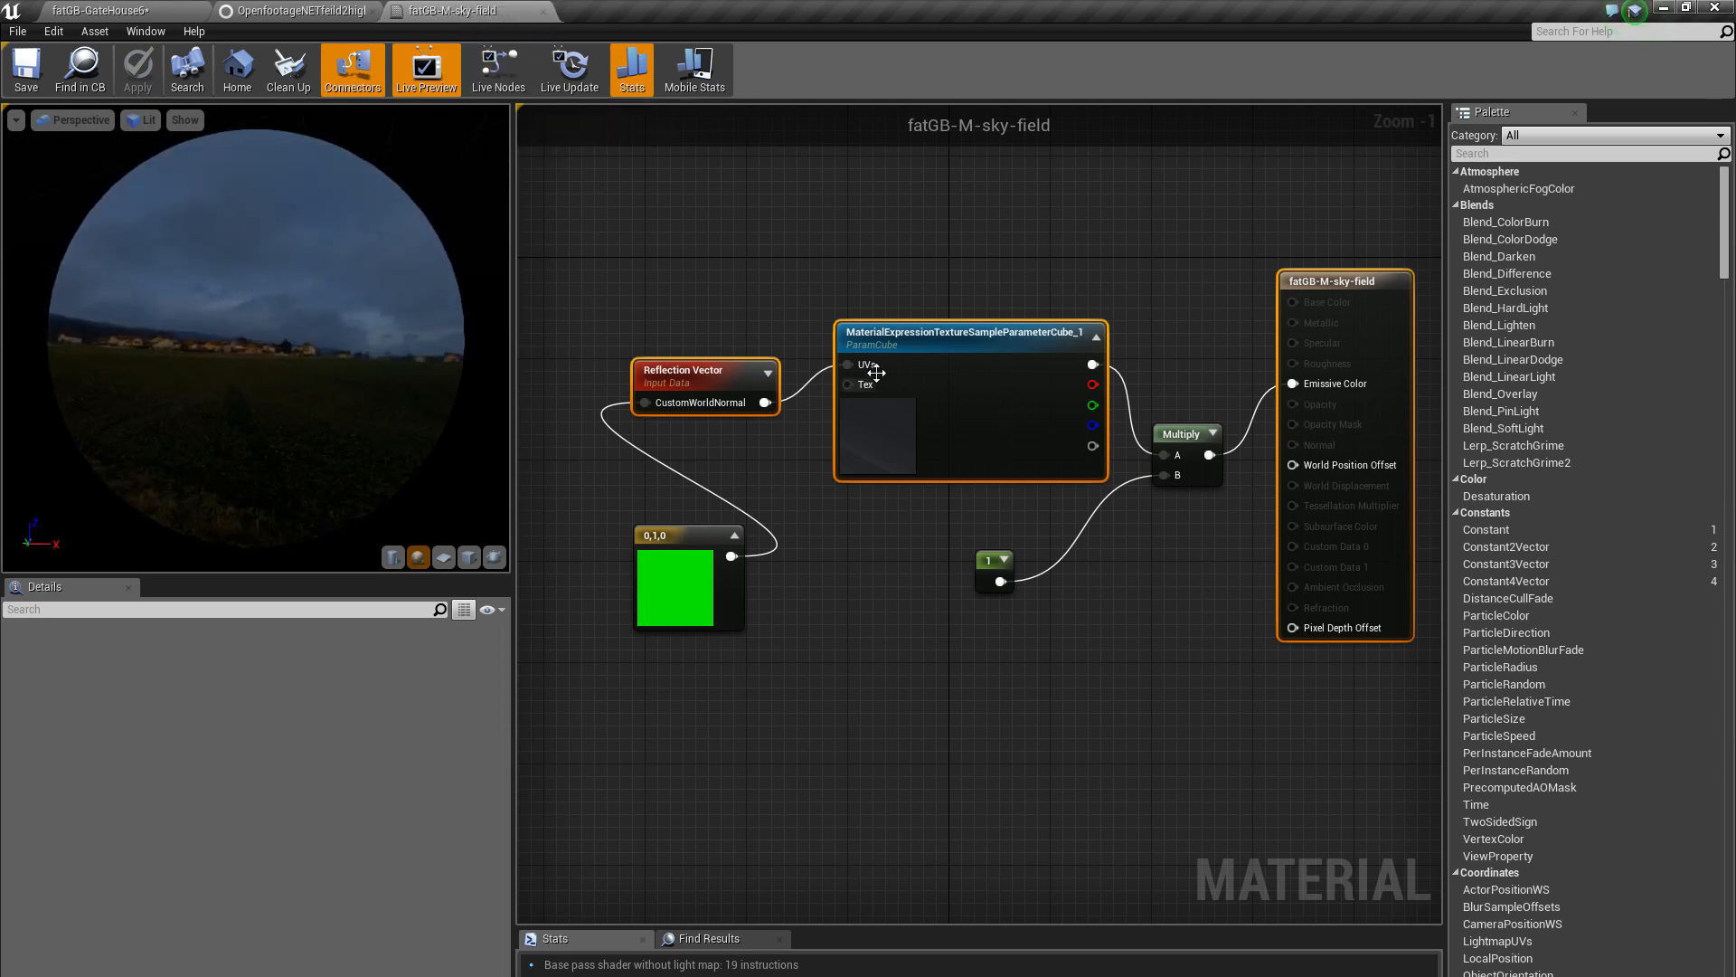
Close the fatGB-M-sky-field material and locate the SM_SkySphere mesh used by the skybox's skydome component
left_click(543, 11)
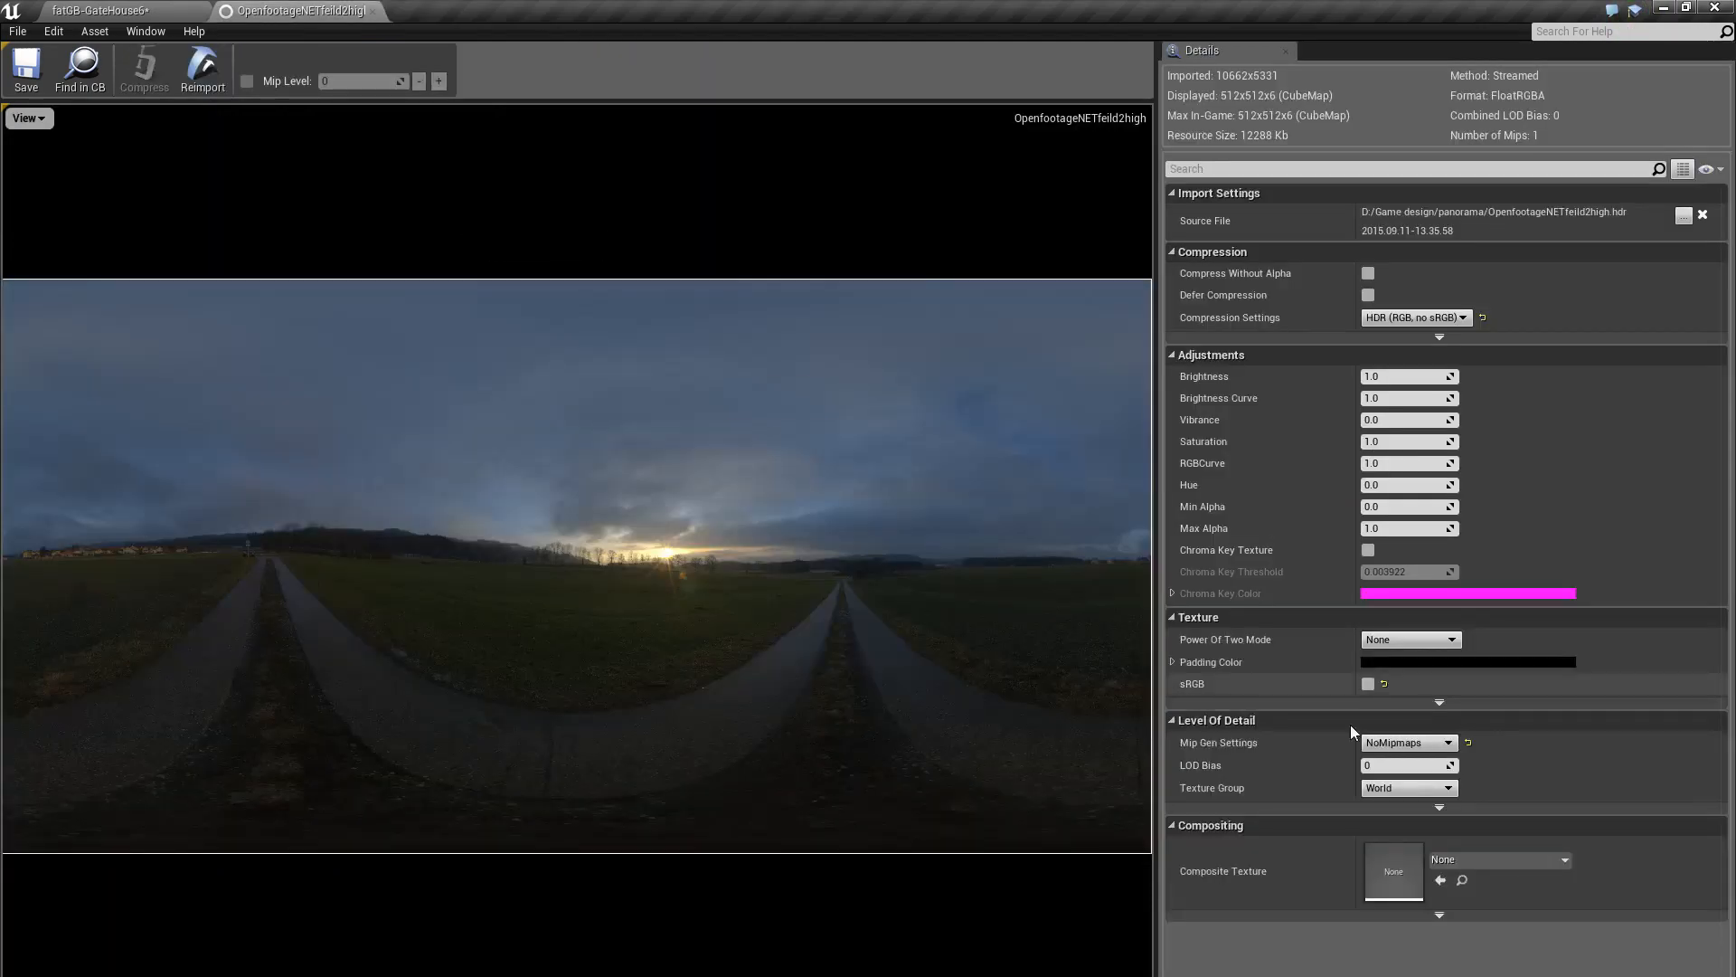
left_click(144, 10)
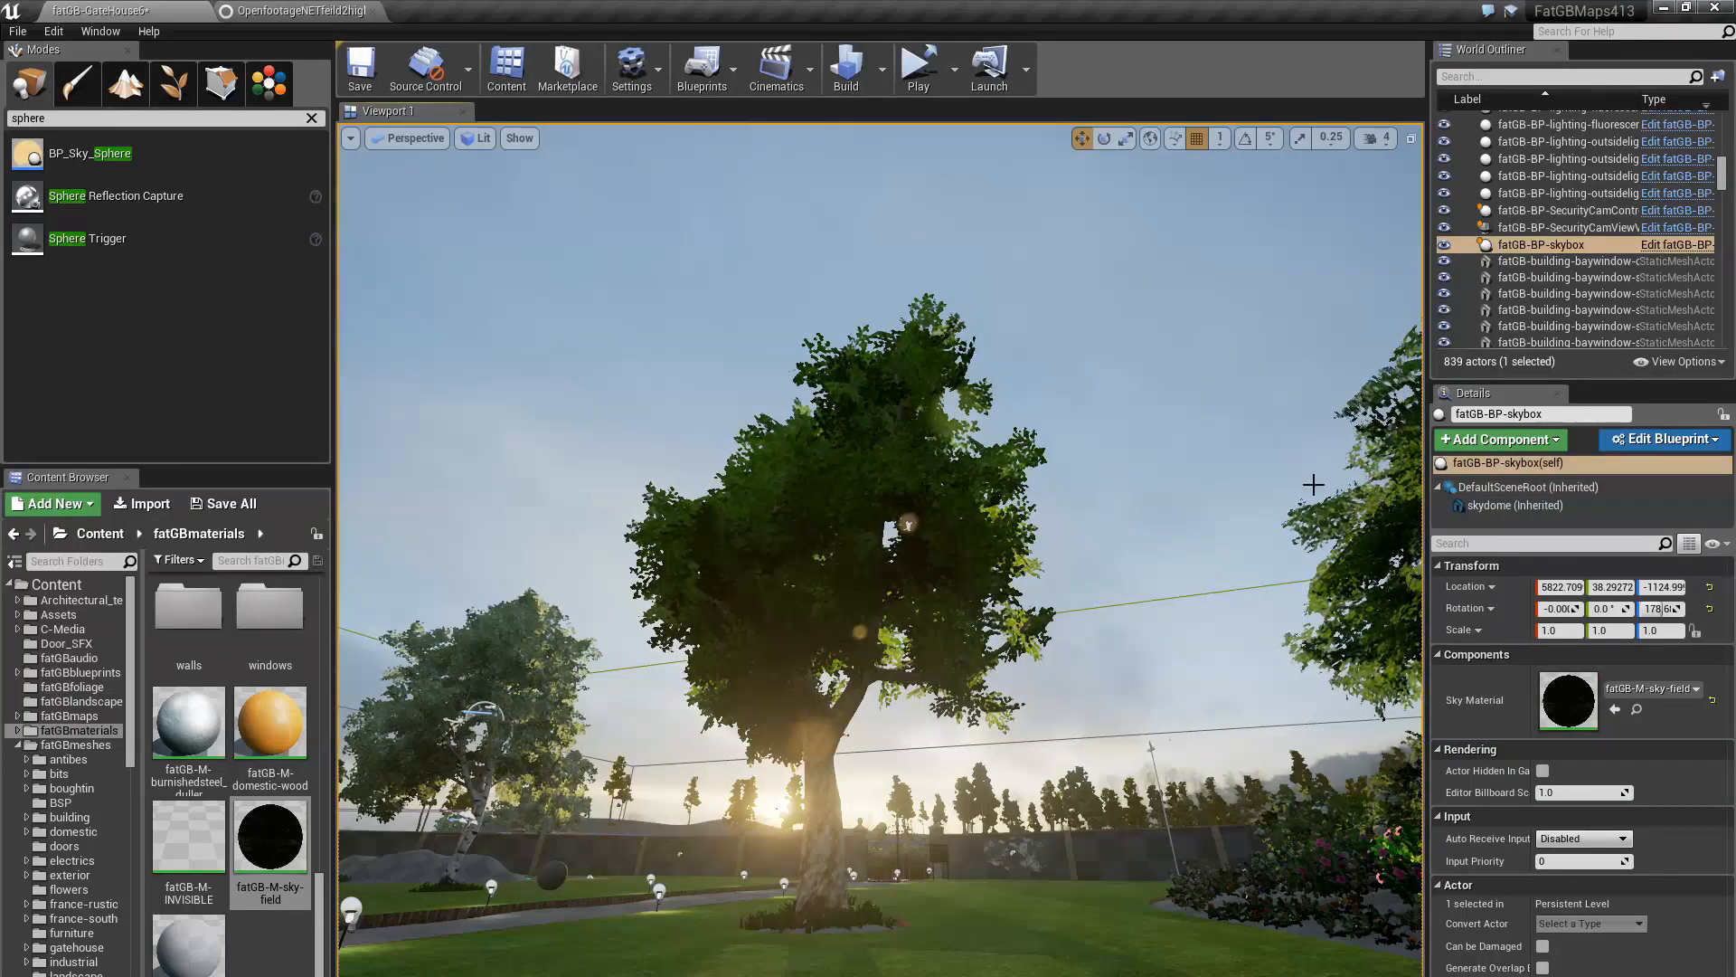
left_click(1536, 506)
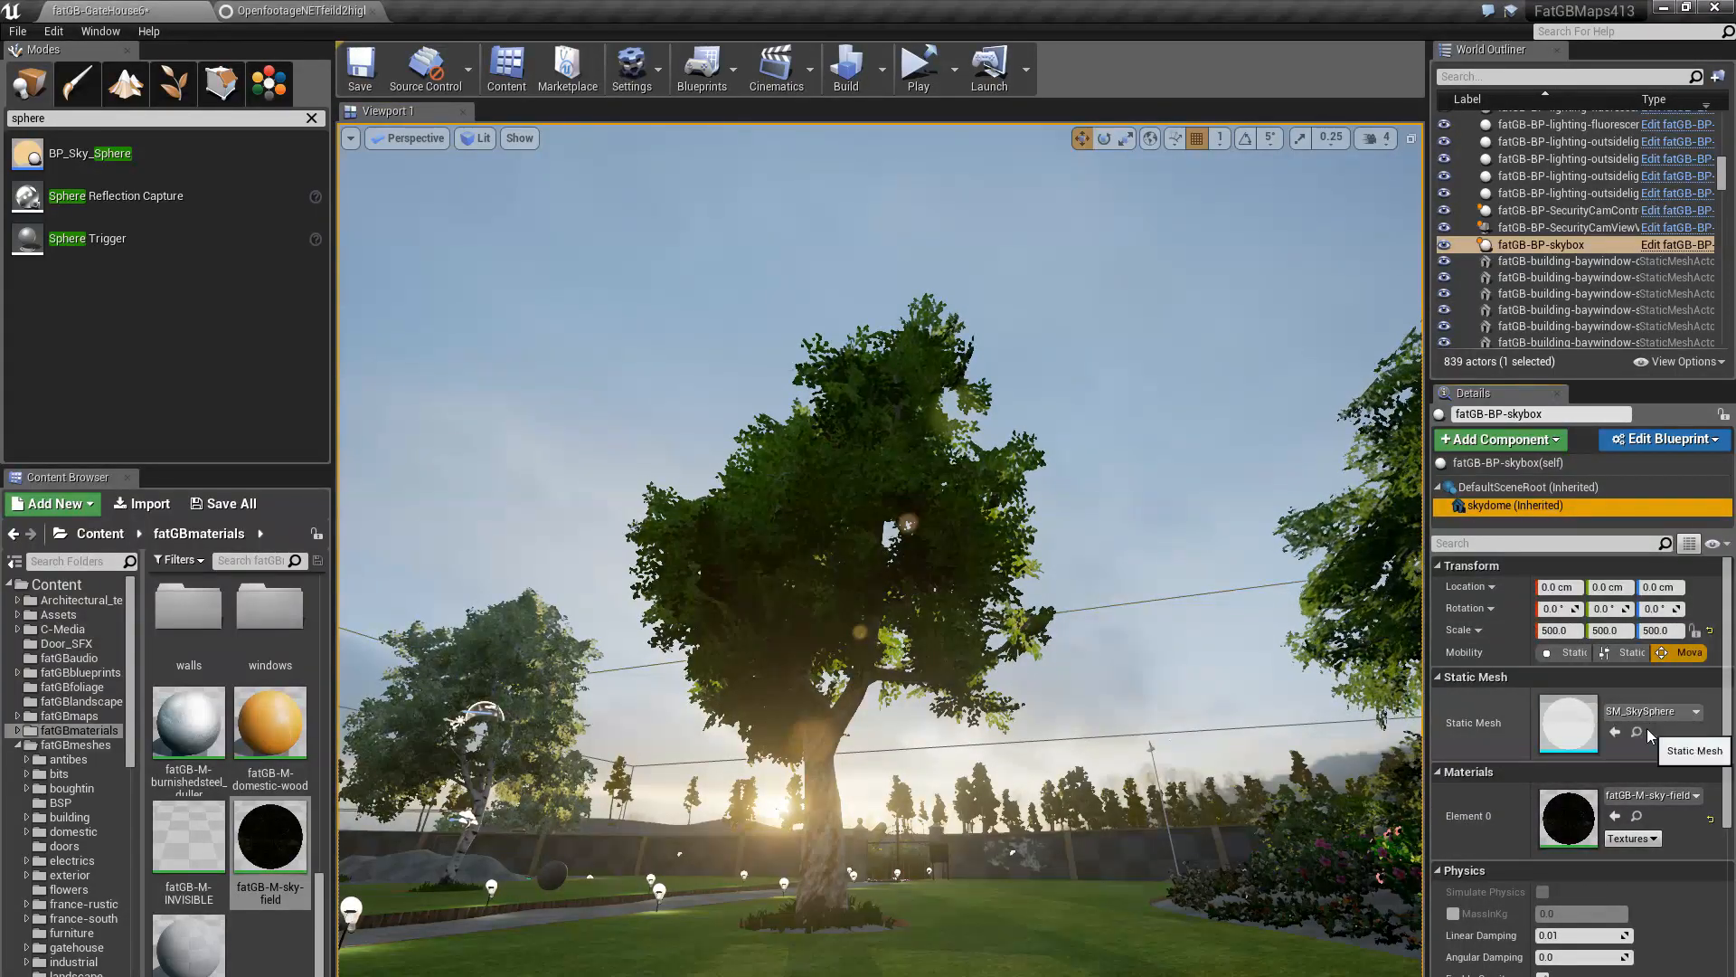
left_click(1637, 732)
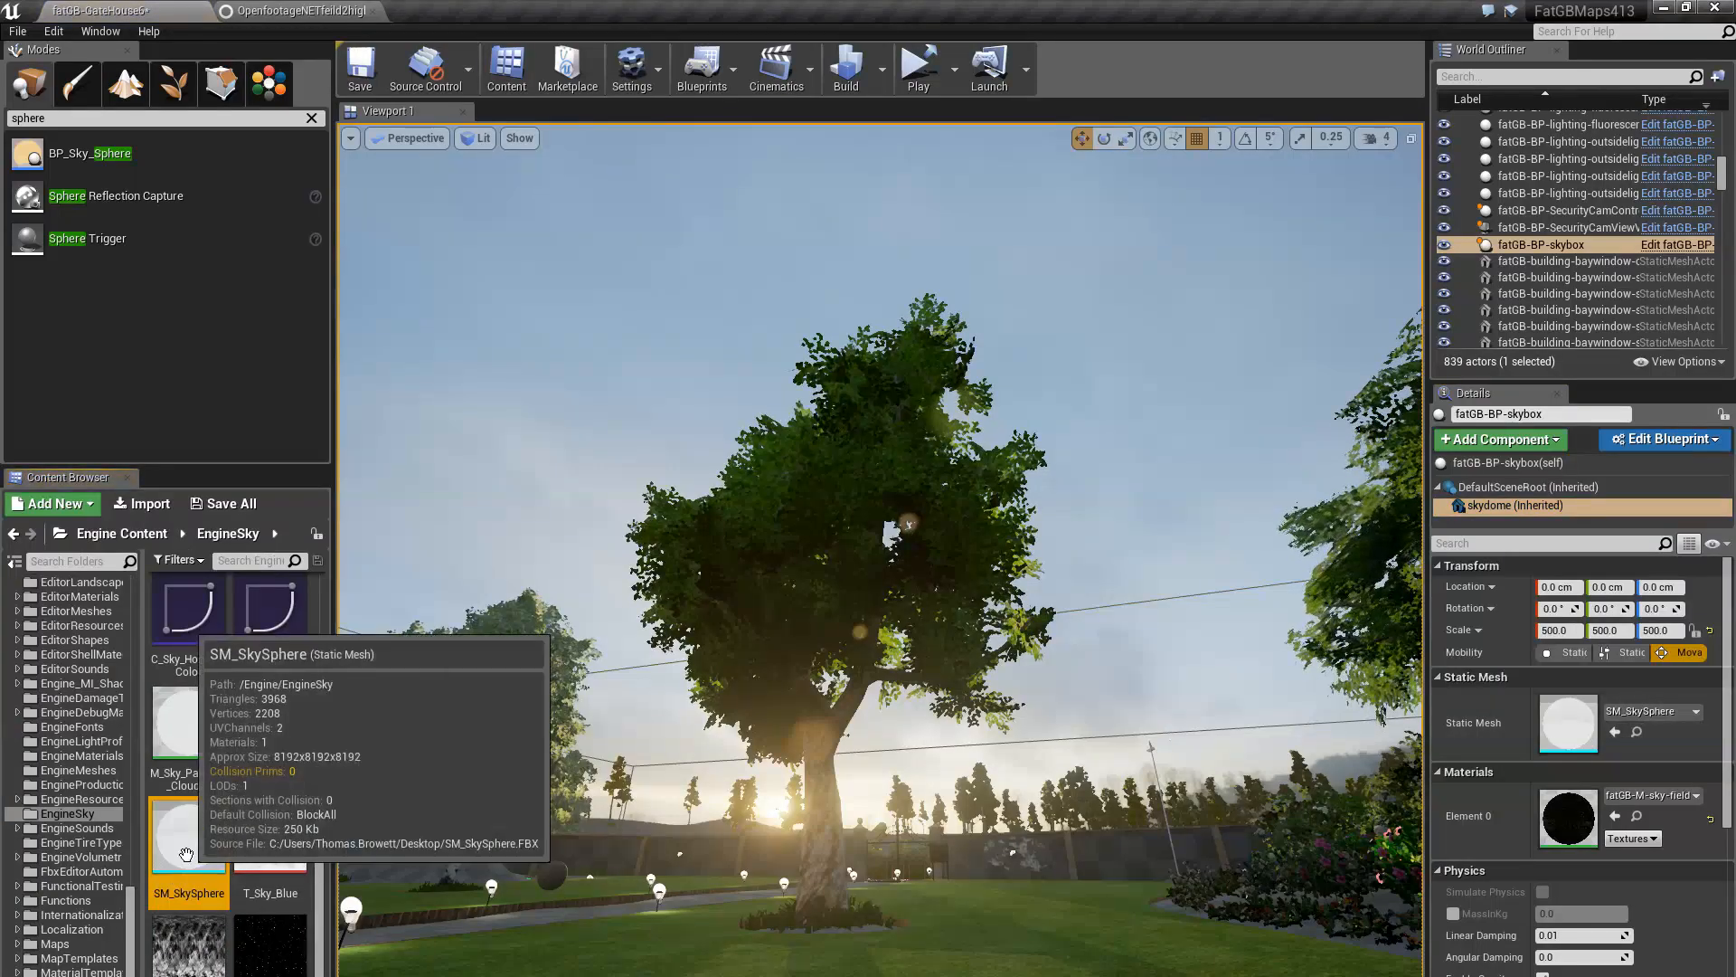
Place the SM_SkySphere mesh in the level as a trial, look at its cloudy sky, and delete it
mouse_move(181, 867)
left_mouse_down()
mouse_move(909, 337)
mouse_move(1225, 686)
mouse_move(1140, 828)
mouse_move(529, 862)
mouse_move(497, 914)
mouse_move(604, 824)
mouse_move(1010, 775)
mouse_move(688, 860)
mouse_move(615, 859)
mouse_move(814, 796)
mouse_move(735, 814)
mouse_move(814, 651)
mouse_move(830, 493)
left_mouse_up()
right_click_drag(830, 493, 1148, 443)
right_click_drag(825, 279, 800, 334)
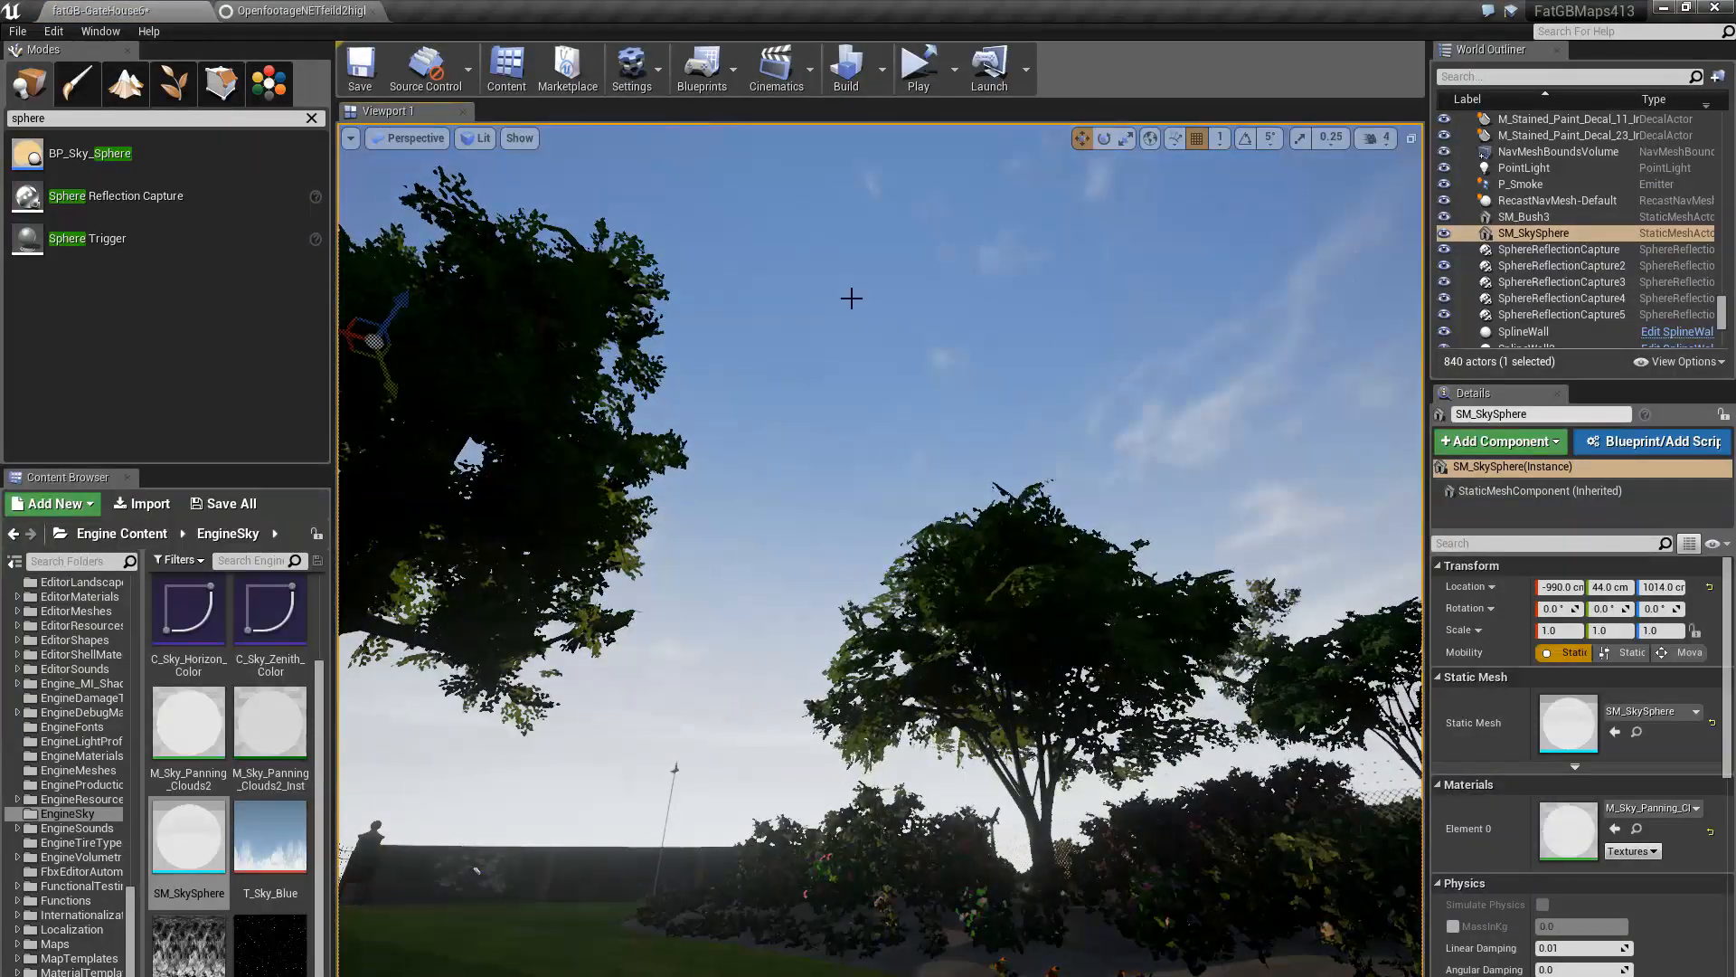
key("Delete")
right_click_drag(833, 350, 830, 364)
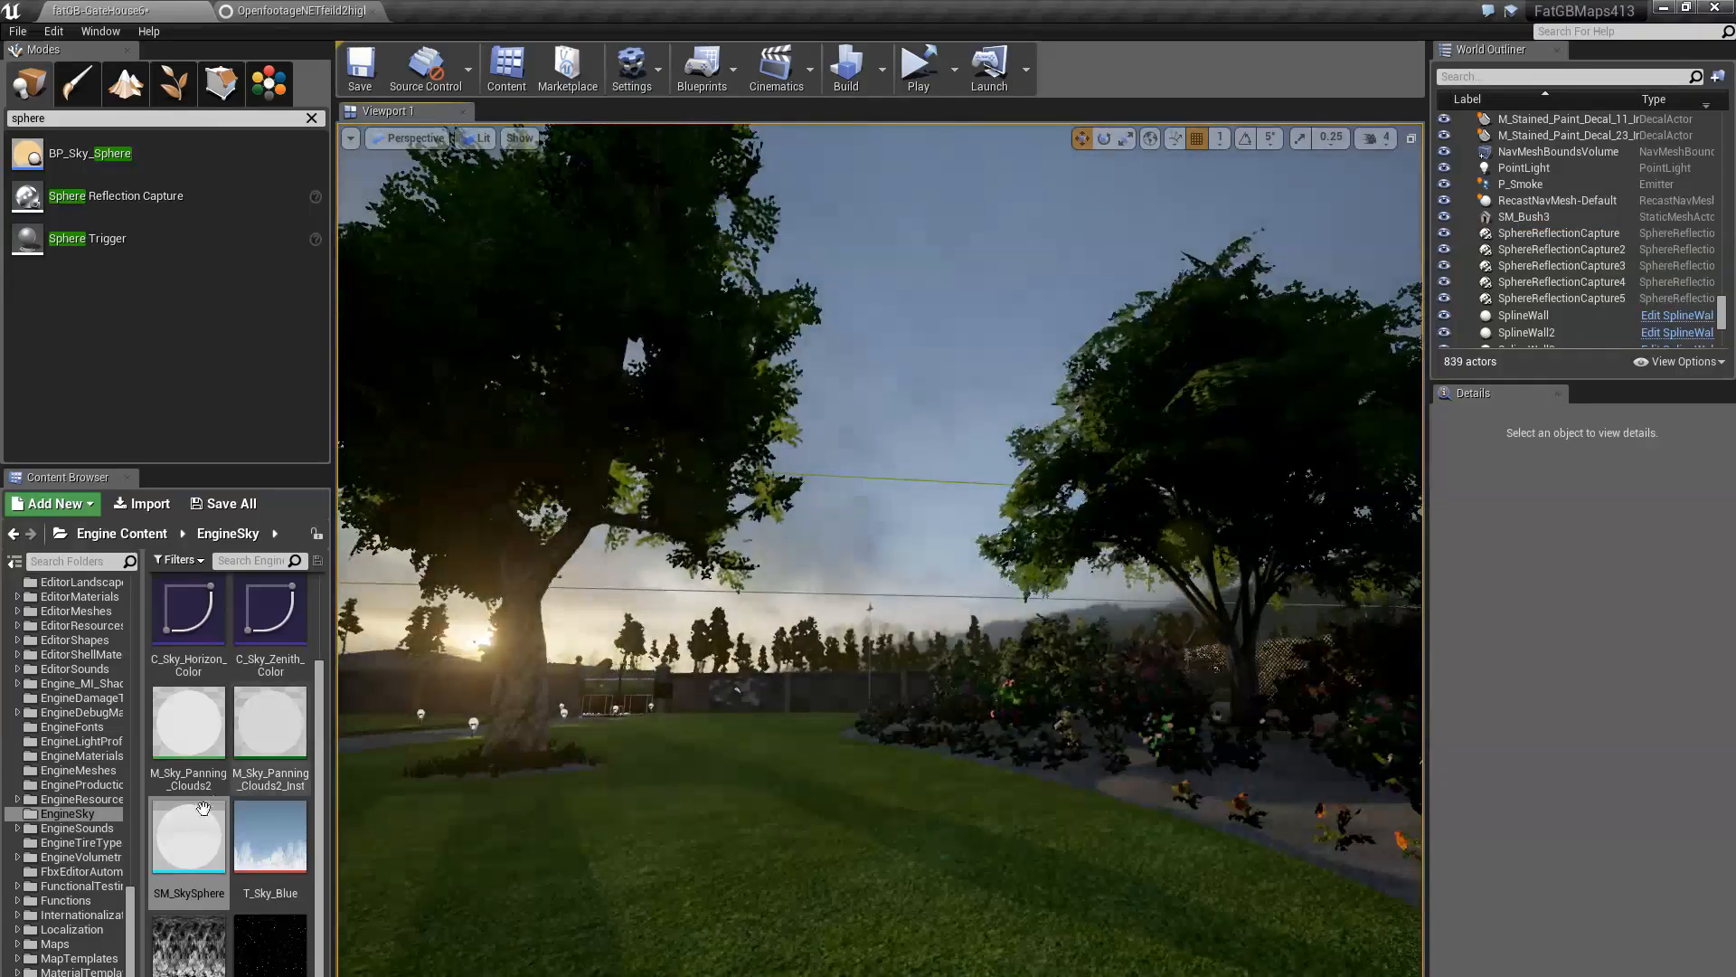
Place the SM_SkySphere mesh in the distance beyond the garden lawn and open its M_Sky_Panning_Clouds2 material
left_click_drag(188, 837, 803, 638)
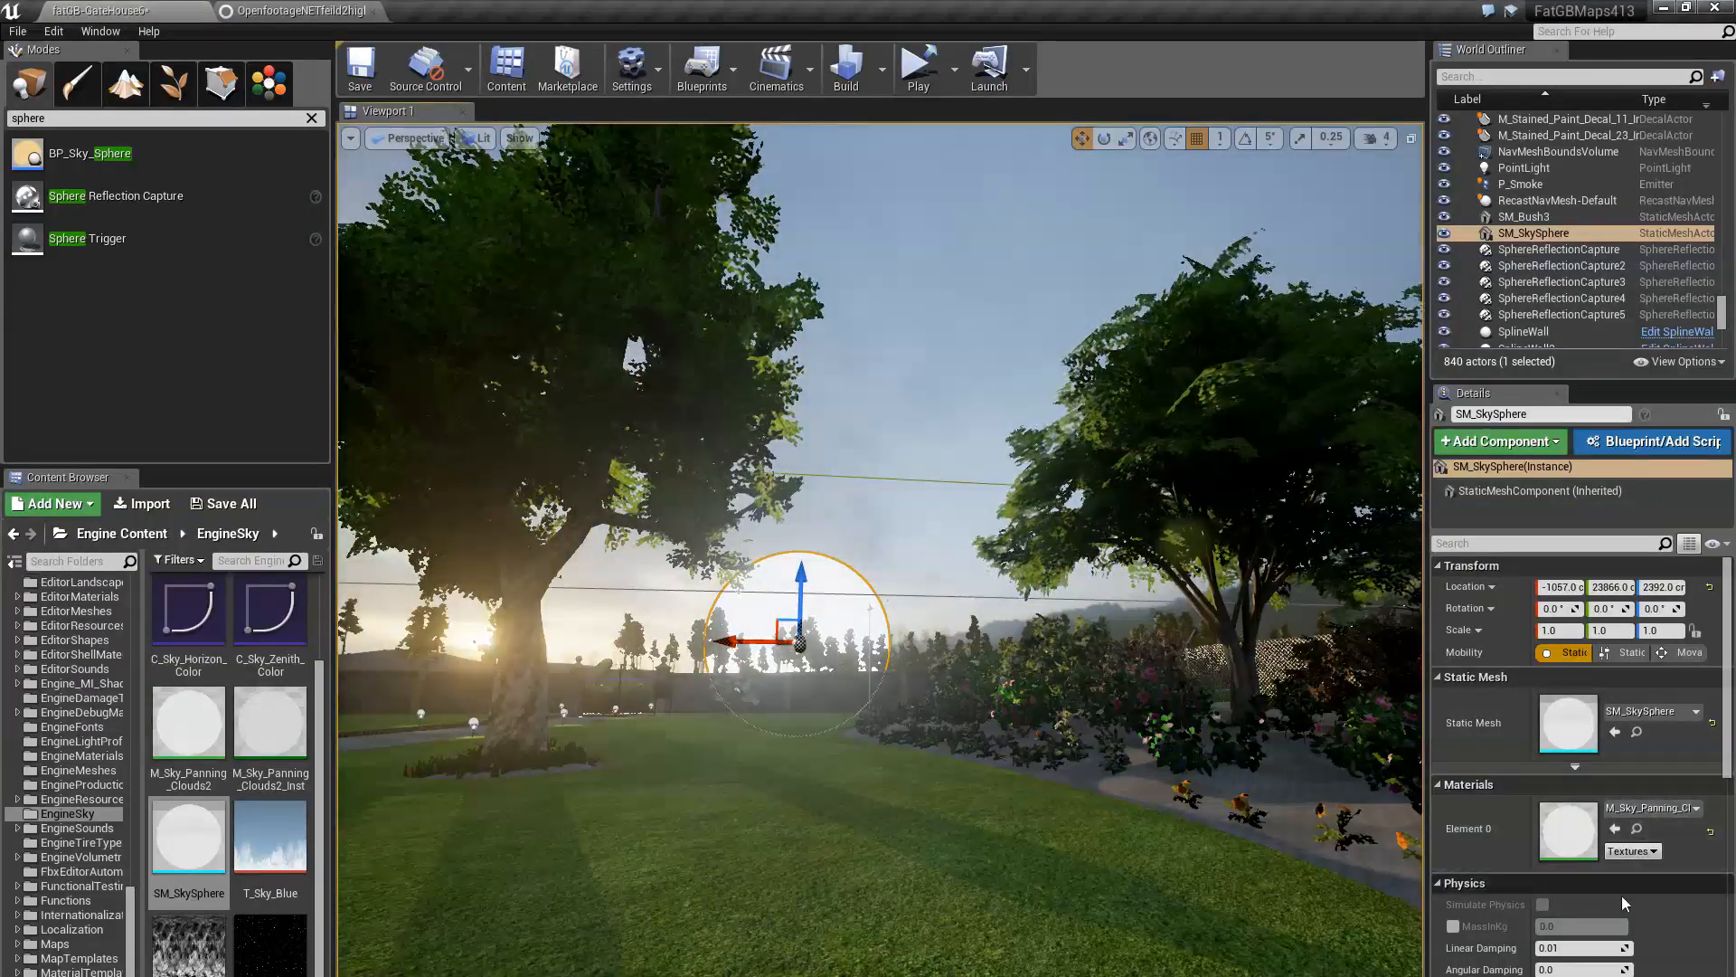
left_click(1639, 831)
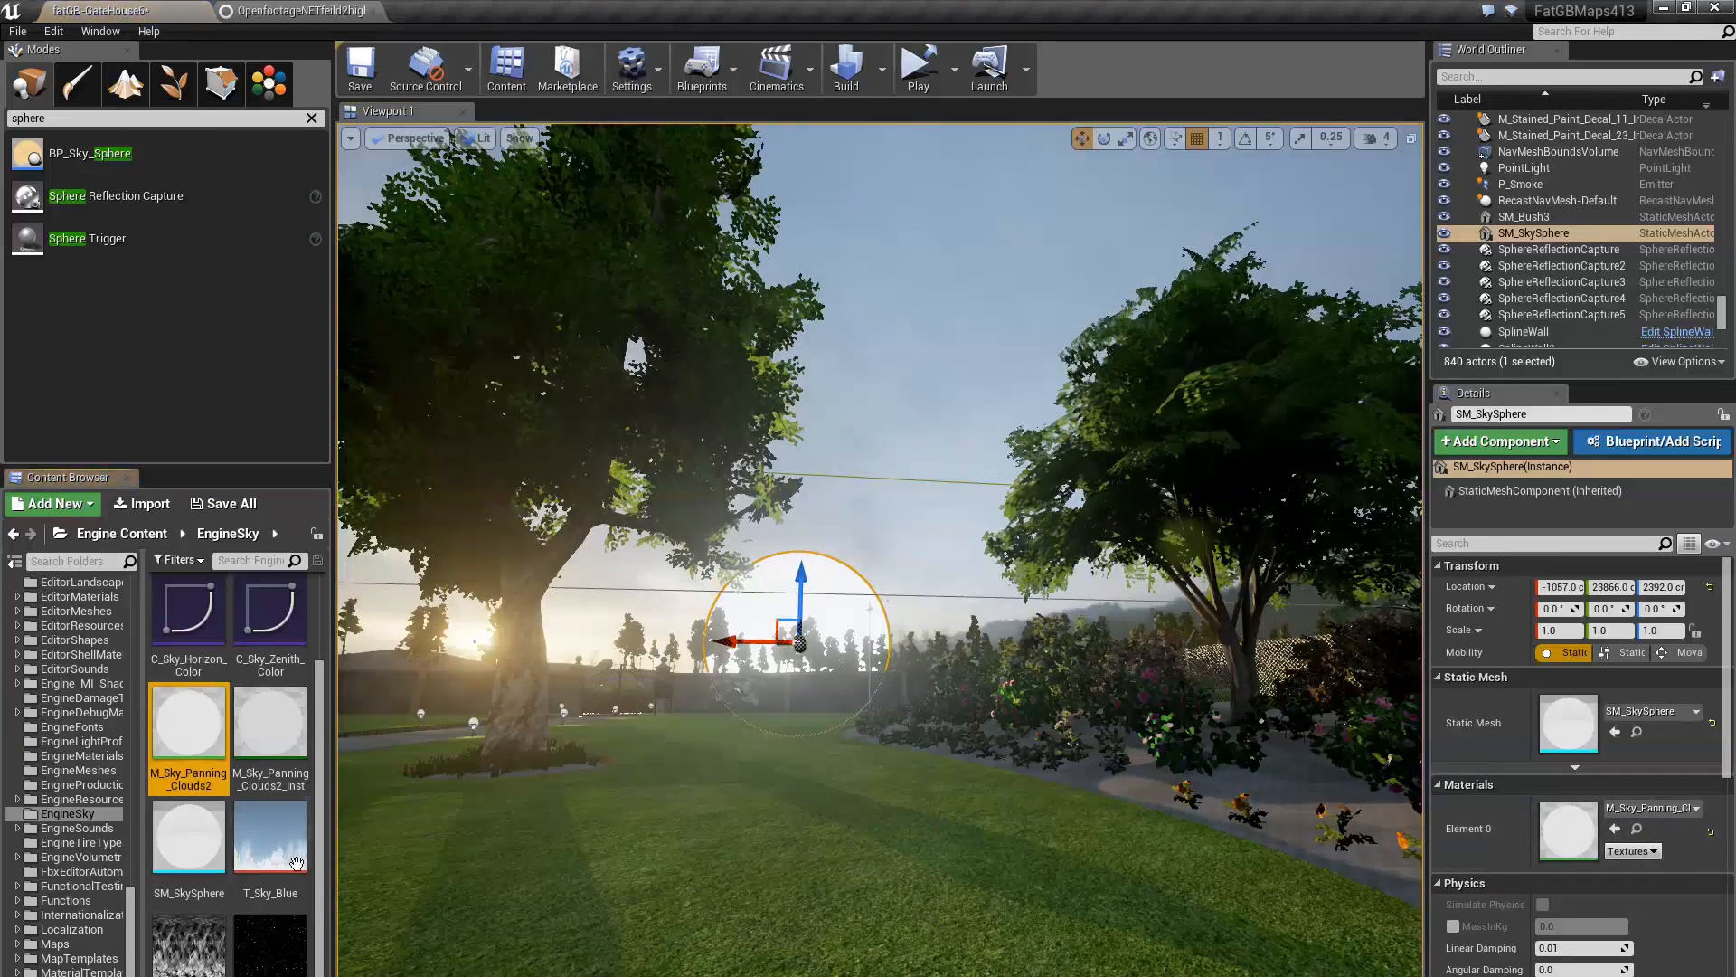
double_click(181, 743)
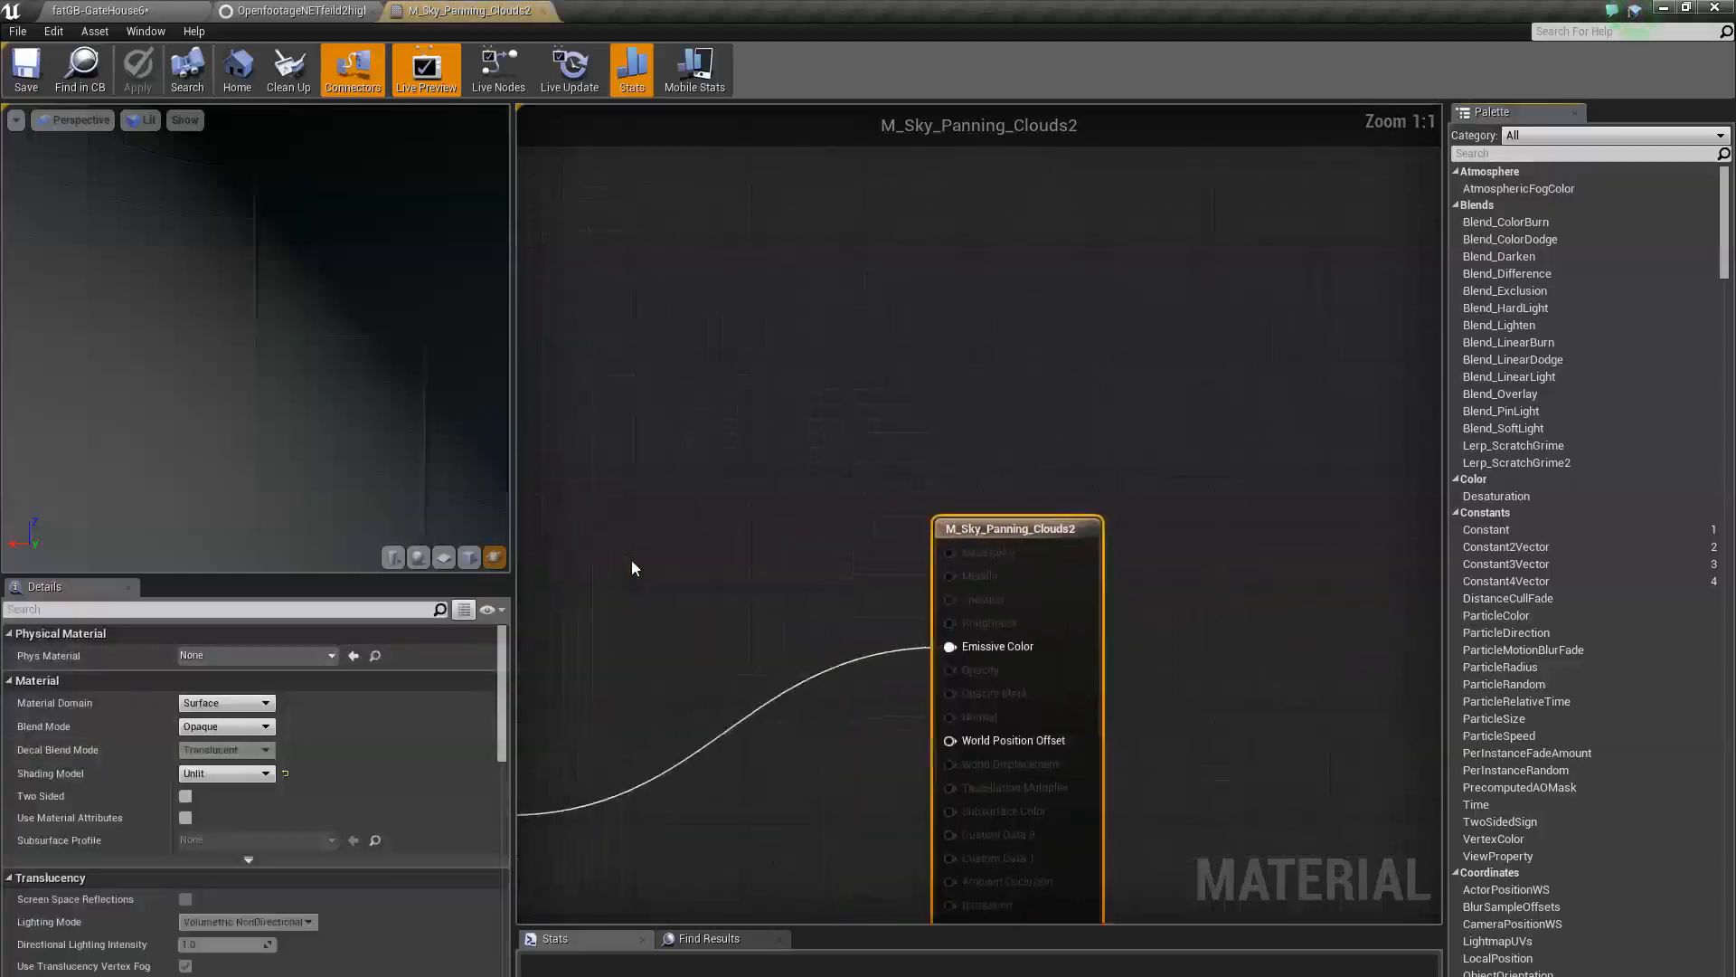
Examine the M_Sky_Panning_Clouds2 node groups, from CloudTextures, RimLight and SkyColors through to GlobalParameters
scroll(863, 538, "down", 8)
right_click_drag(809, 507, 1260, 392)
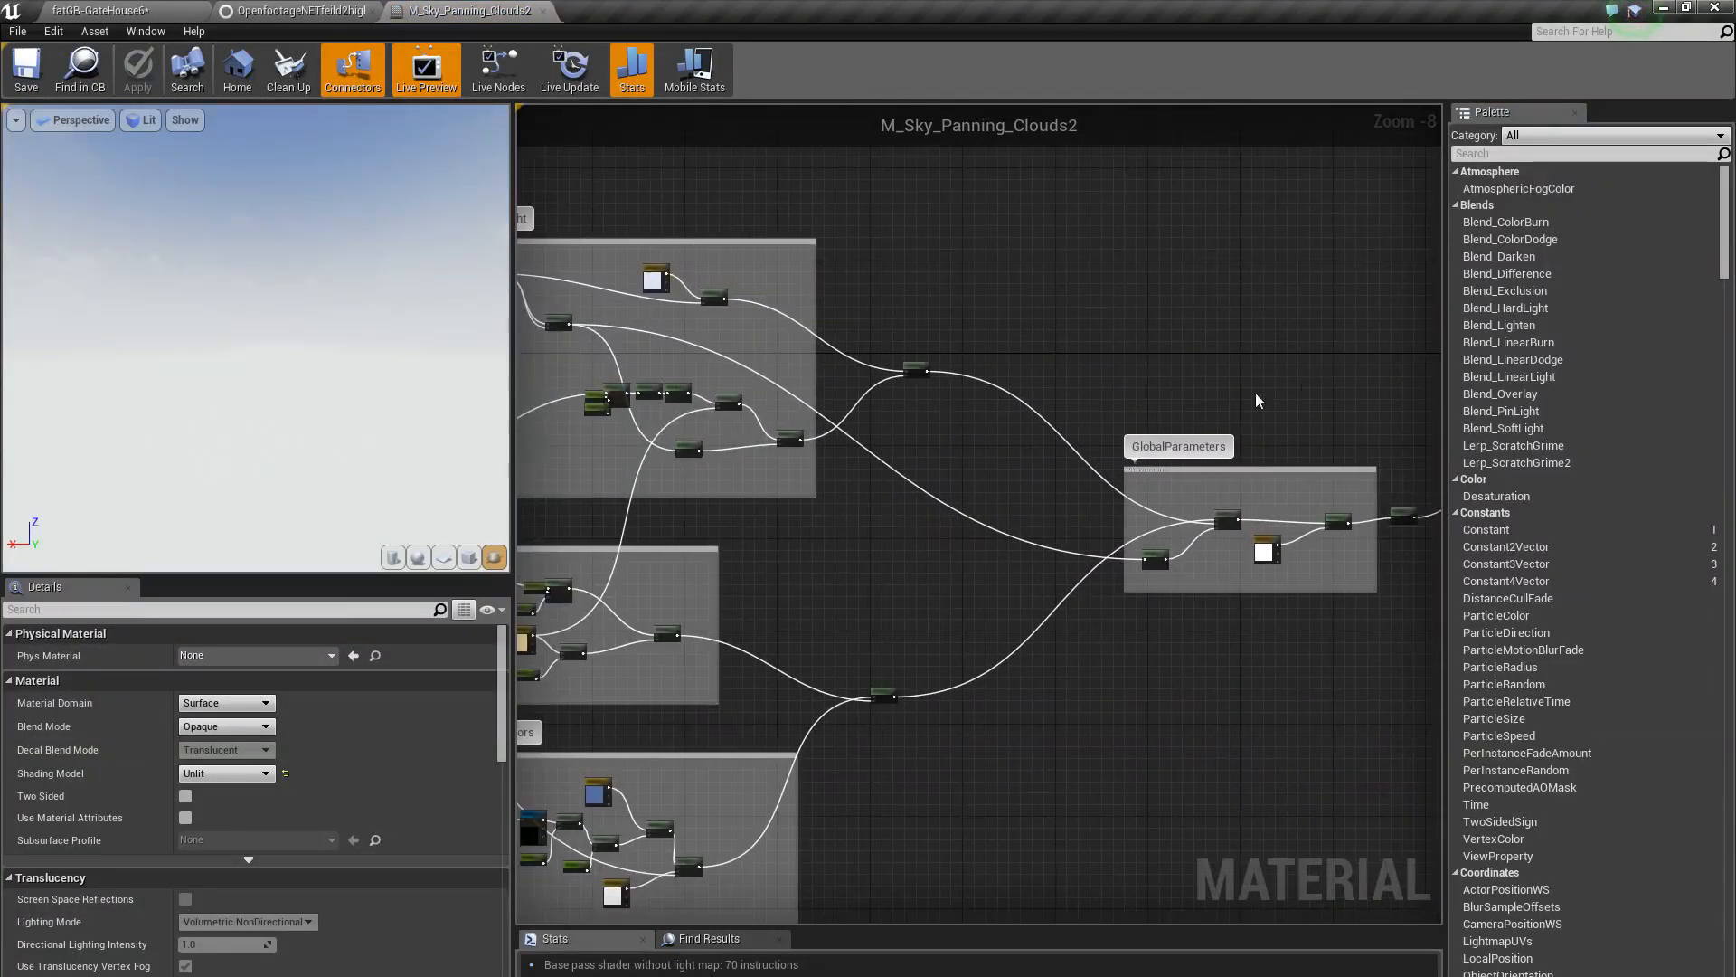
scroll(1020, 404, "down", 2)
right_click_drag(1113, 563, 1232, 599)
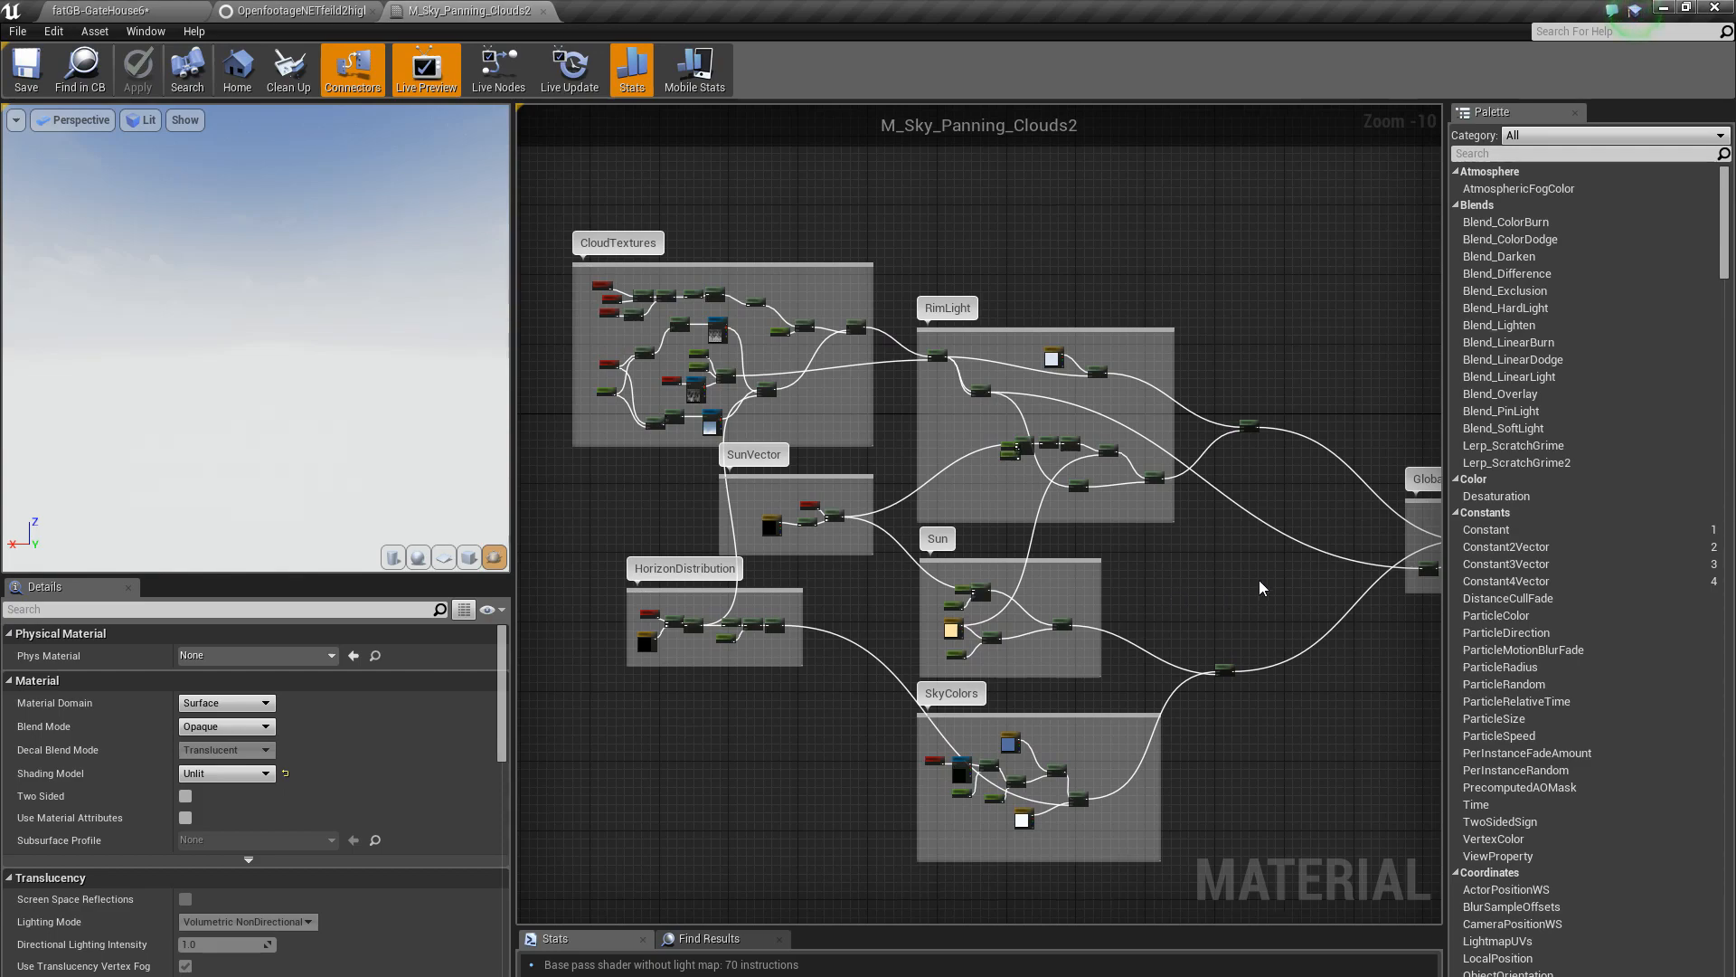
right_click_drag(1151, 582, 841, 606)
scroll(1232, 579, "up", 8)
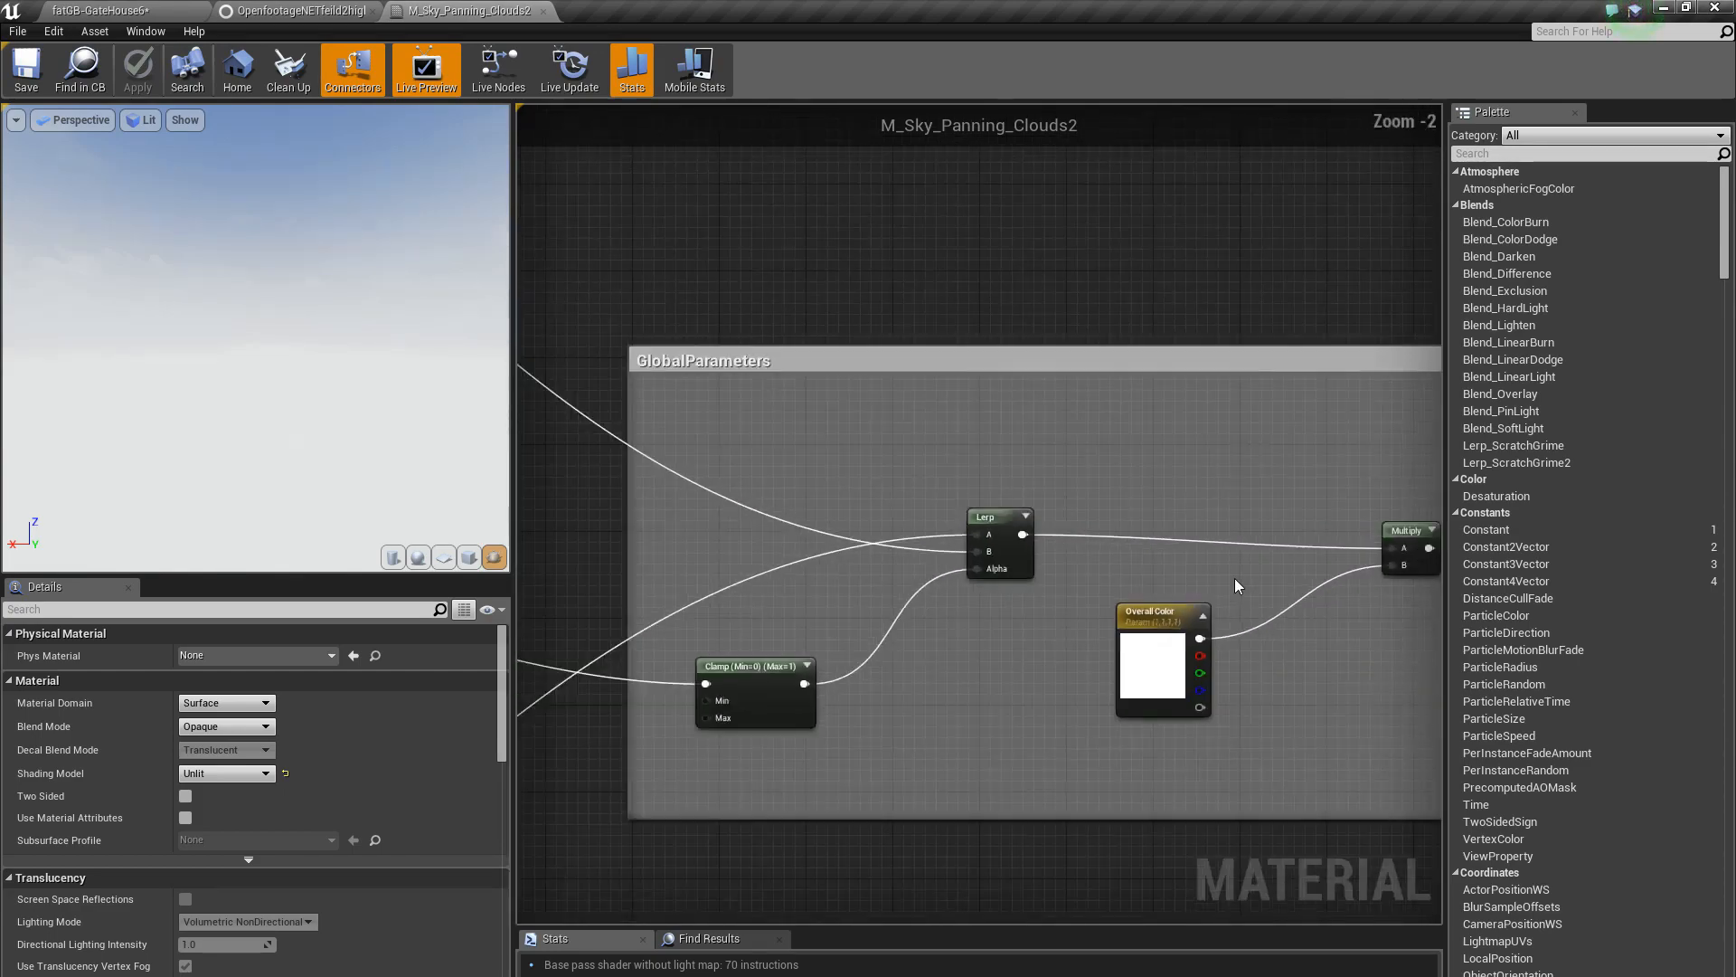
scroll(1235, 579, "down", 7)
Close the M_Sky_Panning_Clouds2 material and the OpenfootageNETfeild2high texture, returning to the level
left_click(543, 11)
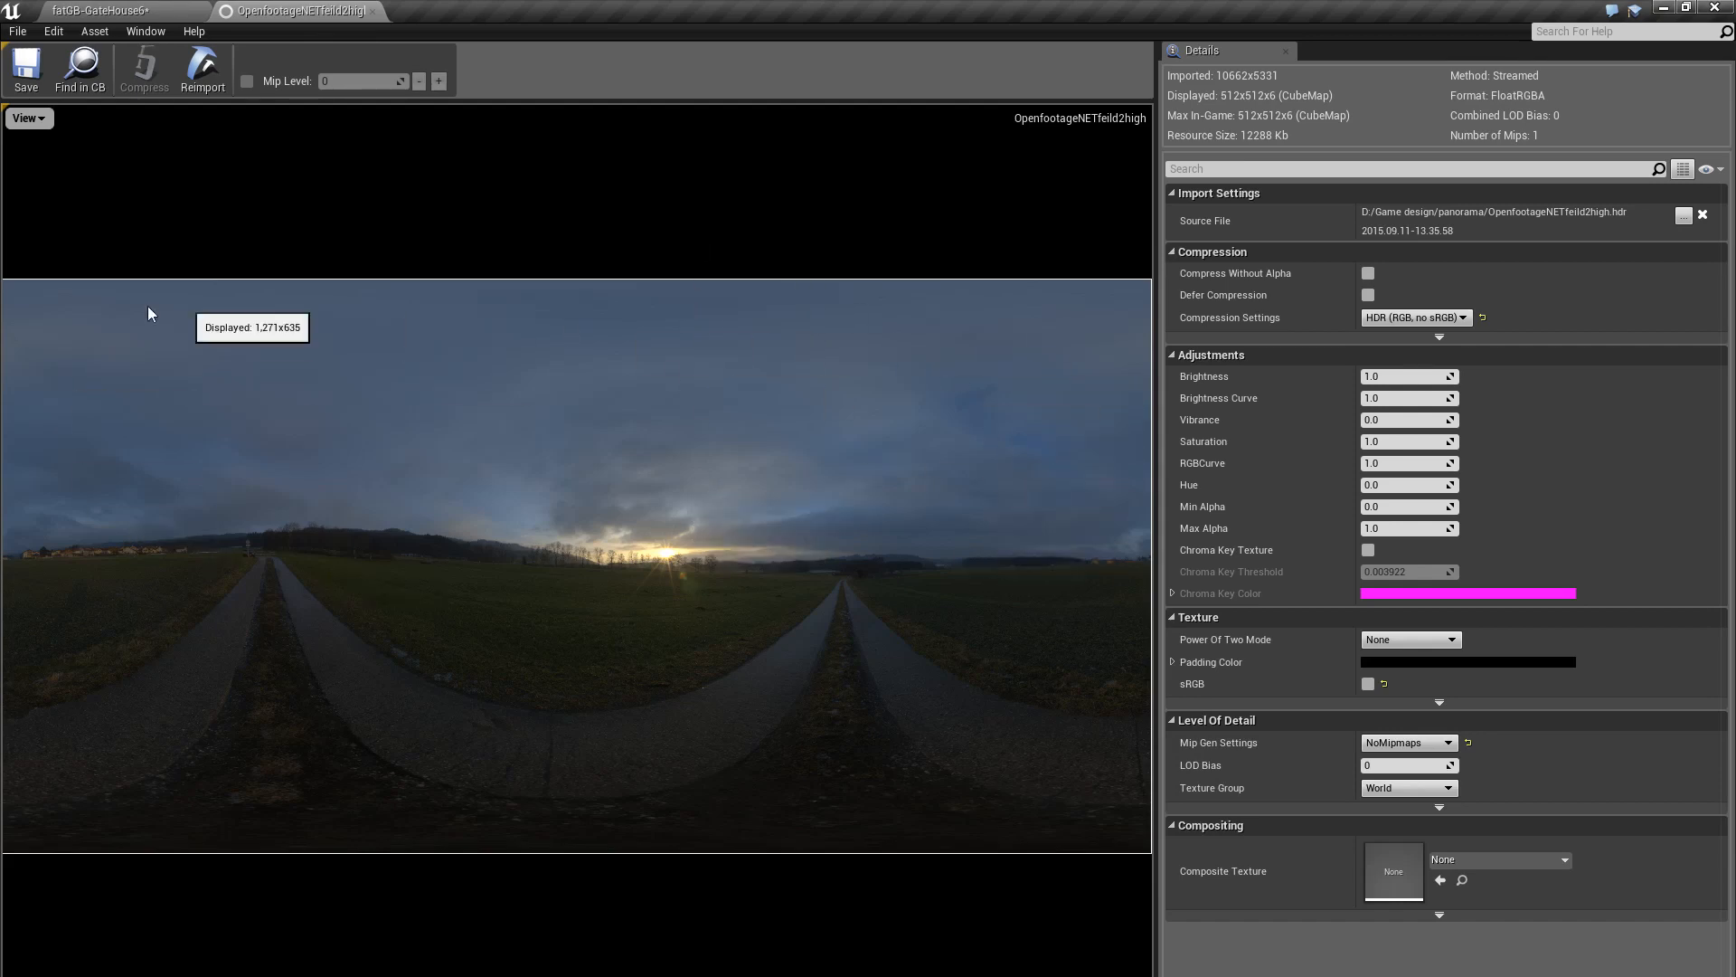
left_click(371, 11)
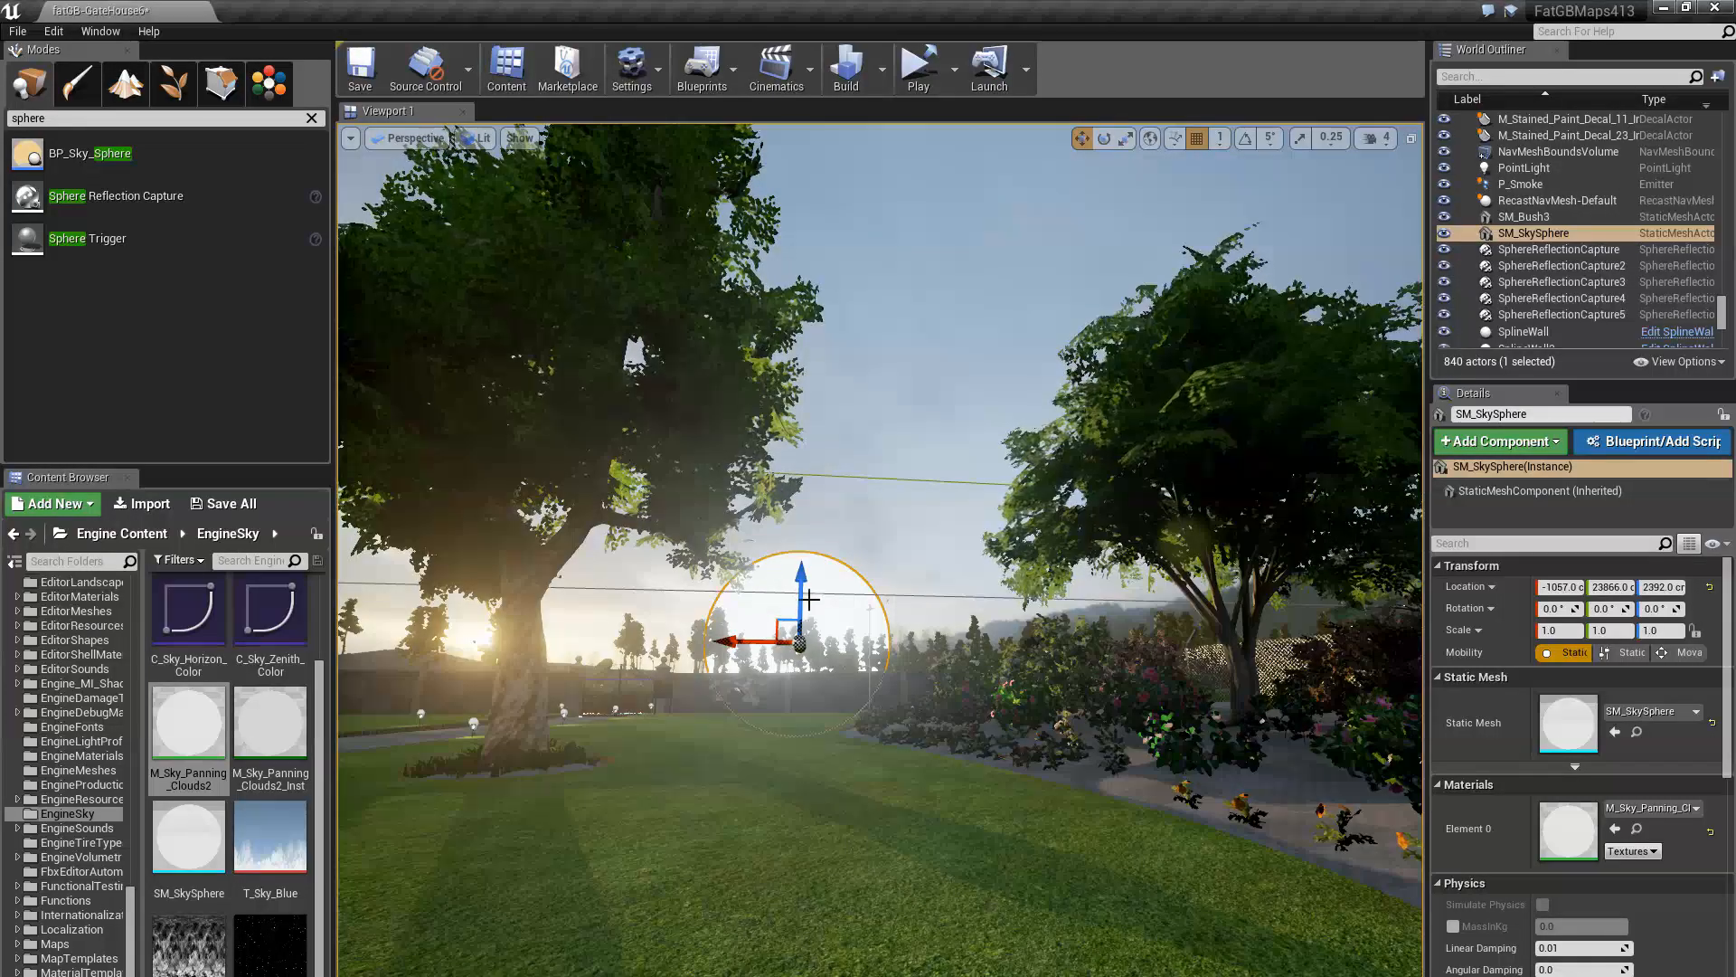
left_click_drag(905, 683, 905, 683)
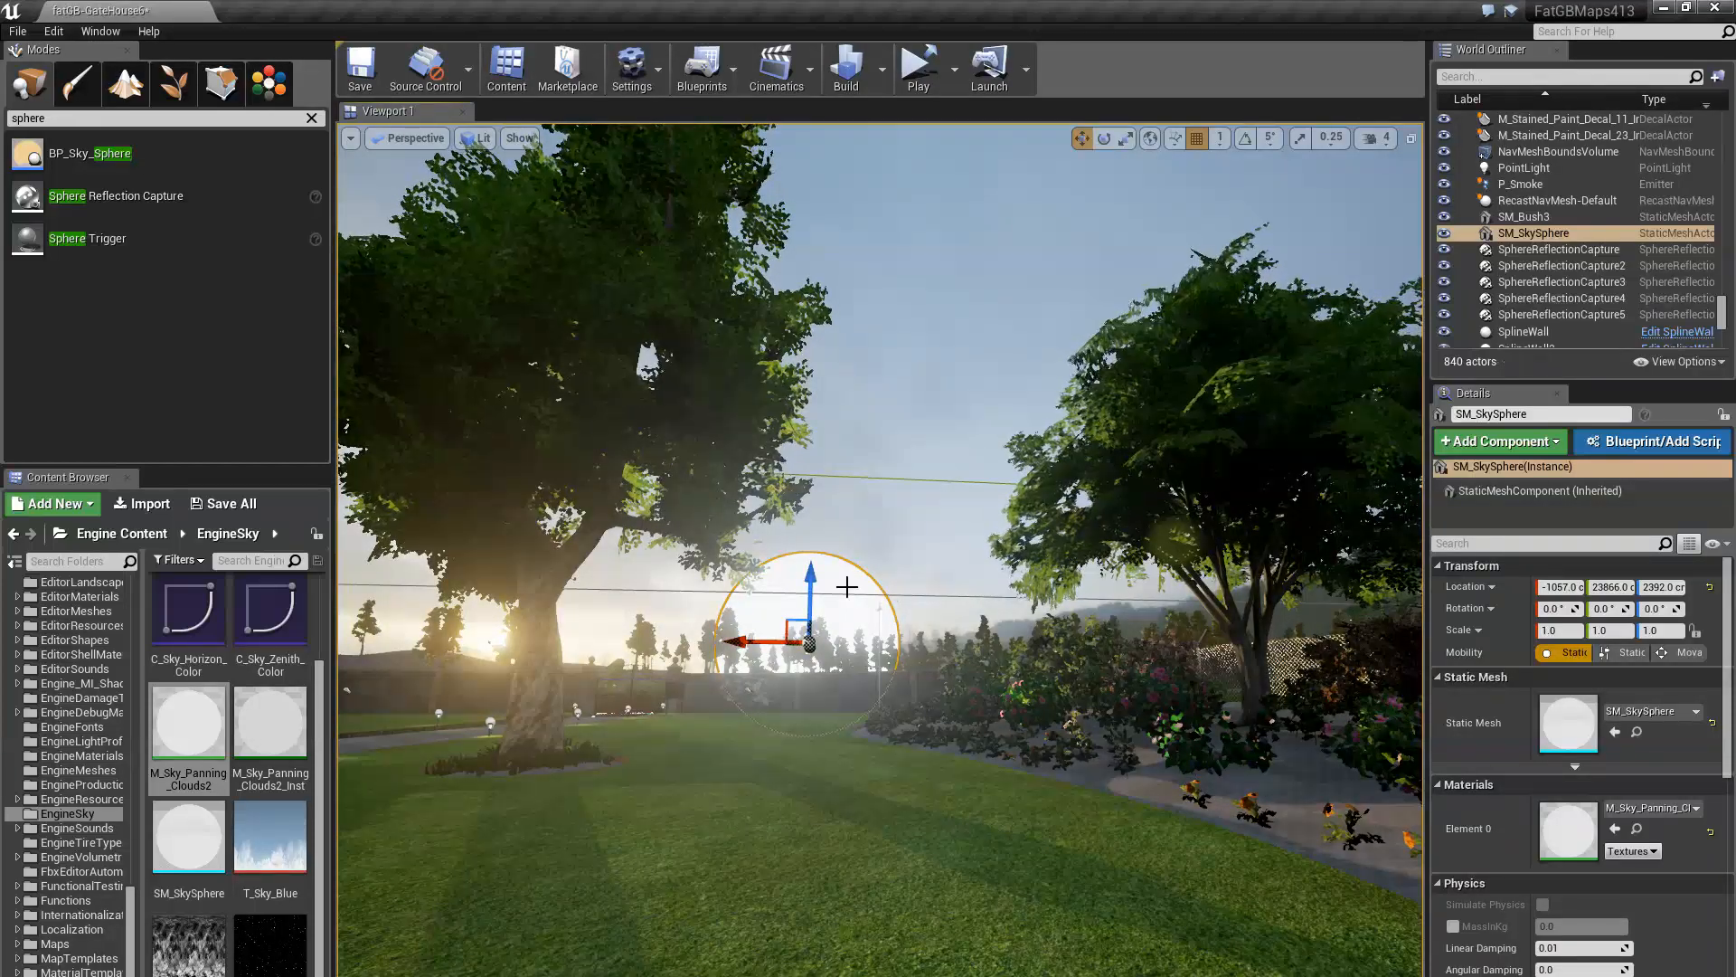
Delete the SM_SkySphere mesh placed beyond the garden lawn
key("Delete")
right_click_drag(844, 590, 860, 776)
key("w")
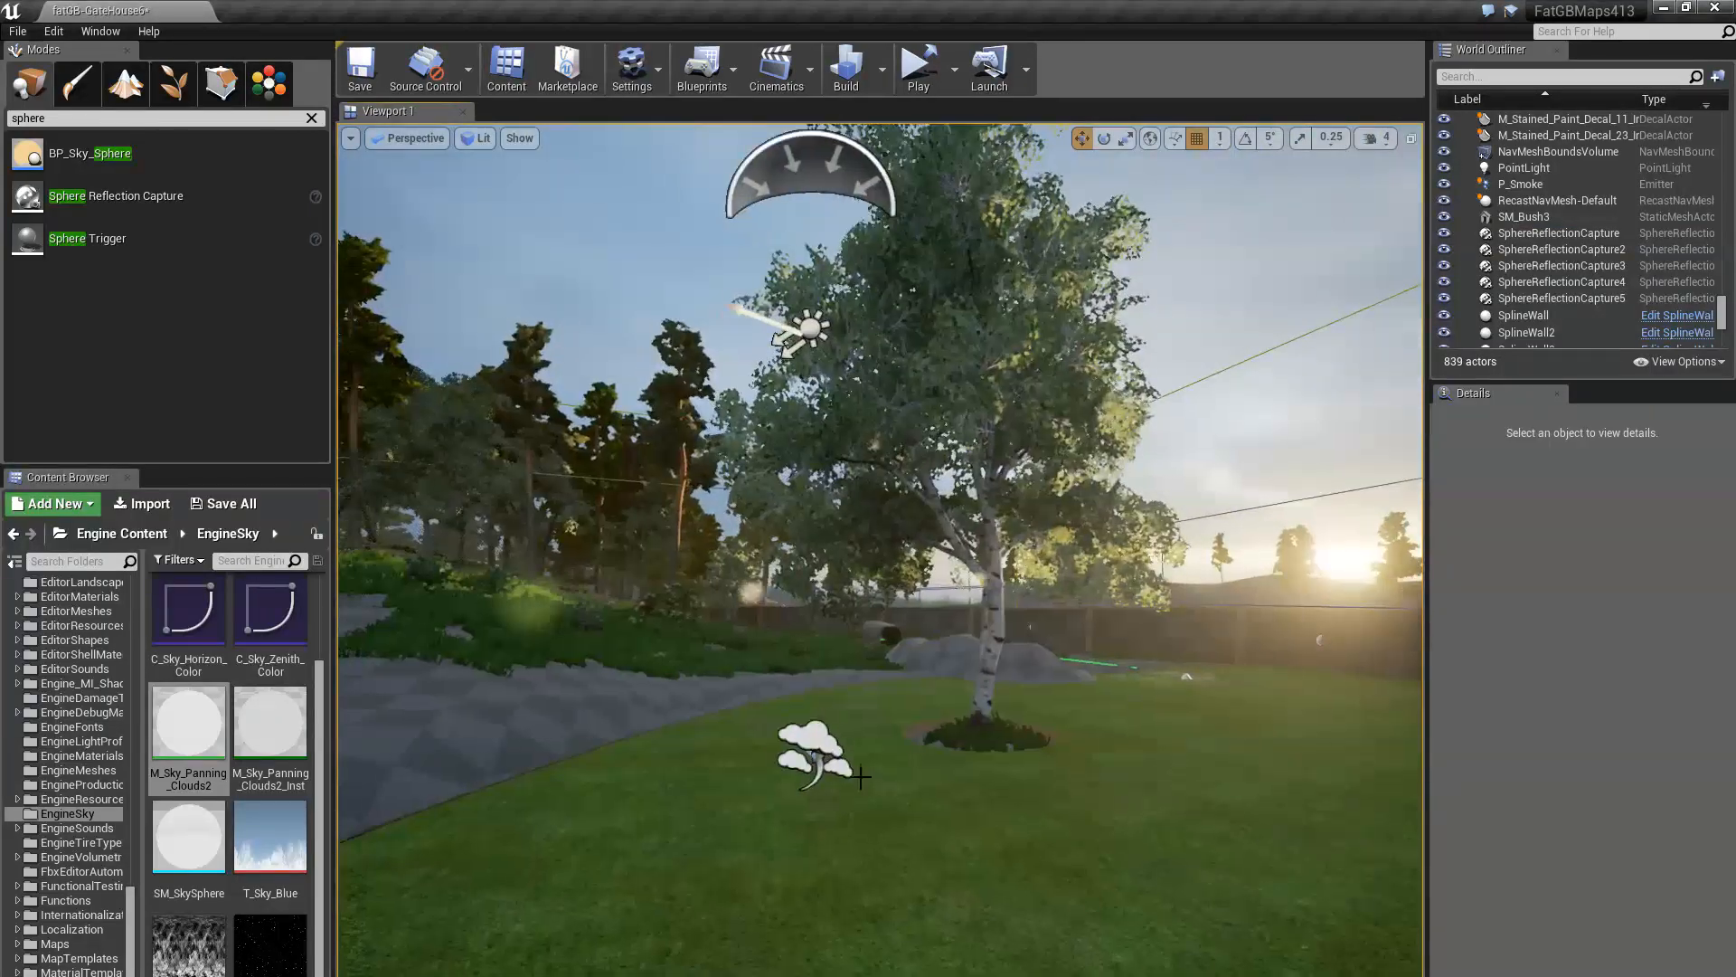
Select the SkyLight in the Lights group and examine its cubemap settings against the lighting on the gatehouse
left_click(816, 741)
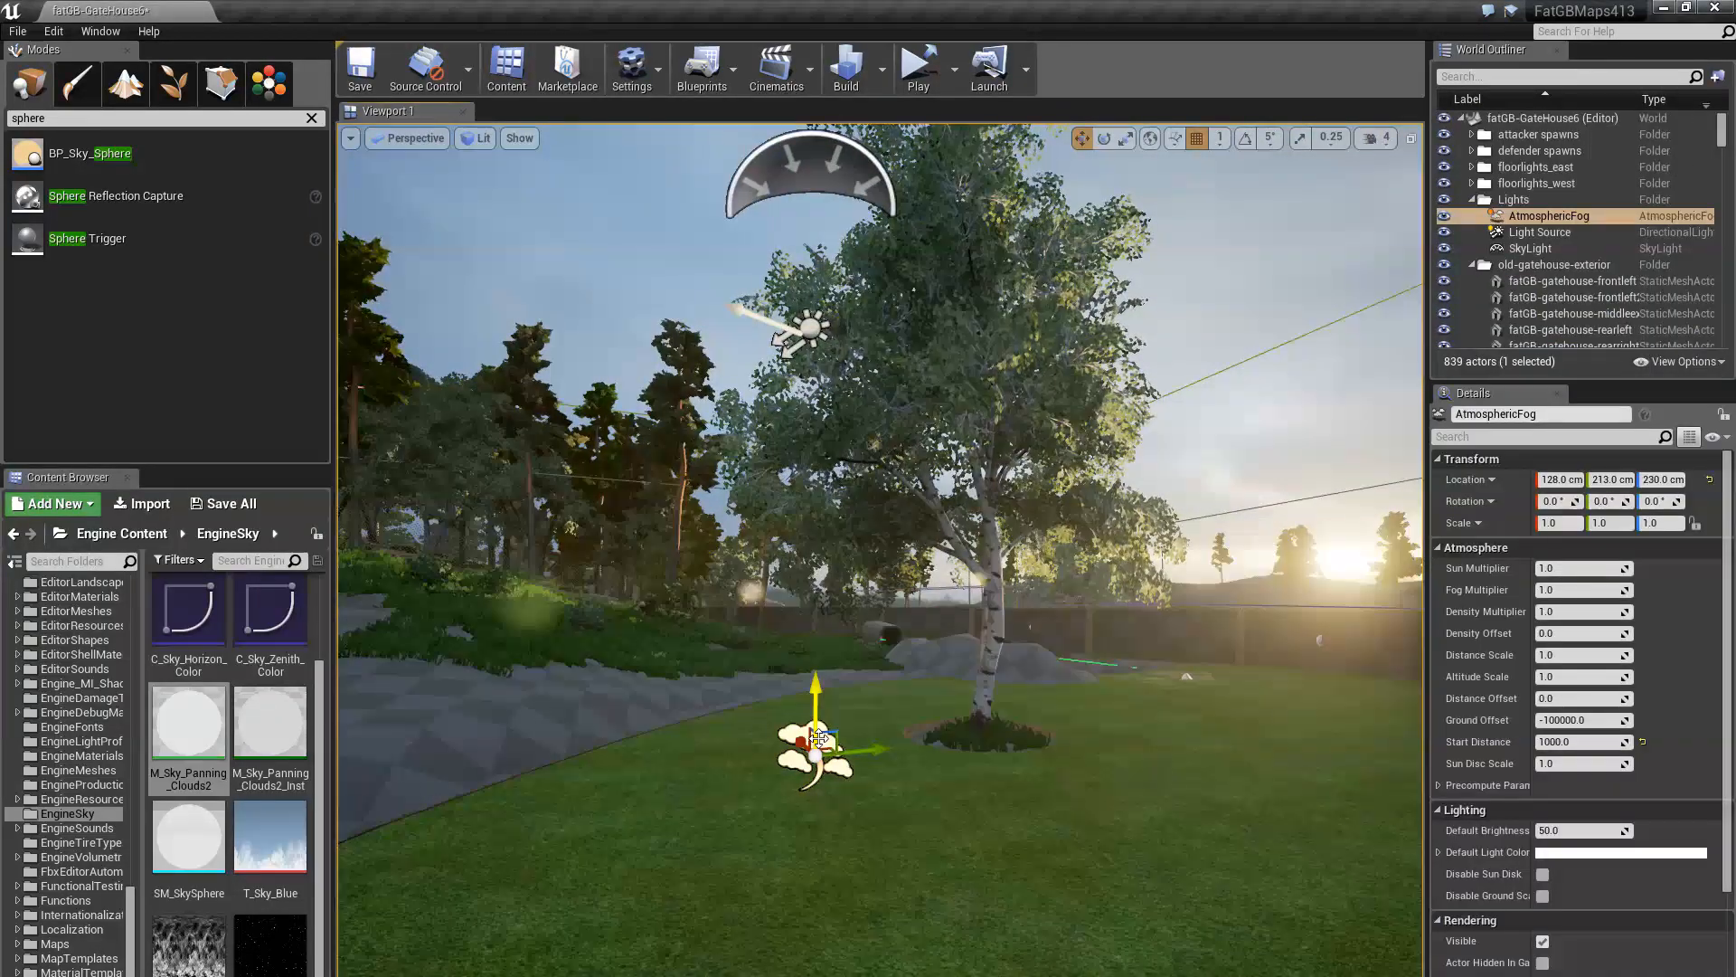
left_click(1530, 249)
key("f")
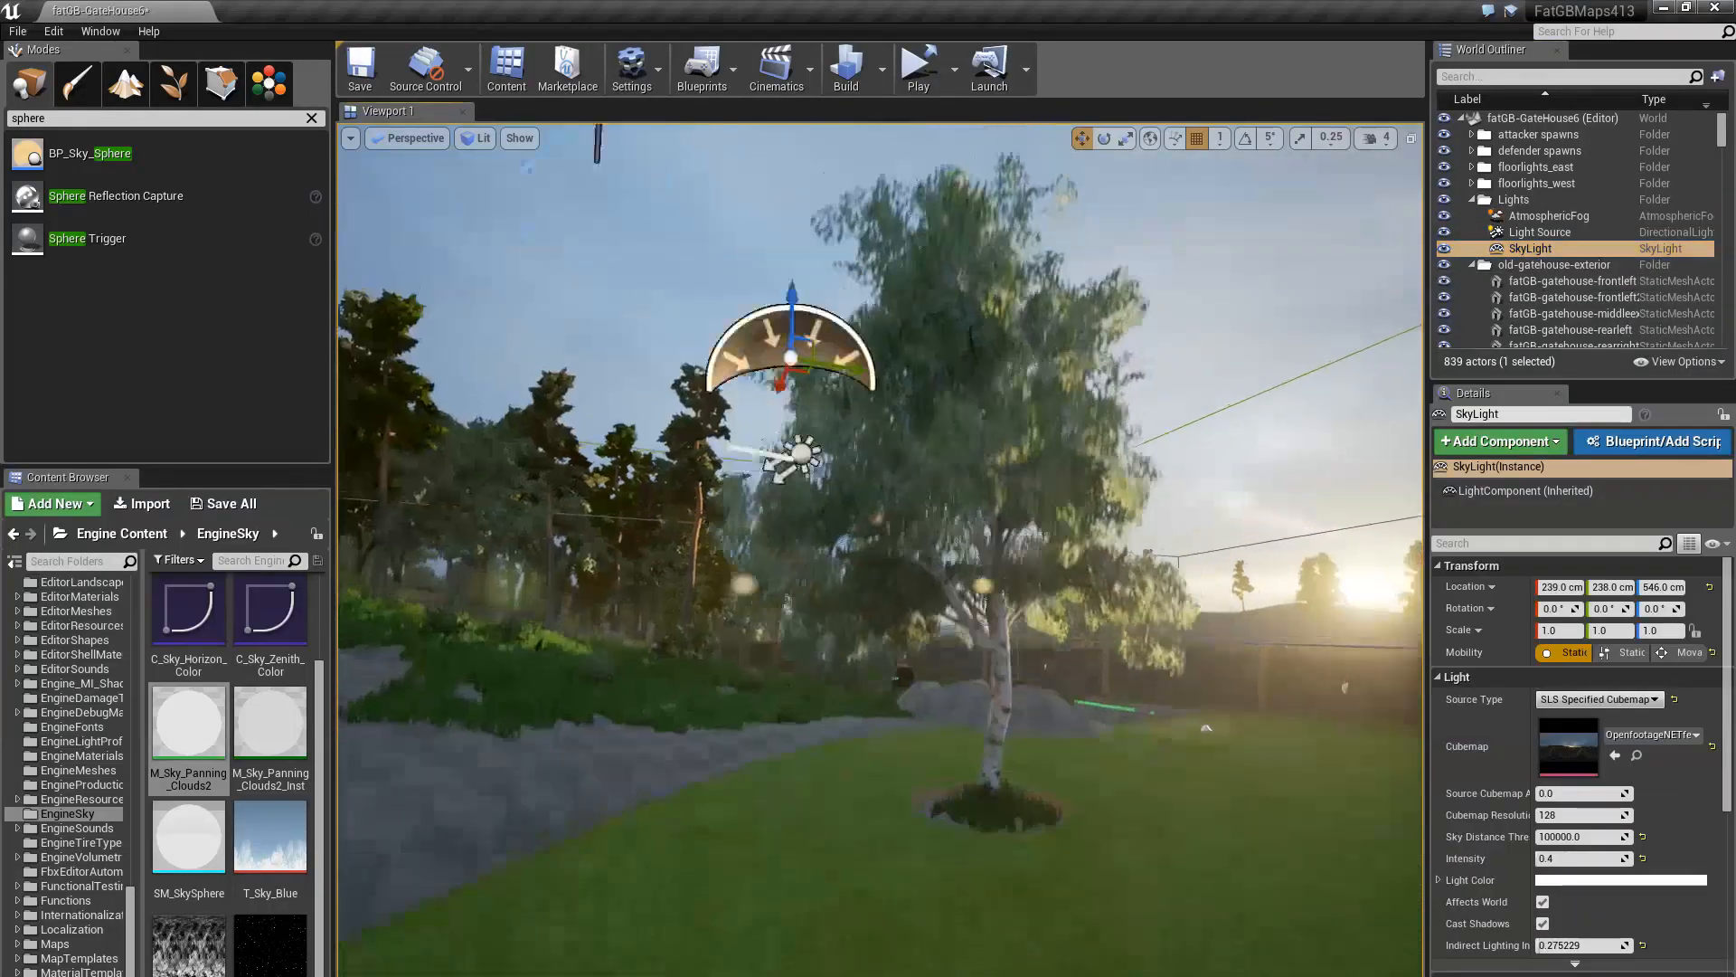
key("e")
right_click_drag(880, 549, 492, 550)
key("s")
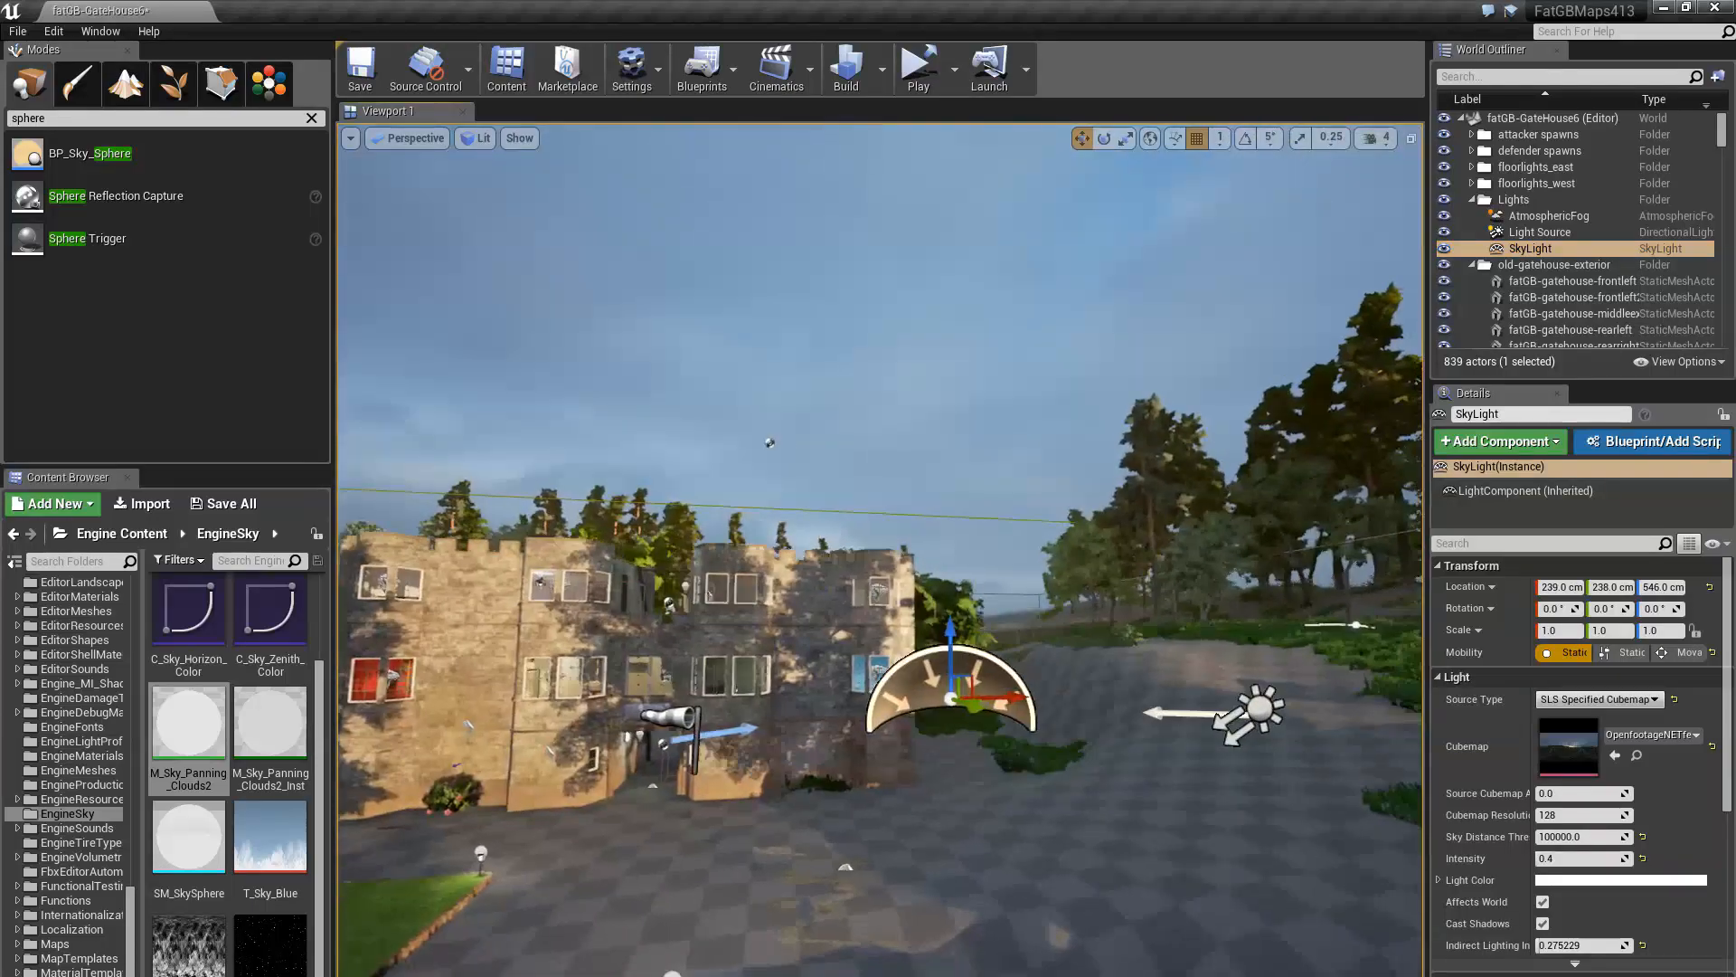
right_click_drag(919, 783, 965, 822)
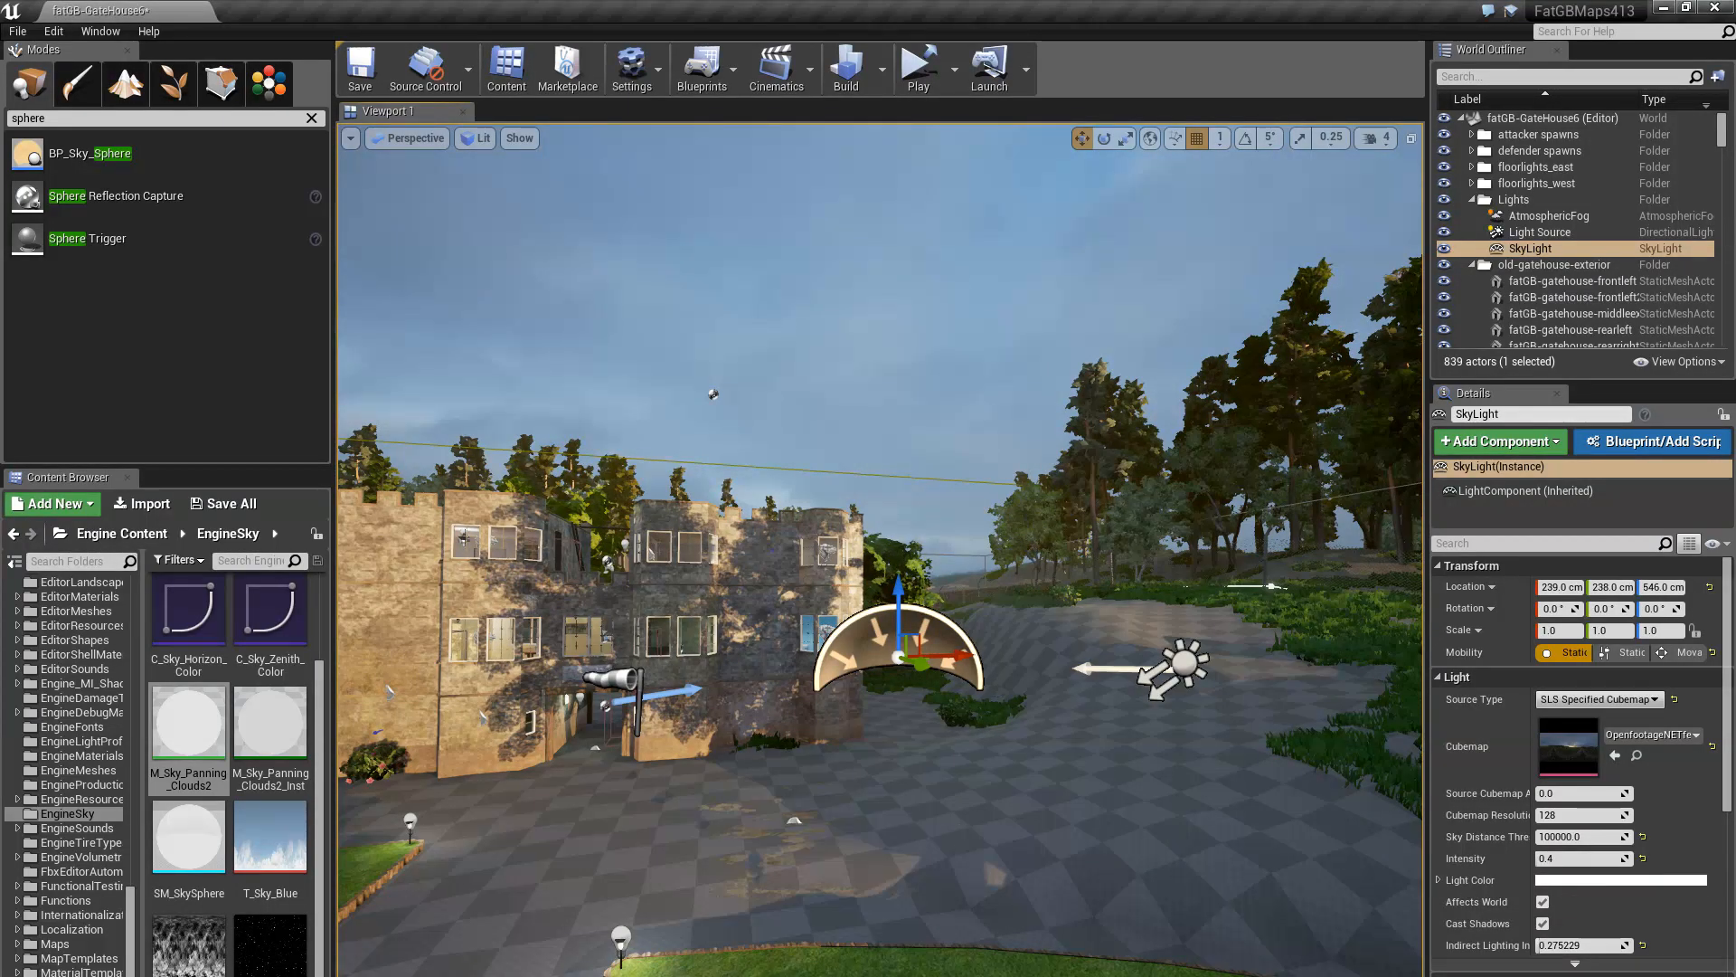
mouse_move(922, 791)
right_mouse_down()
mouse_move(922, 882)
mouse_move(904, 868)
mouse_move(922, 791)
right_mouse_up()
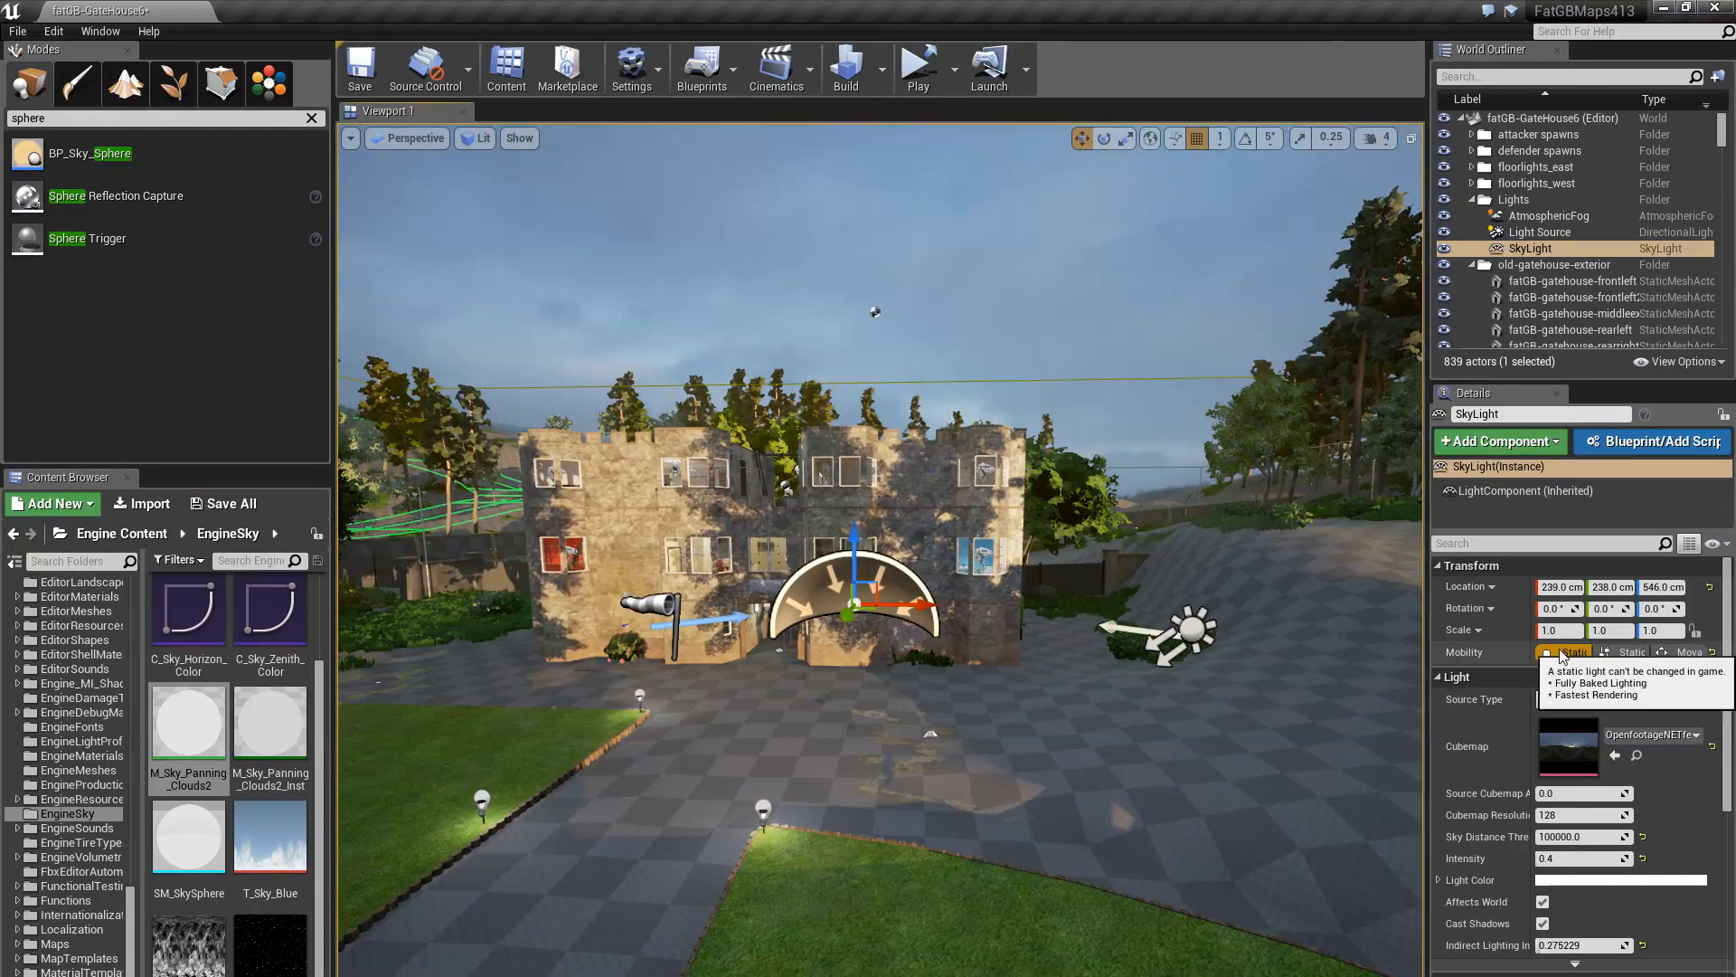
Delete the SkyLight as a trial and undo the deletion
key("Delete")
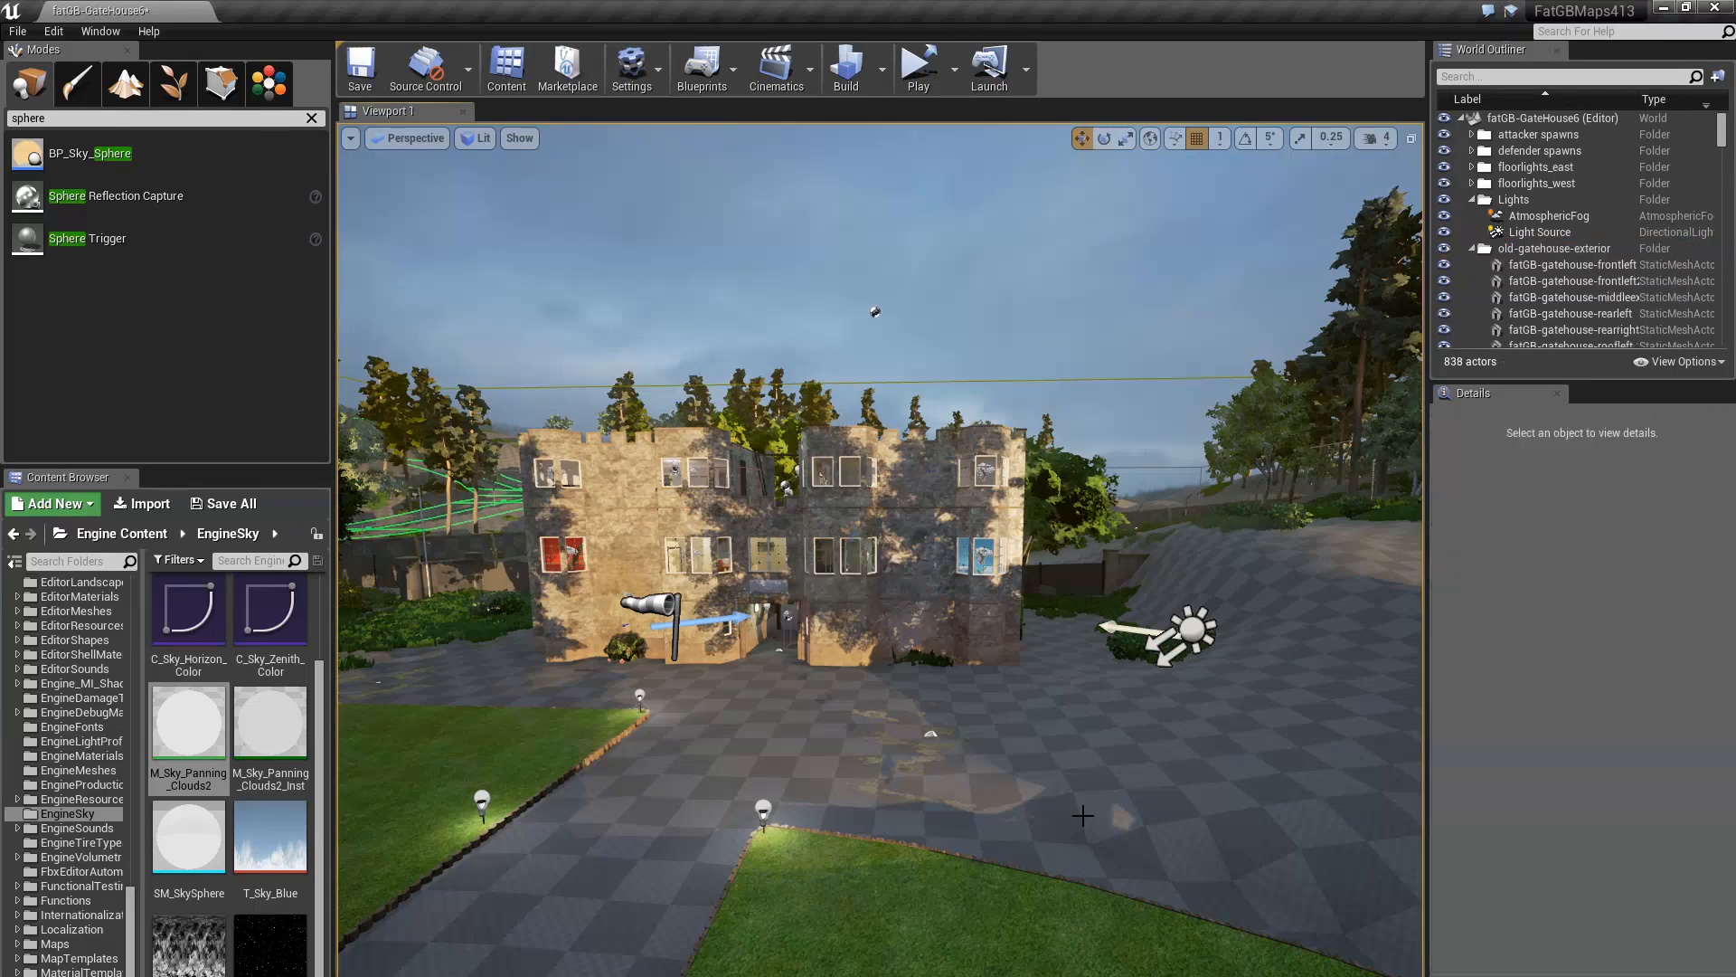
key("ctrl+z")
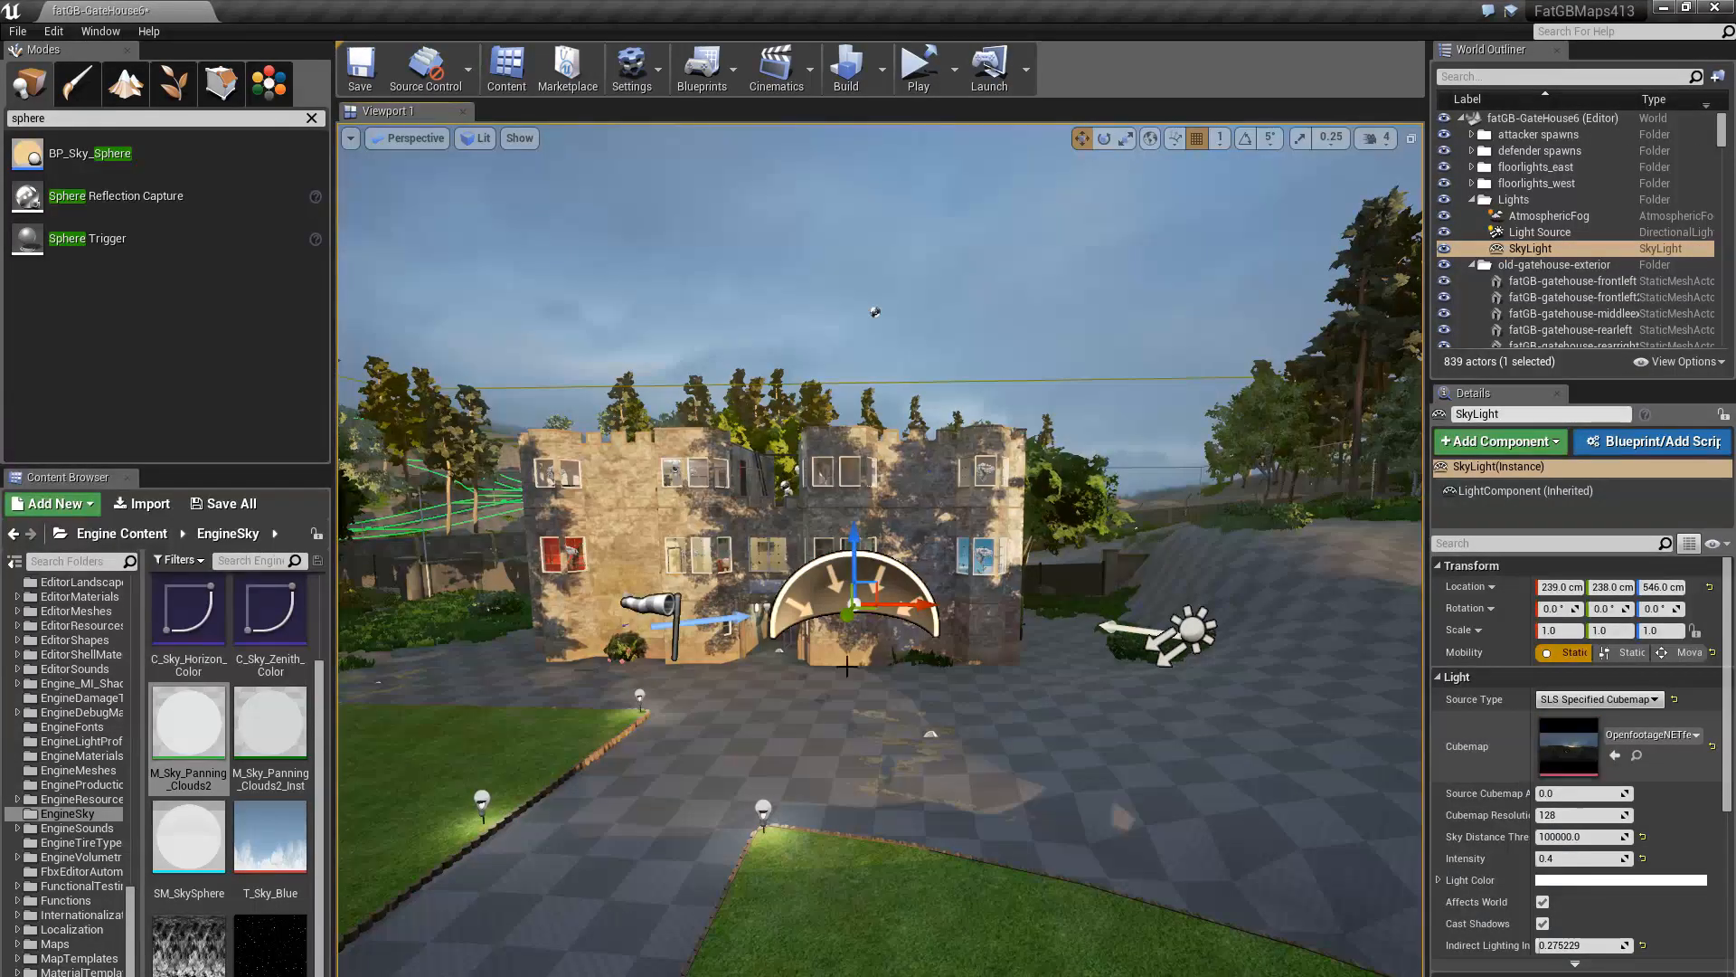
Locate the SkyLight's OpenfootageNETfeild2high cubemap in the skybox folder and read its texture details
left_click(1637, 756)
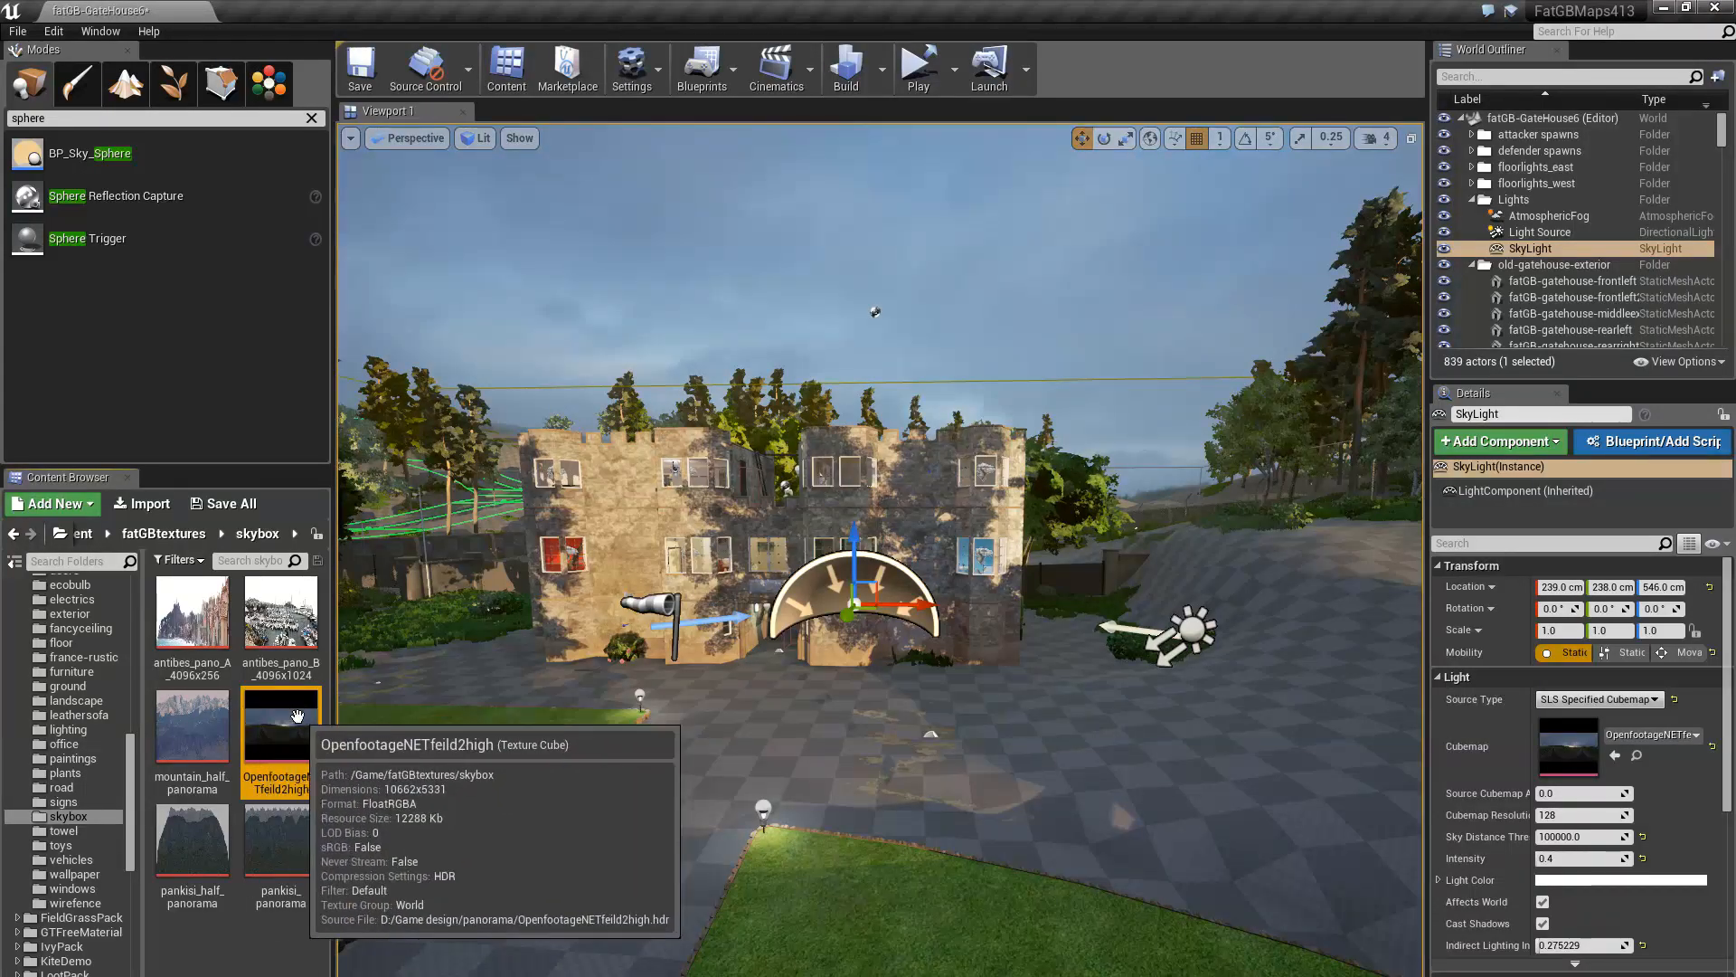
right_click_drag(1051, 666, 1013, 659)
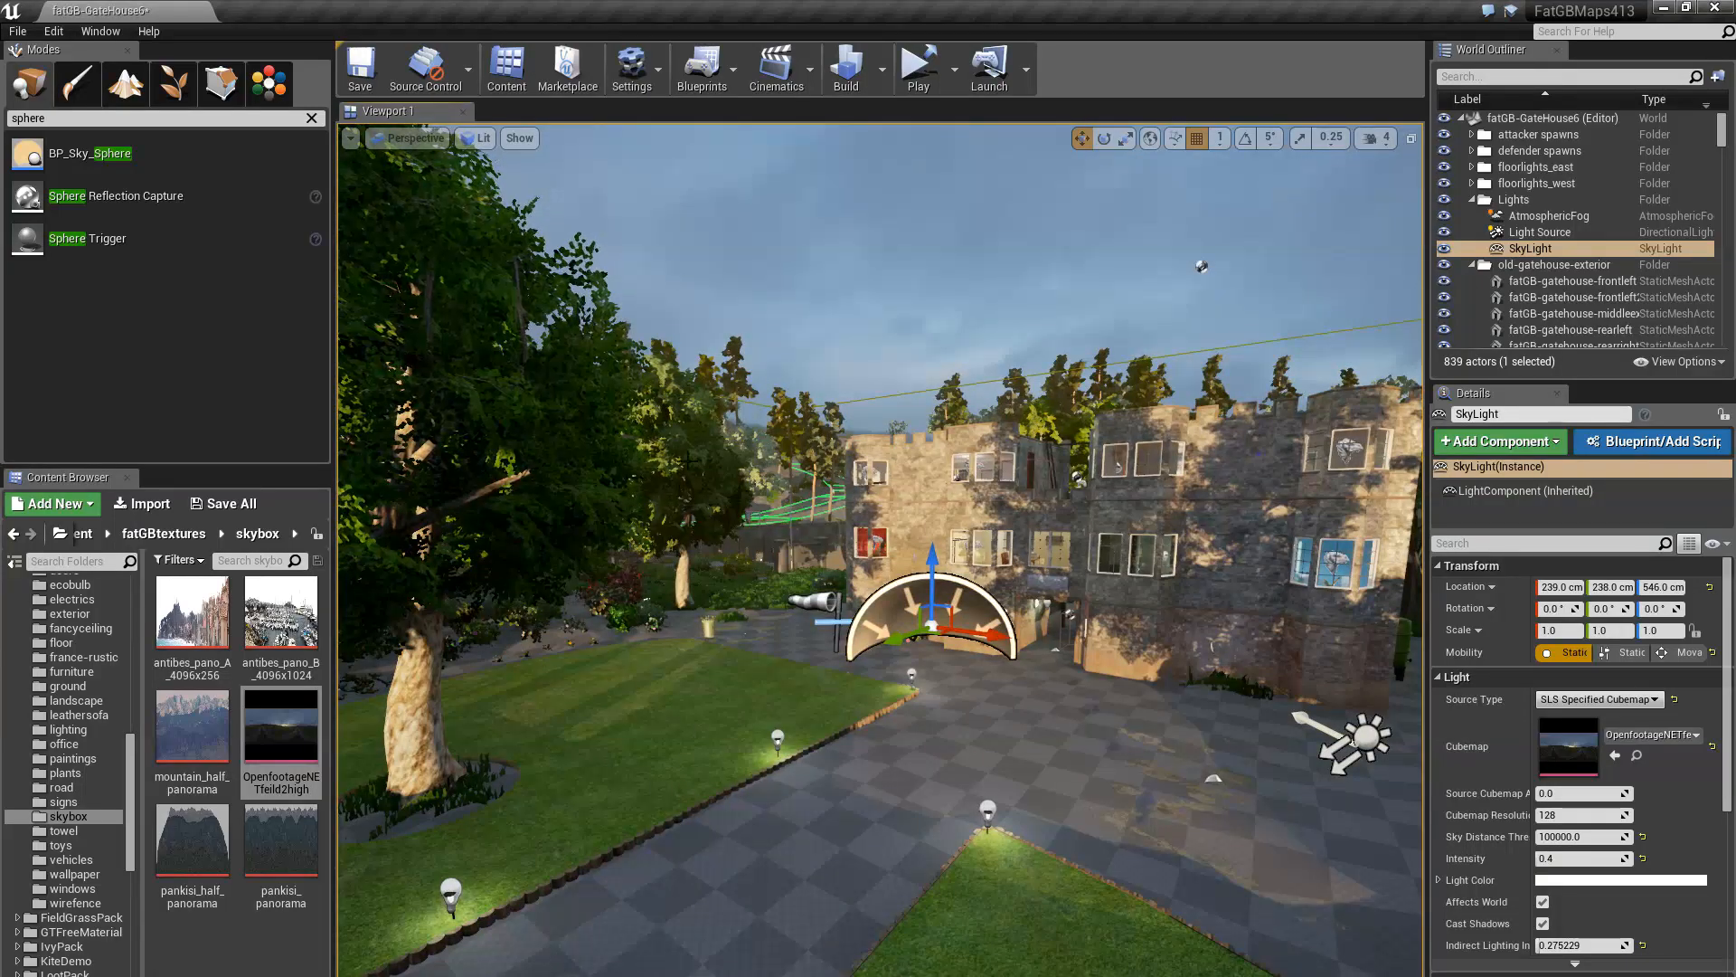
mouse_move(261, 717)
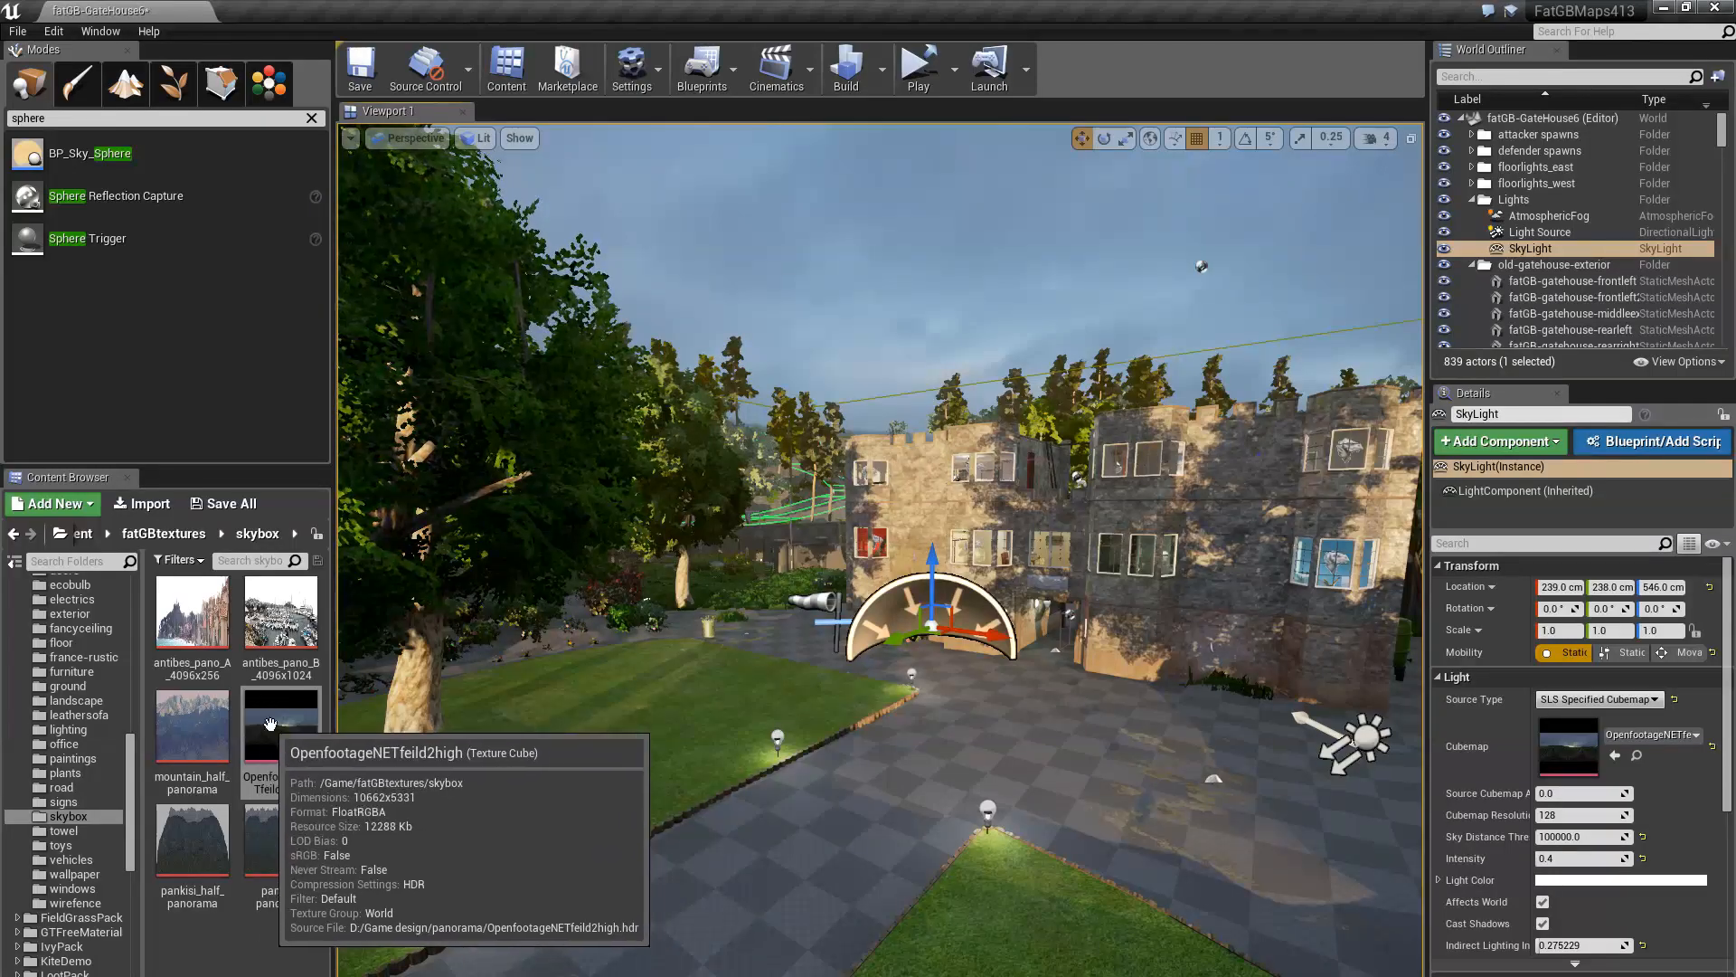
Examine how the sky lighting falls on the birch tree, gatehouse walls and lawn around the courtyard
right_click_drag(855, 749, 1121, 786)
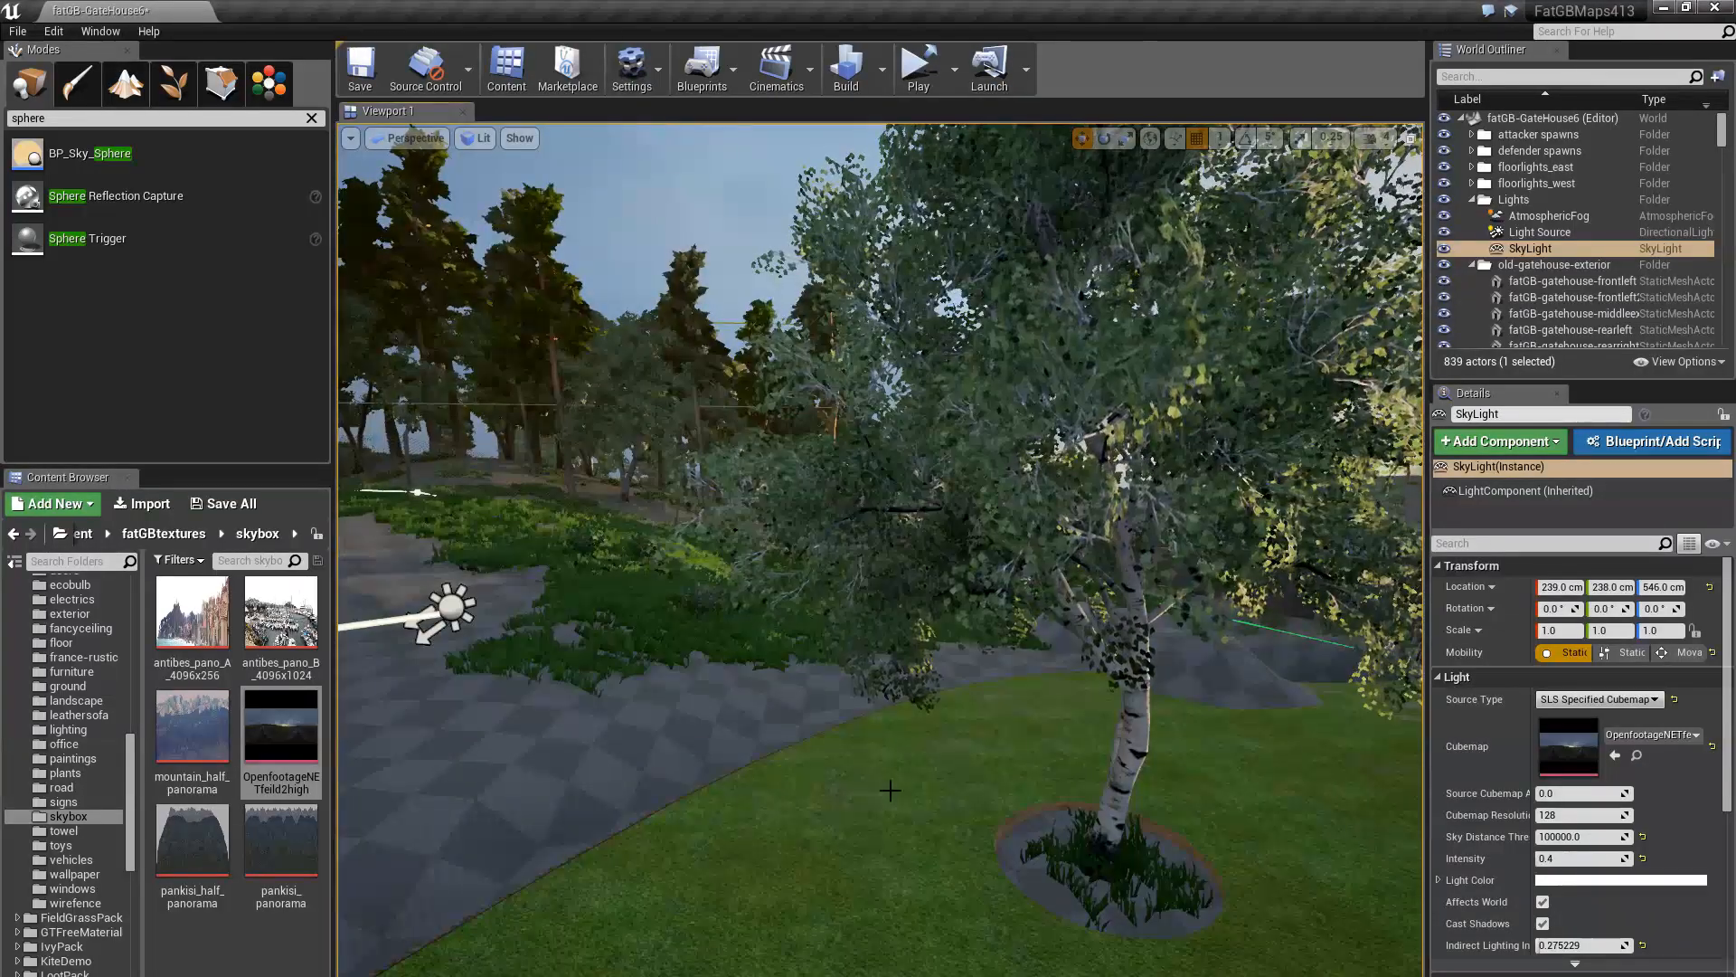
right_click_drag(896, 790, 1053, 737)
key("a")
key("w")
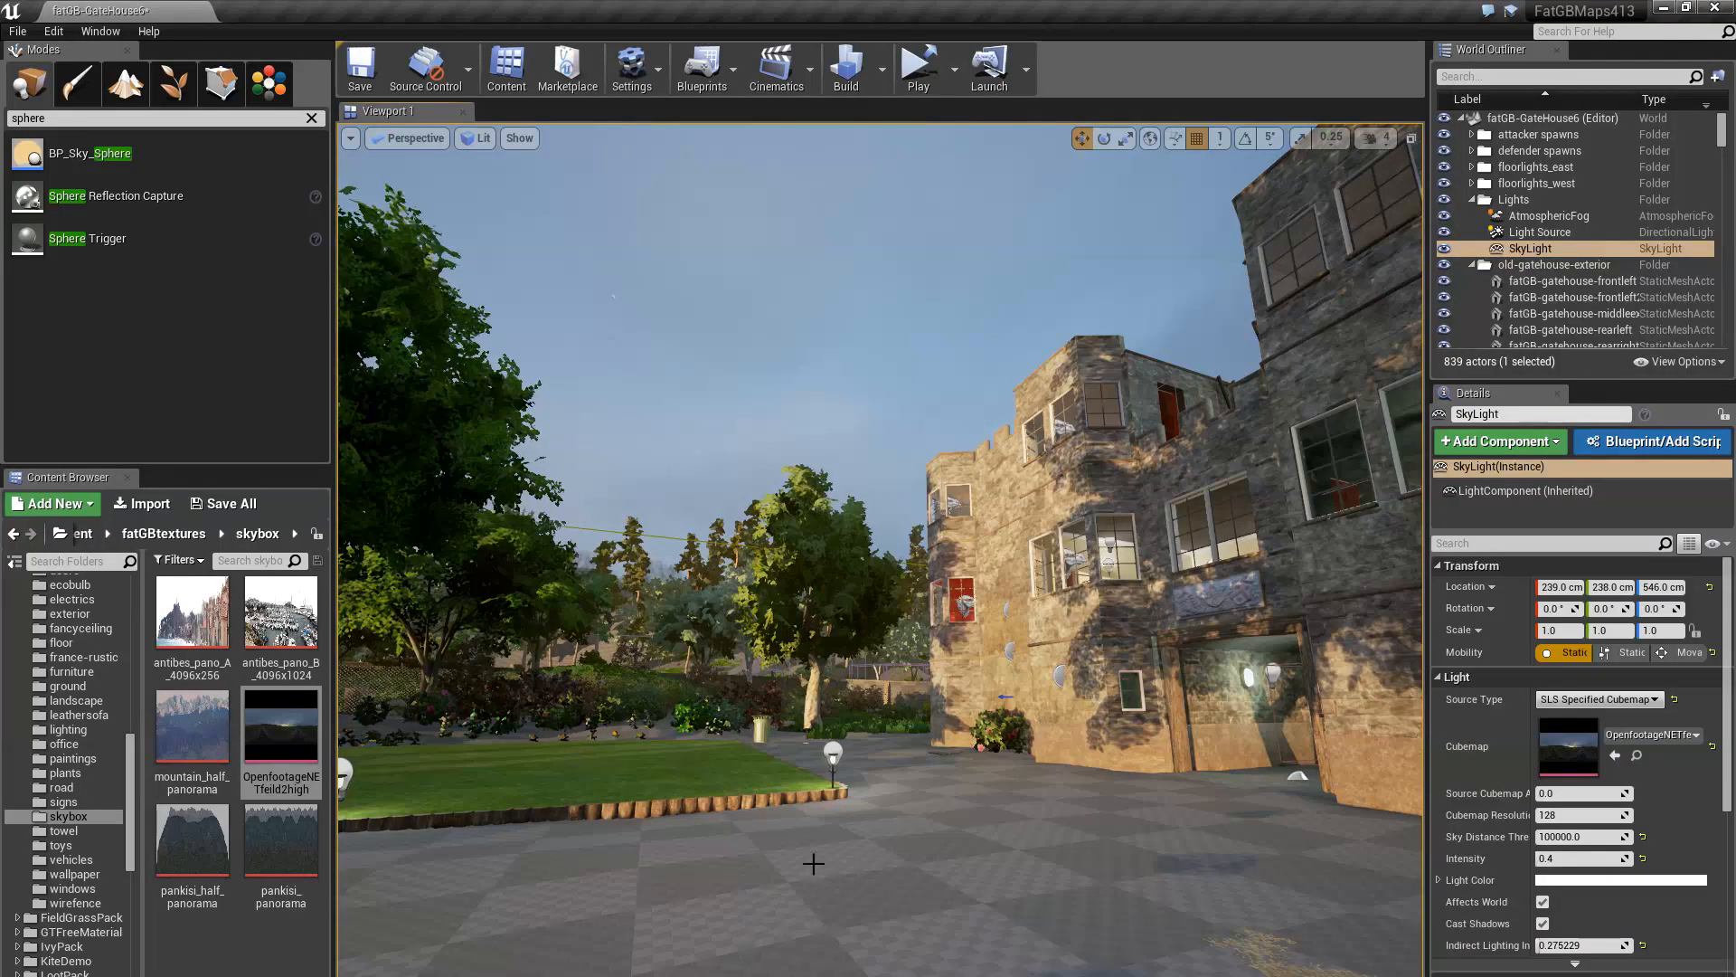
left_click_drag(895, 845, 891, 801)
mouse_move(890, 800)
right_mouse_down()
mouse_move(864, 760)
mouse_move(852, 800)
mouse_move(963, 737)
mouse_move(1044, 789)
mouse_move(958, 779)
mouse_move(927, 738)
mouse_move(977, 769)
mouse_move(1248, 778)
mouse_move(1040, 775)
mouse_move(1135, 775)
right_mouse_up()
key("s")
key("a")
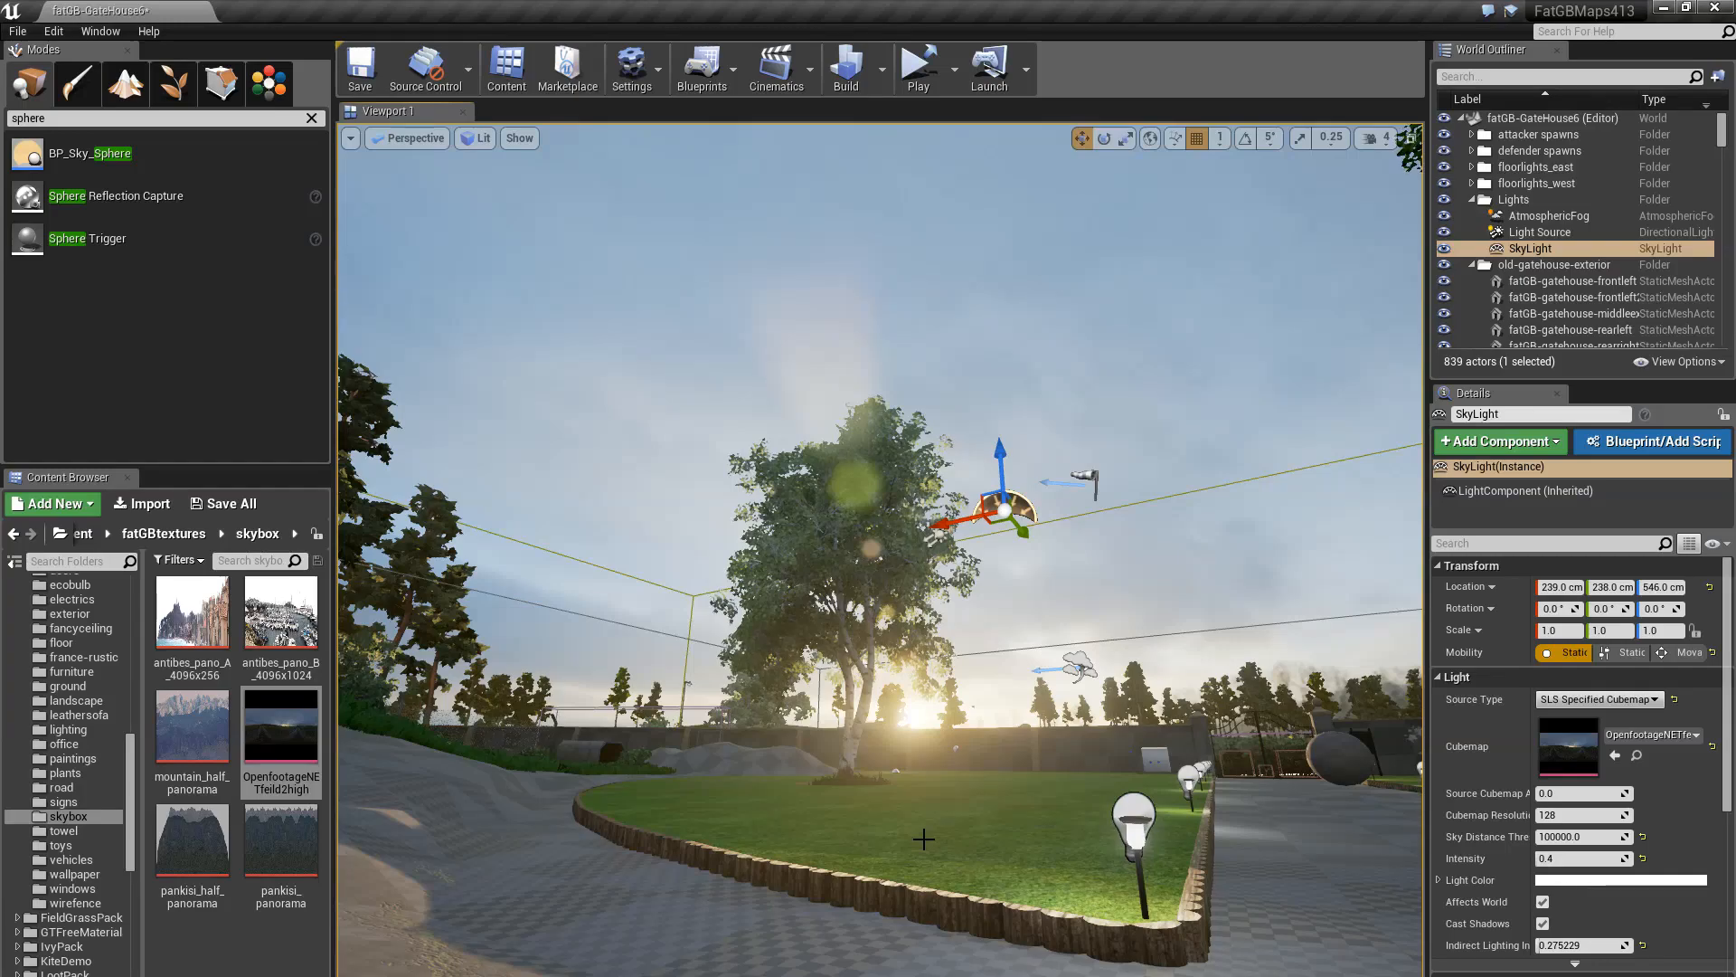
Examine the sky backdrop from the driveway and from above the distant tree line and hills
left_click_drag(915, 842, 653, 318)
right_click_drag(653, 318, 683, 337)
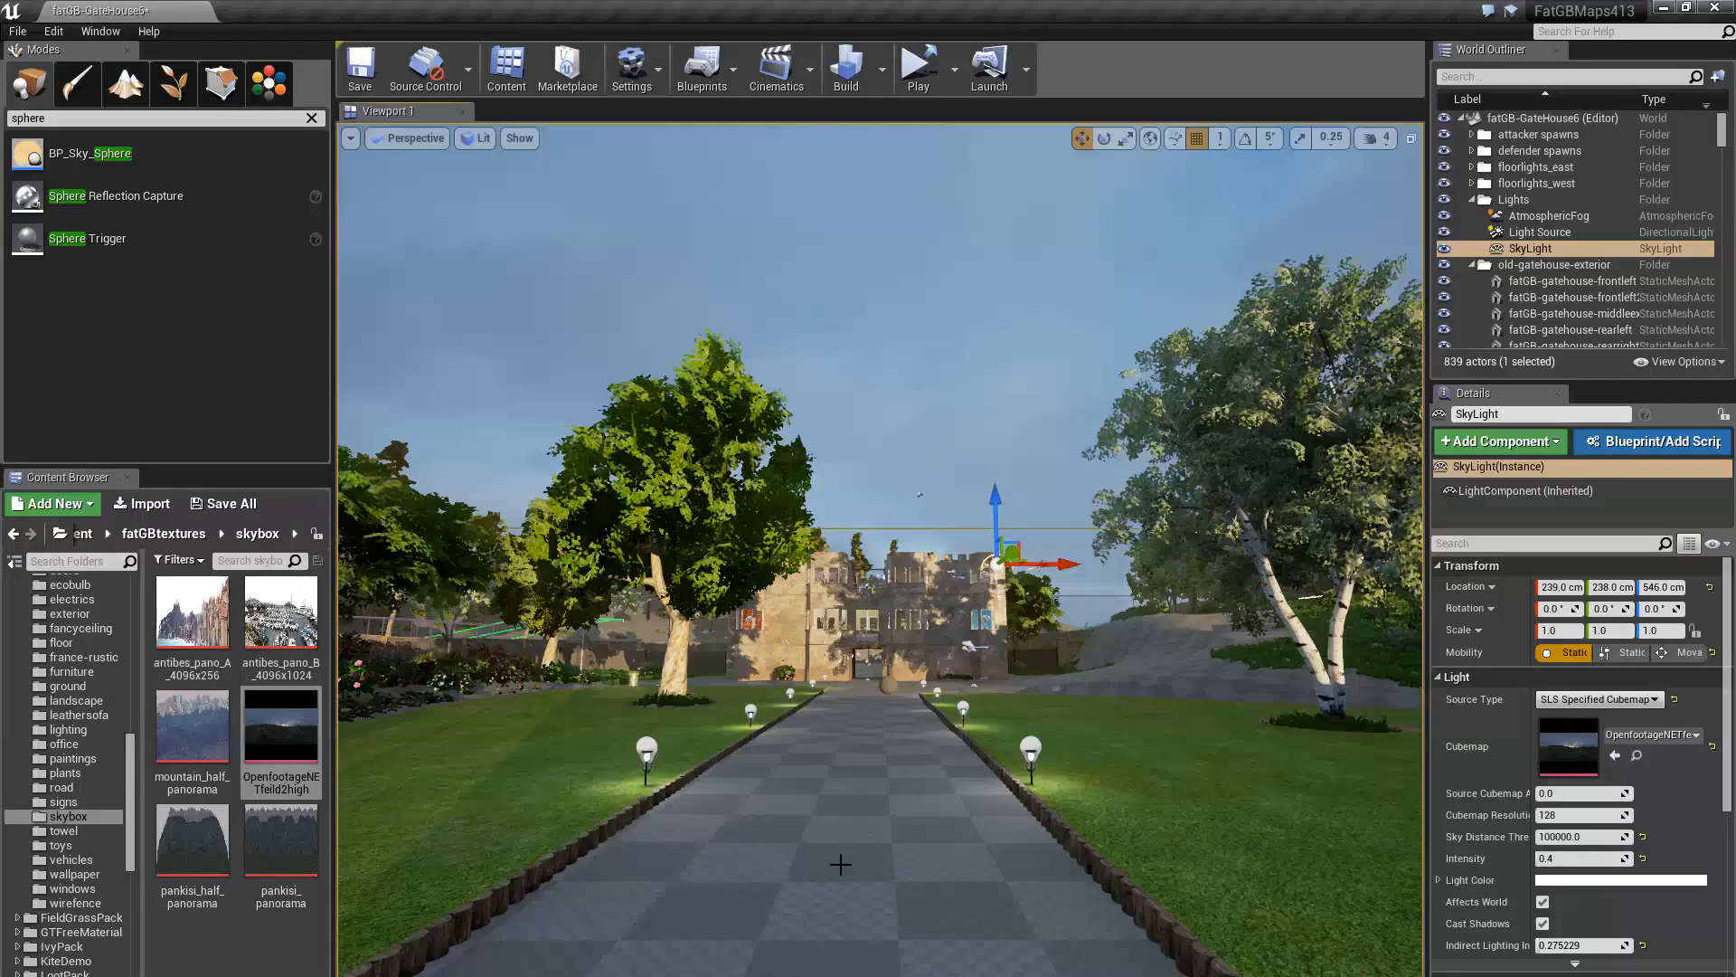
right_click_drag(813, 892, 687, 799)
key("d")
key("a")
key("d")
key("a")
key("w")
right_click_drag(915, 924, 662, 633)
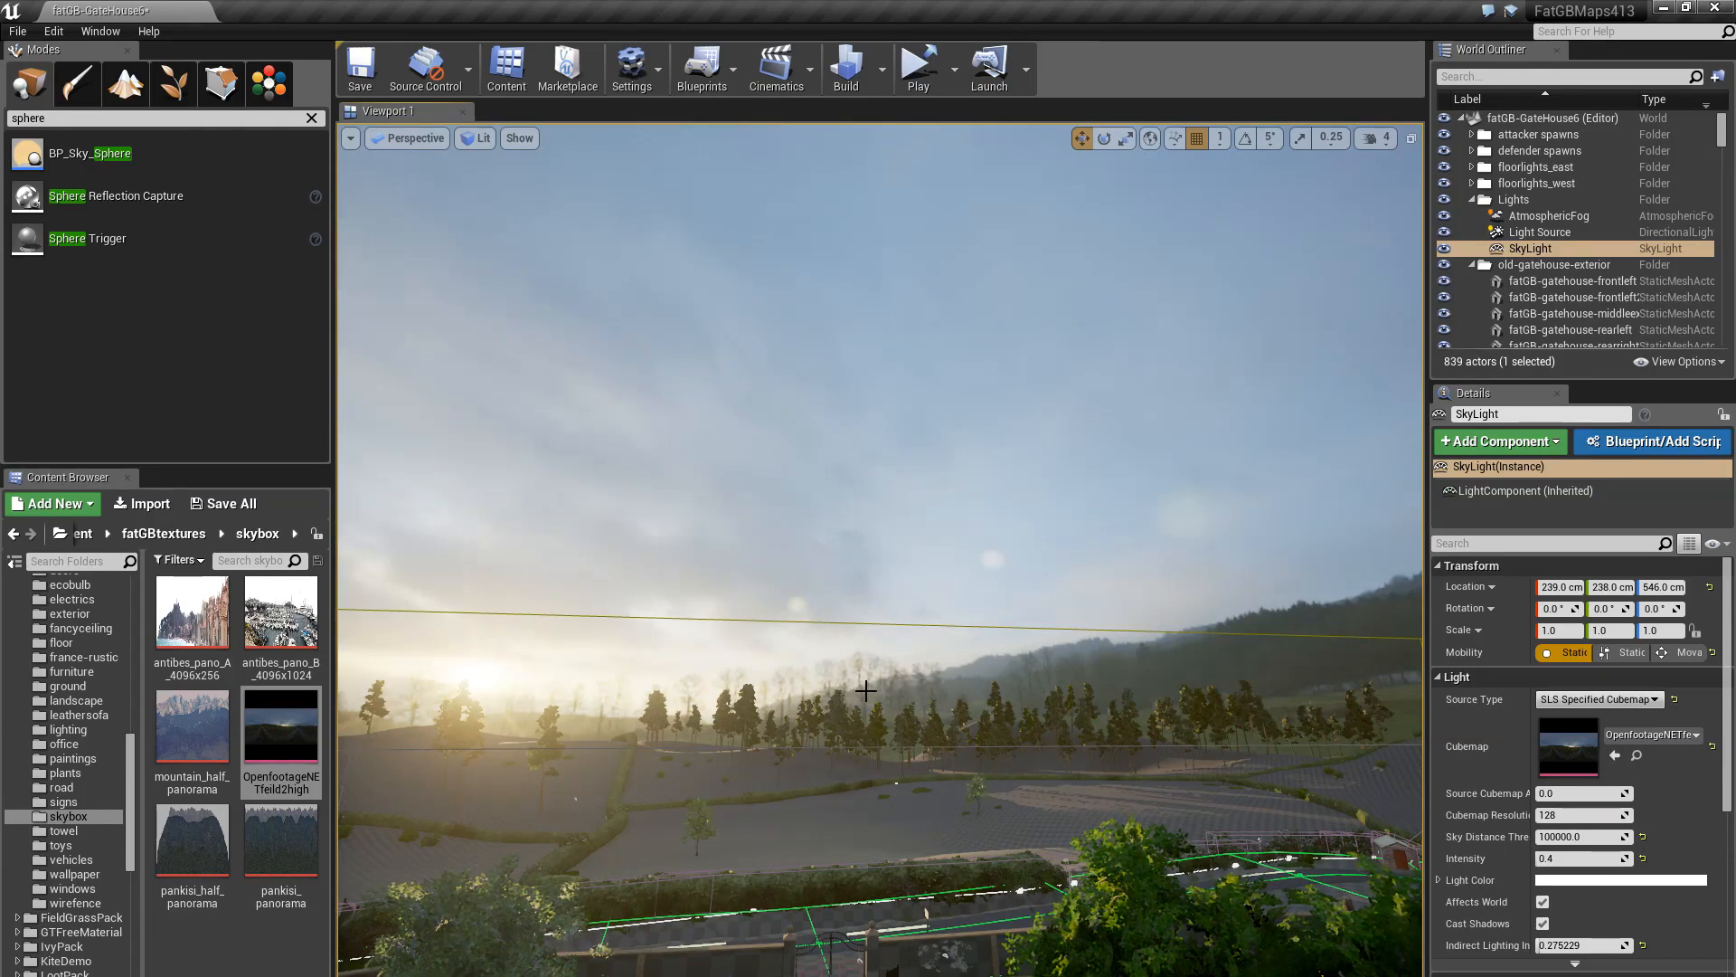
right_click_drag(866, 691, 1023, 803)
key("s")
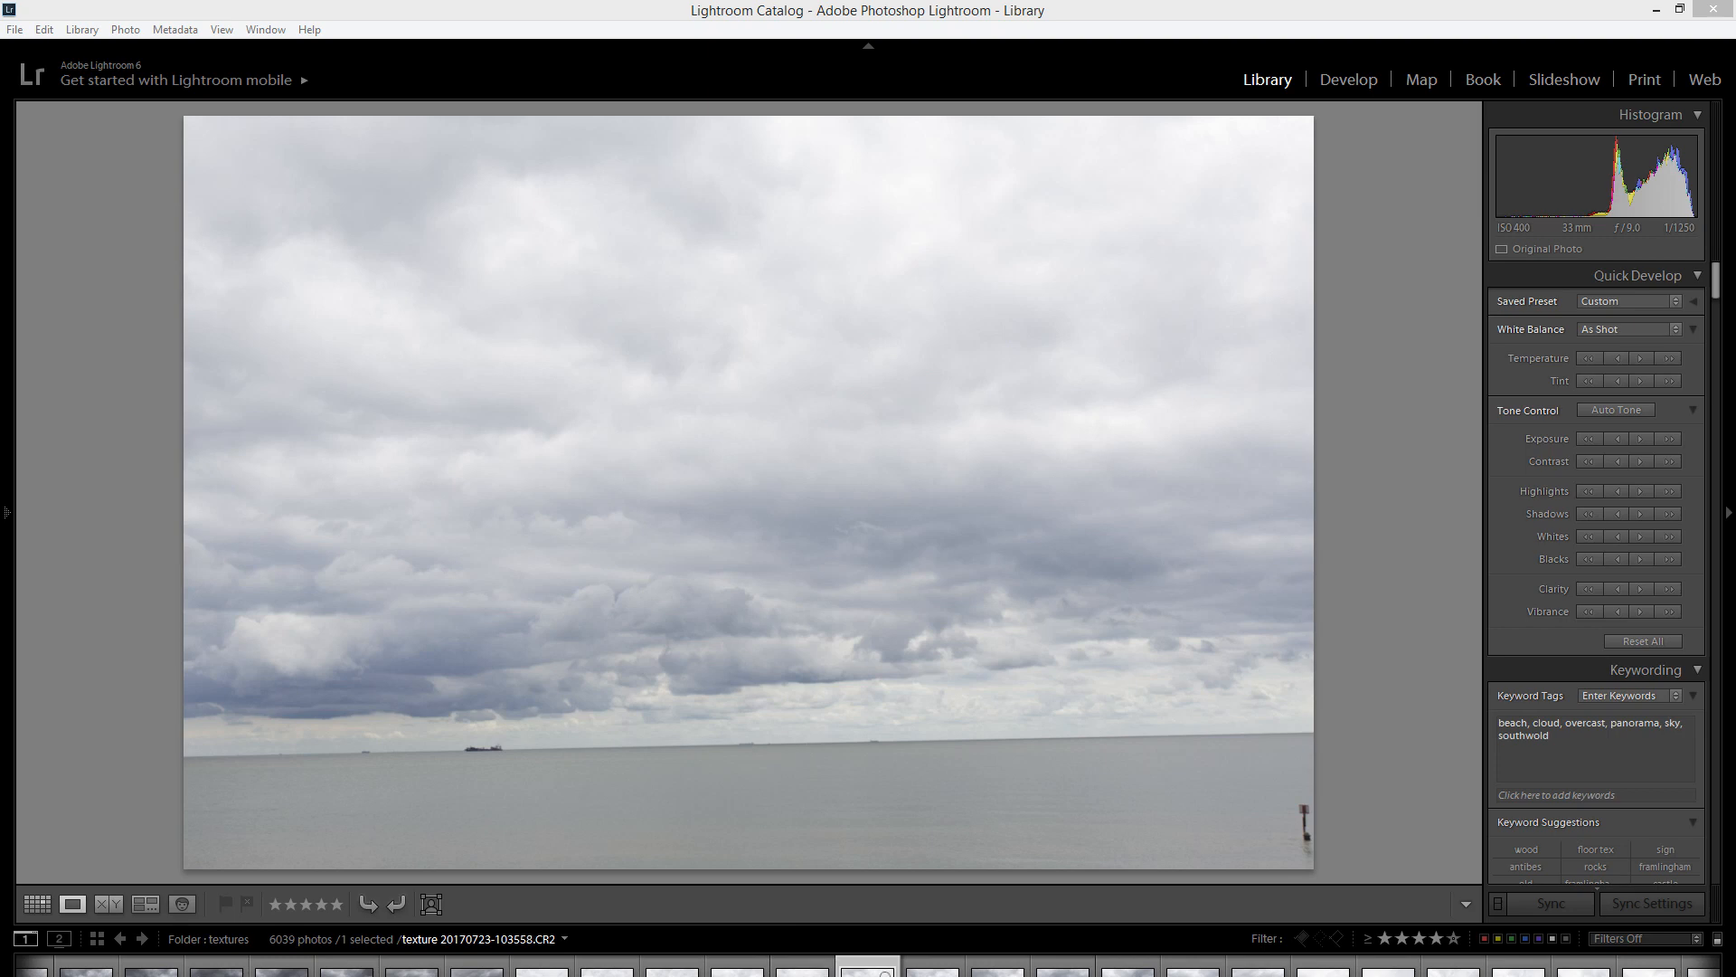
In Lightroom, browse forward through the Southwold sky photos from the open sea past the pier to the houses
left_click_drag(803, 973, 706, 975)
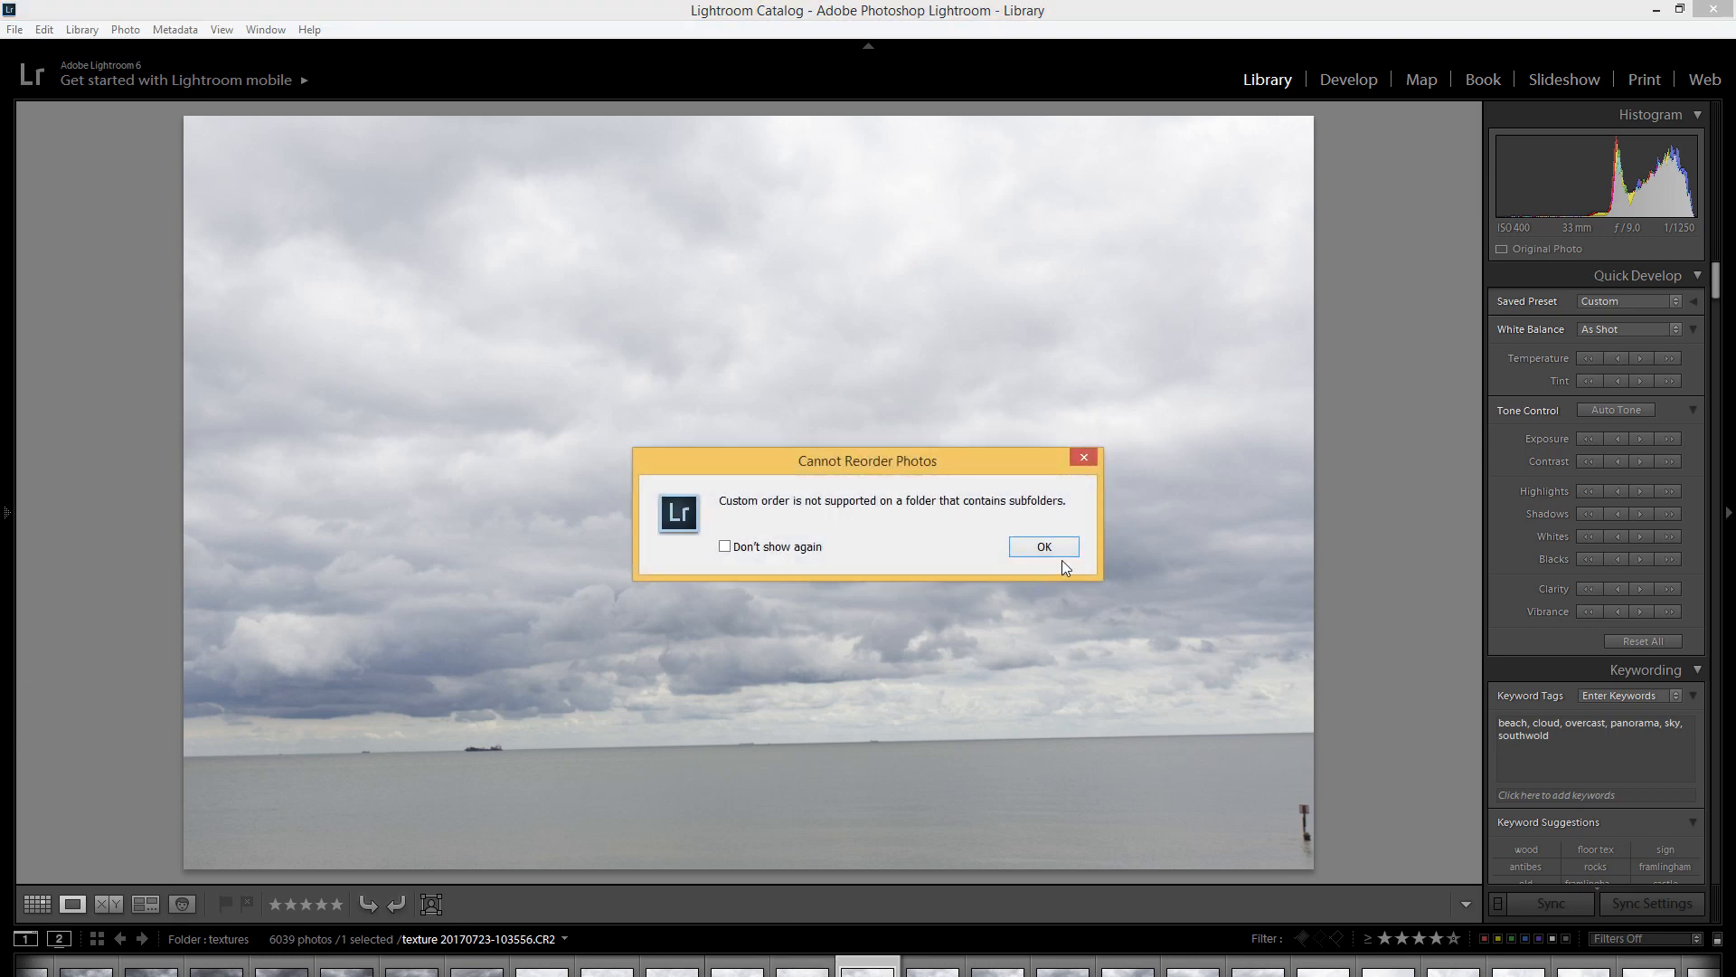
left_click(1050, 548)
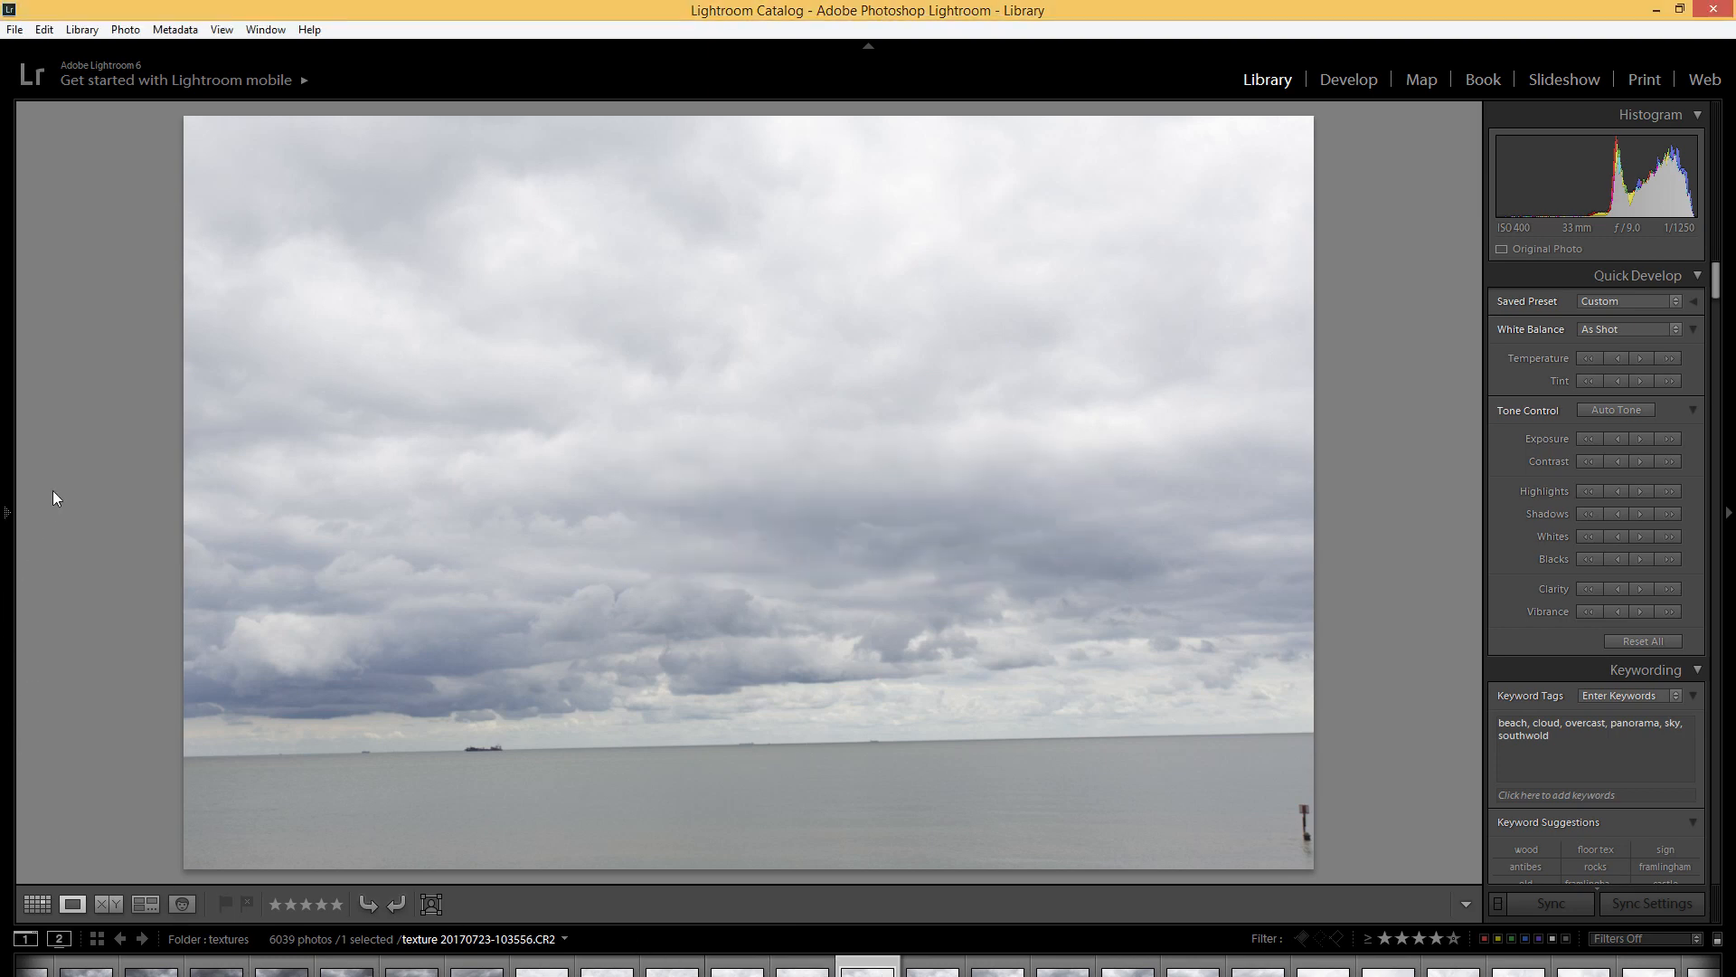
key("Right")
key("Right")
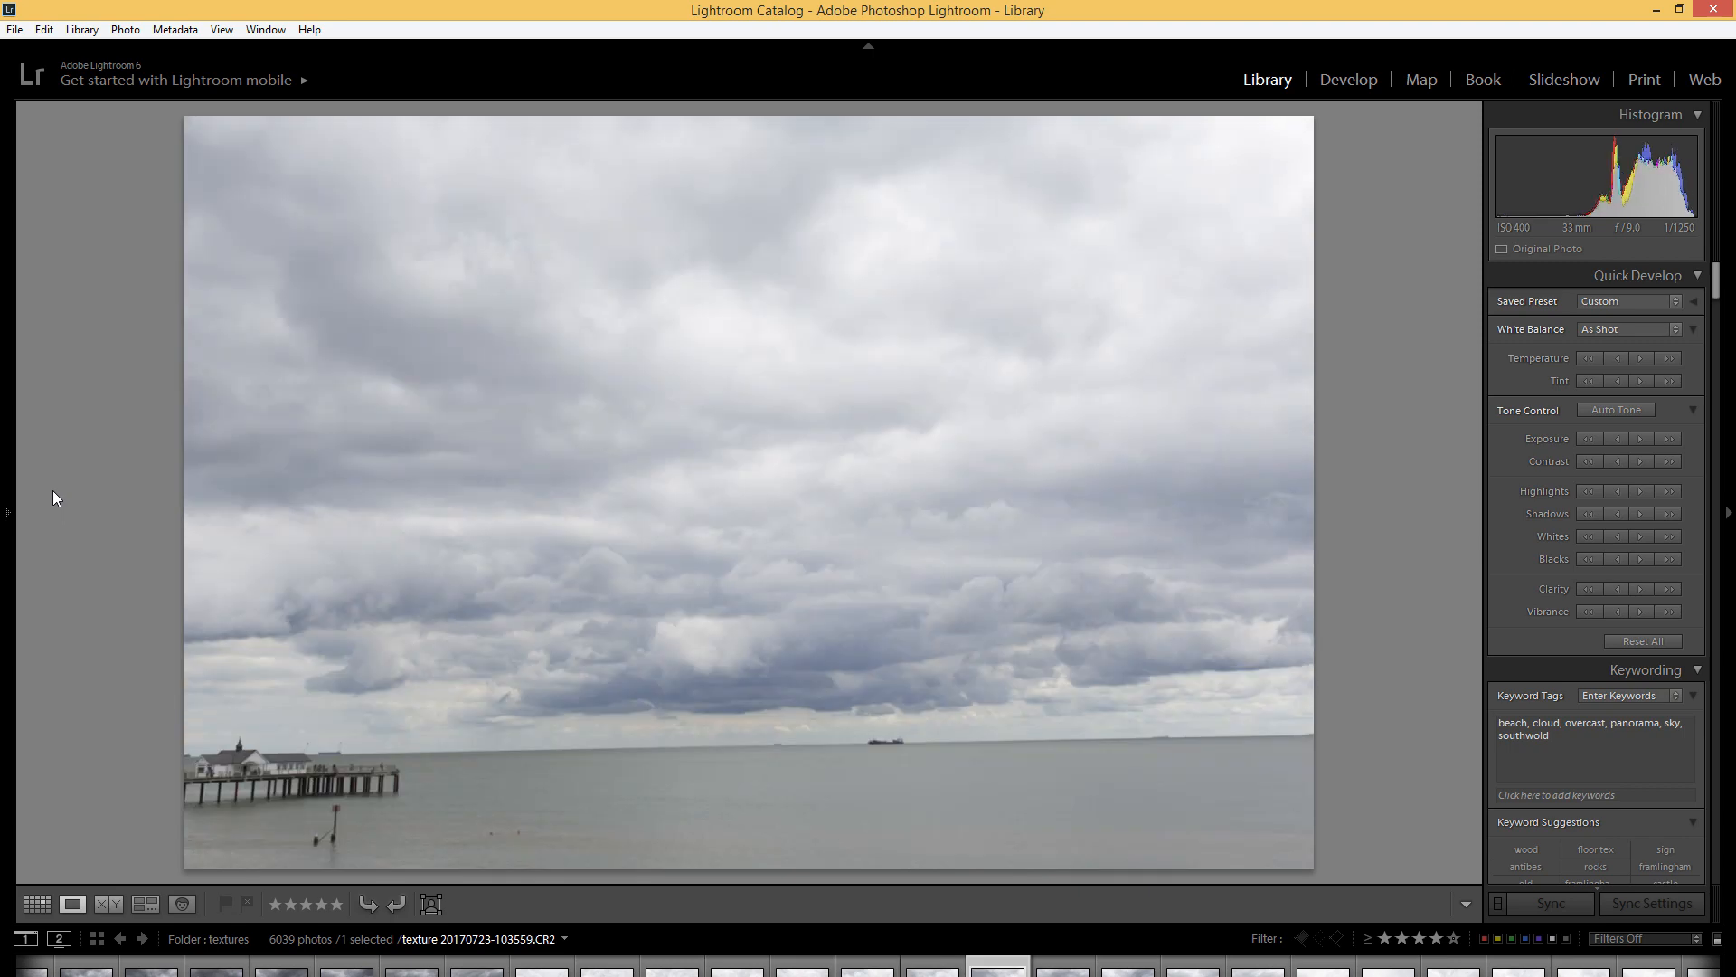
key("Right")
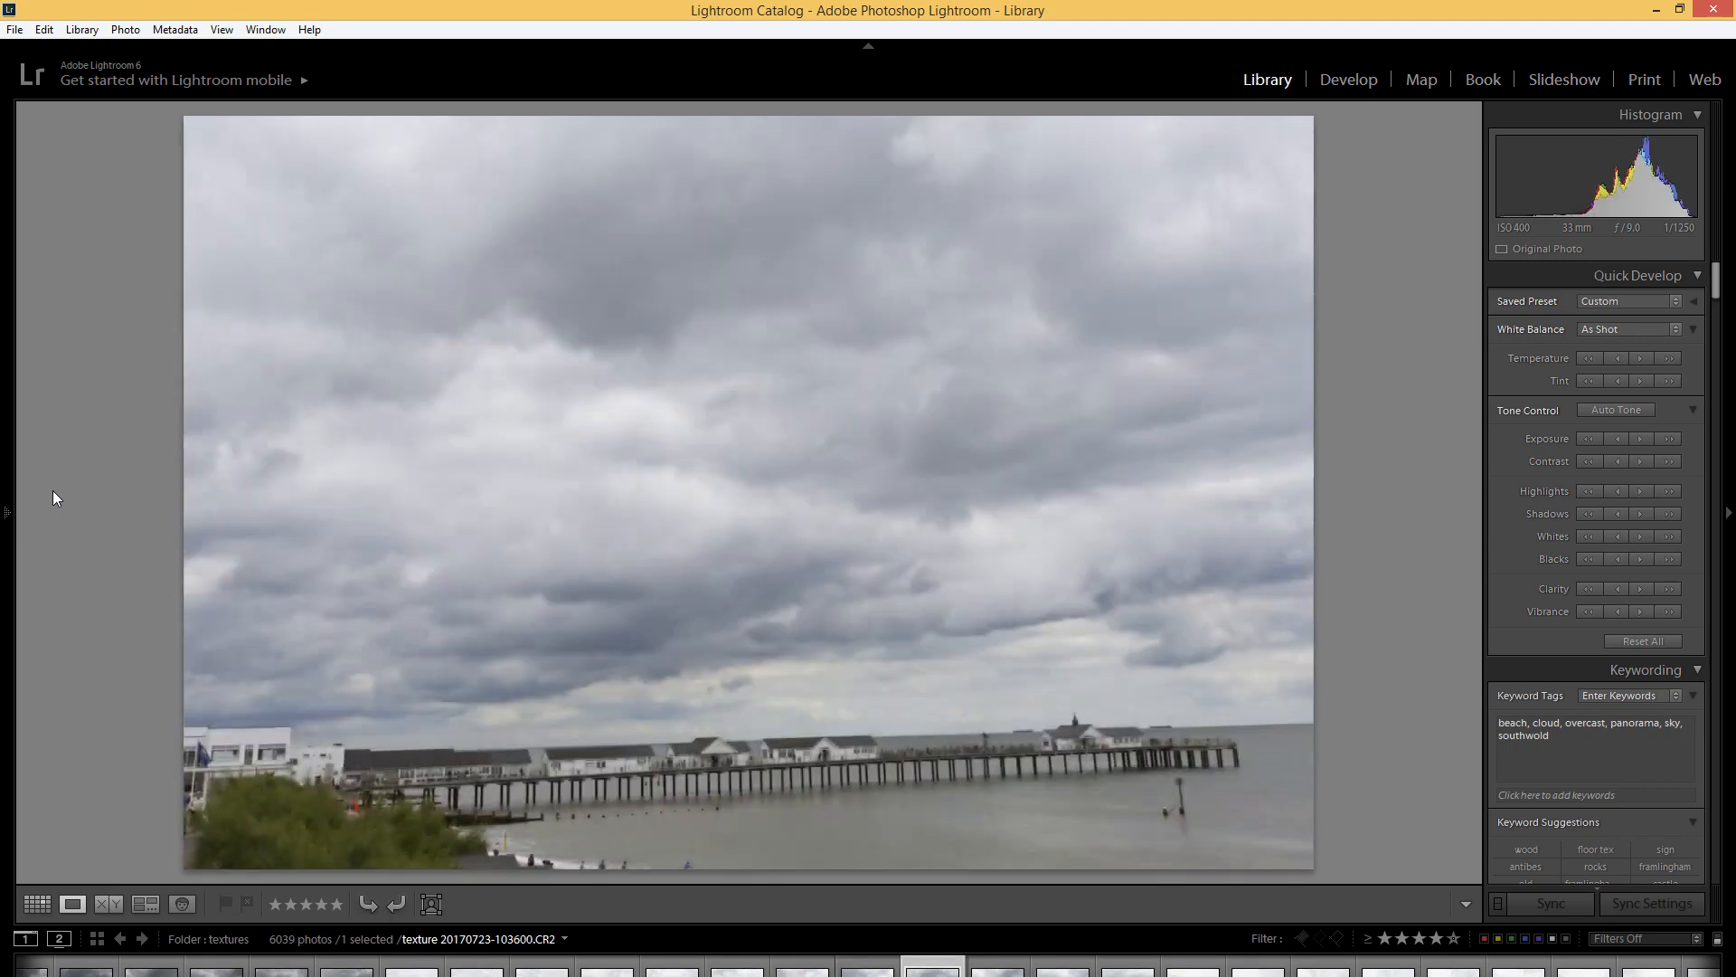
key("Right")
key("Right")
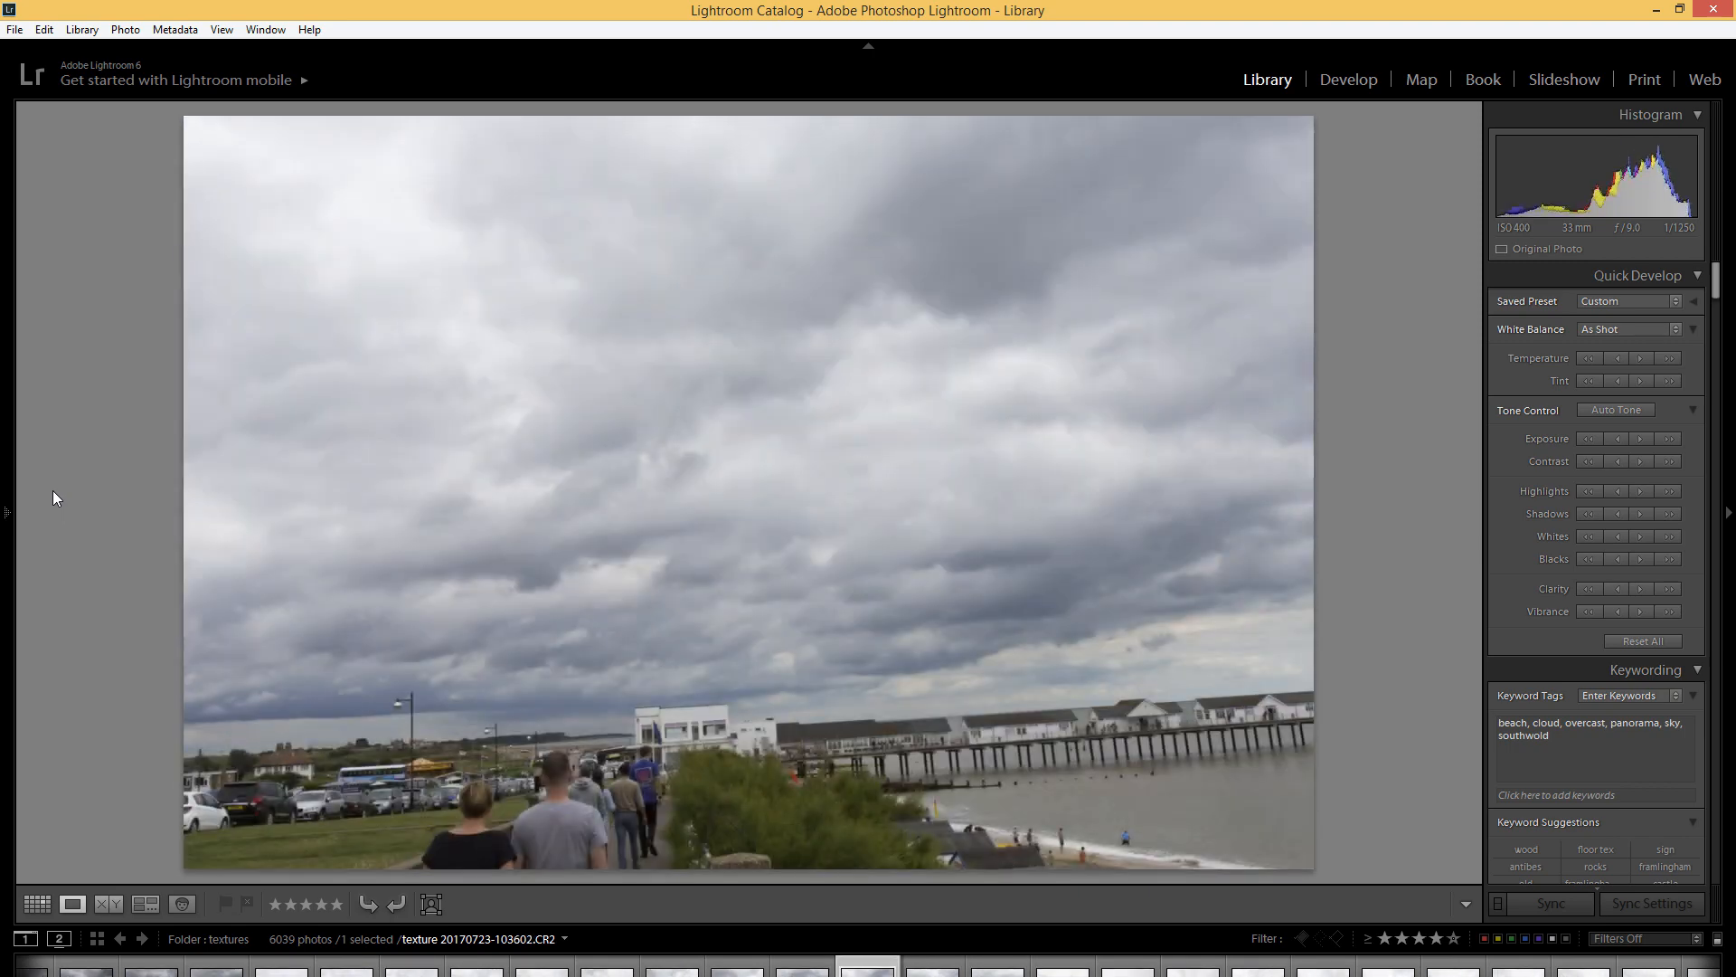
key("Right")
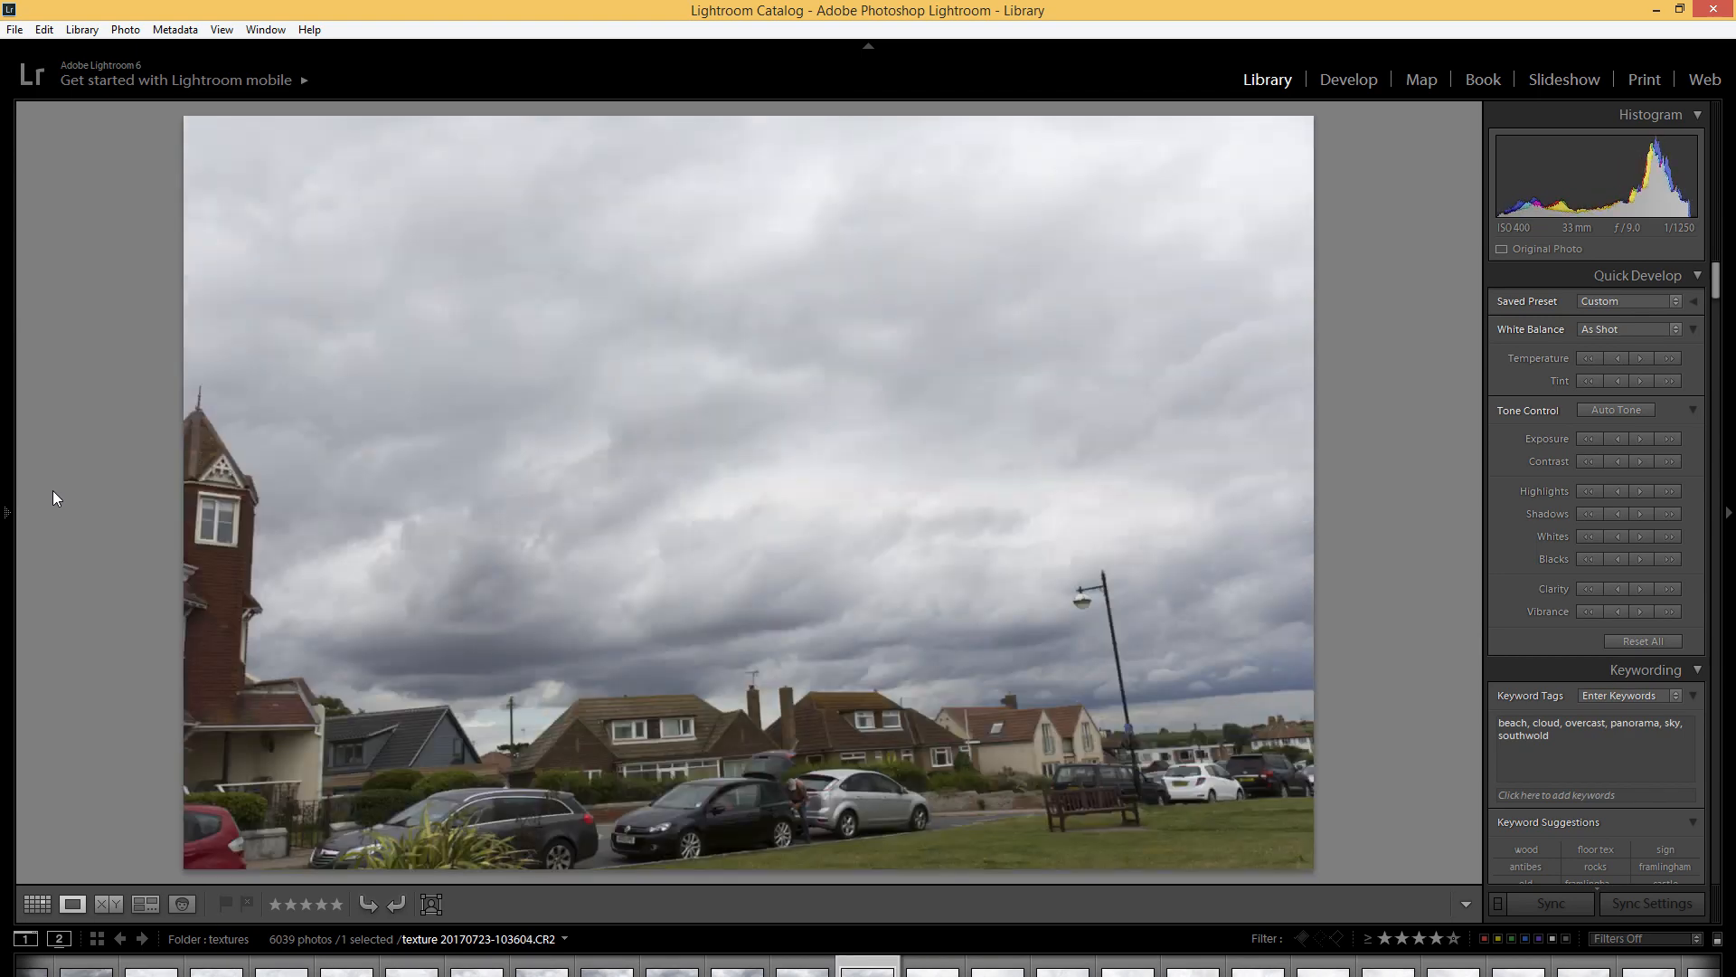
Browse back through the panorama photos from the houses to the beach and groynes
key("Left")
key("Left")
key("Left")
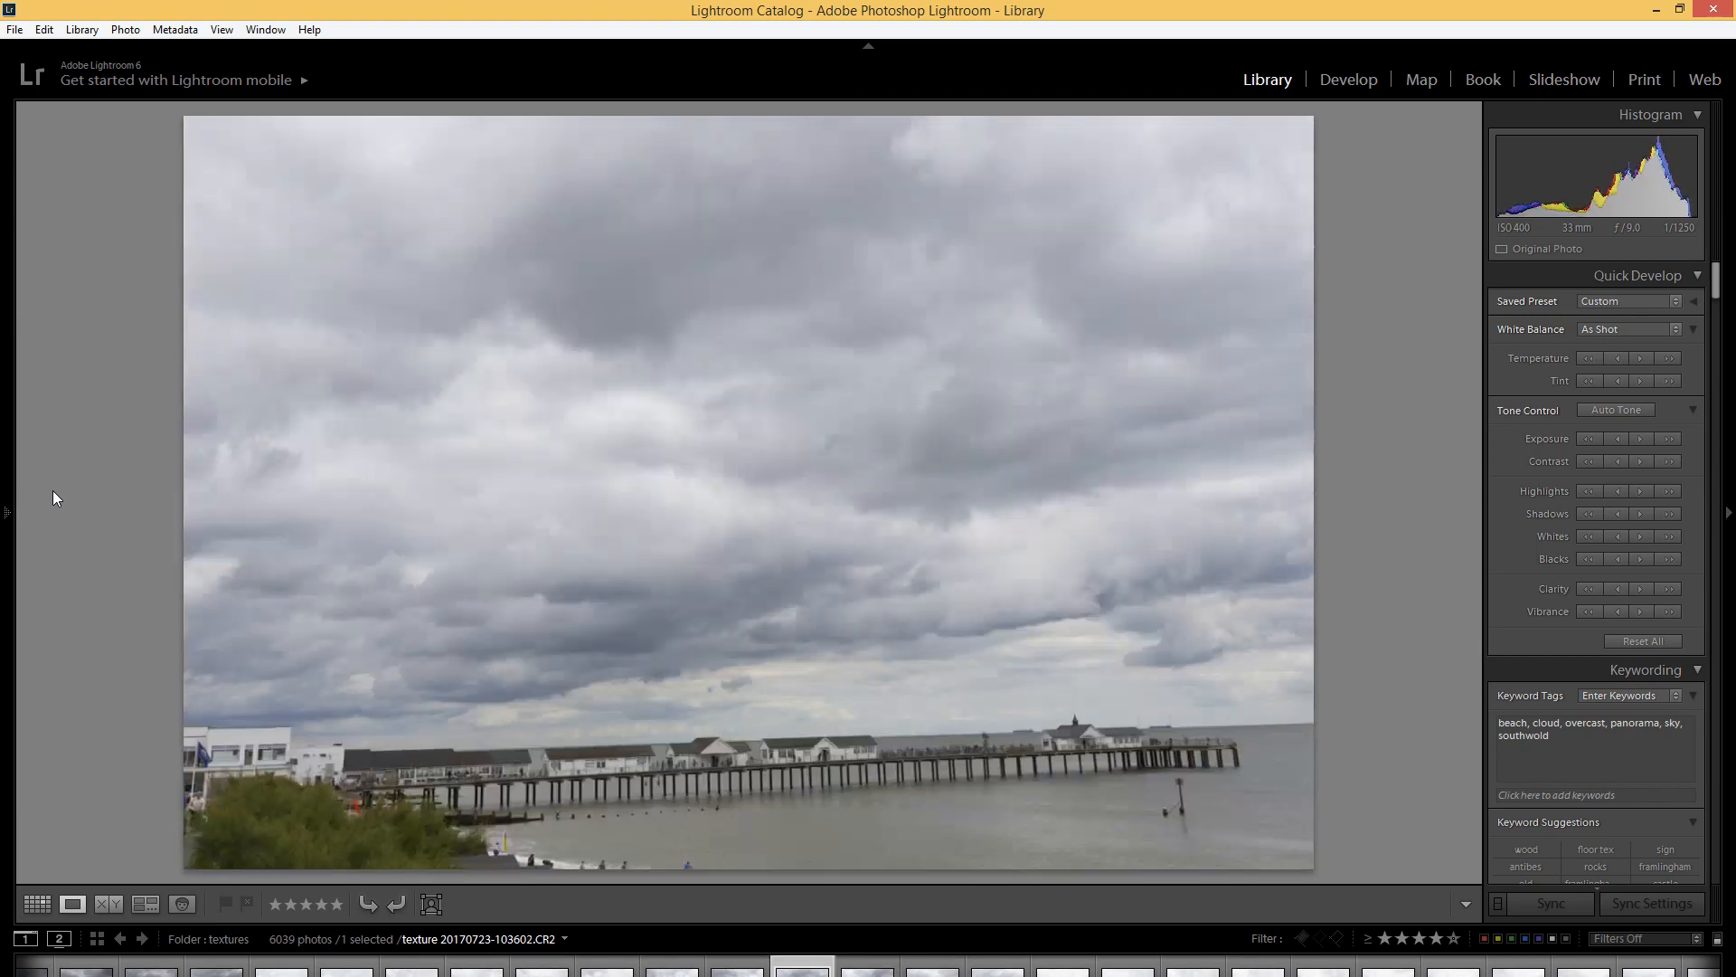
key("Left")
key("Left")
key("Left")
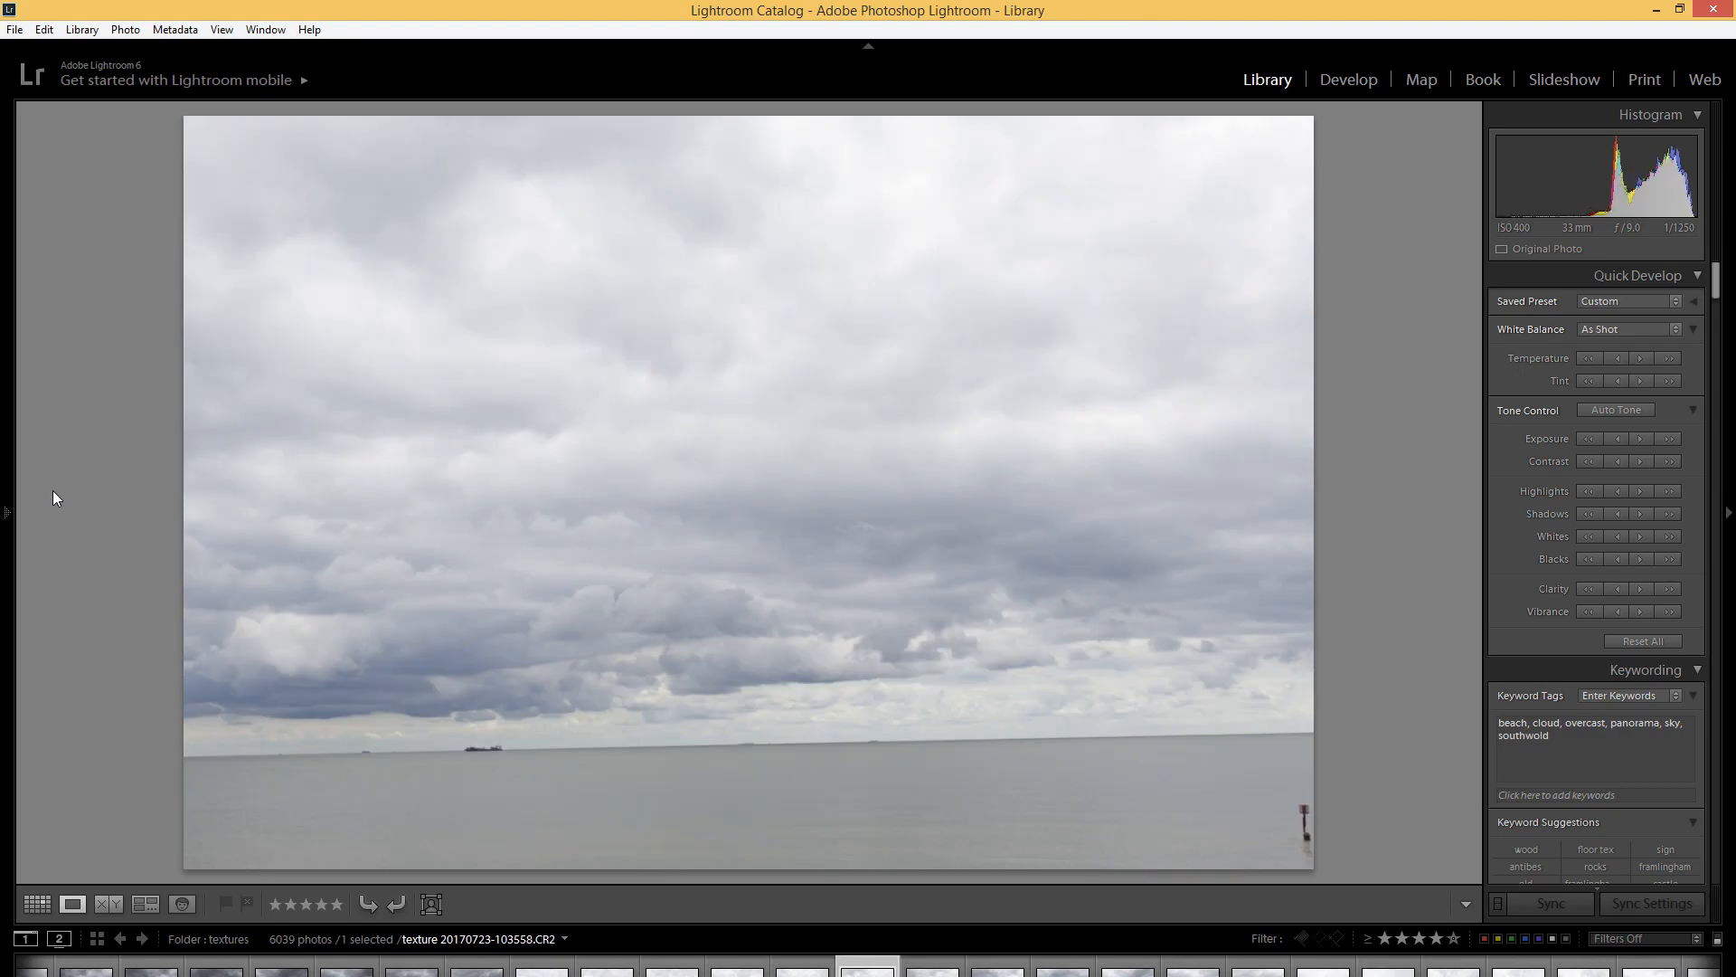
key("Left")
key("Left")
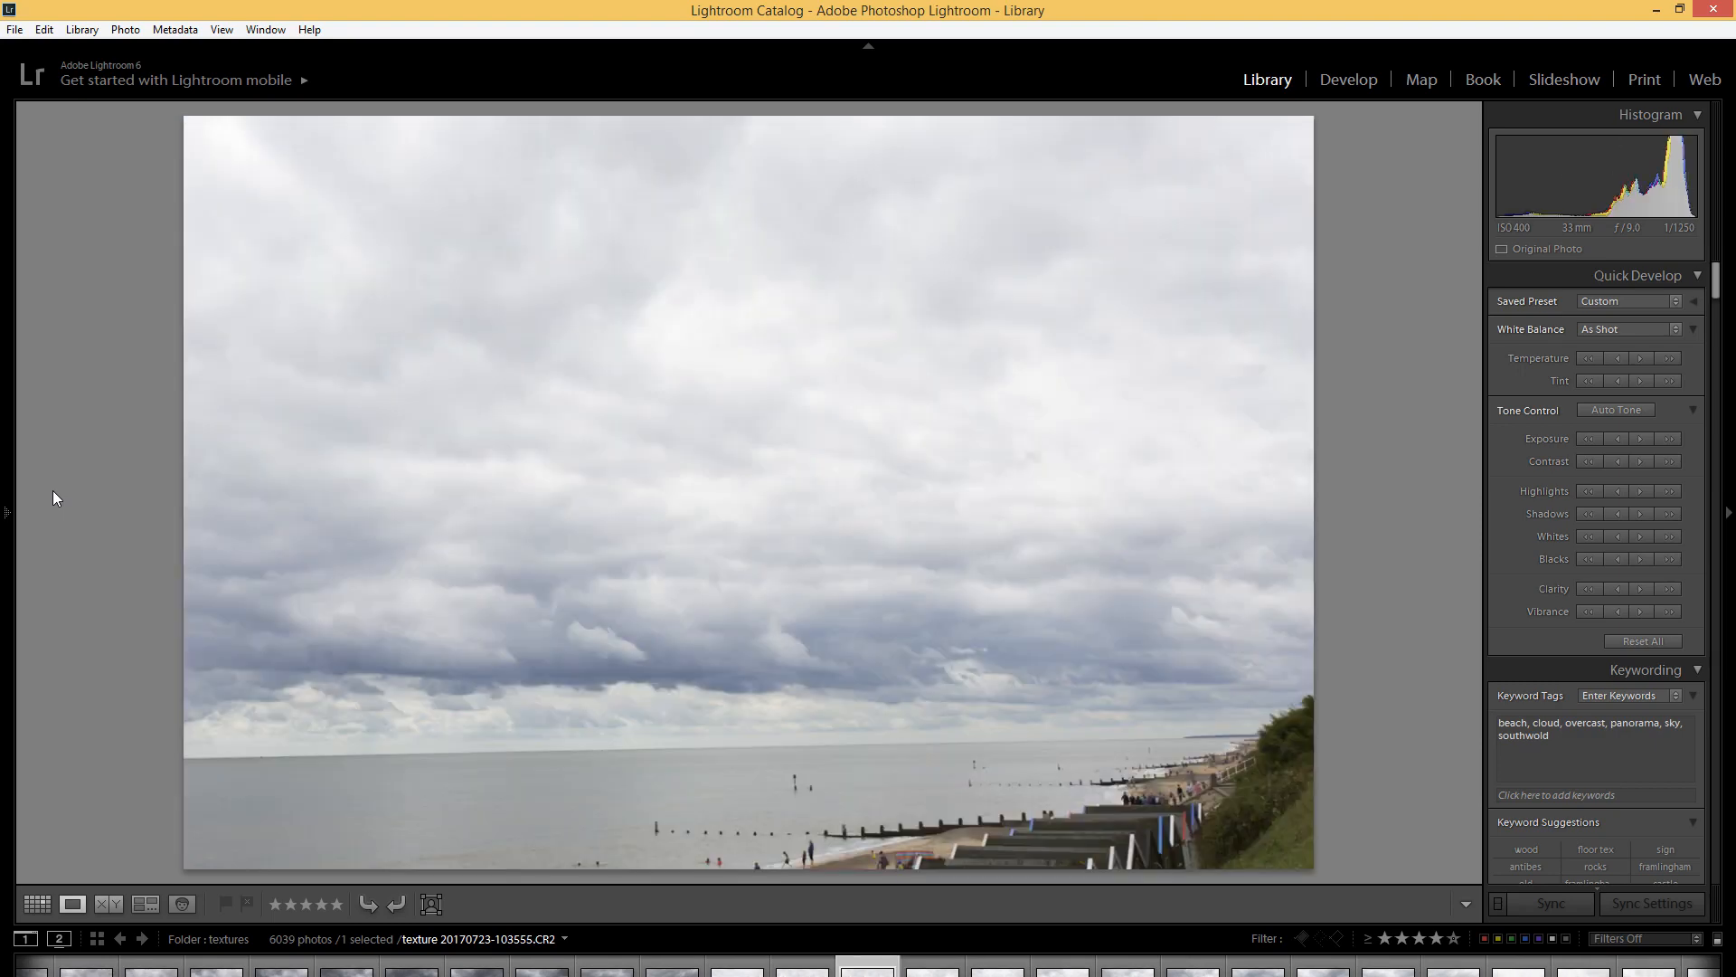
key("Left")
Compare the overlapping sea and pier photos in the series, including texture 20170723-103559.CR2 and texture 20170723-103601.CR2
key("Right")
key("Right")
key("Right")
key("Right")
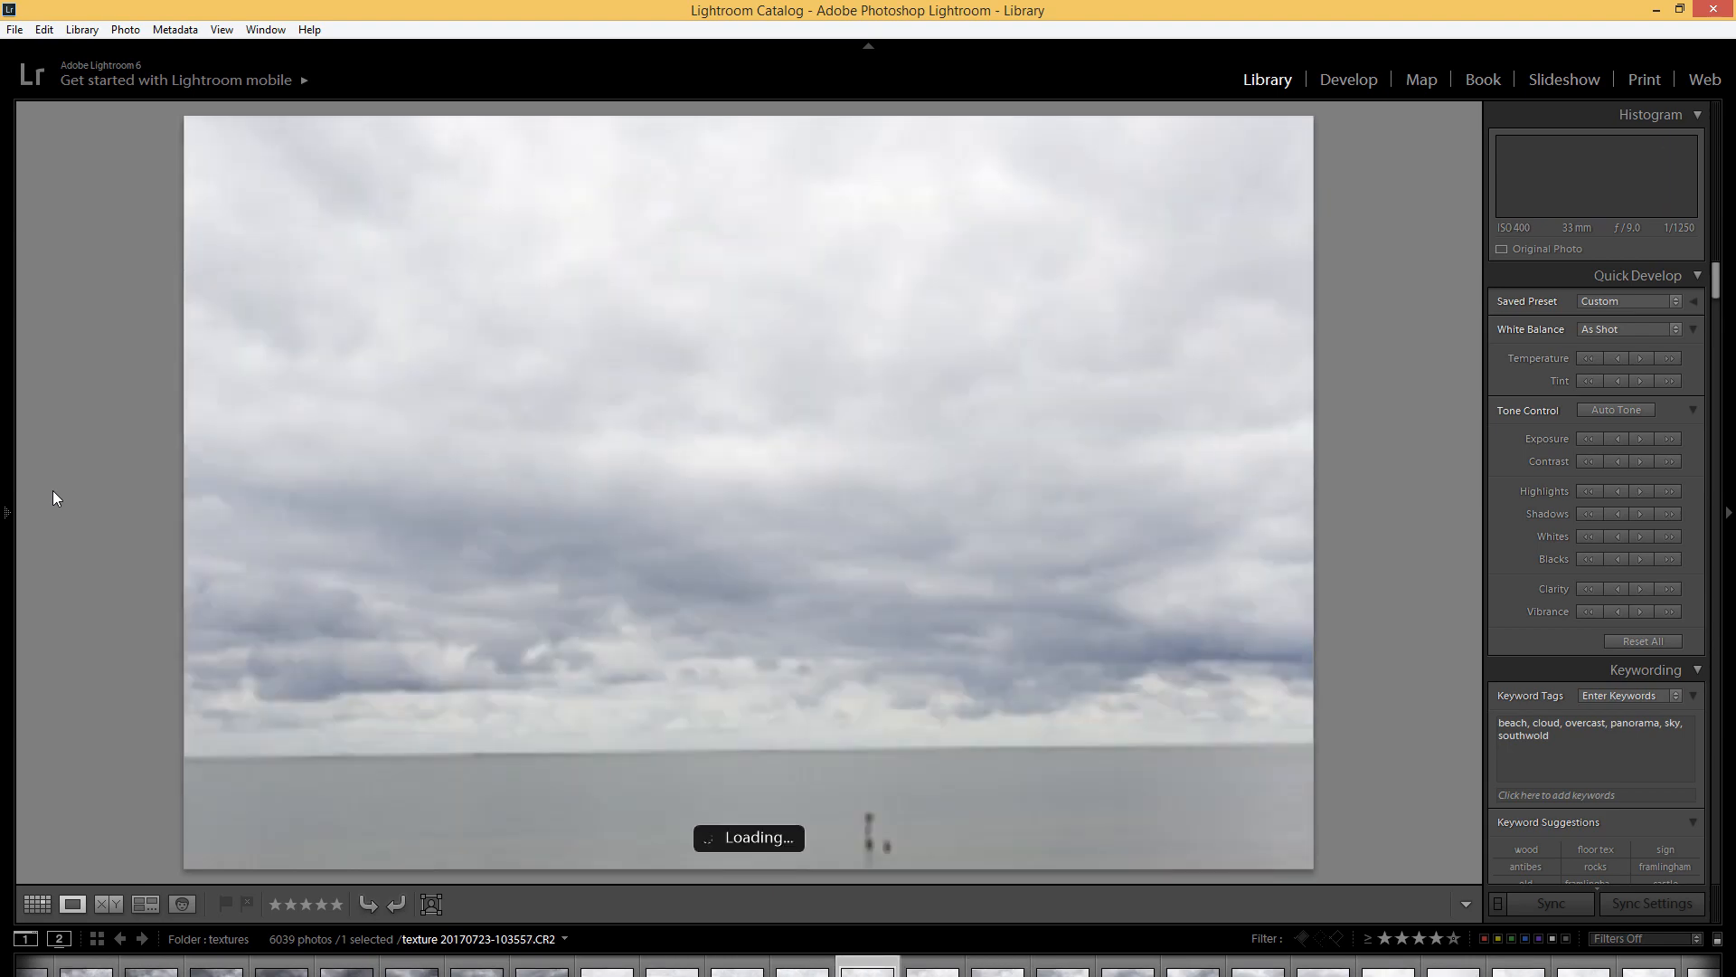
key("Right")
key("Right")
key("Right")
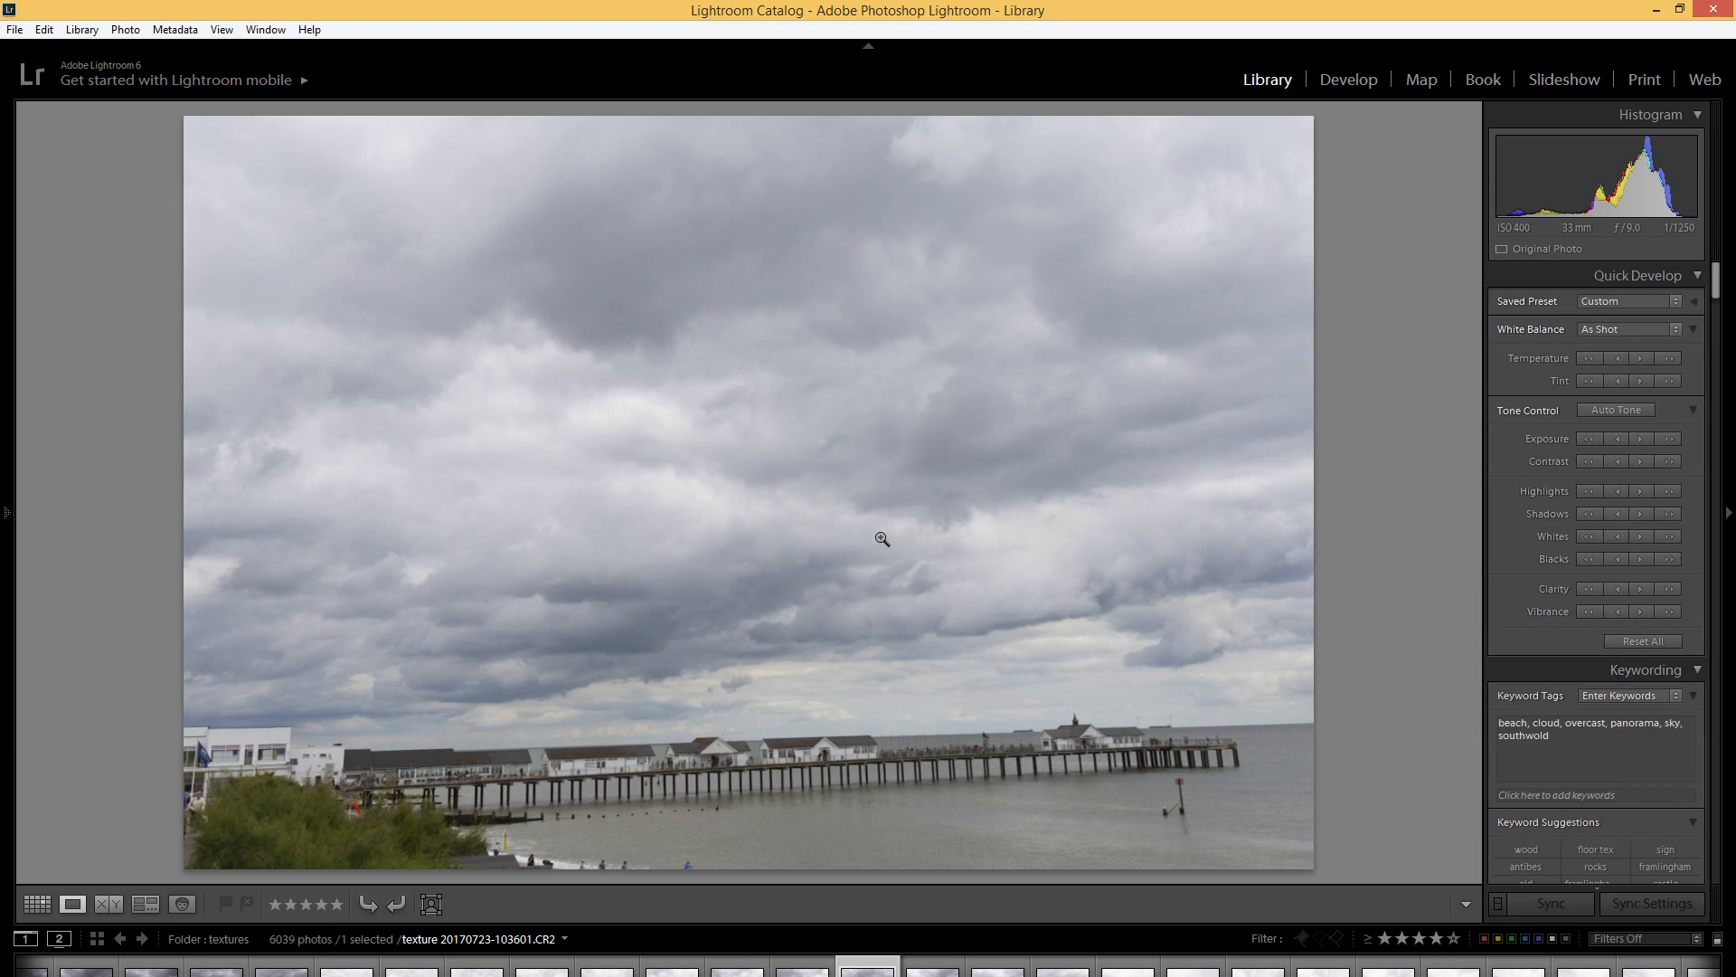
key("Left")
key("Left")
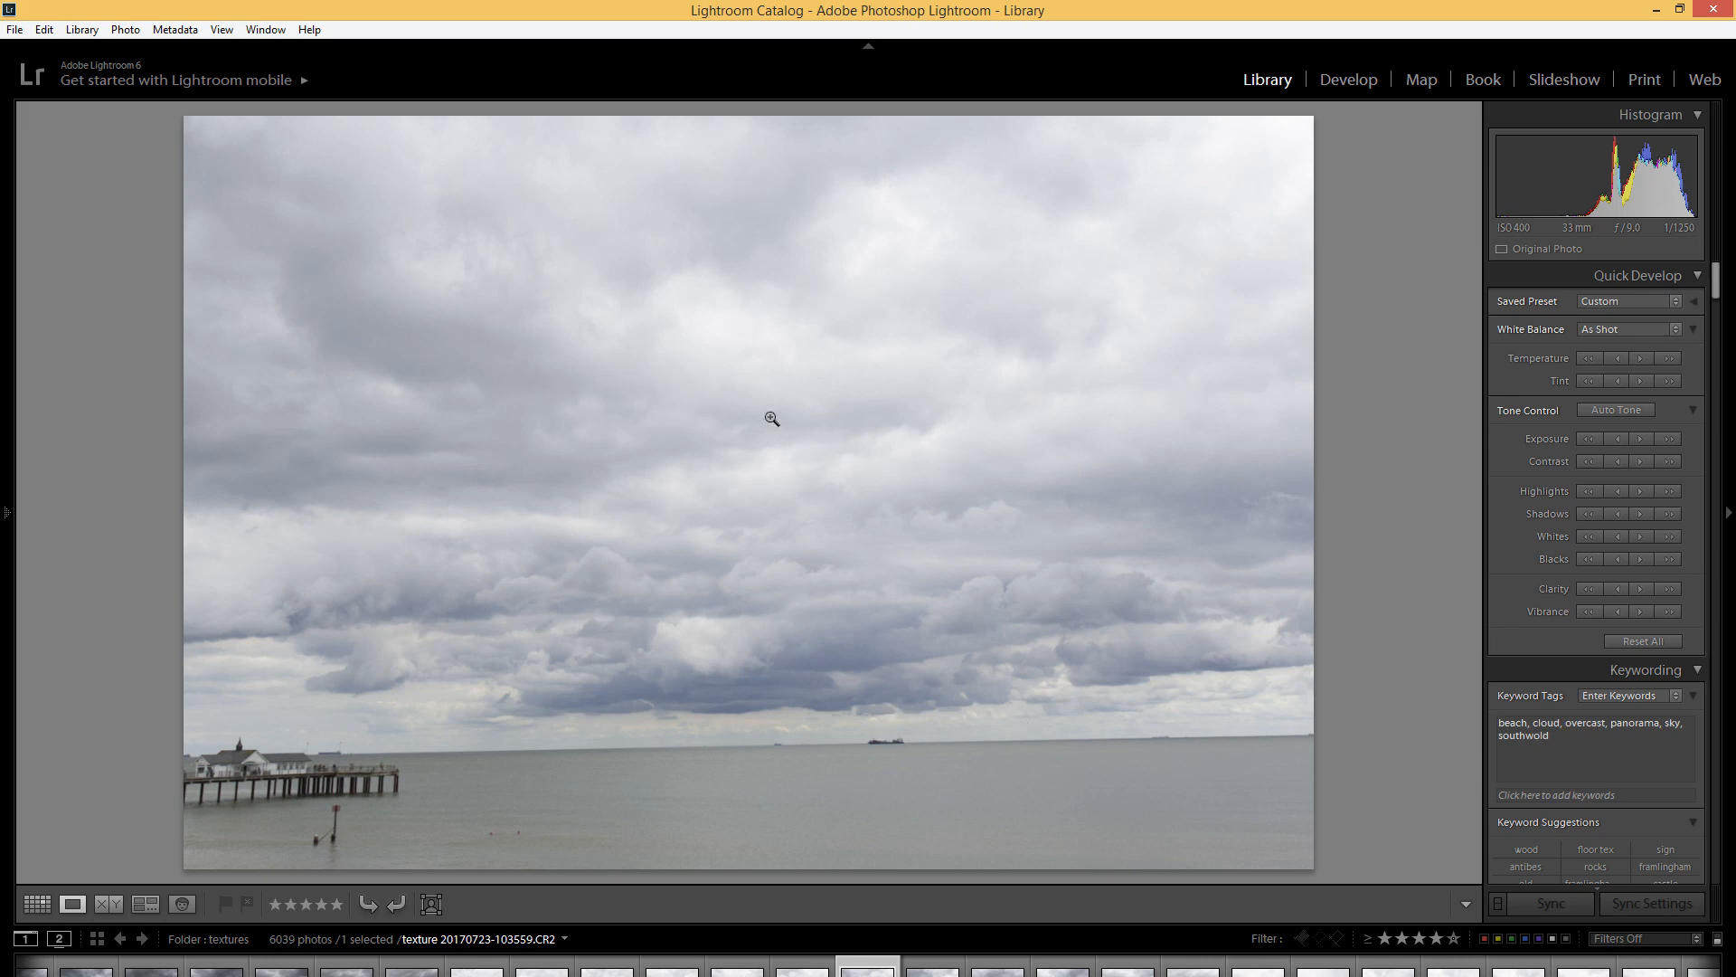
key("Right")
Browse the upward-facing cloud photos of the panorama series, starting from texture 20170723-103606.CR2
left_click(1275, 972)
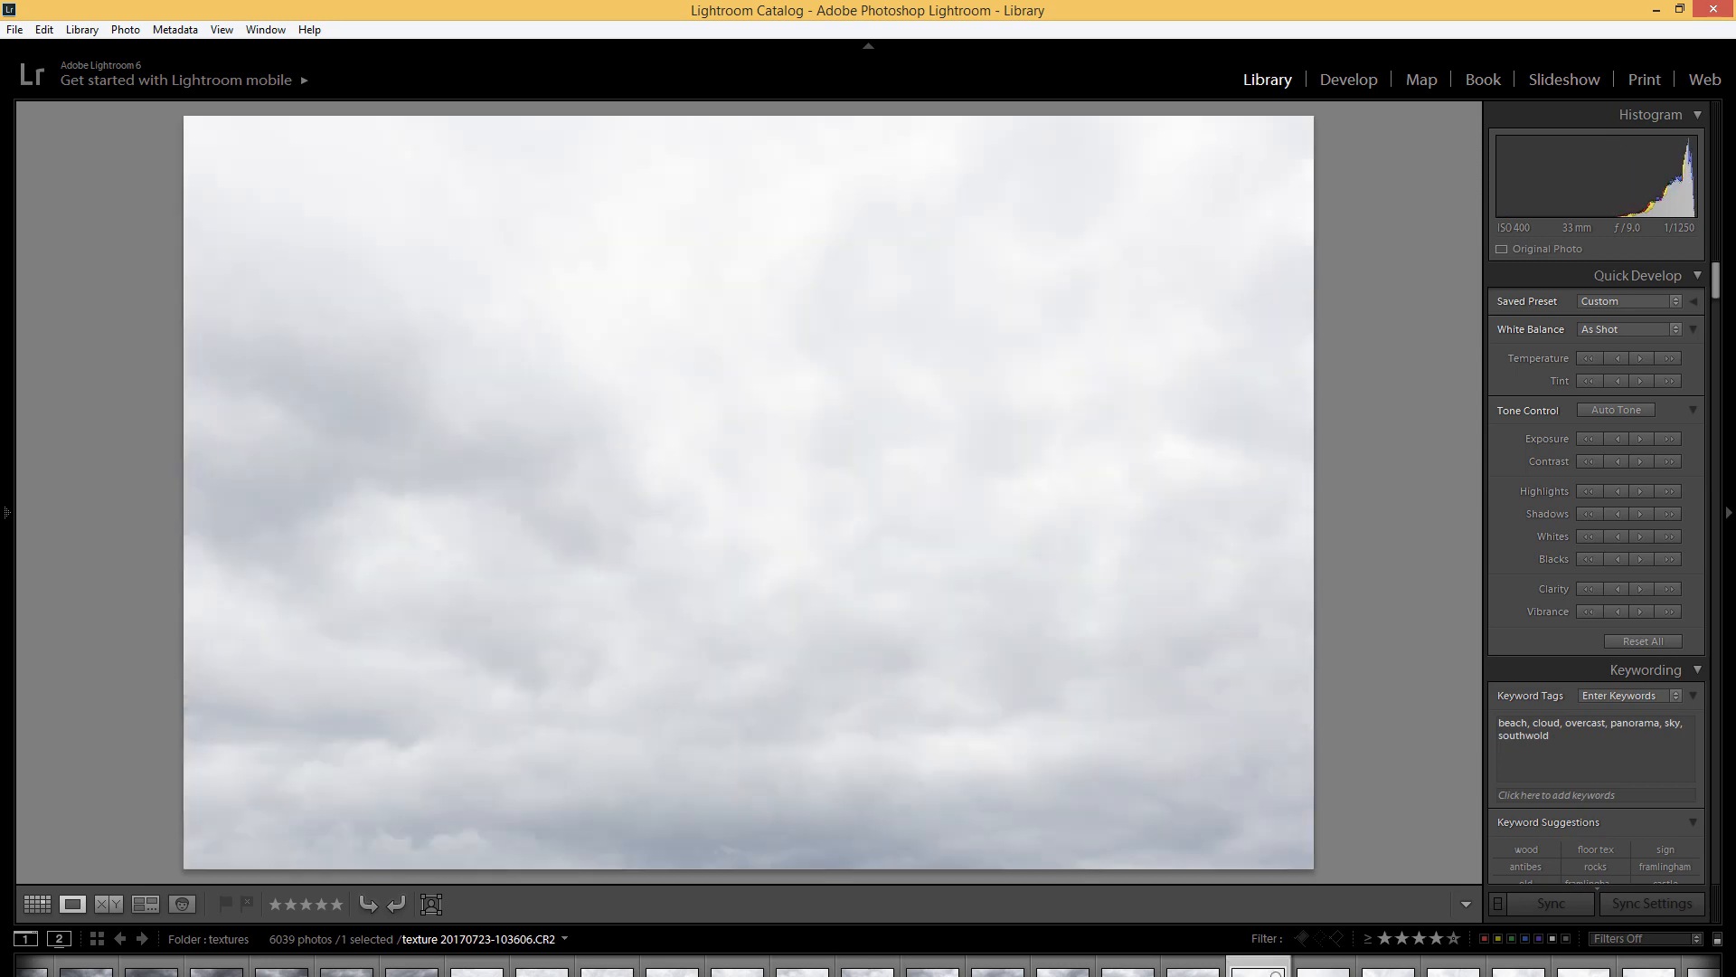
key("Right")
key("Right")
key("Right")
key("Right")
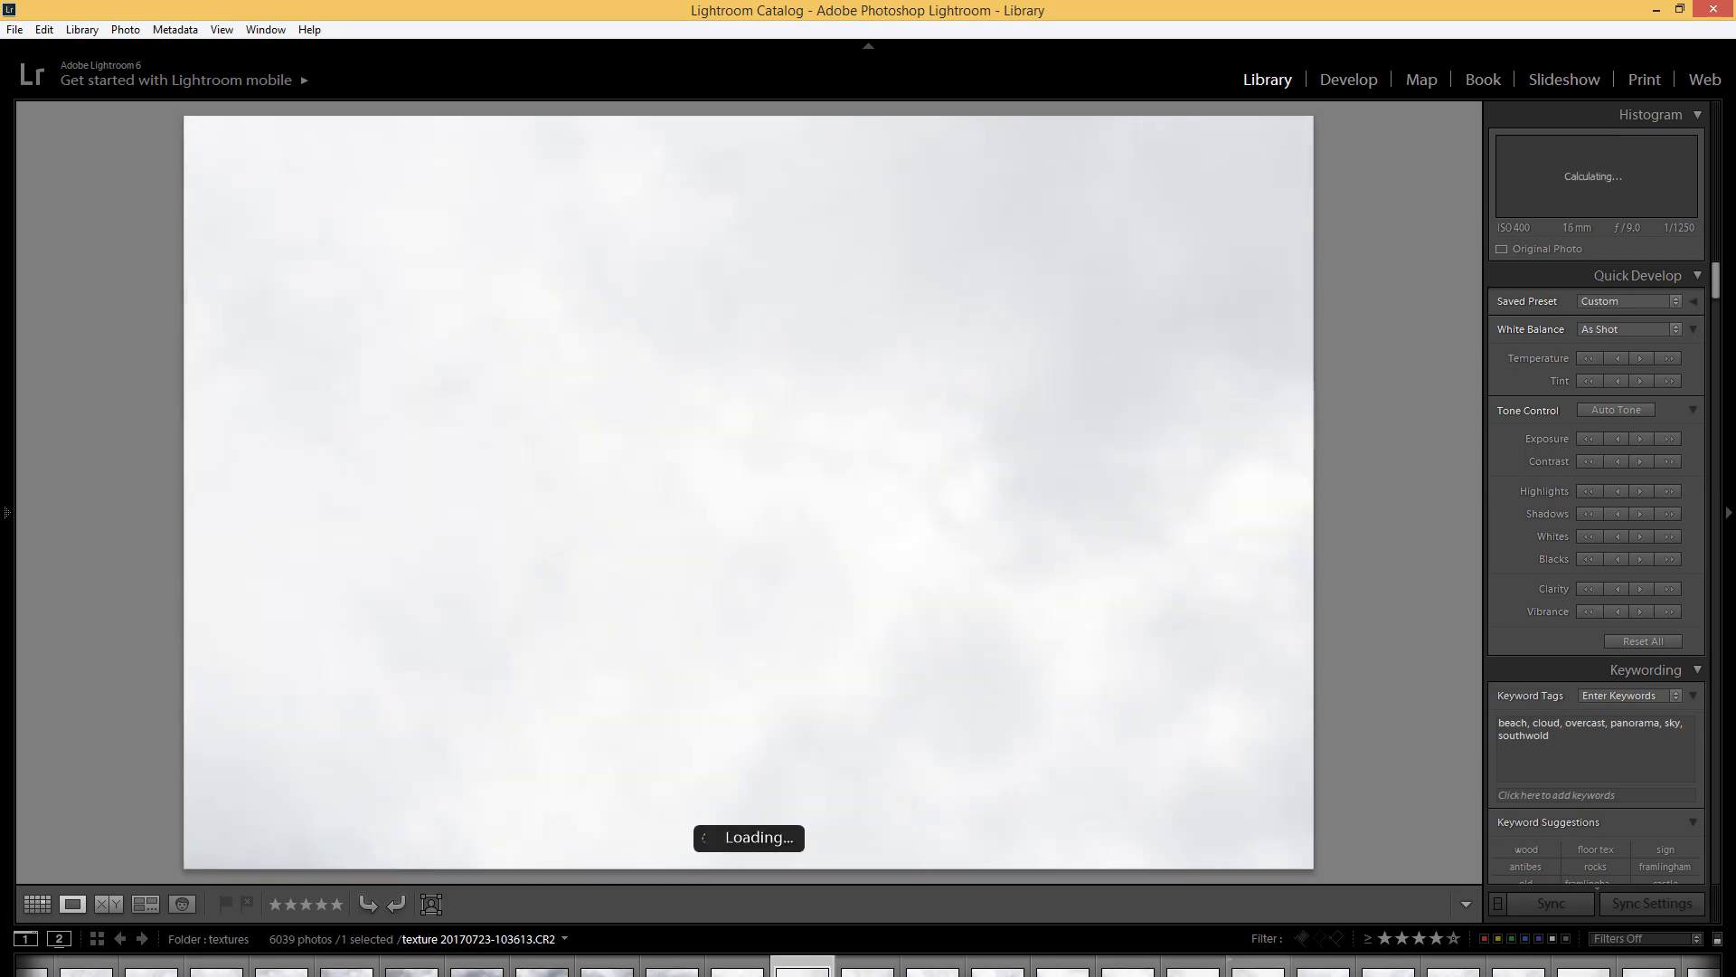
key("Right")
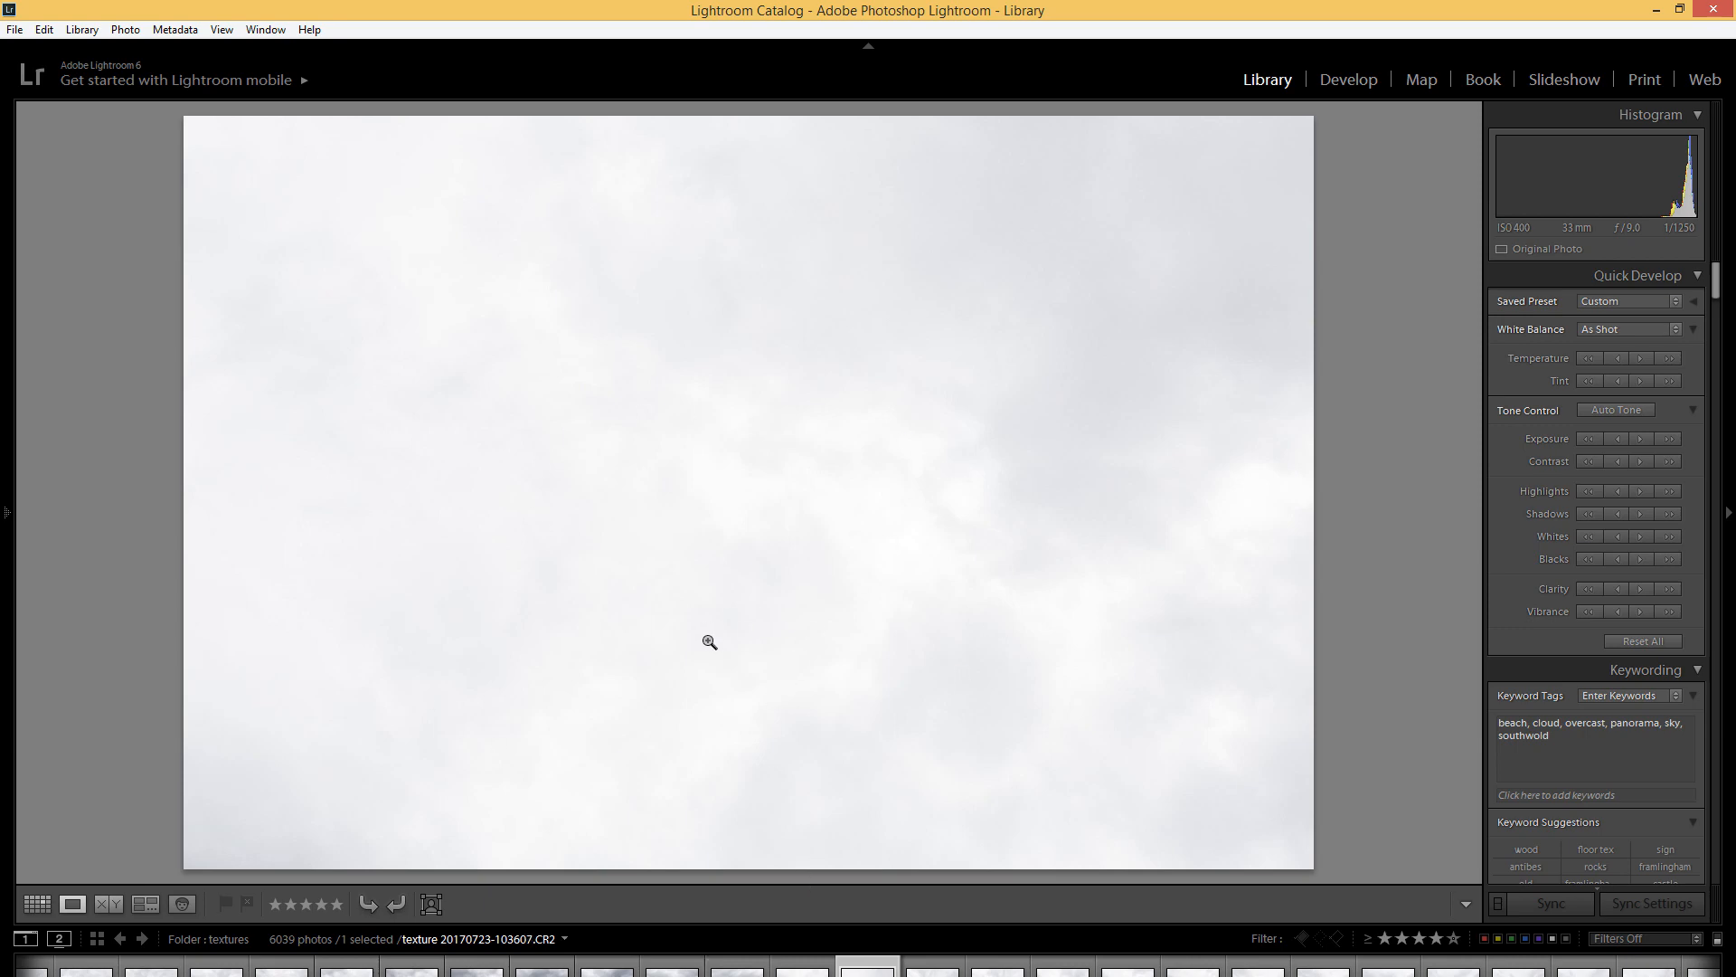
Return through the houses photo to the pier photo texture 20170723-103600.CR2
key("Left")
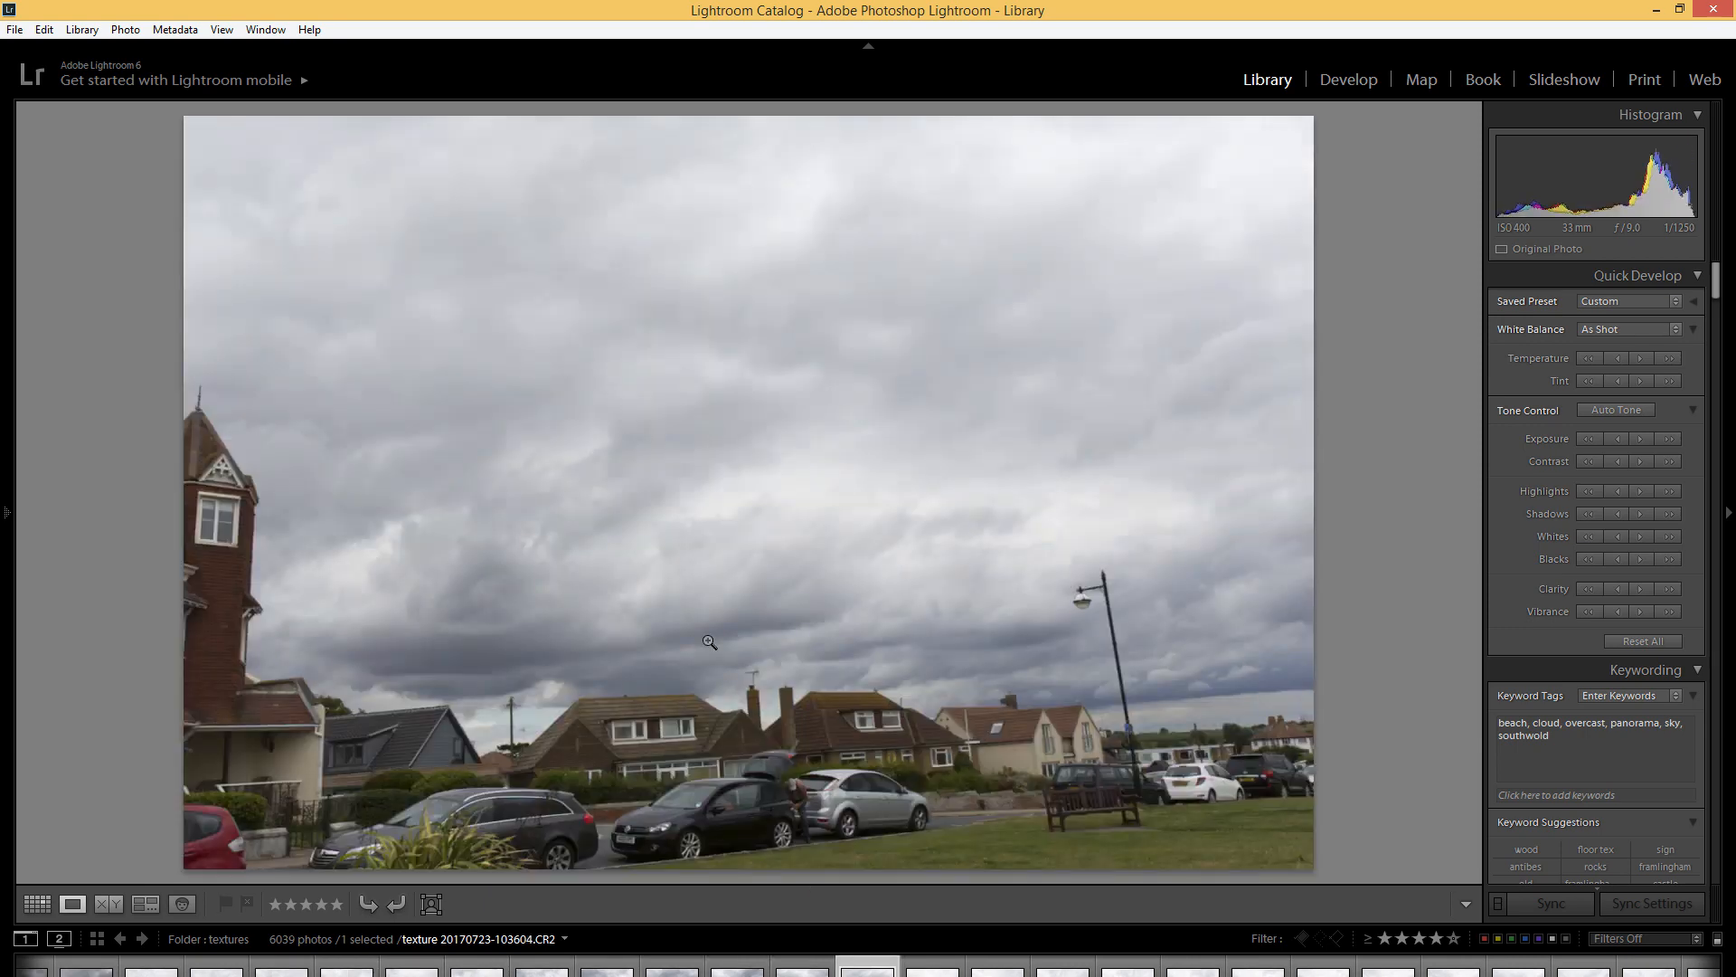
key("Left")
key("Left")
key("Left")
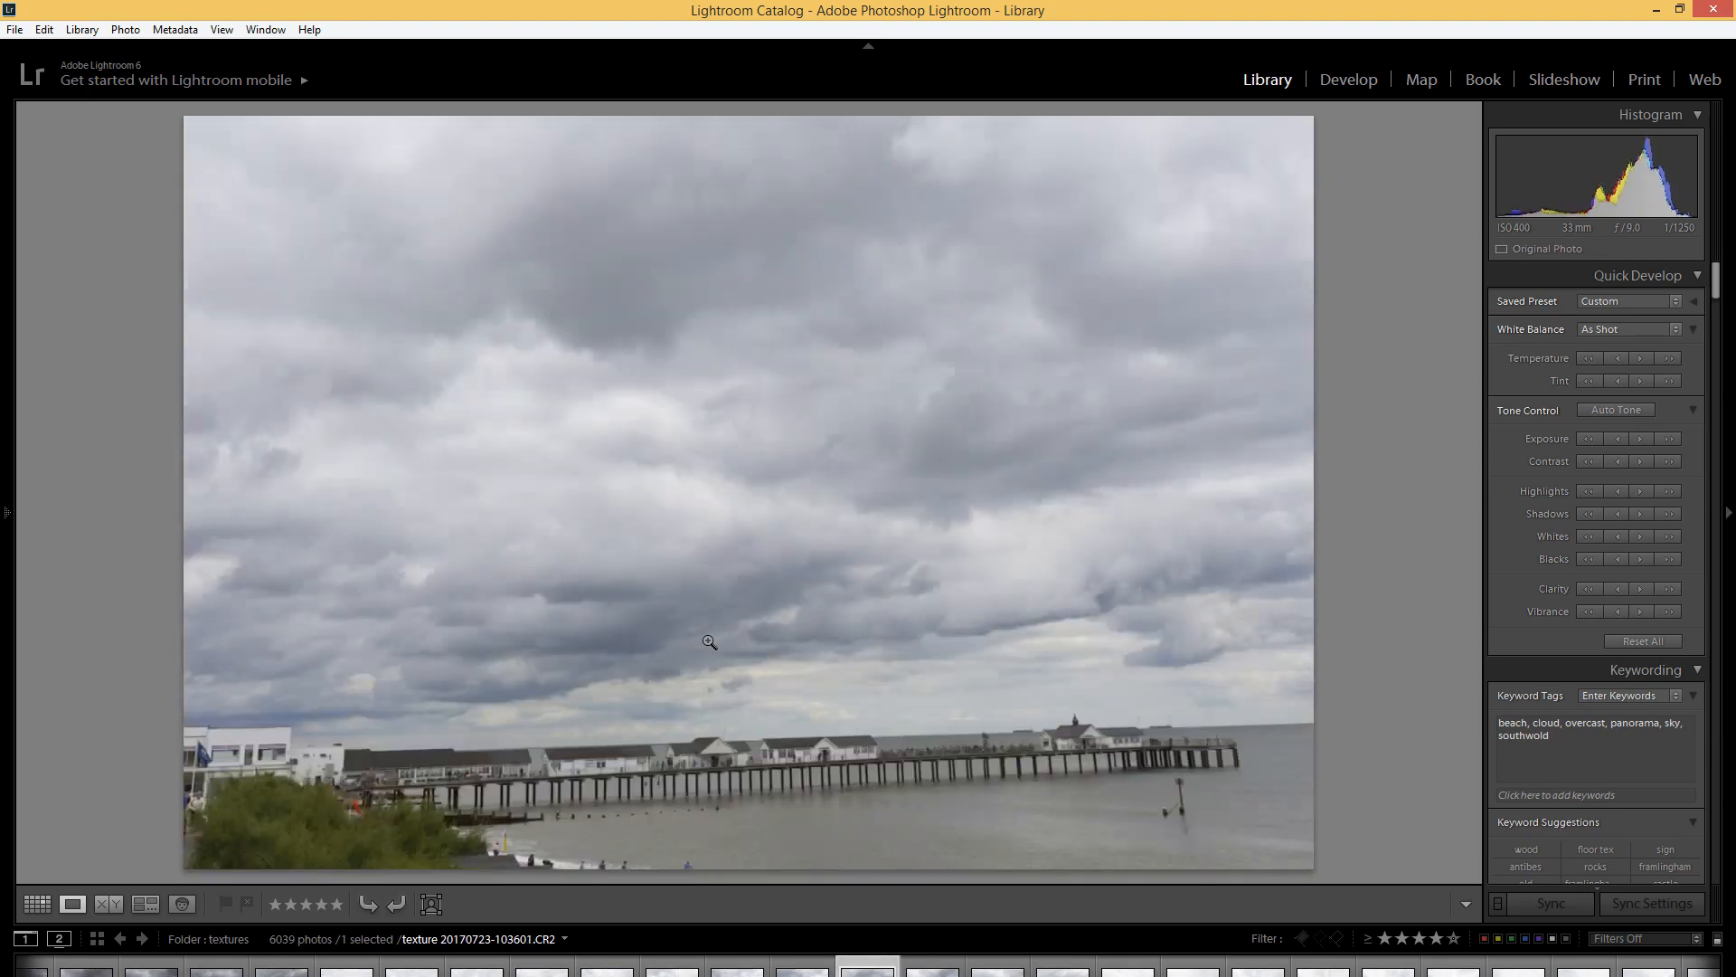
key("Left")
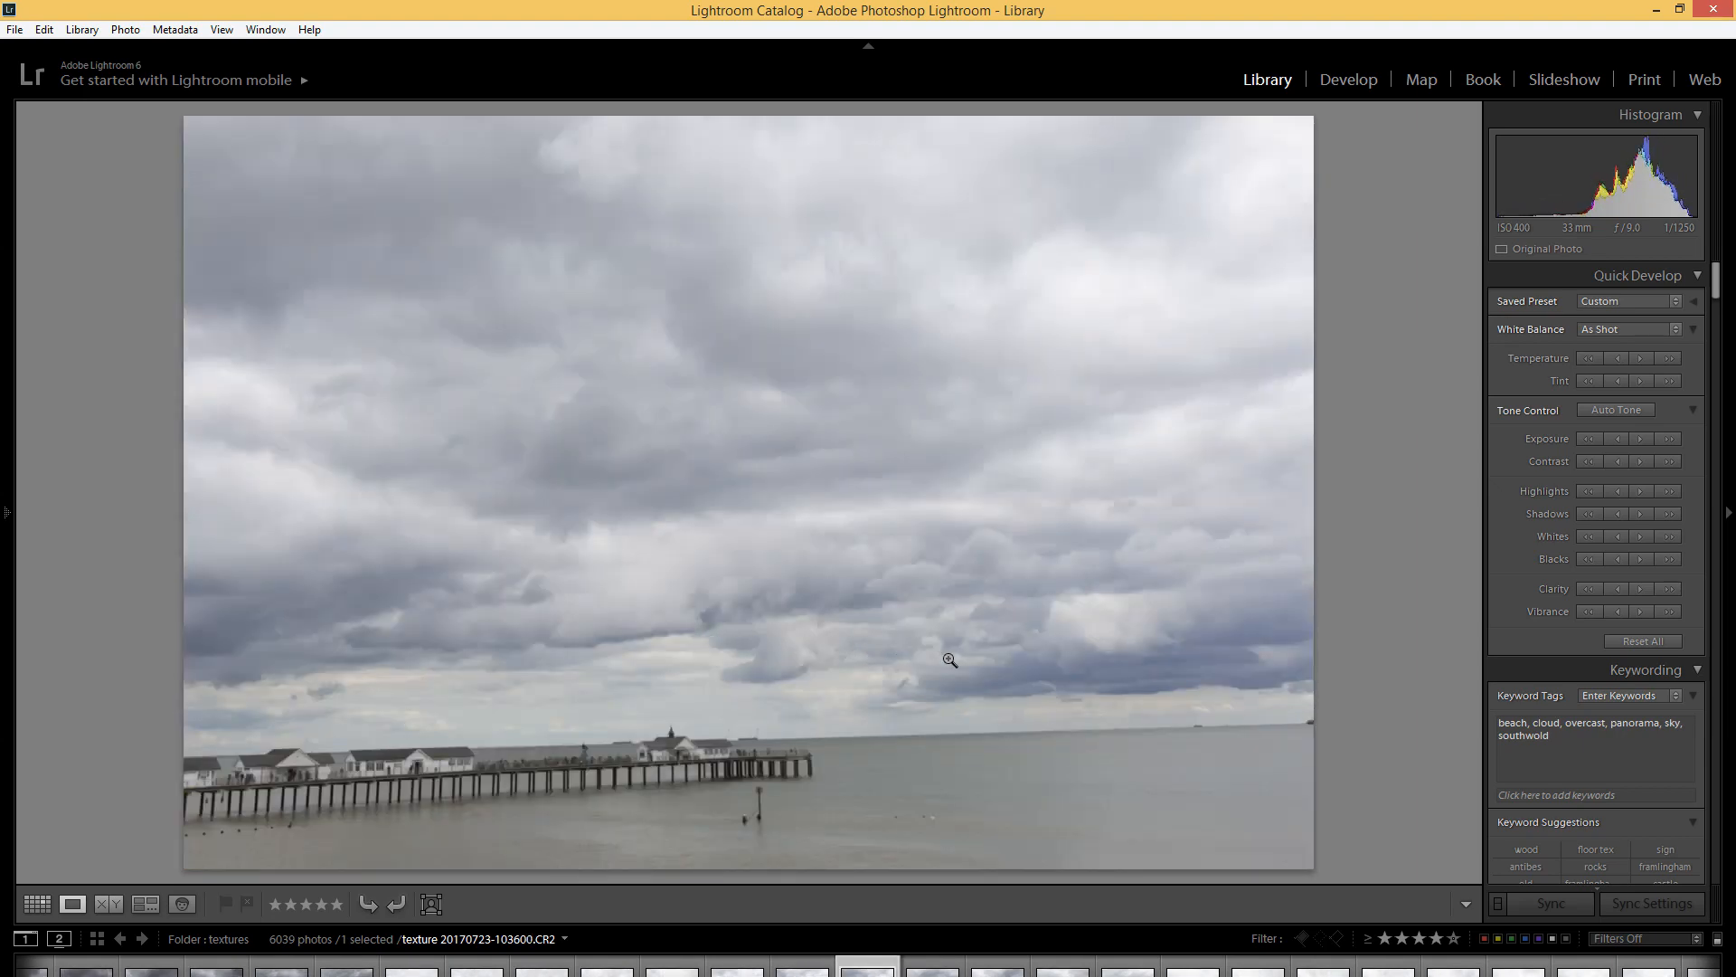
Step back to sea photo texture 20170723-103559.CR2, and switch to Unreal Editor to view the OpenfootageNETfeild2high panorama in its texture editor
key("Left")
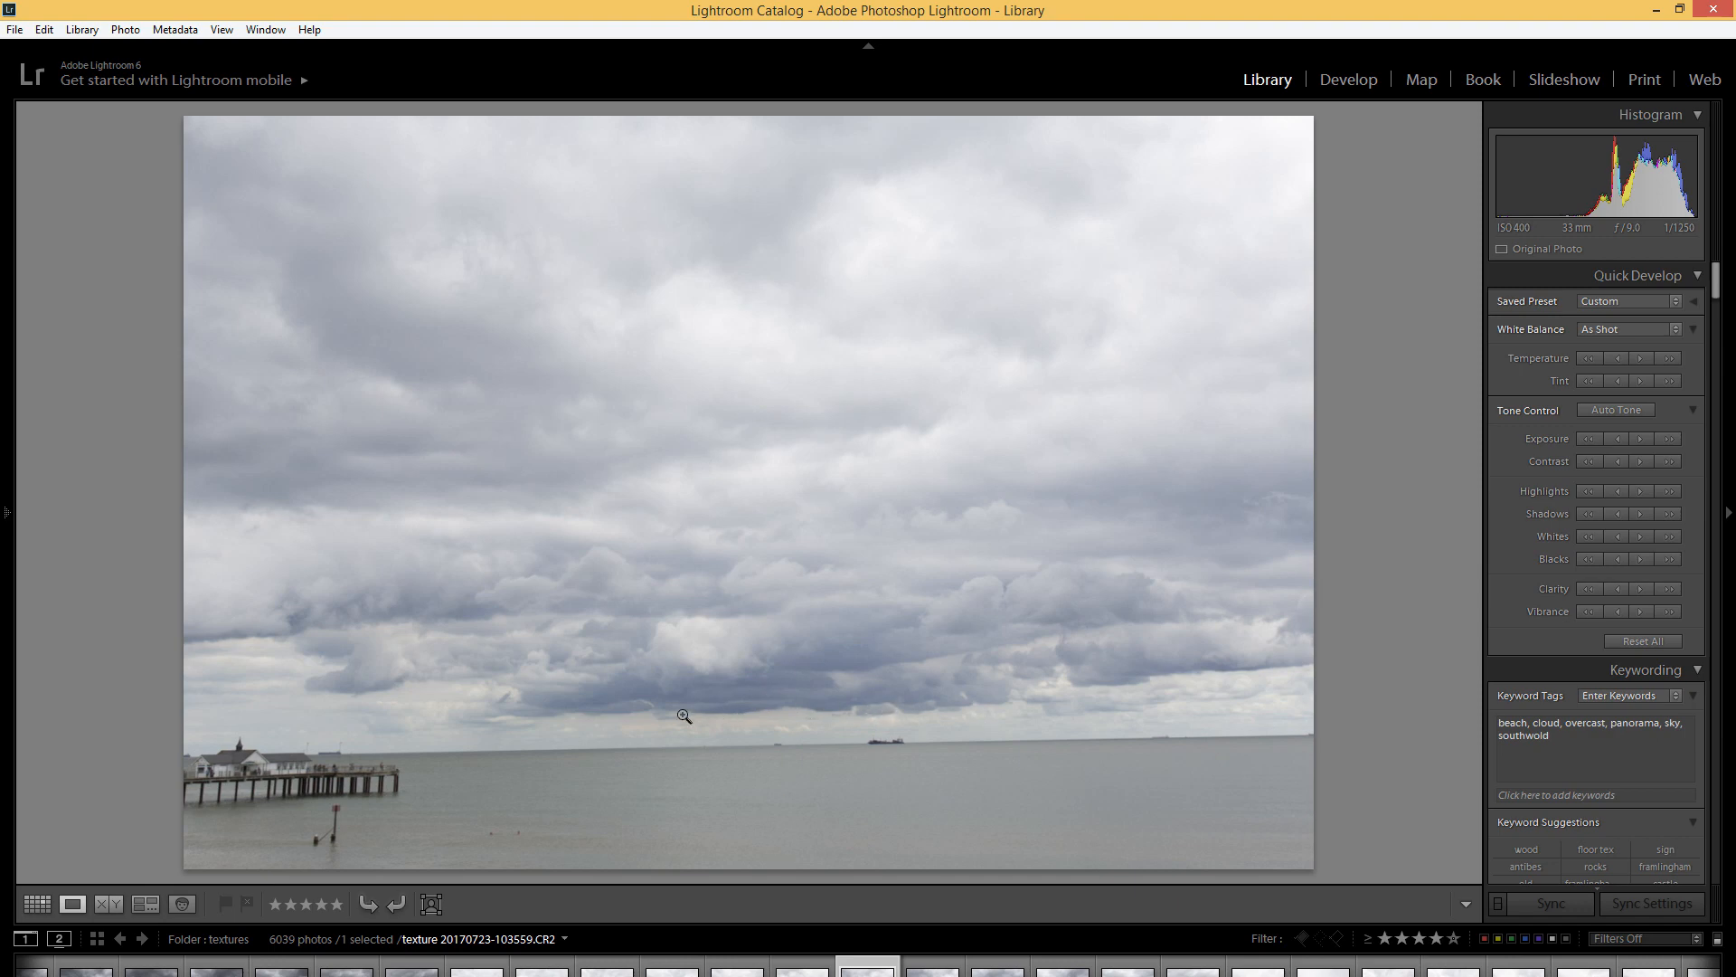
left_click(857, 976)
left_click(763, 961)
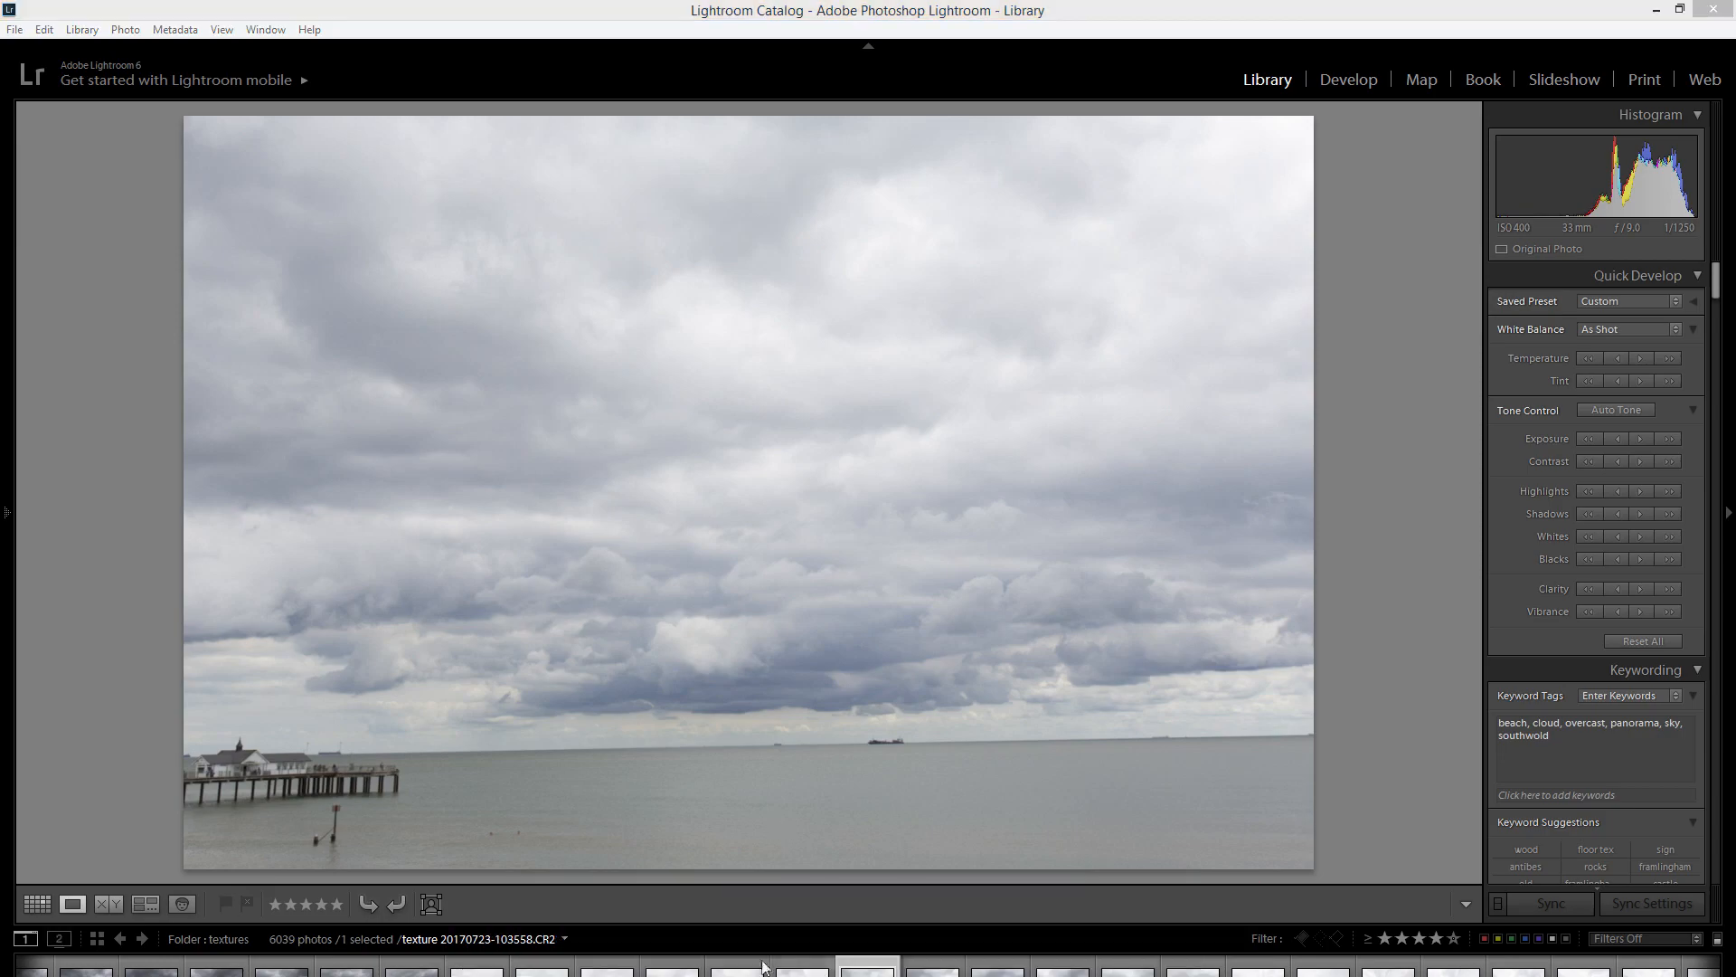
left_click(254, 740)
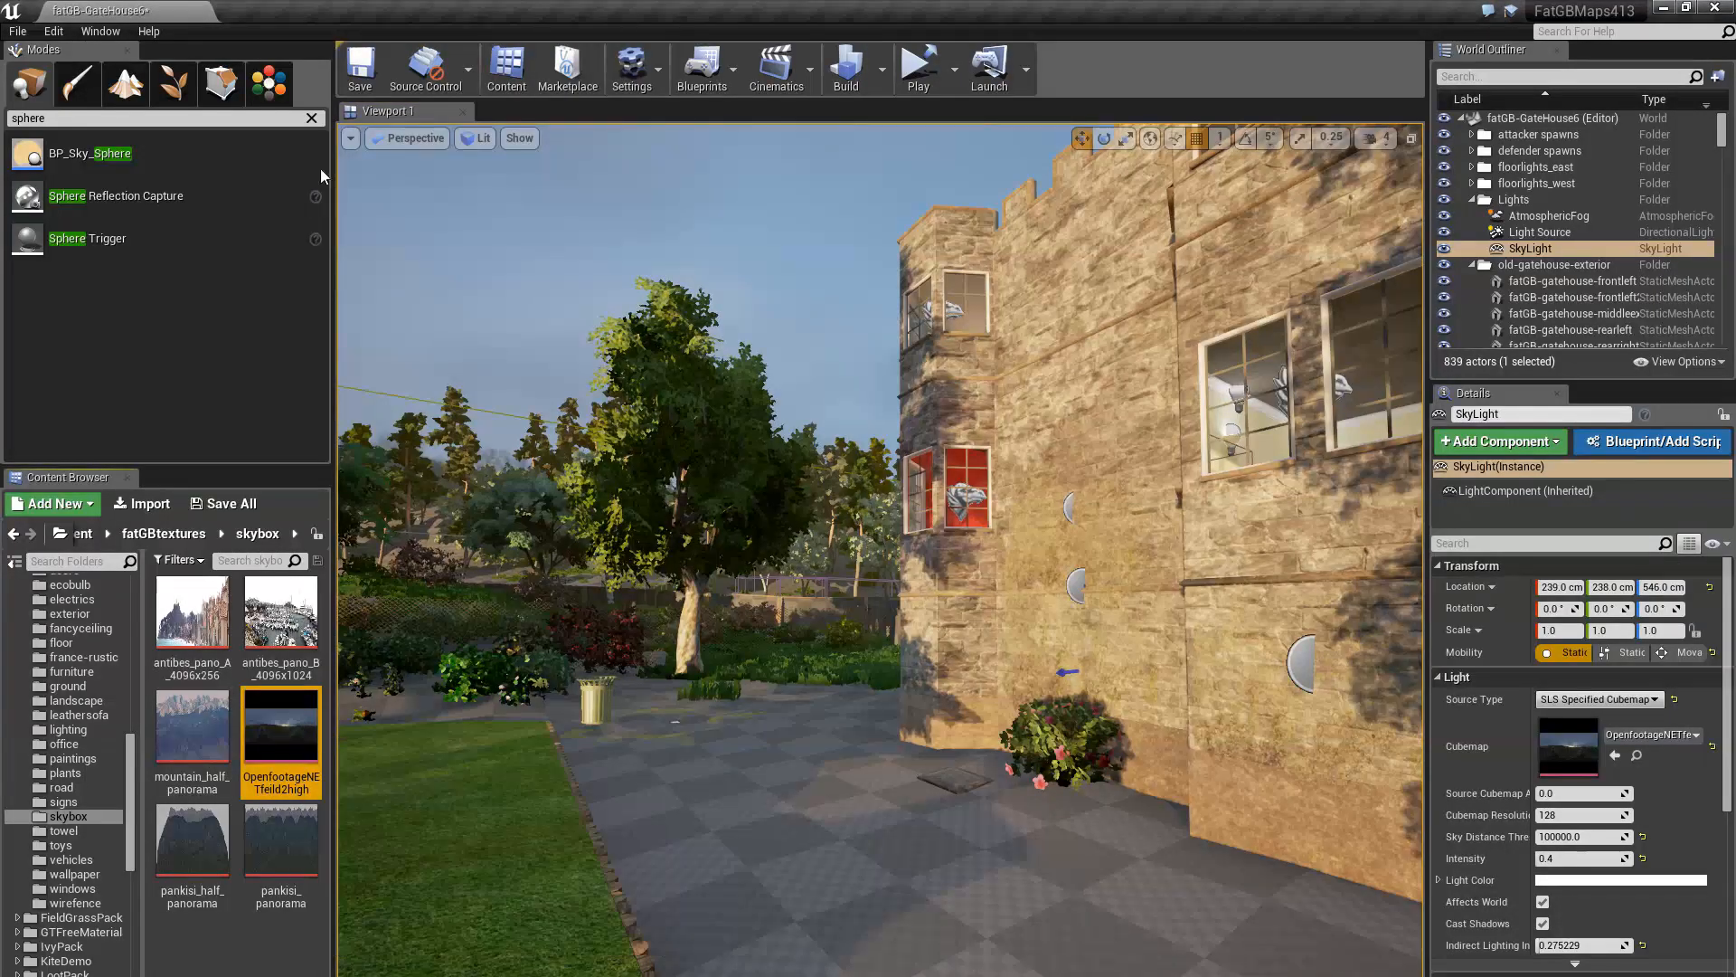
double_click(281, 733)
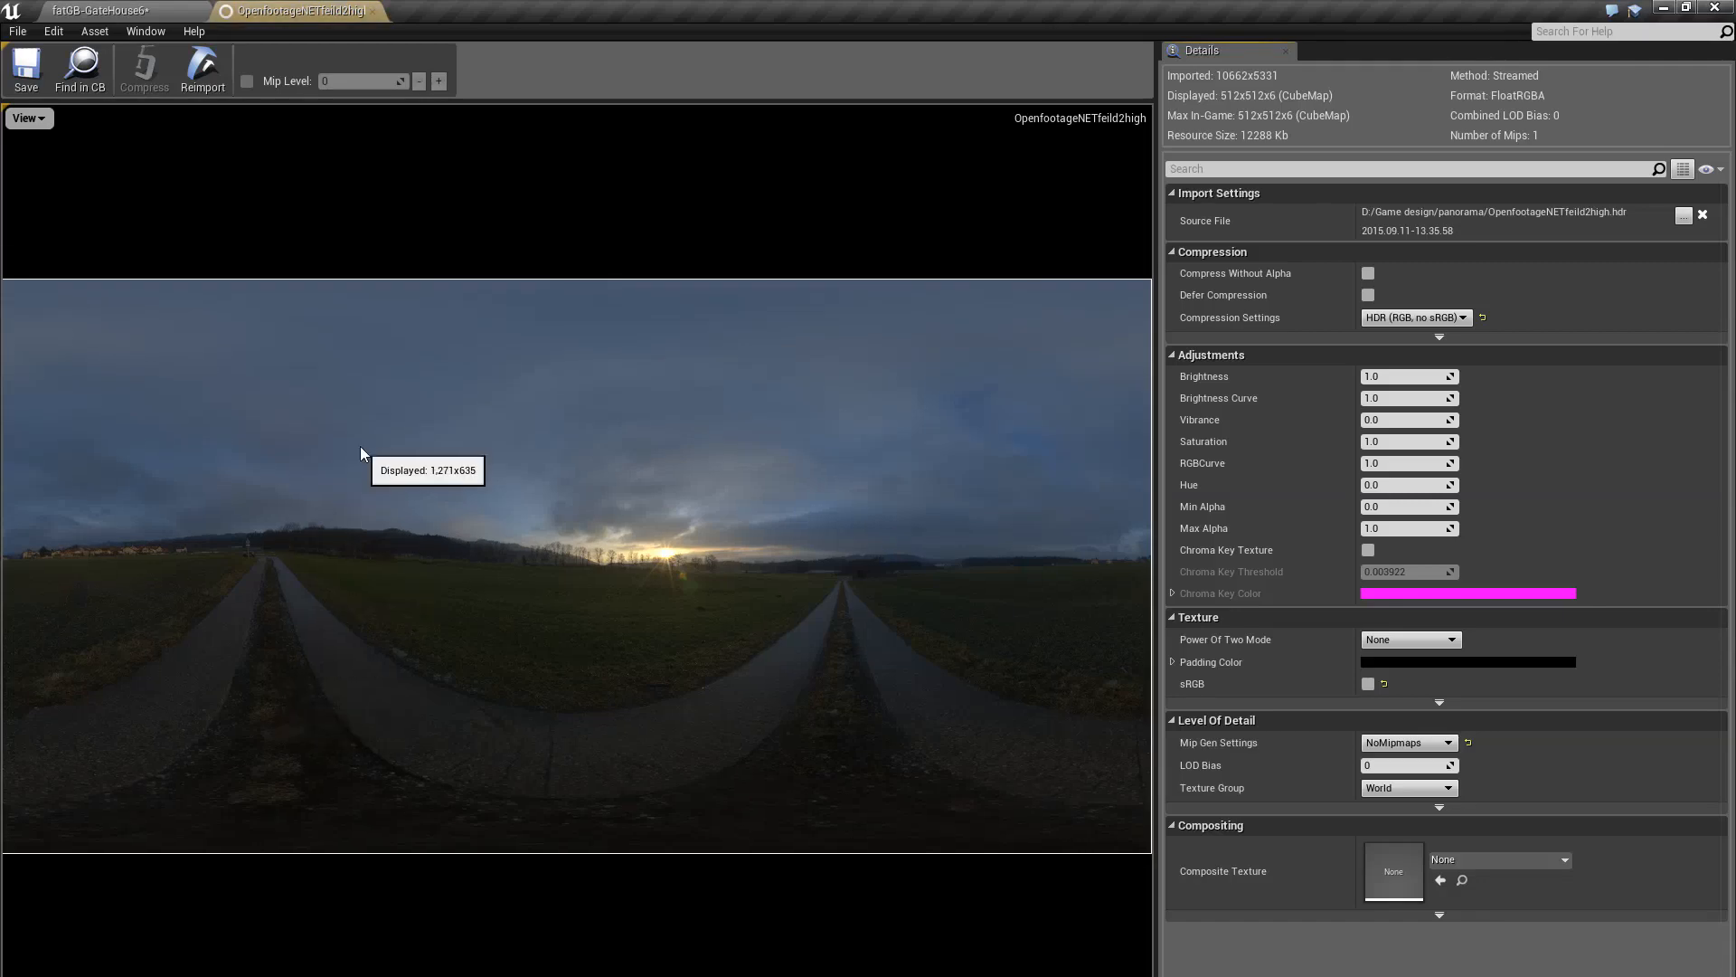
left_click(372, 11)
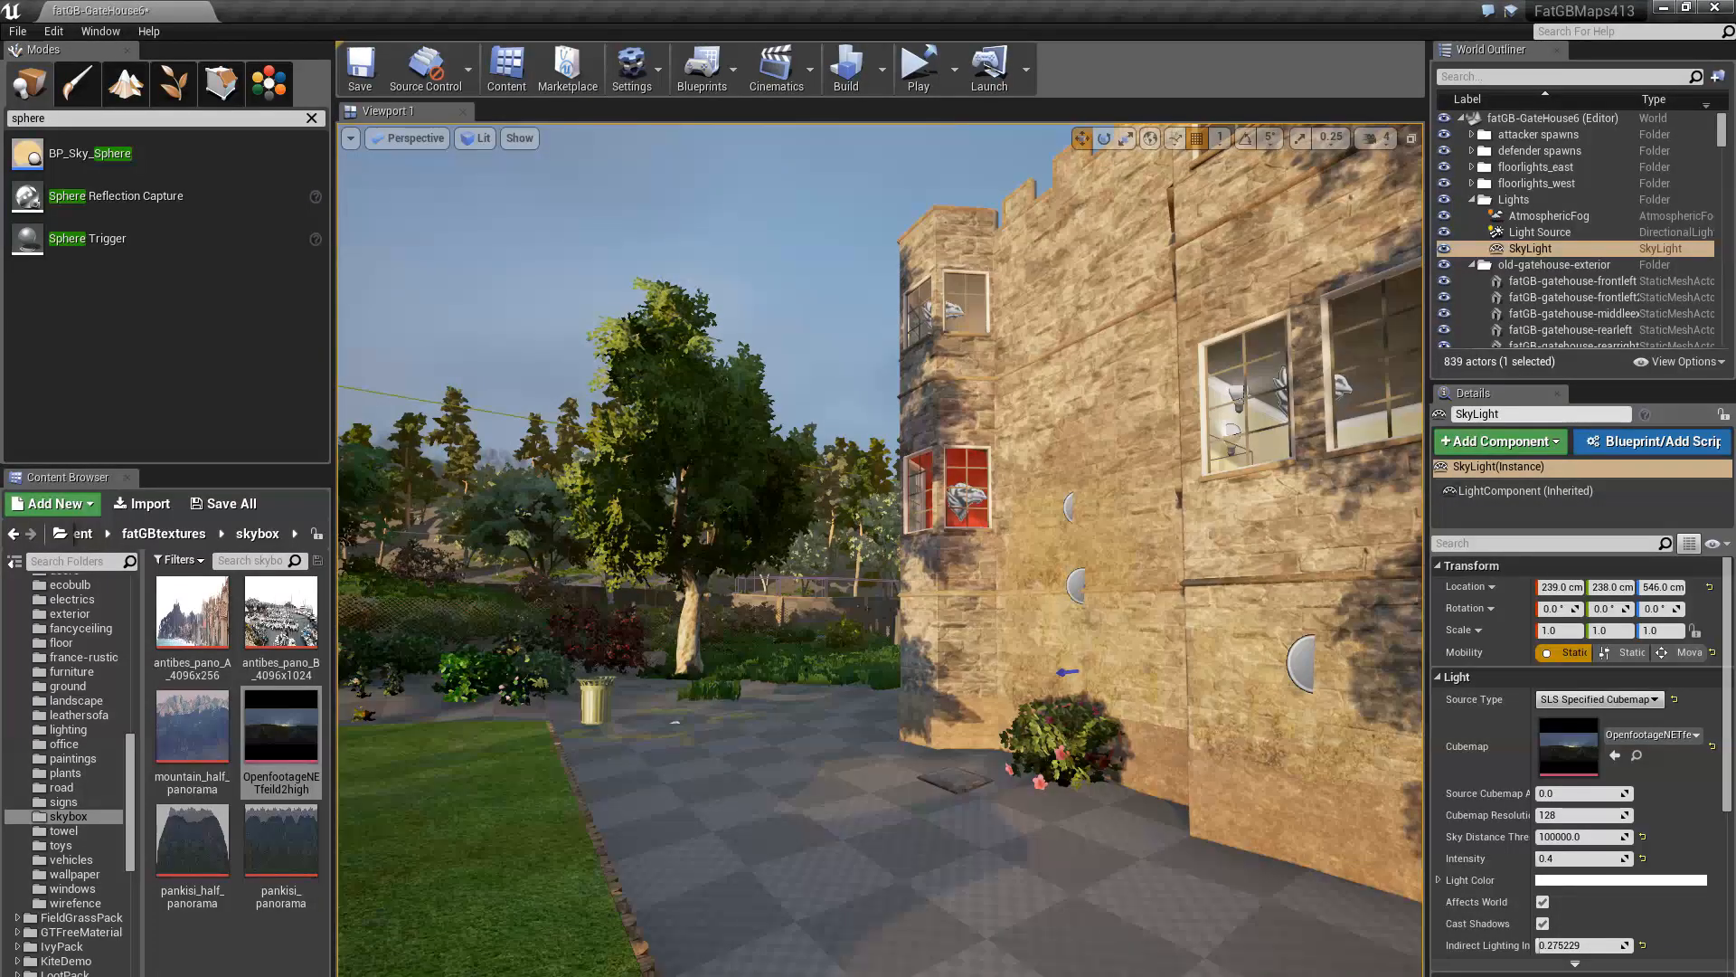
Switch back to Lightroom and find the park photo texture 20170608-143223.CR2 in the textures folder
left_click(903, 976)
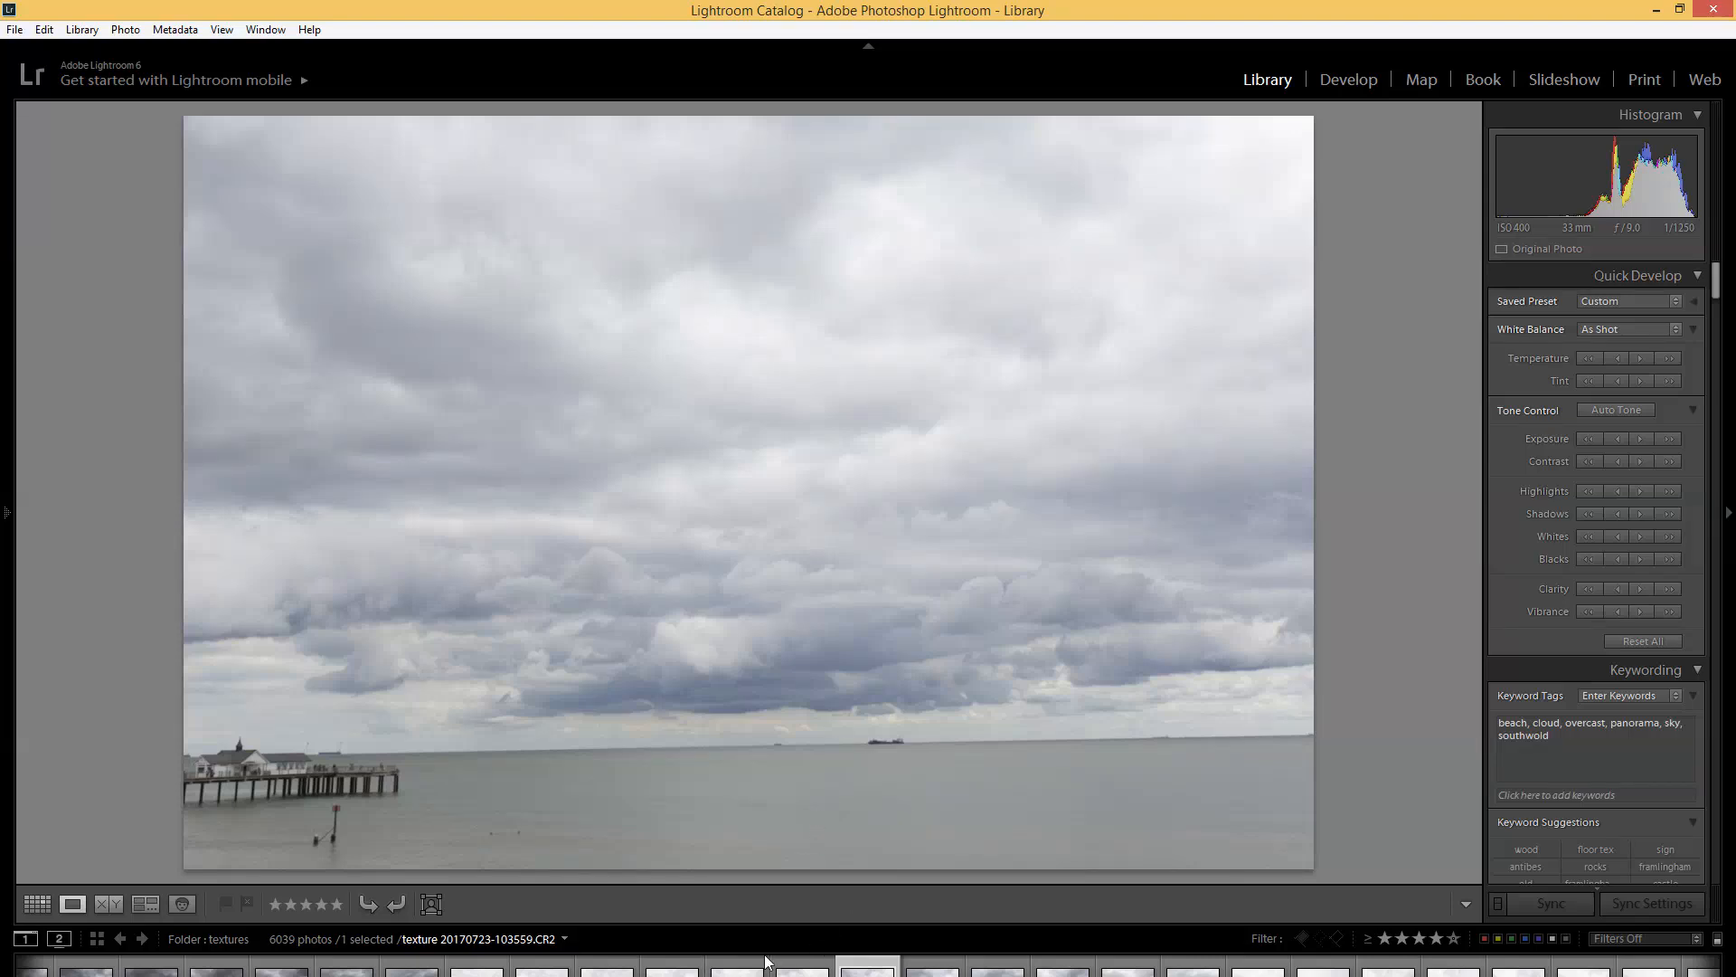
scroll(765, 971, "down", 3)
scroll(765, 971, "down", 8)
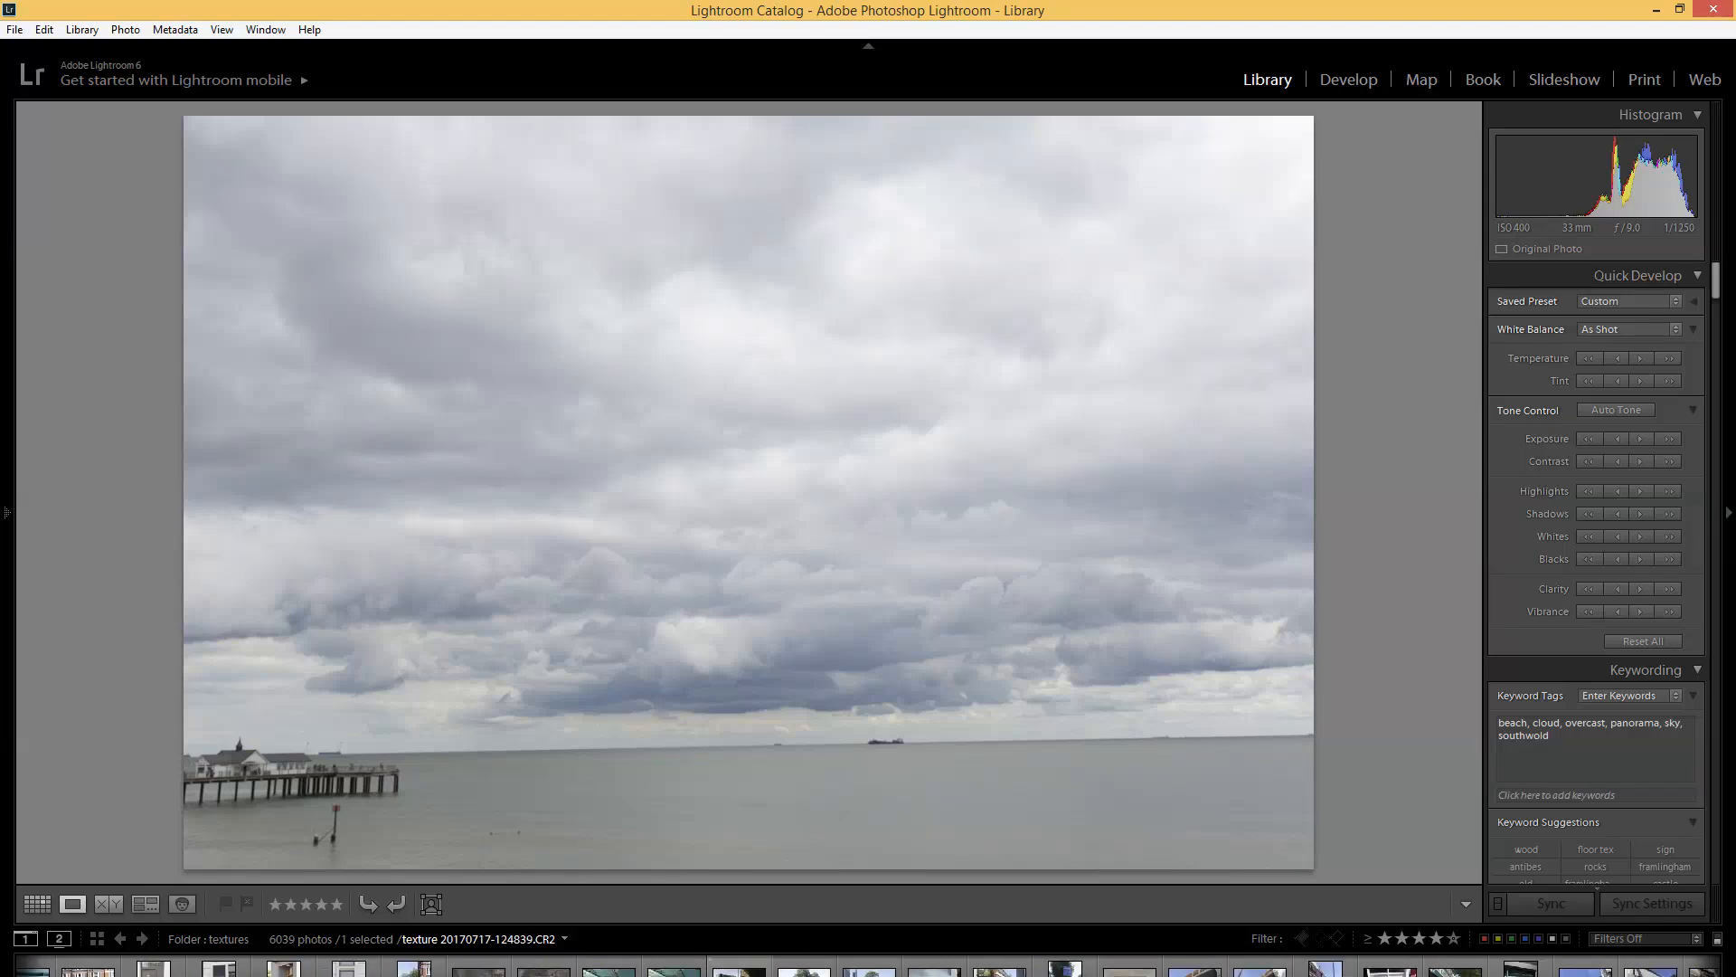
scroll(765, 971, "down", 8)
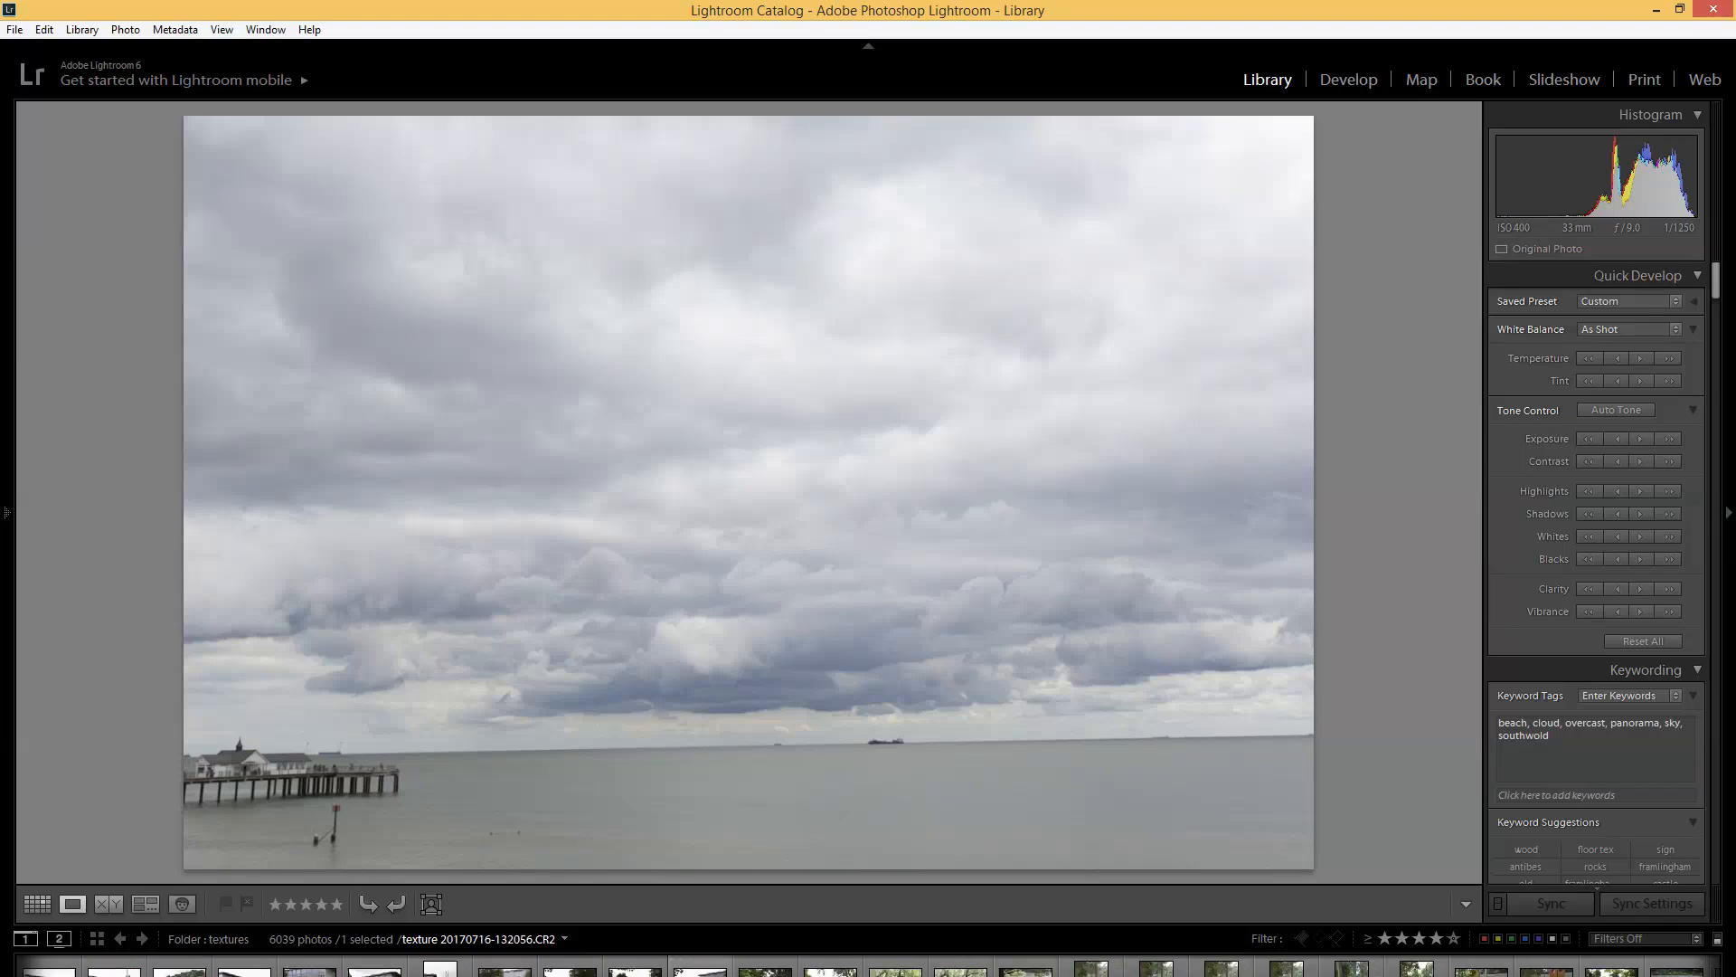
scroll(766, 971, "down", 8)
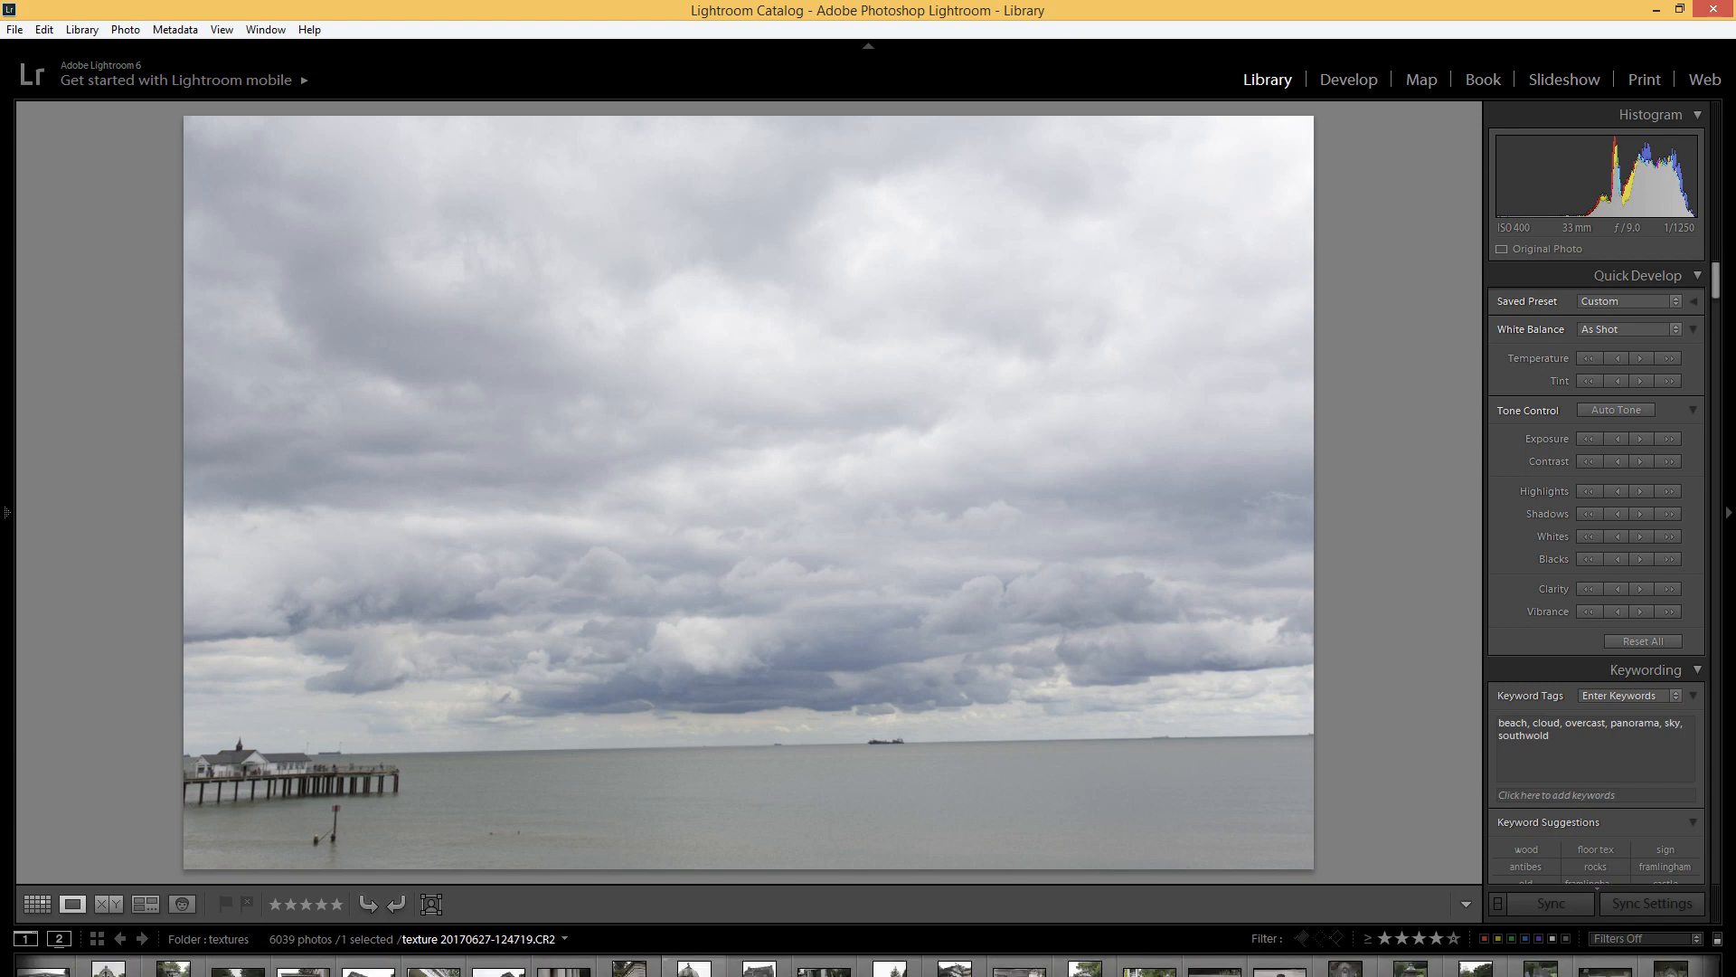
scroll(765, 971, "down", 8)
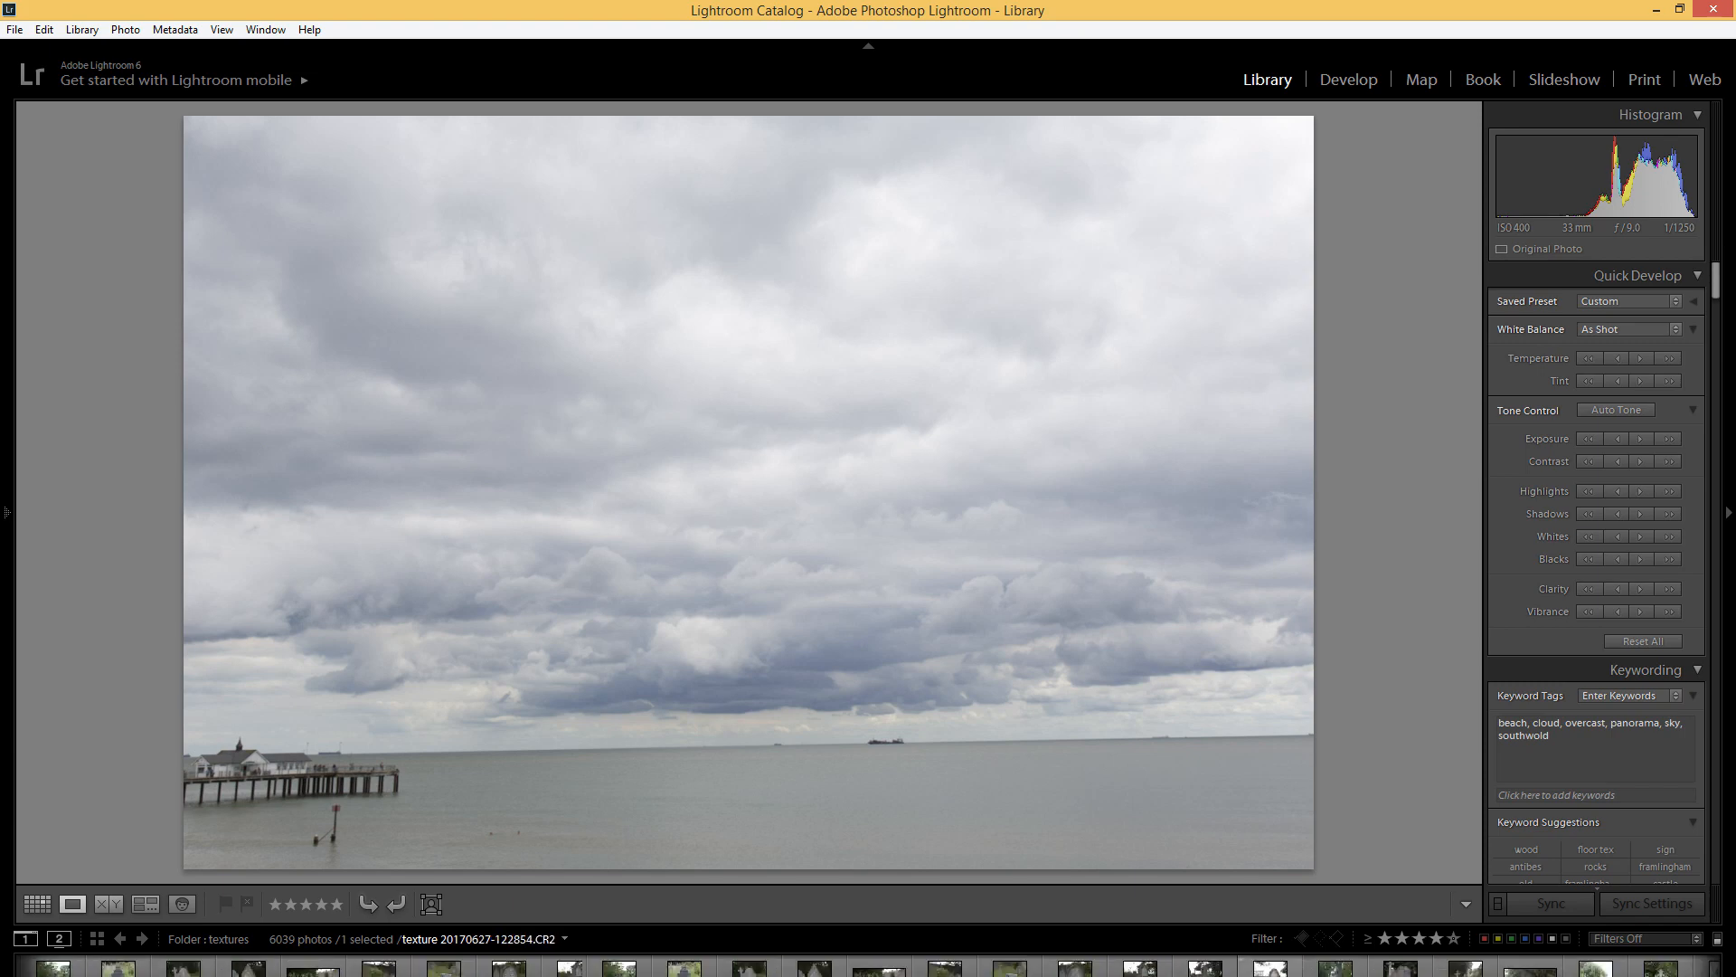
left_click(717, 970)
scroll(592, 972, "down", 6)
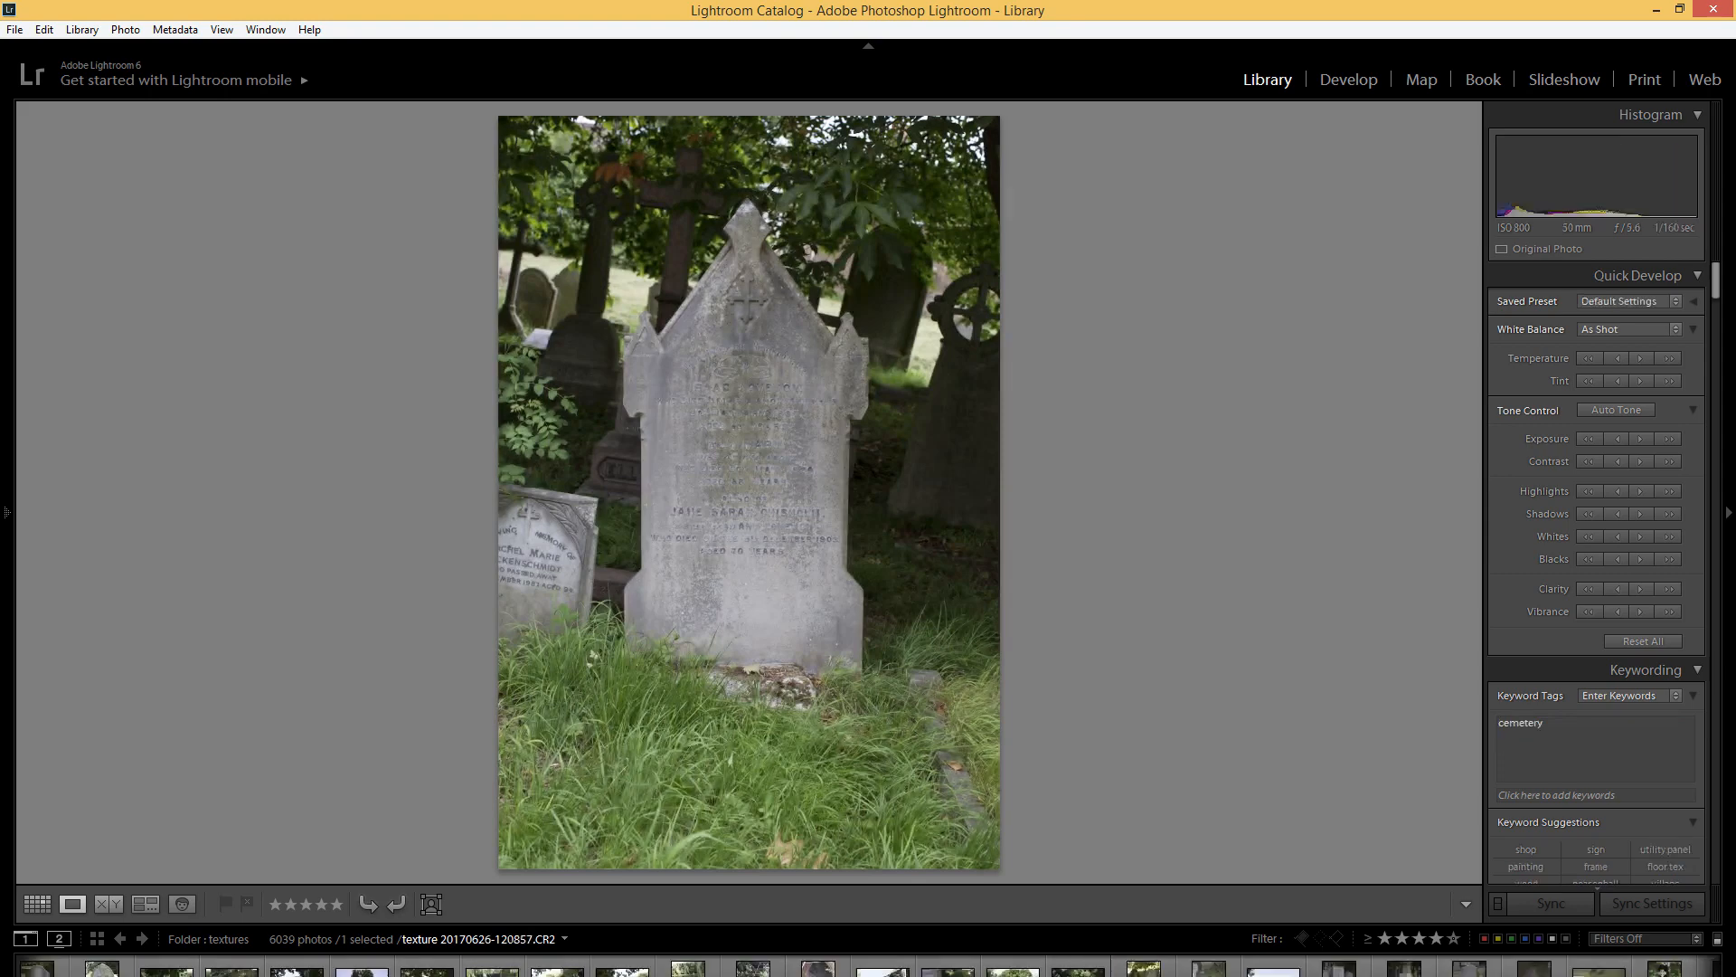
scroll(592, 972, "down", 8)
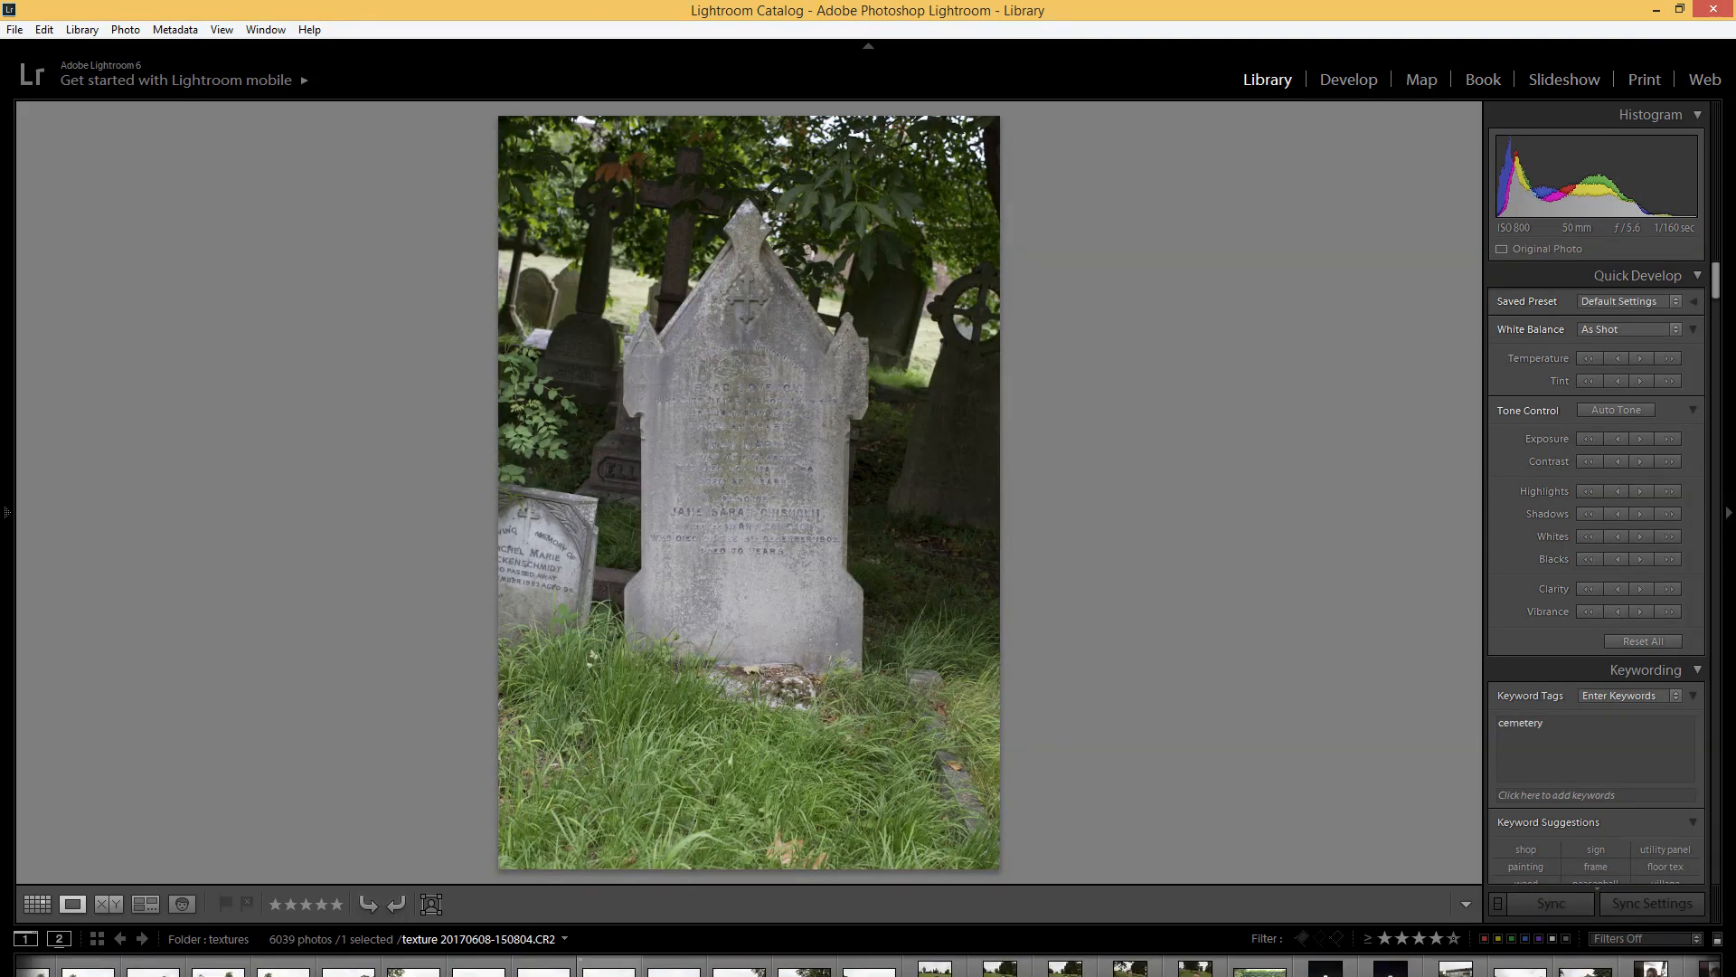
scroll(592, 972, "down", 8)
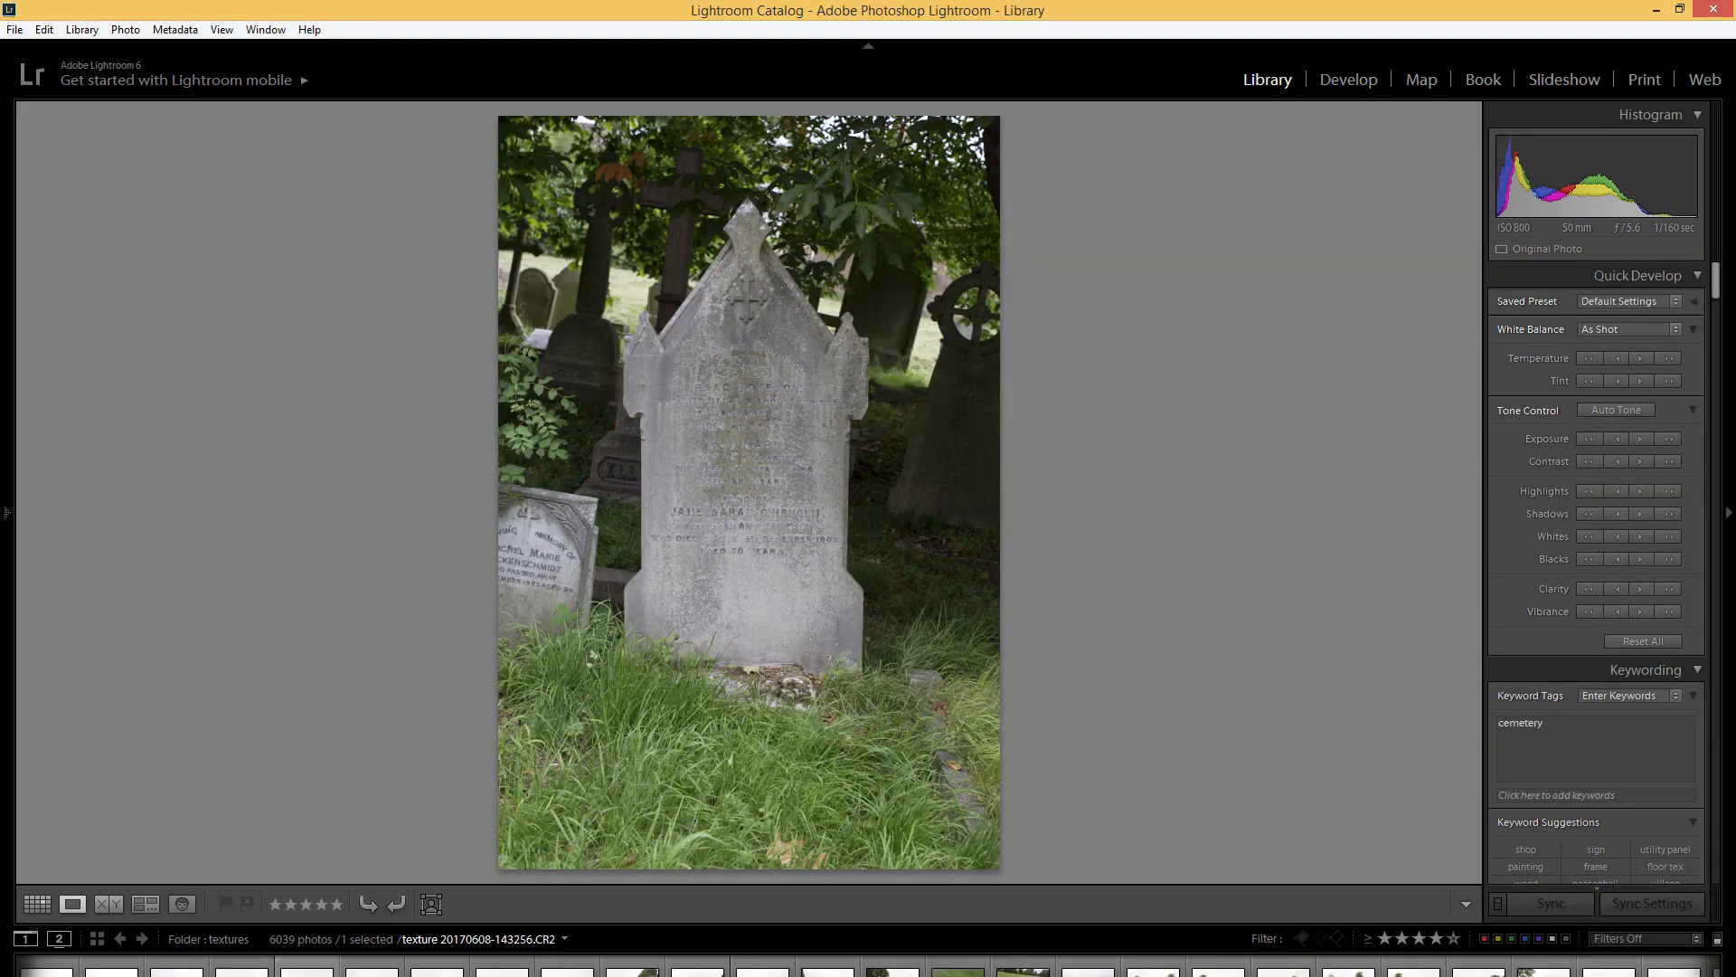
scroll(305, 972, "down", 3)
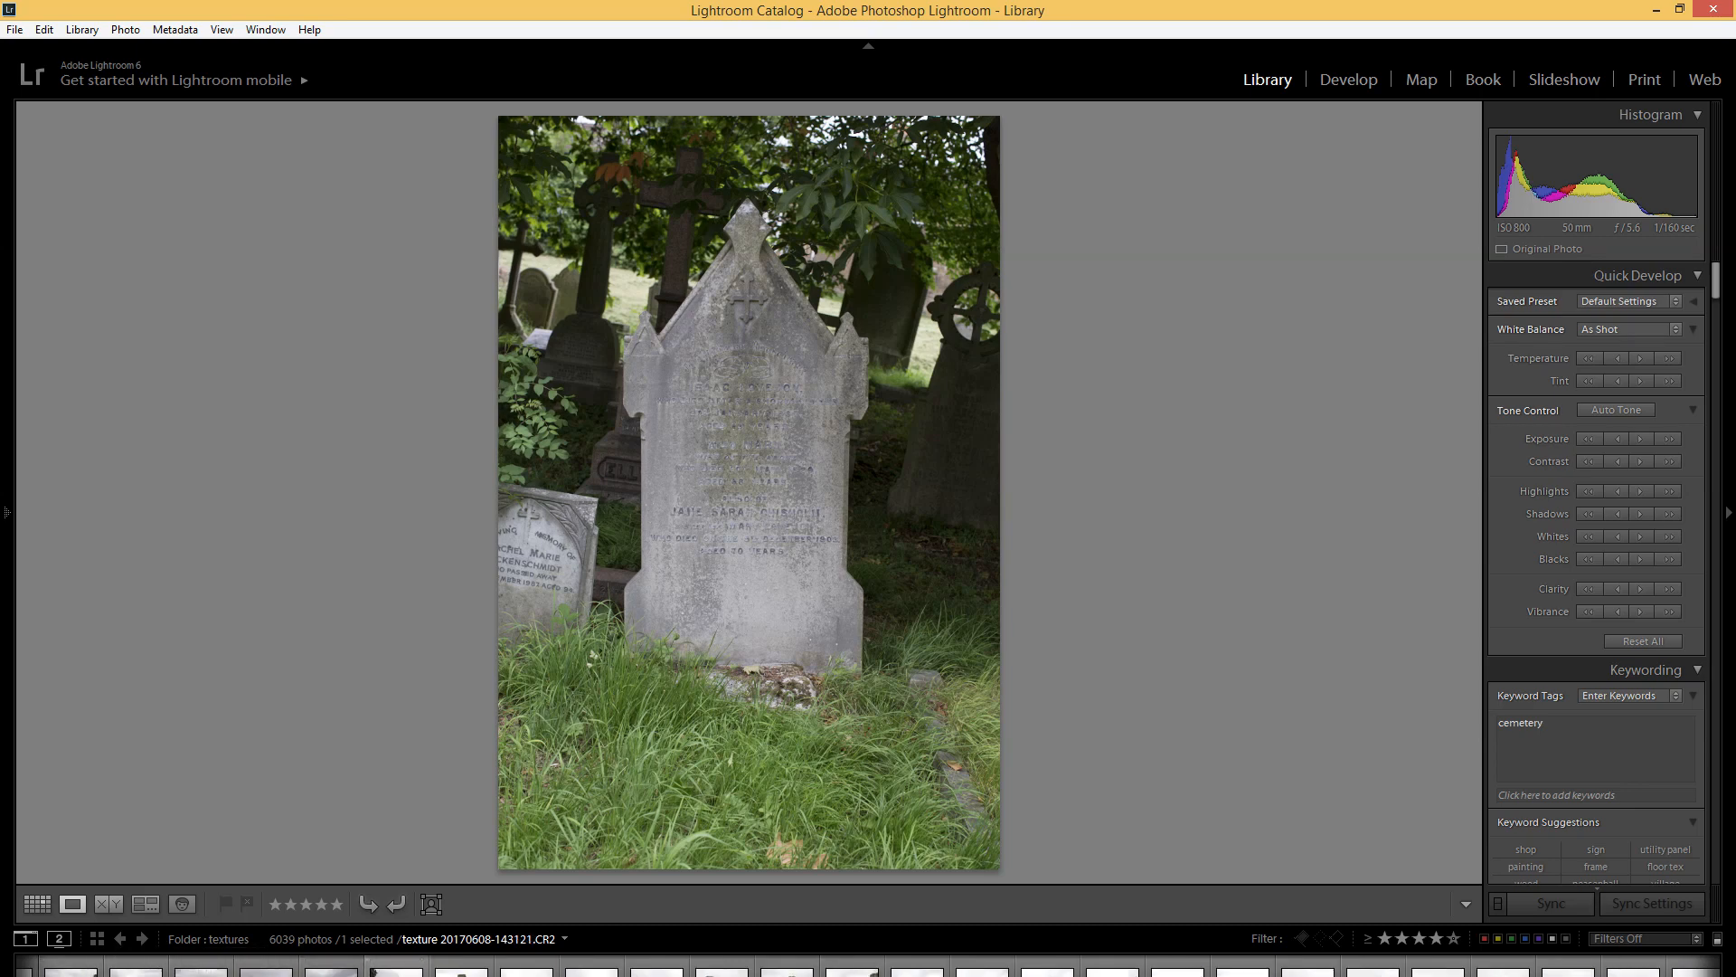
left_click(398, 972)
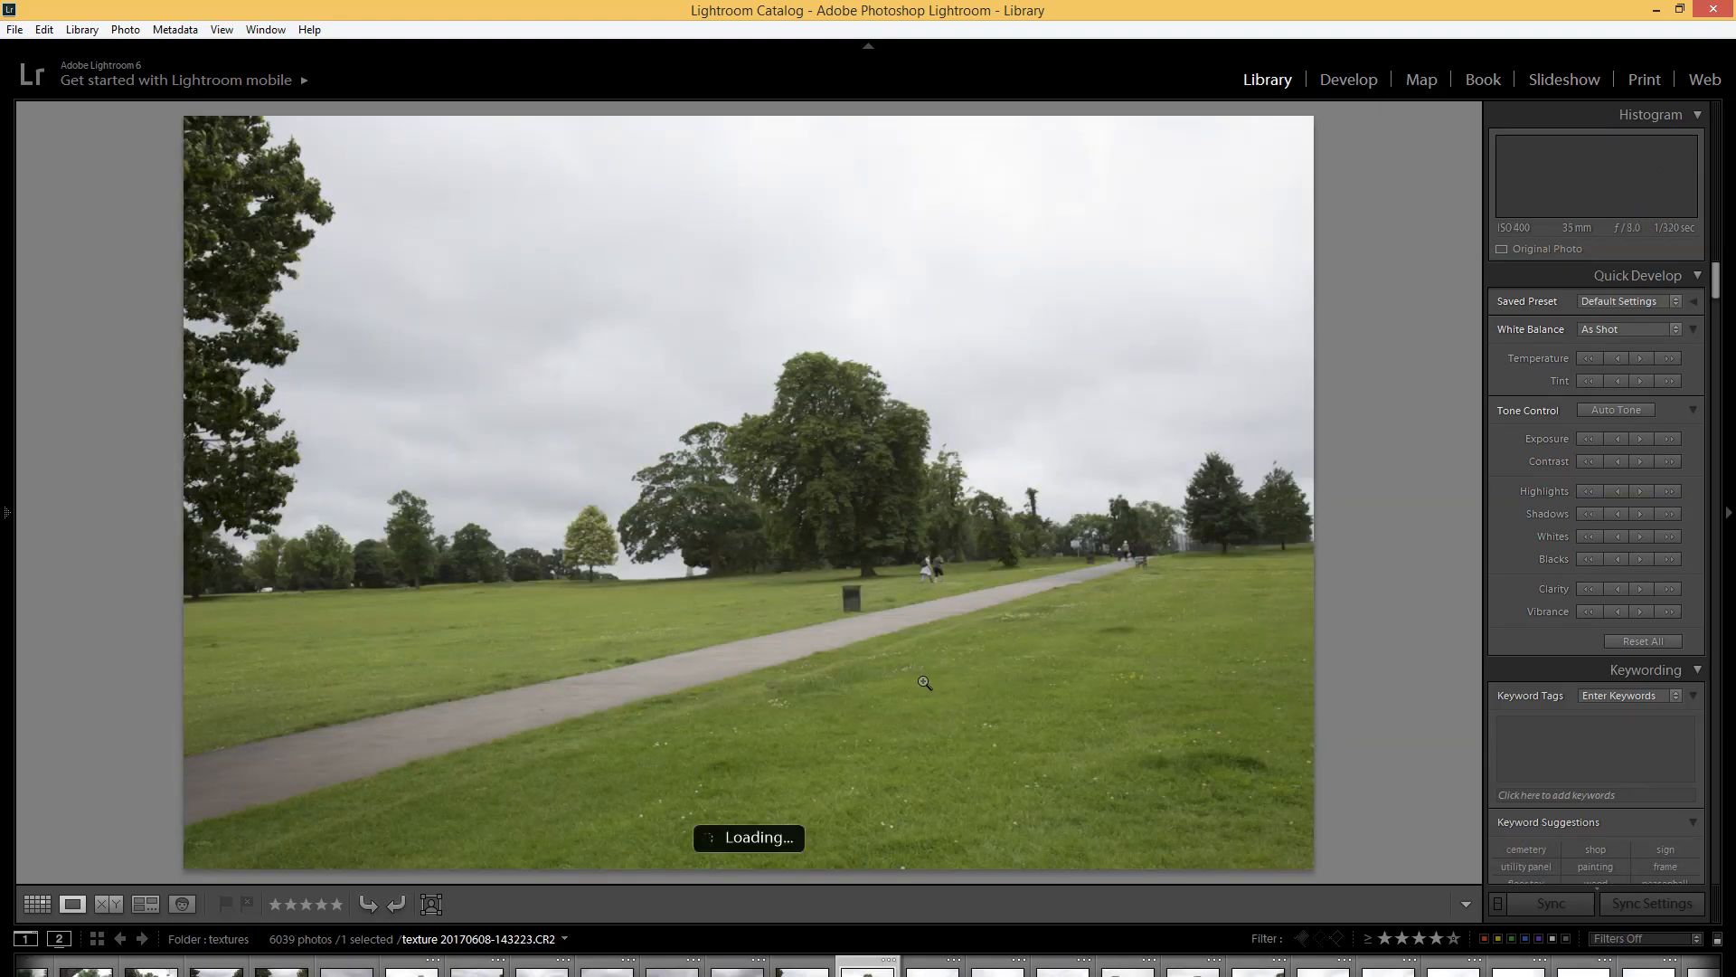
Browse the park panorama photos of the trees, path and bench up to texture 20170608-143250.CR2
key("Right")
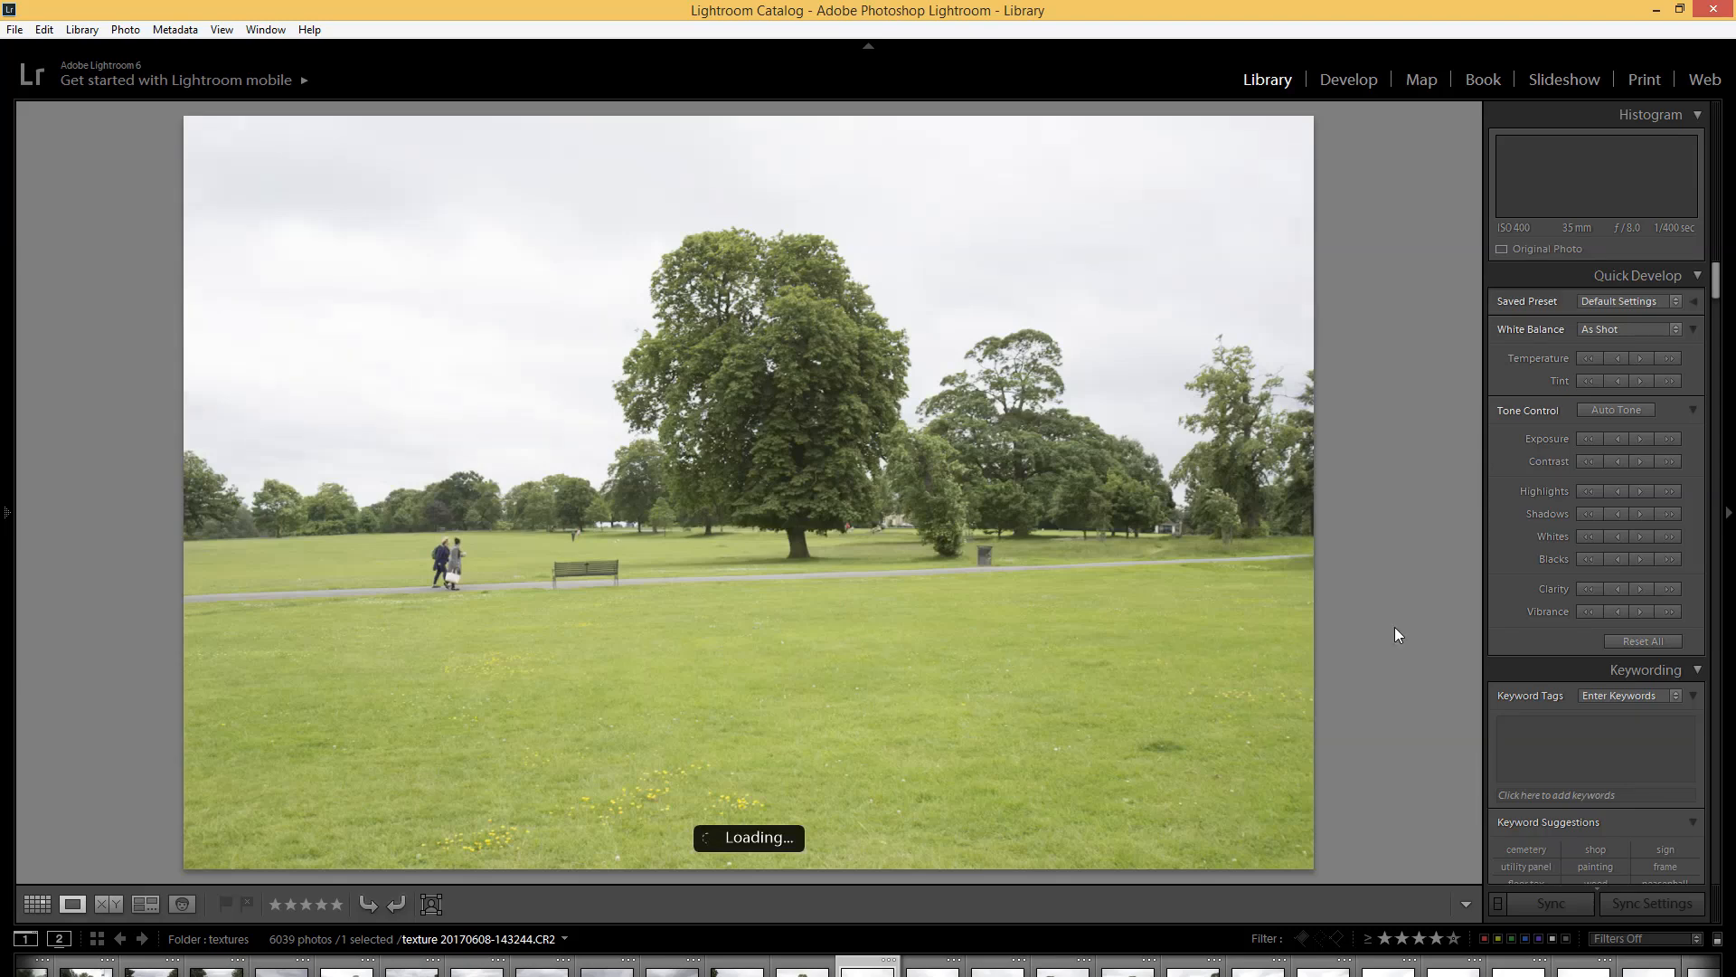
key("Right")
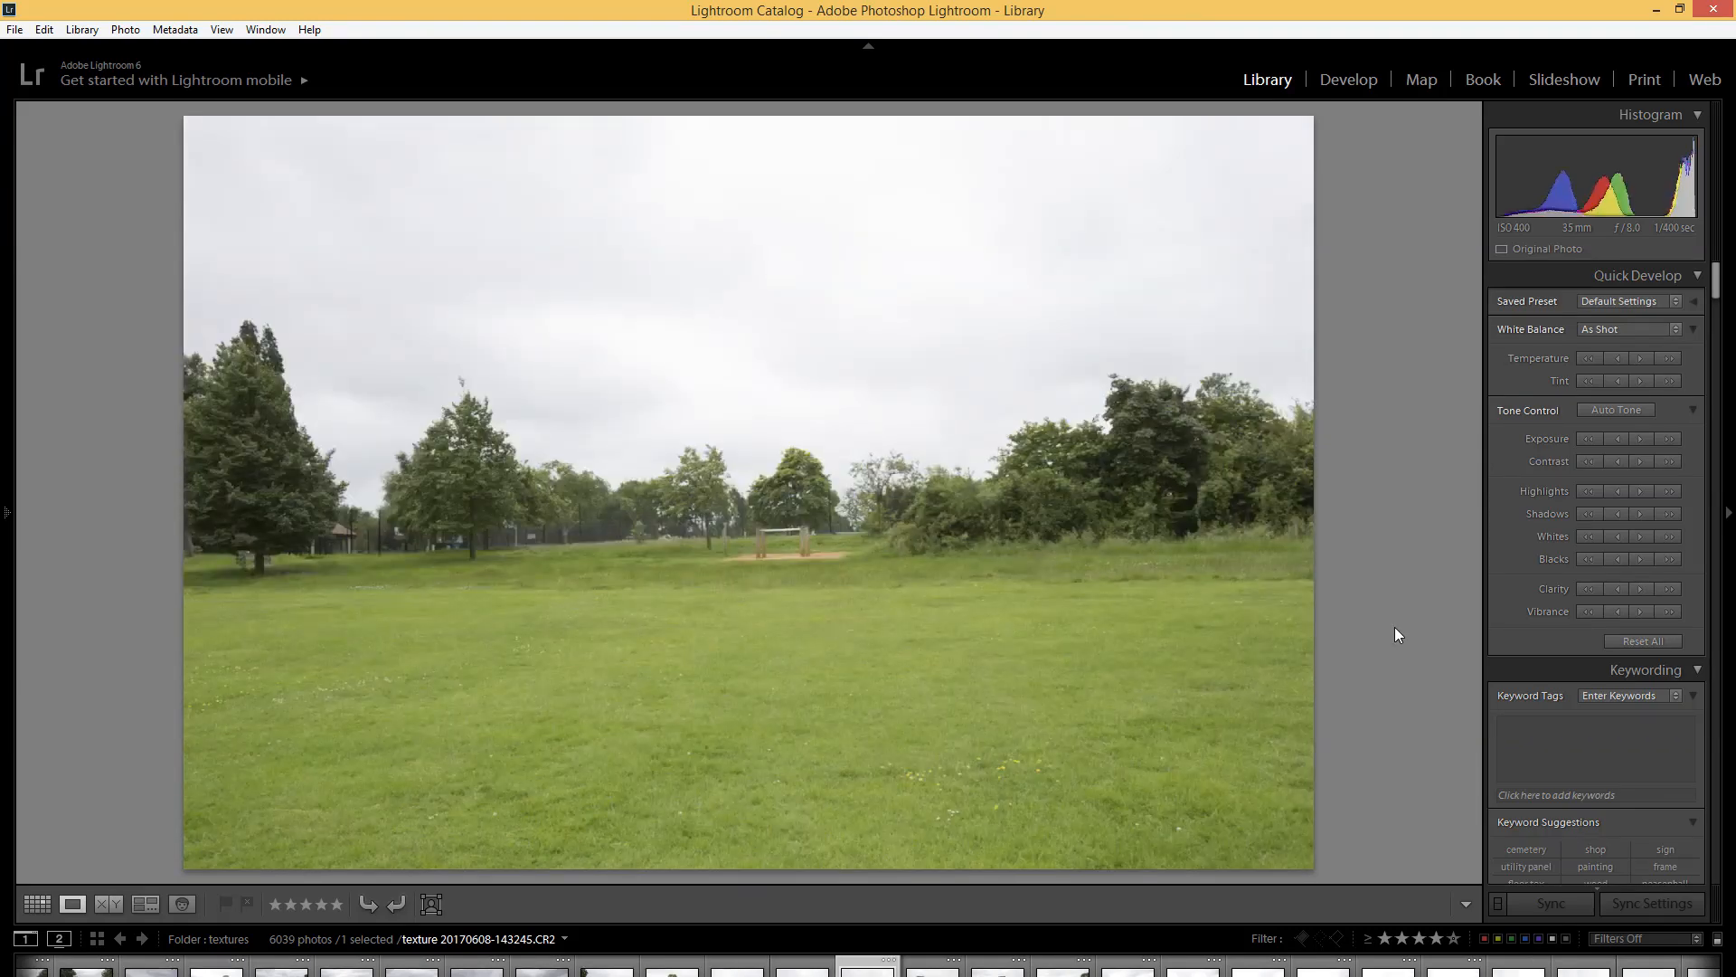
key("Right")
key("Right")
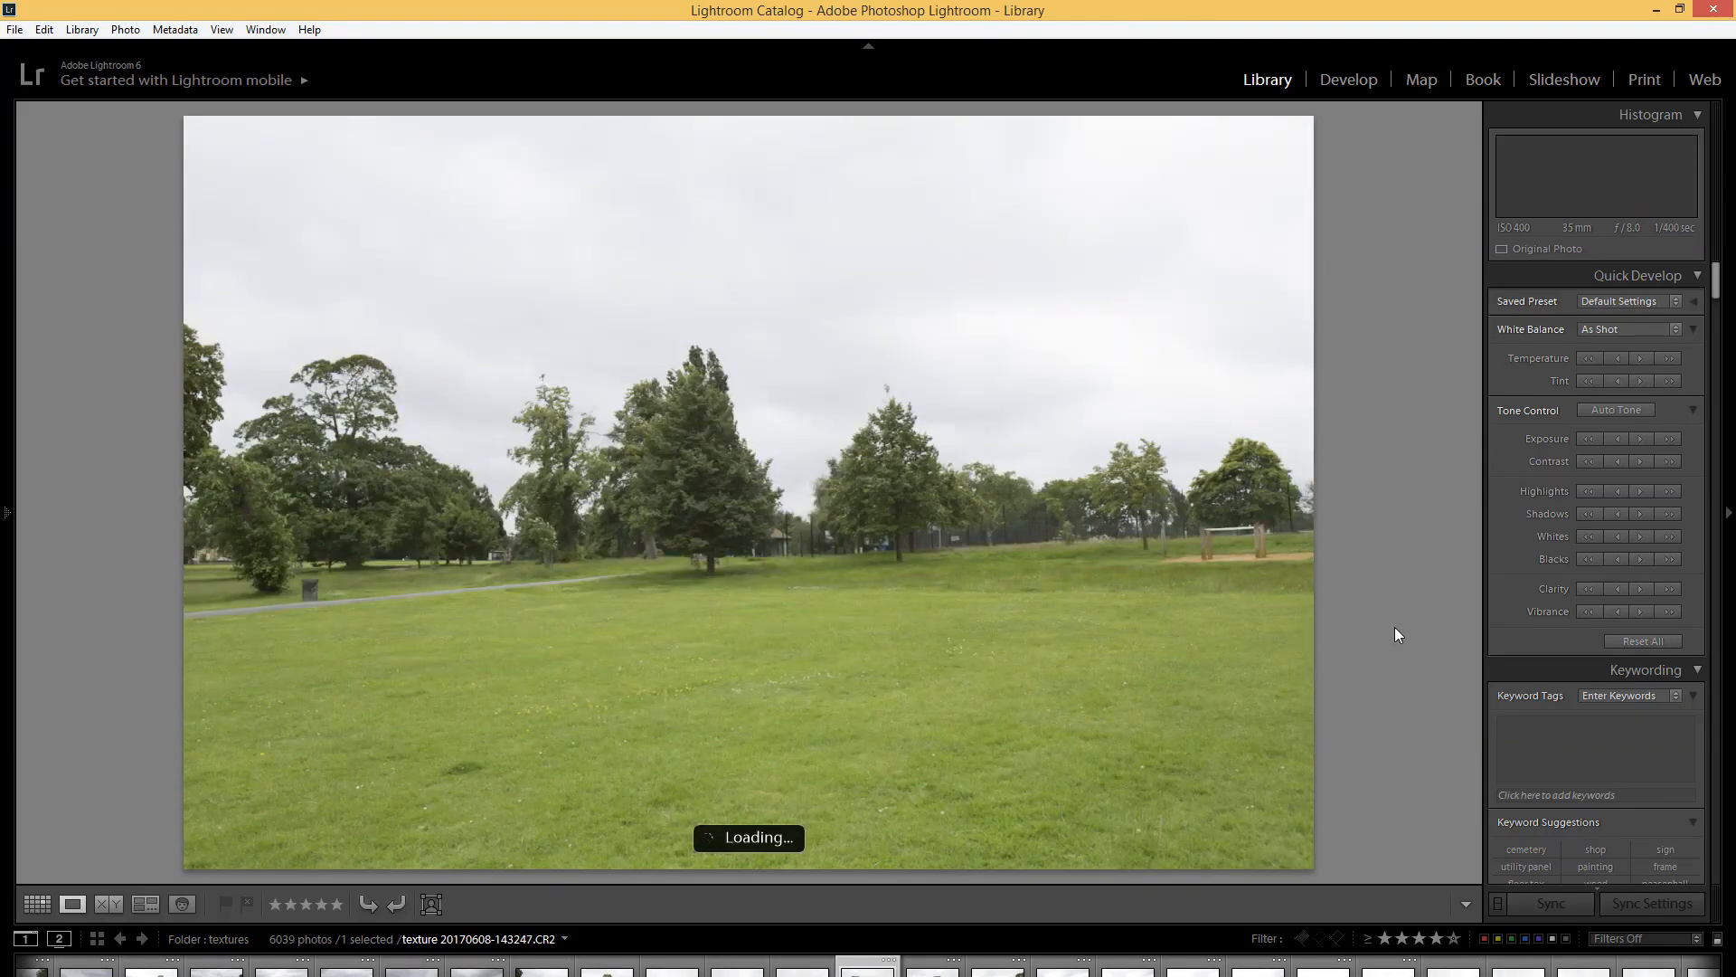
key("Right")
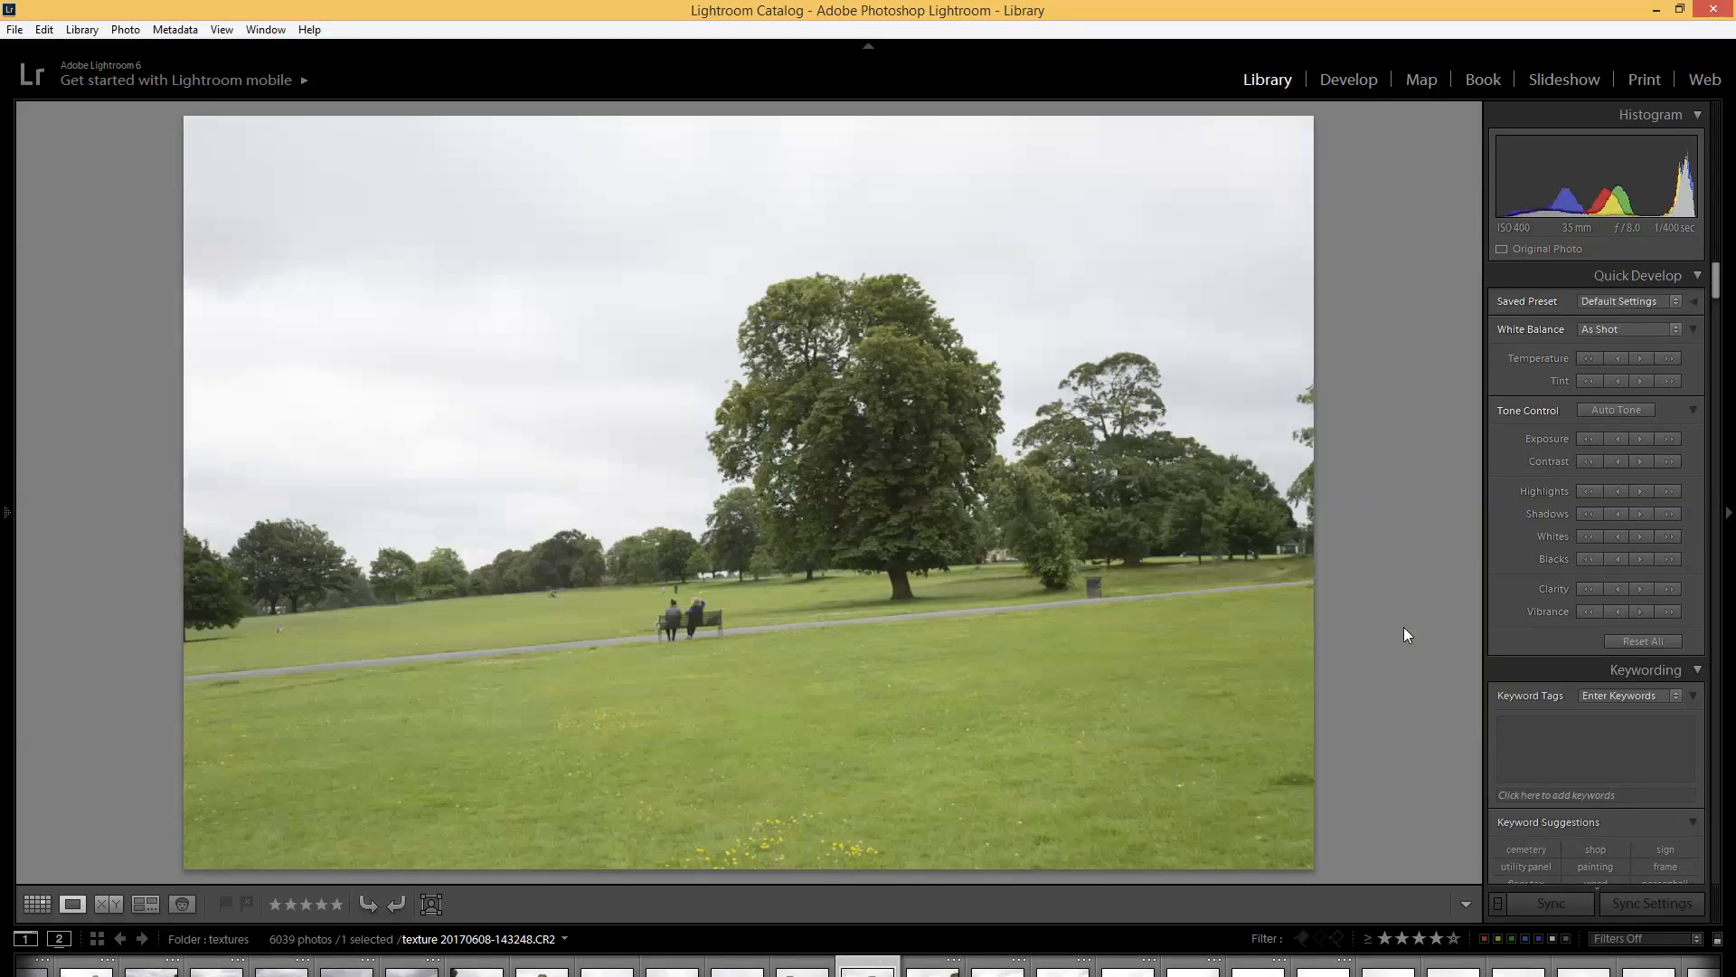
key("Right")
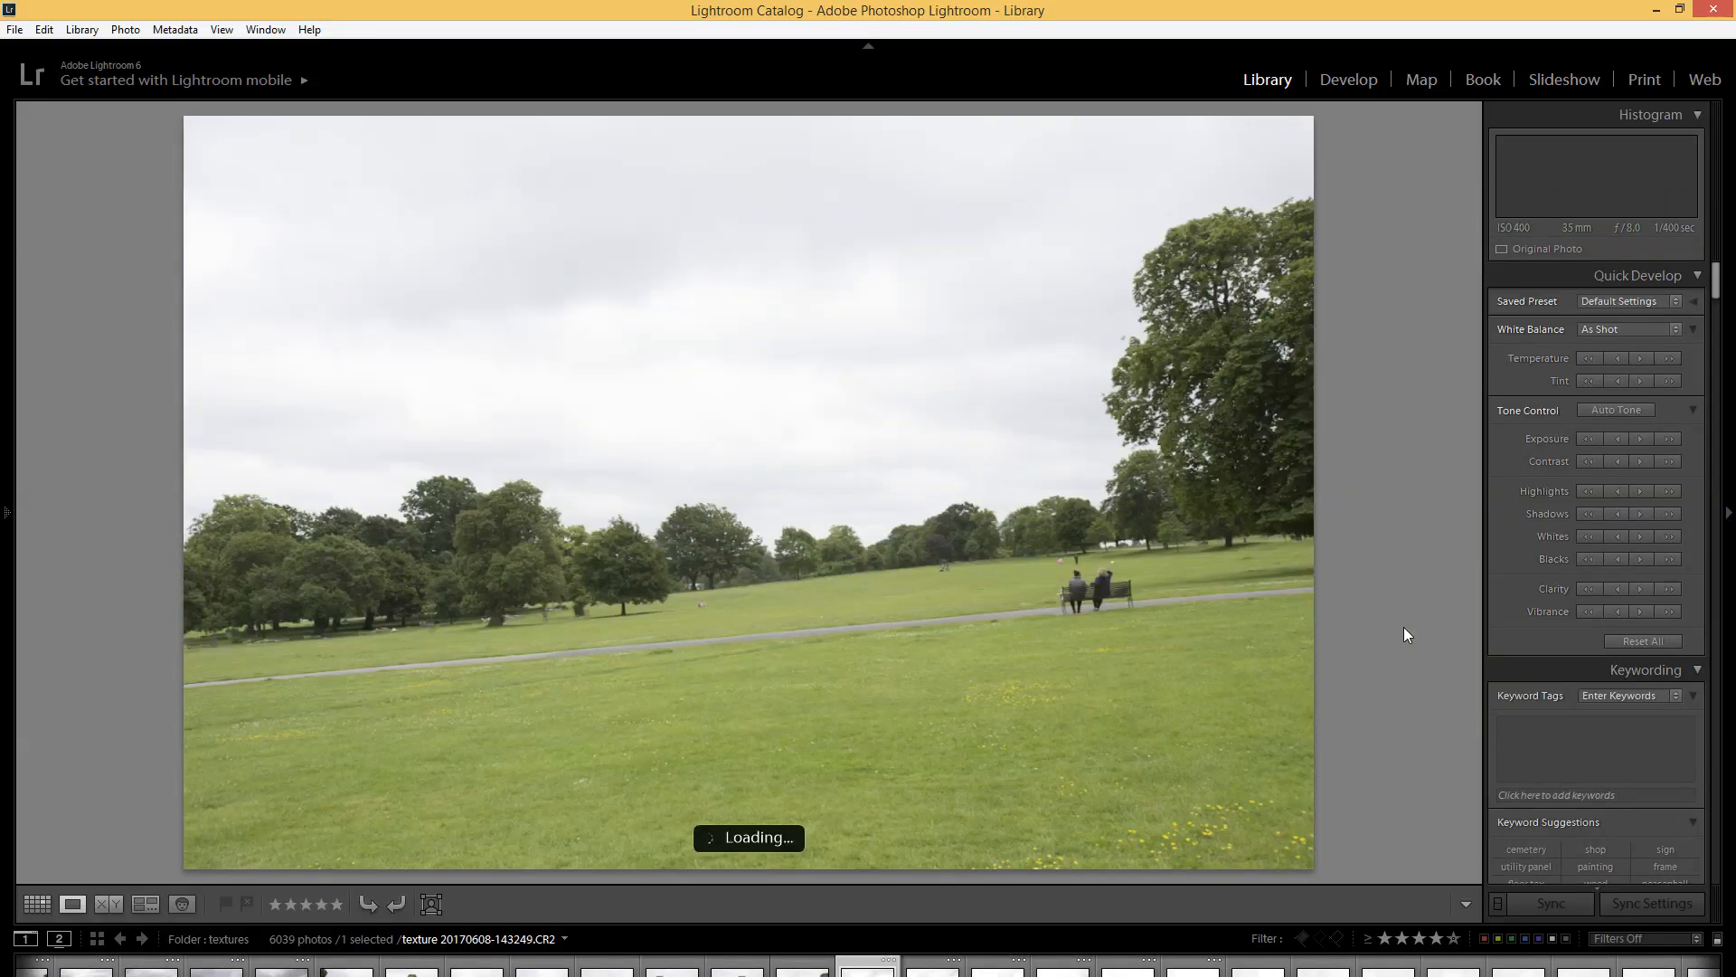
key("Right")
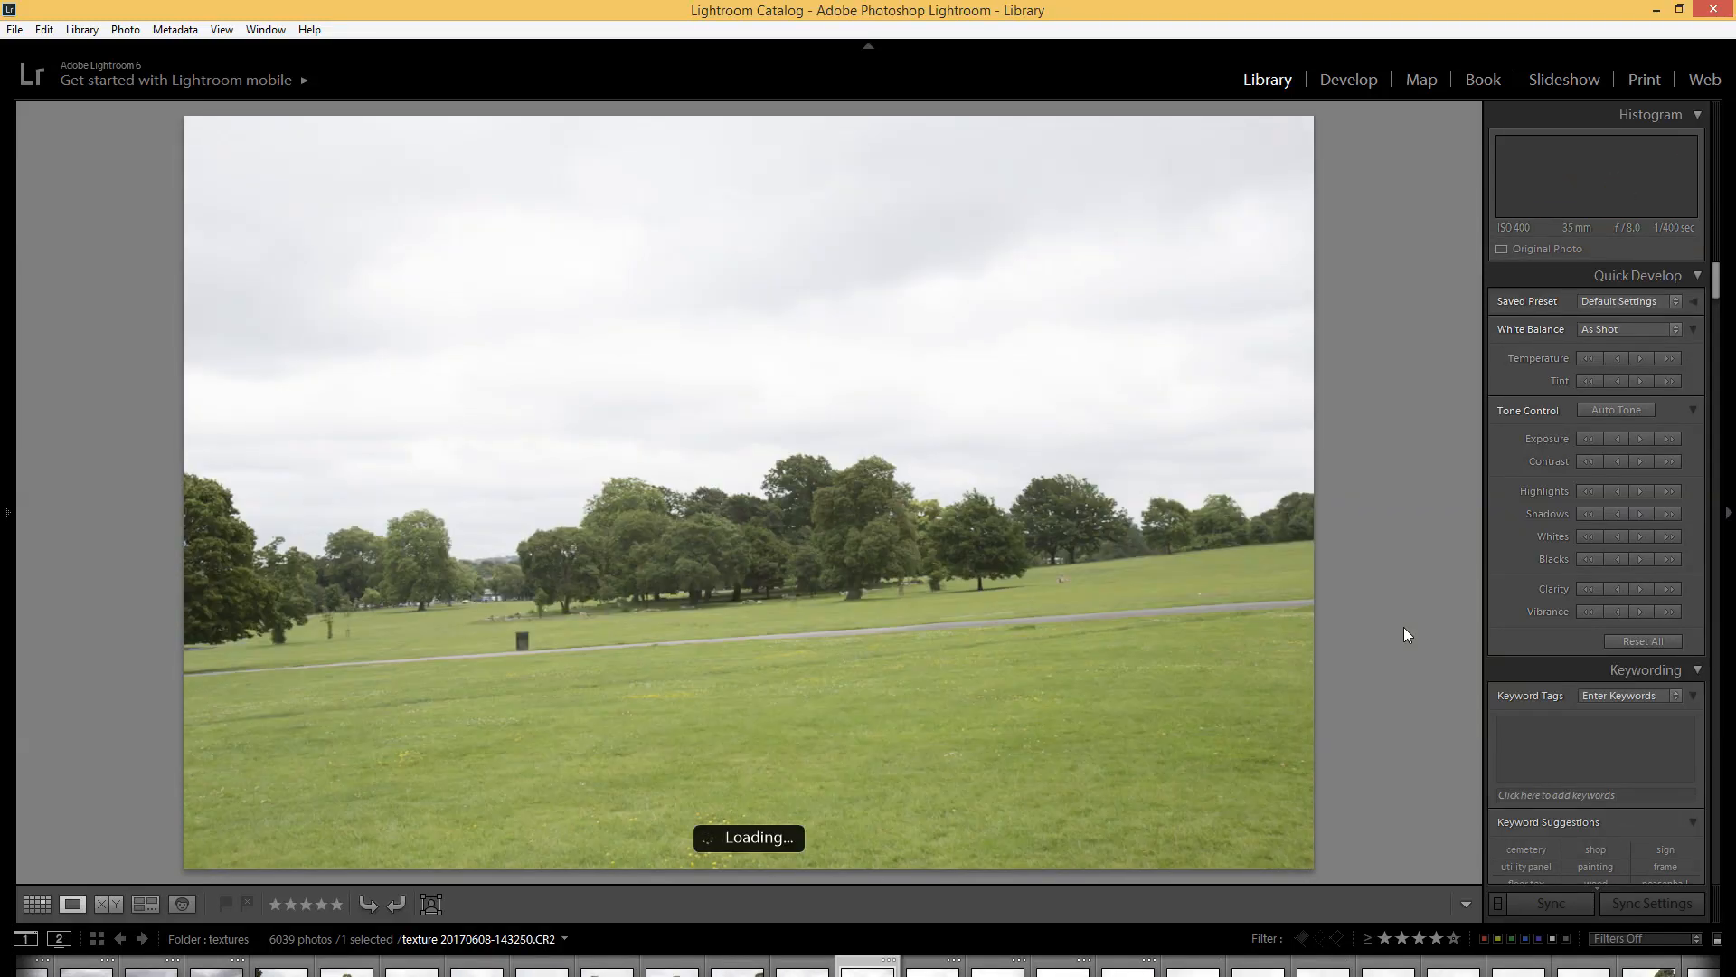
Browse the rest of the park series from the tower blocks to the fenced field in texture 20170608-143256.CR2
key("Right")
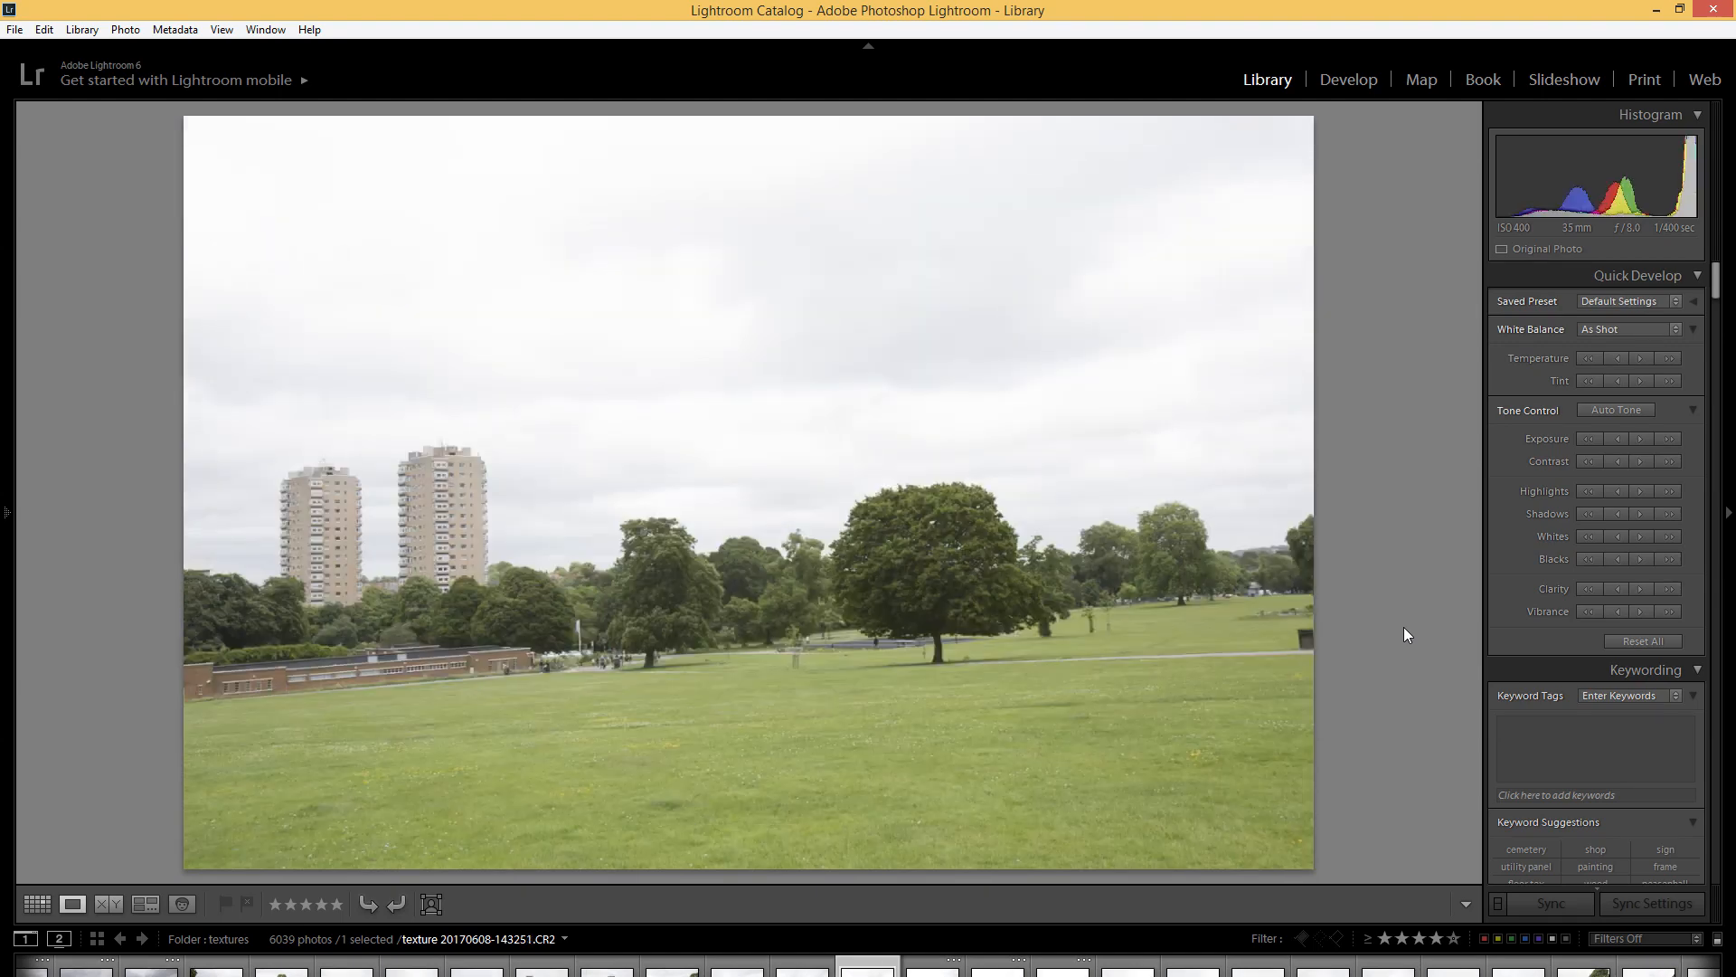
key("Right")
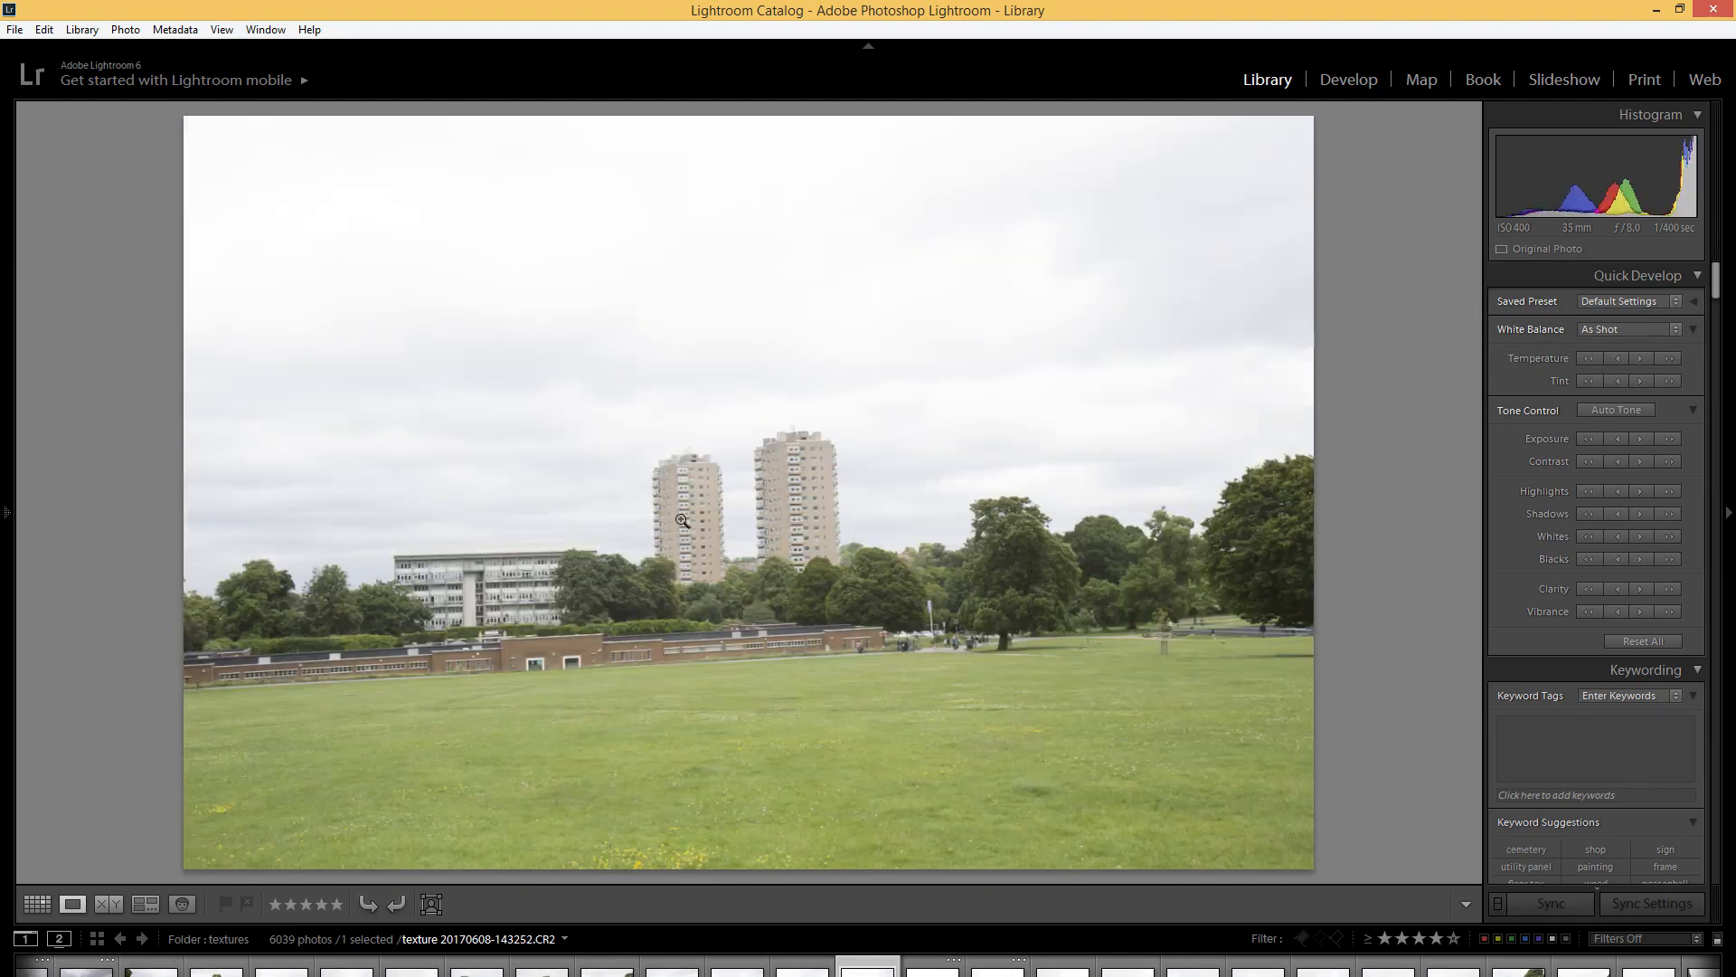
key("Right")
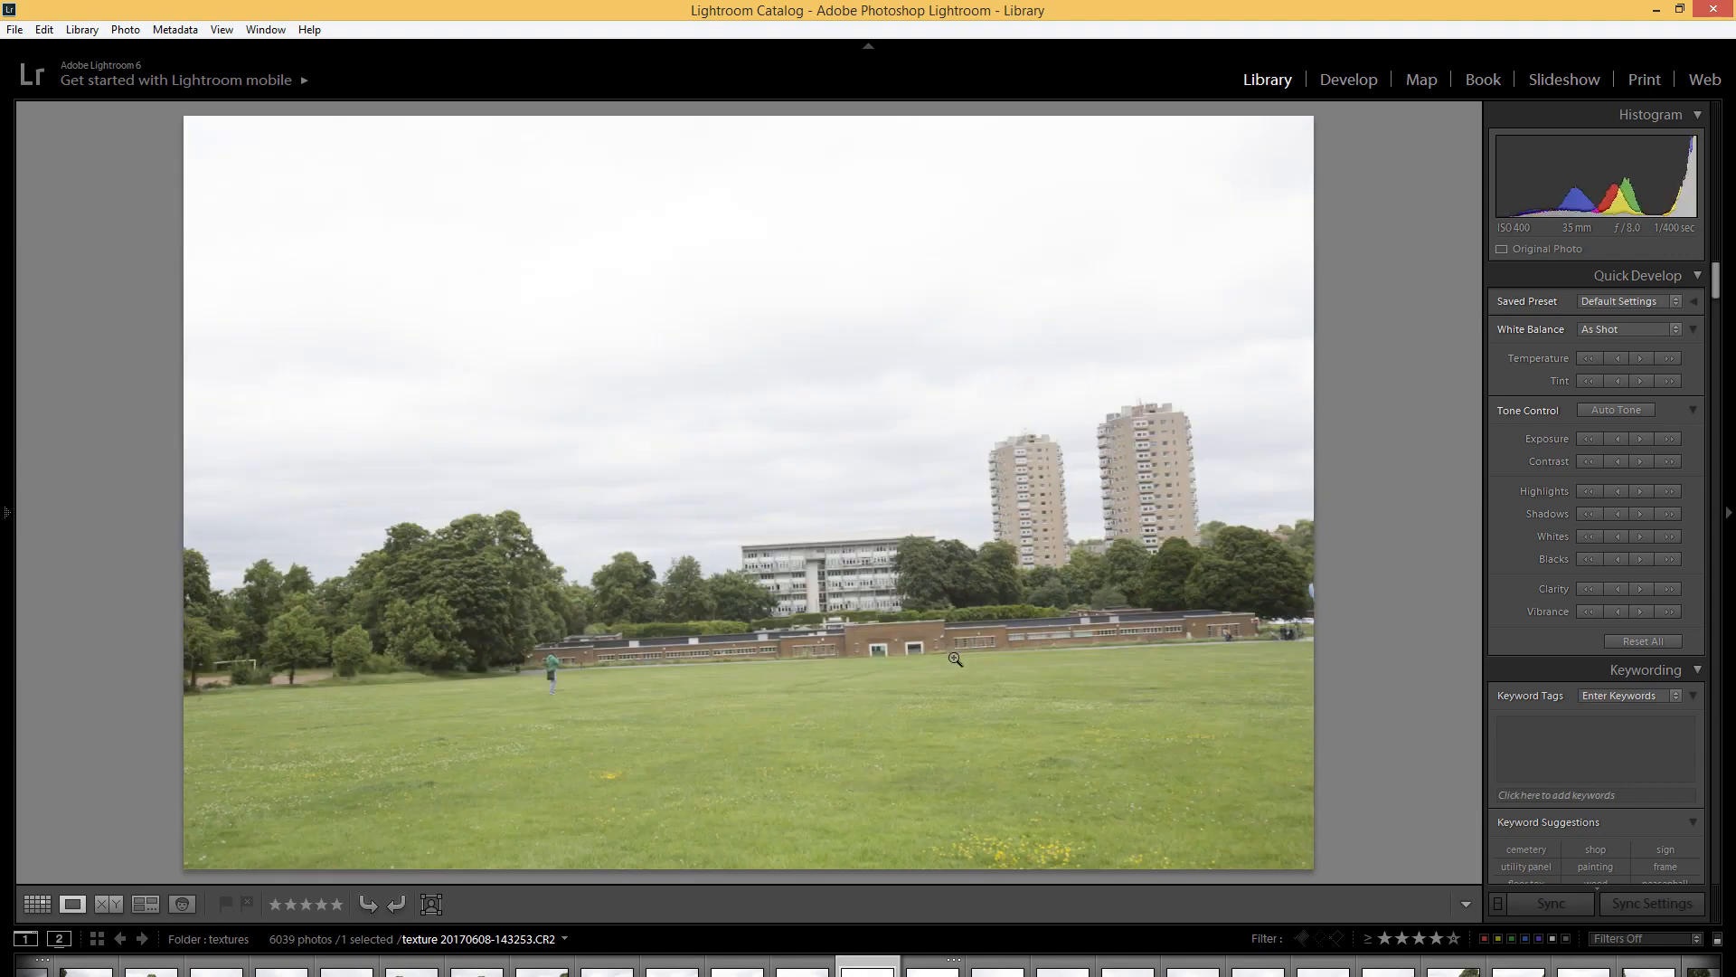
key("Right")
key("Right")
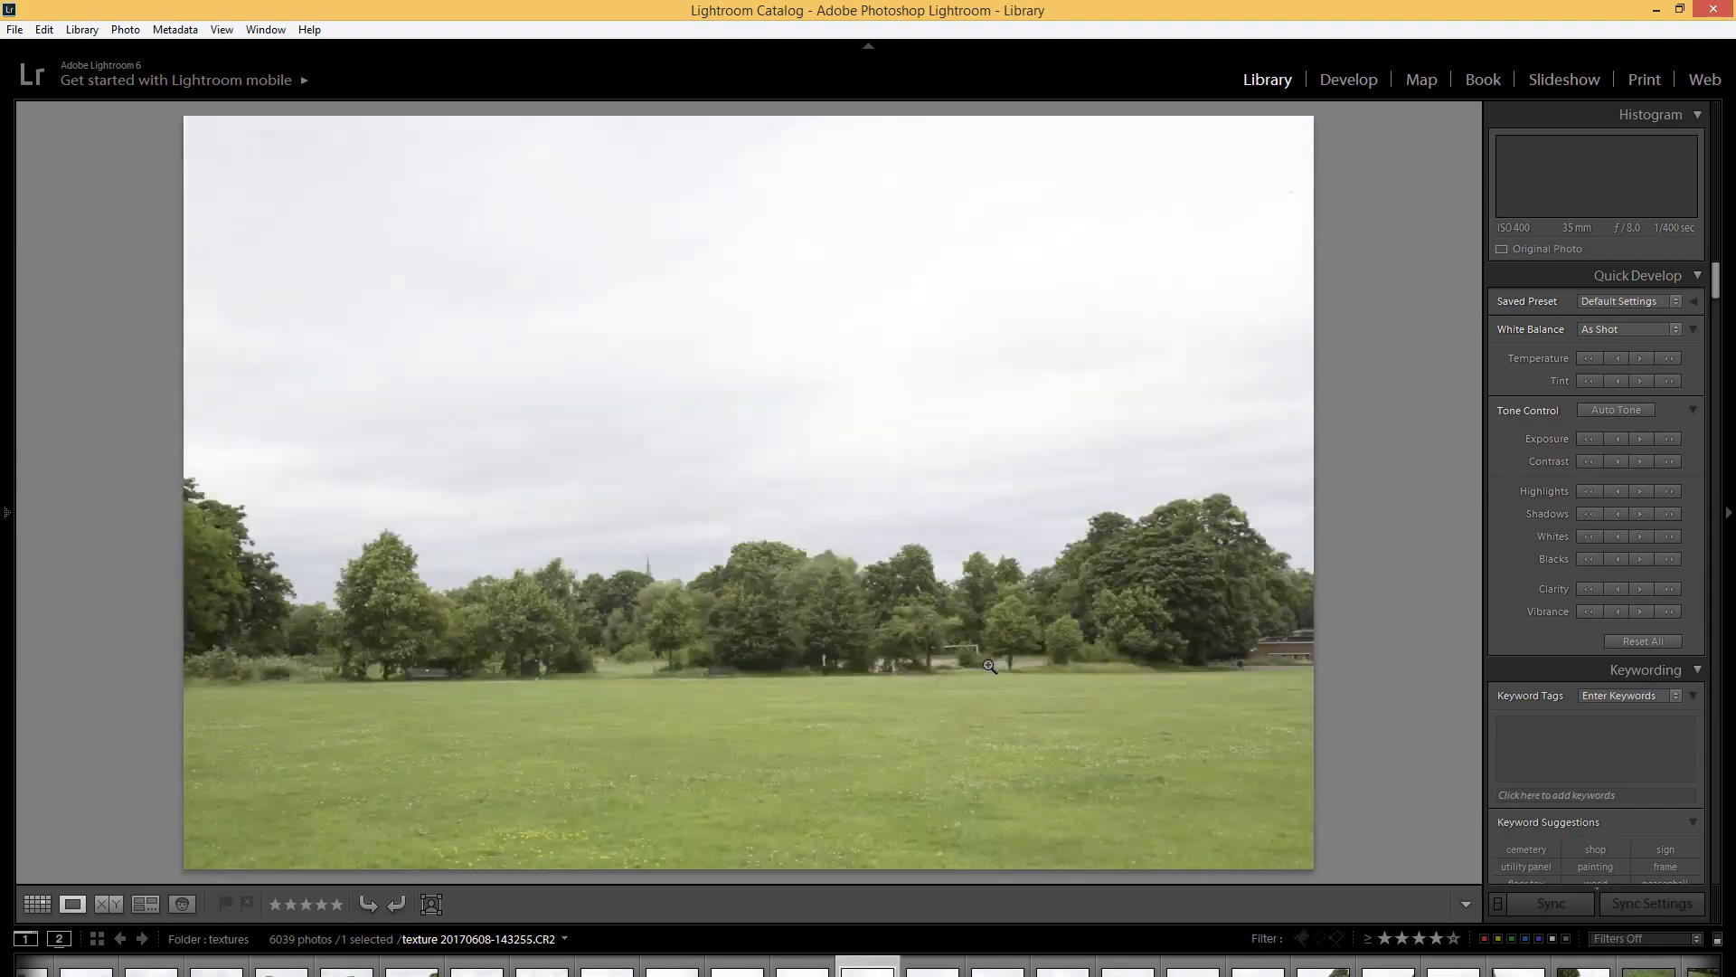
key("Right")
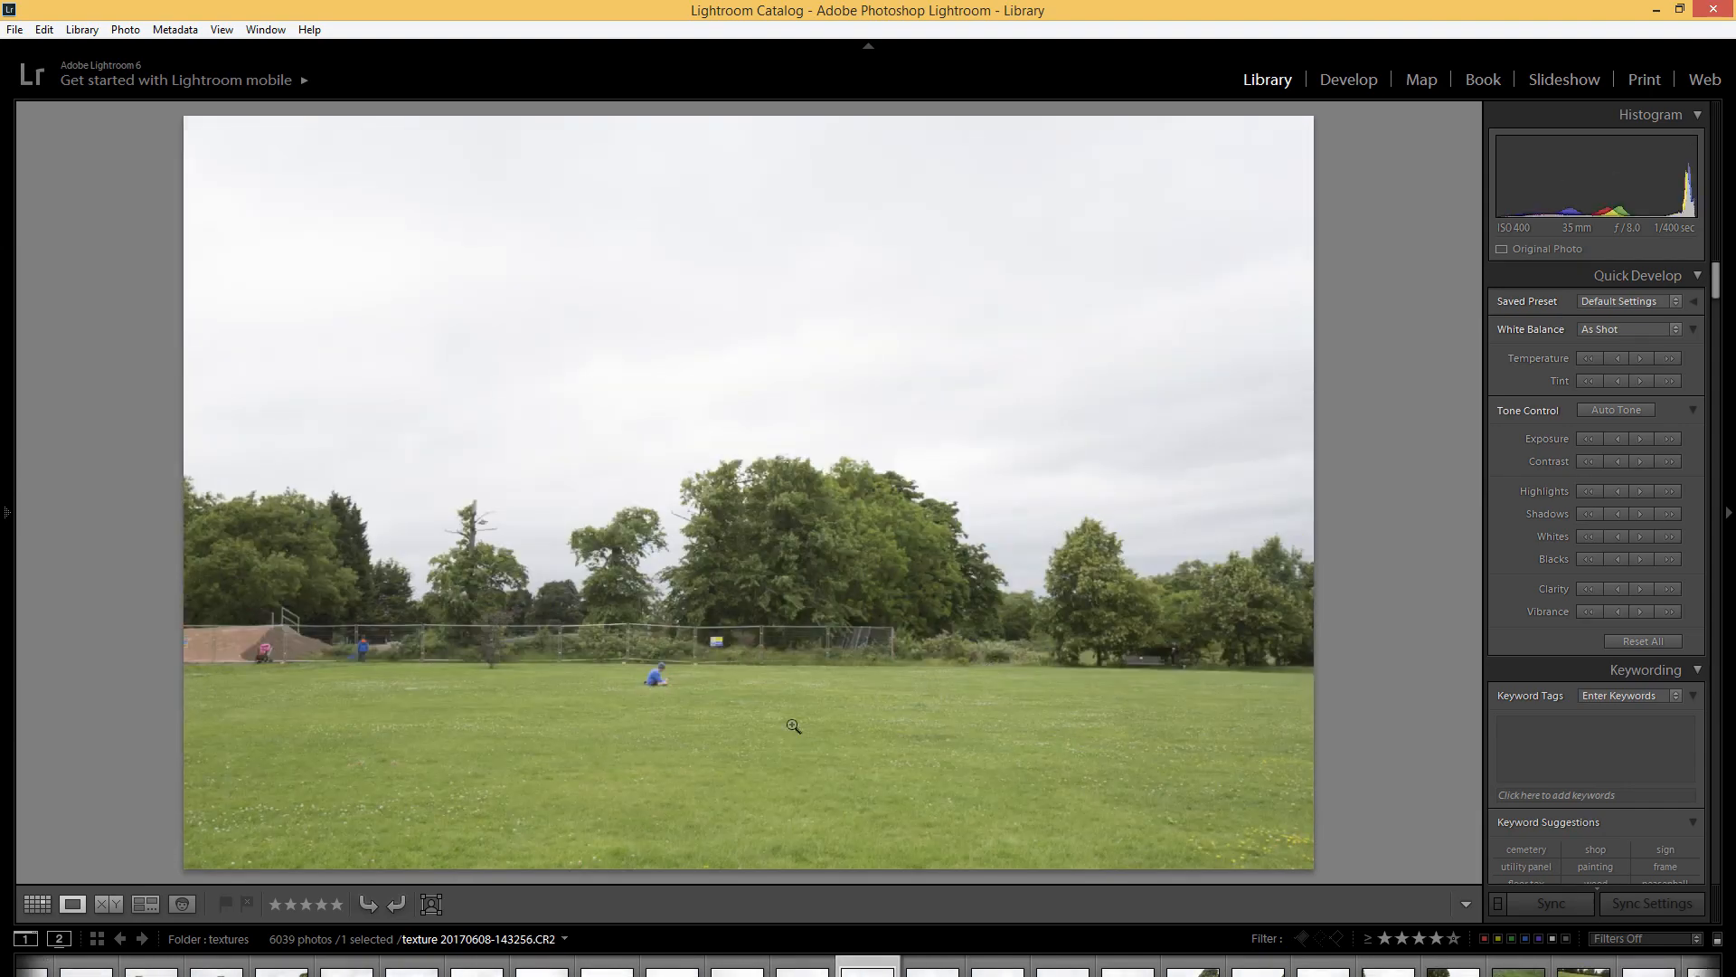